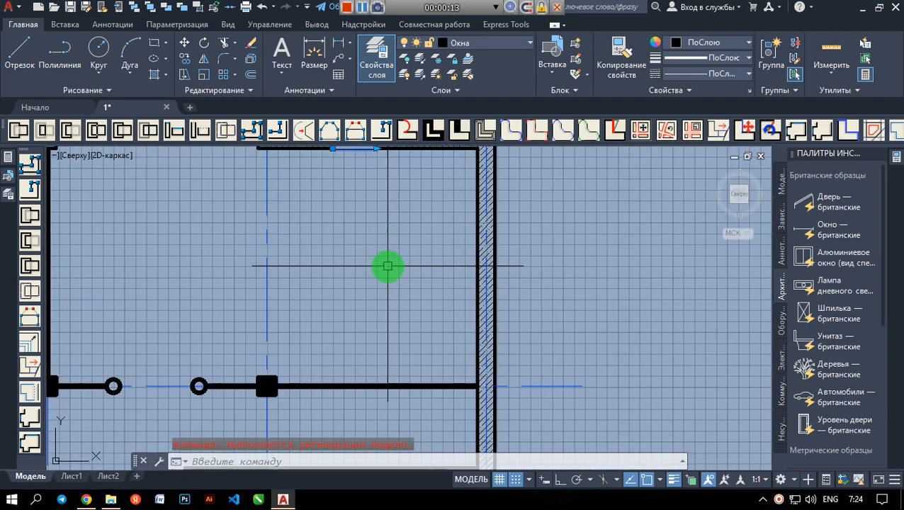
- Draw a horizontal polyline 400 long in the open room area beside the hatched vertical wall
middle_click_drag(398, 262, 347, 273)
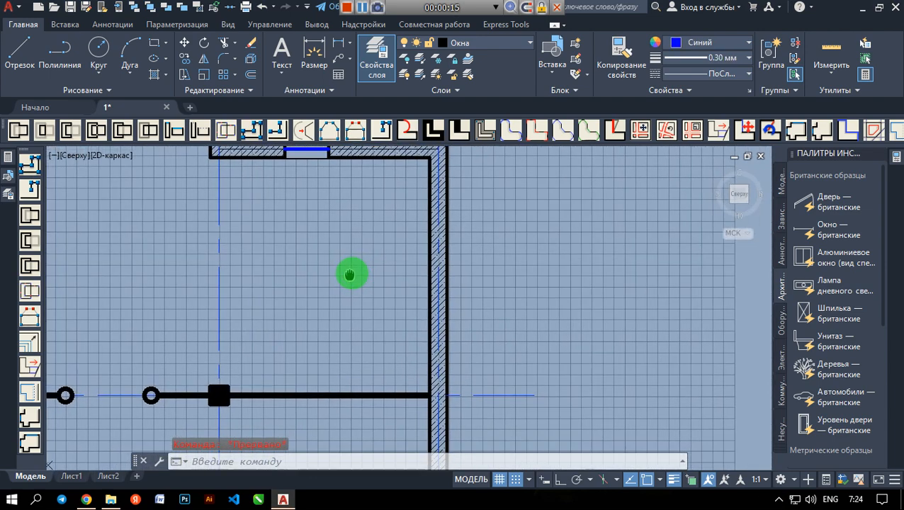
scroll(366, 275, "up", 2)
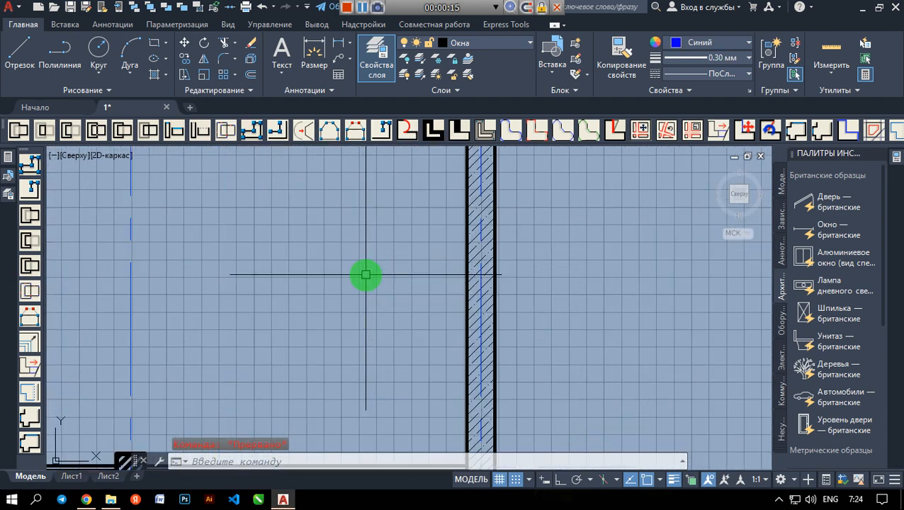
left_click(66, 51)
left_click(333, 262)
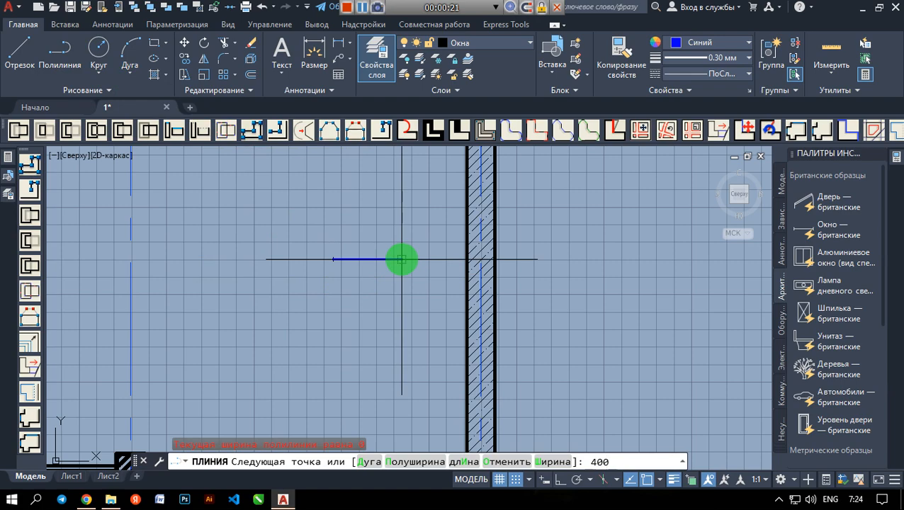
type("400")
key("Return")
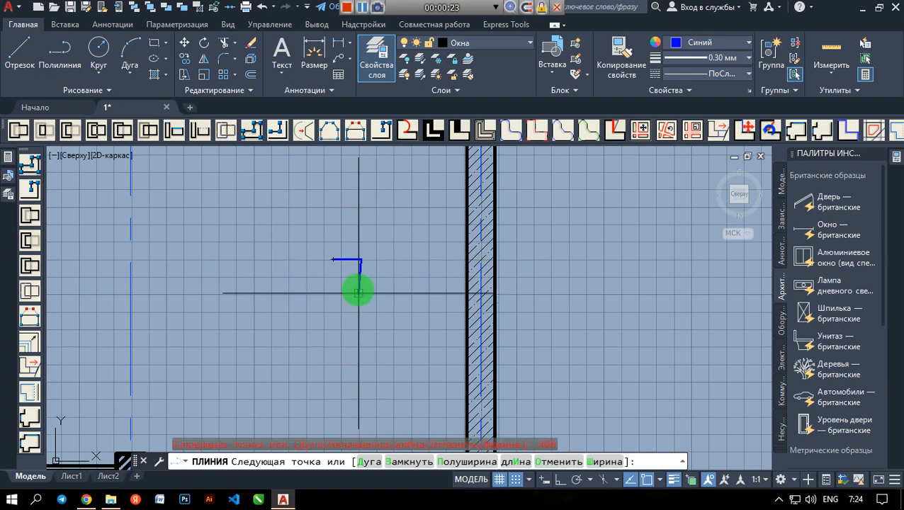
scroll(360, 284, "up", 4)
key("Escape")
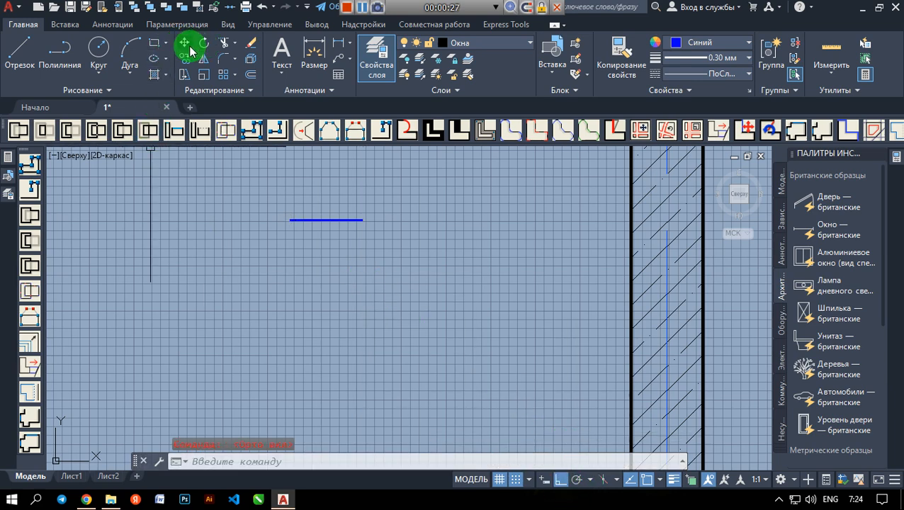
- Offset the short horizontal polyline 1000 downward to create a parallel copy below it
left_click(326, 221)
left_click(246, 93)
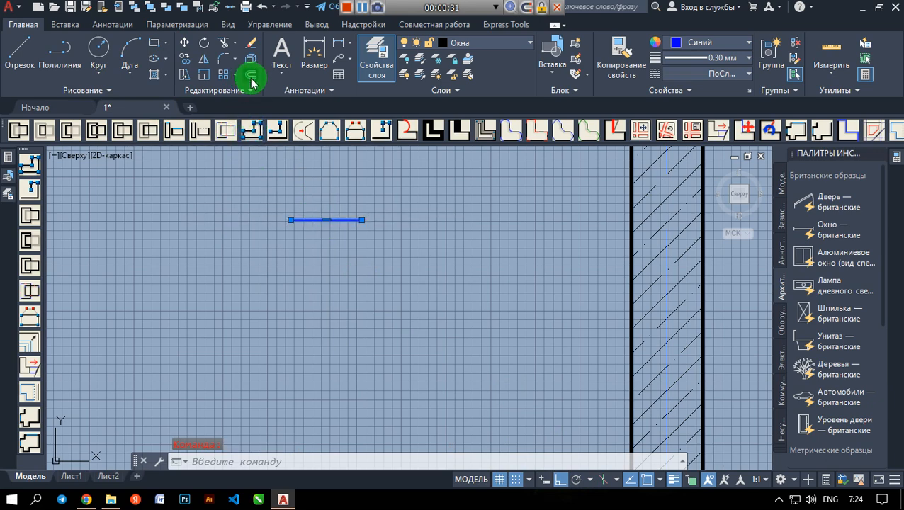
left_click(252, 76)
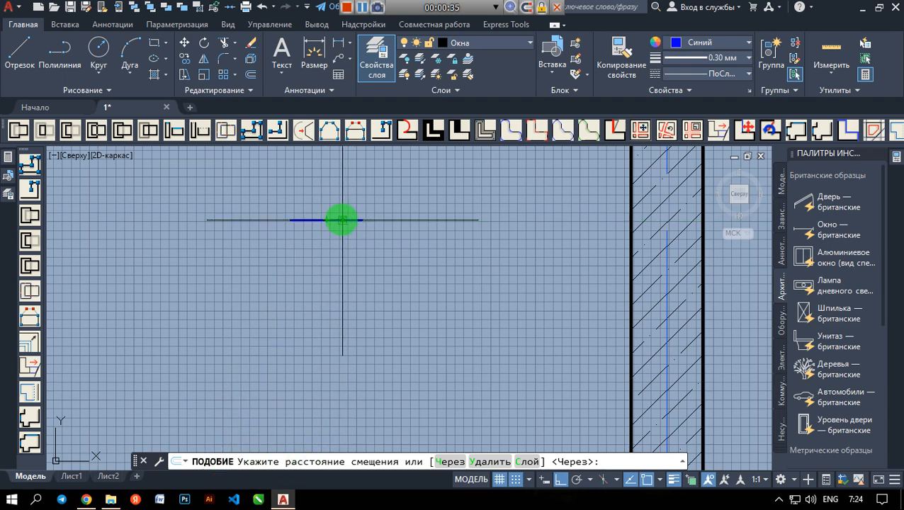
left_click(325, 221)
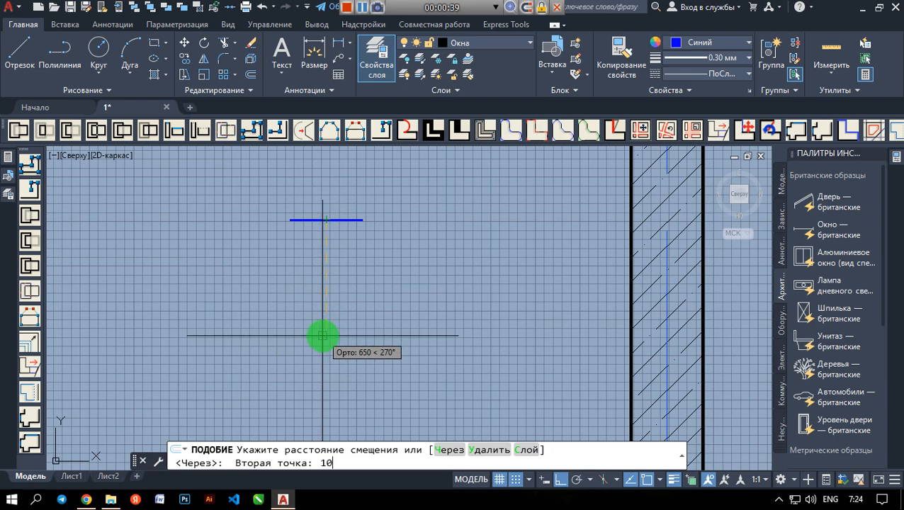
type("1000")
key("Return")
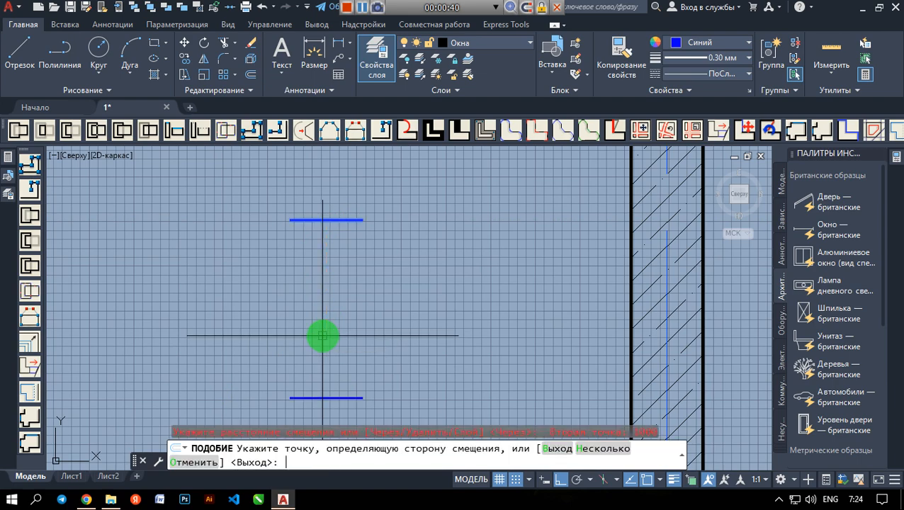
left_click(332, 399)
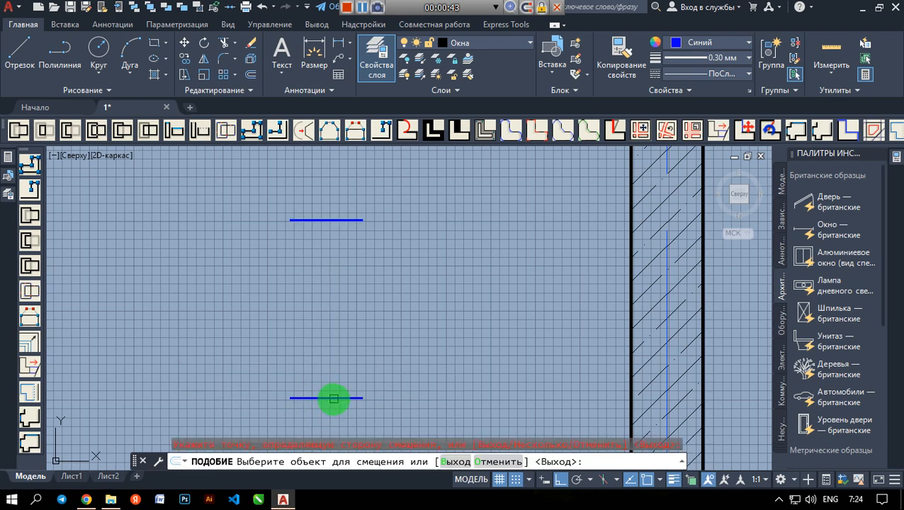
scroll(333, 399, "down", 4)
middle_click_drag(340, 377, 347, 321)
key("Escape")
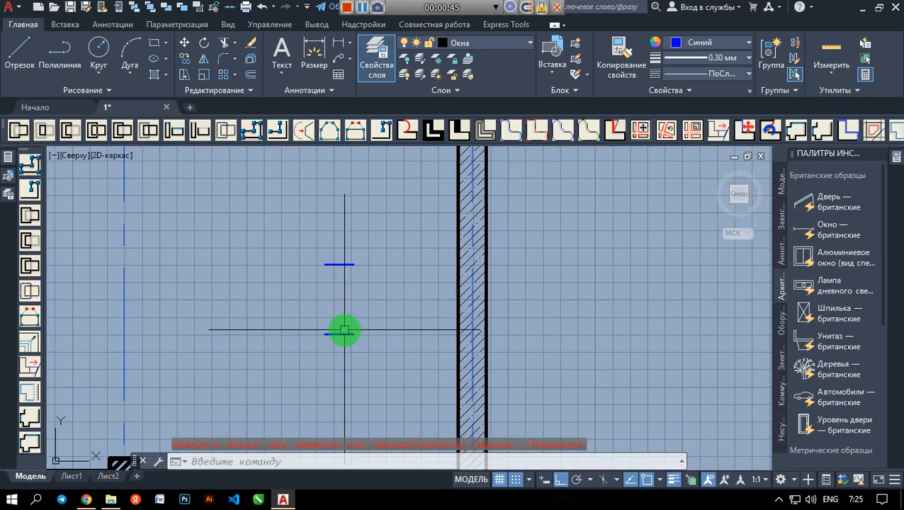
- Assign both short horizontal polylines to layer 0
scroll(344, 329, "up", 2)
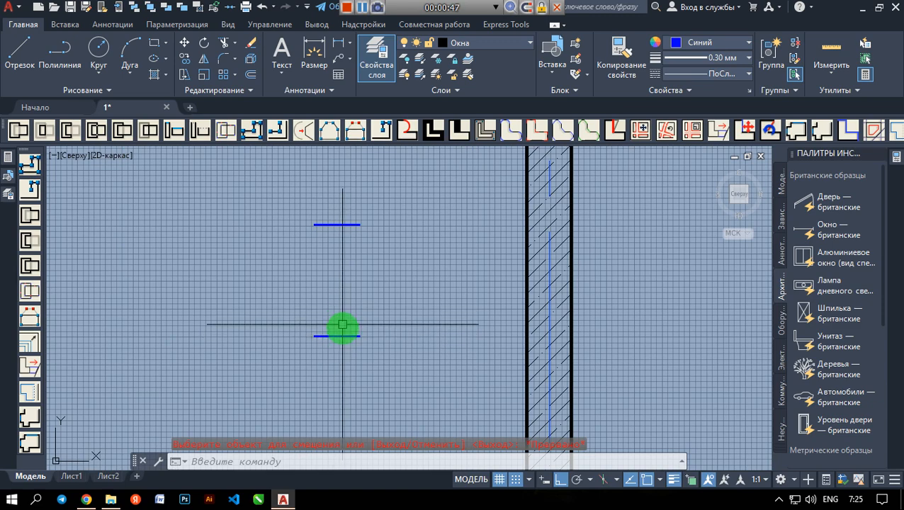
scroll(313, 241, "up", 4)
scroll(334, 313, "down", 2)
scroll(325, 318, "up", 2)
mouse_move(346, 240)
middle_mouse_down()
mouse_move(331, 269)
mouse_move(339, 254)
middle_mouse_up()
scroll(338, 255, "down", 6)
left_click(387, 347)
left_click(256, 216)
left_click(460, 44)
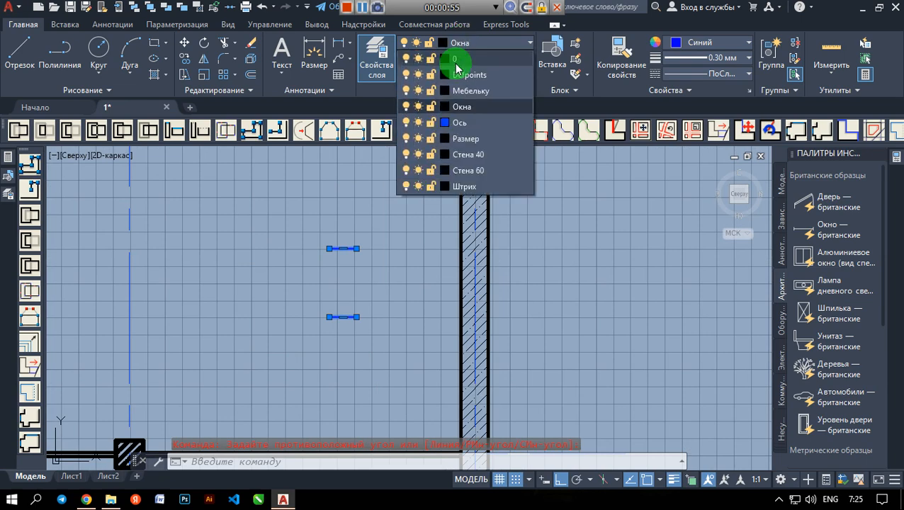
left_click(459, 60)
- Set the colour of both short polylines to ПоСлою in their properties
left_click(894, 159)
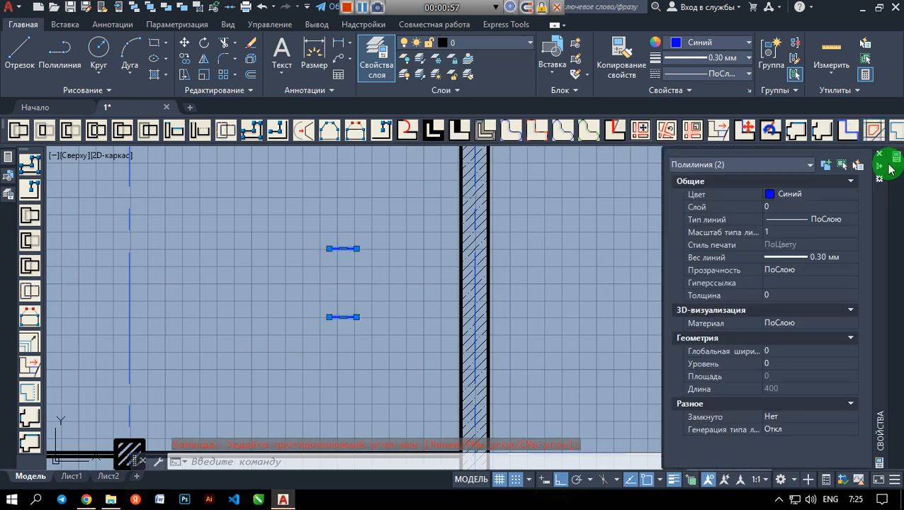
left_click(811, 202)
left_click(808, 197)
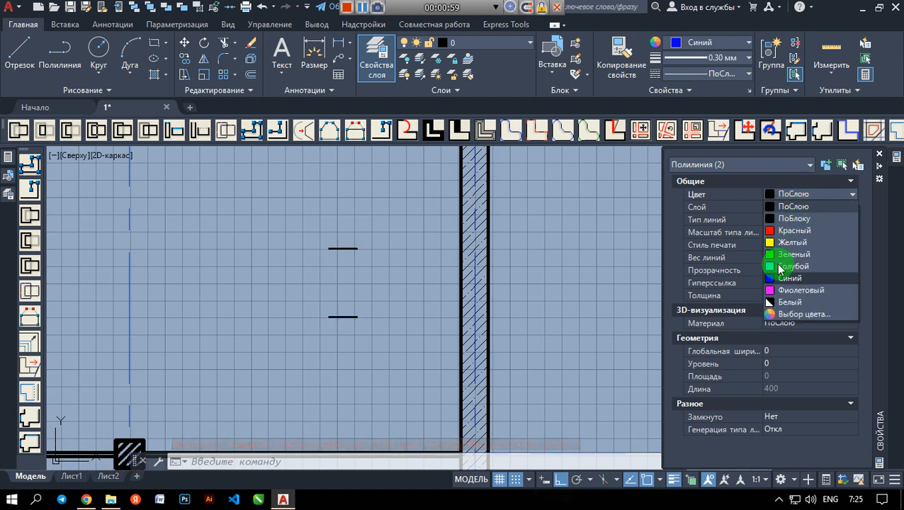
left_click(779, 206)
scroll(344, 279, "up", 4)
key("Escape")
- Draw a closed rectangle 100 wide and 50 high below the upper short line with the polyline tool
scroll(333, 212, "up", 3)
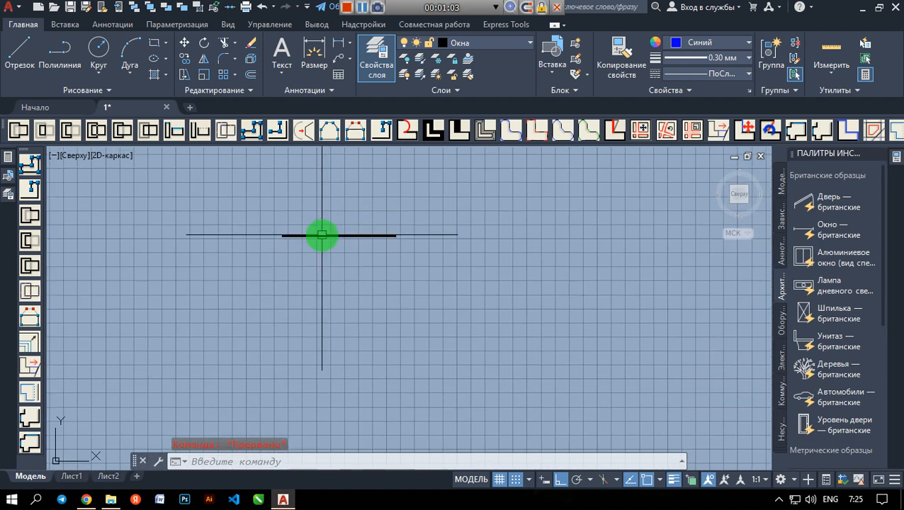
left_click(50, 60)
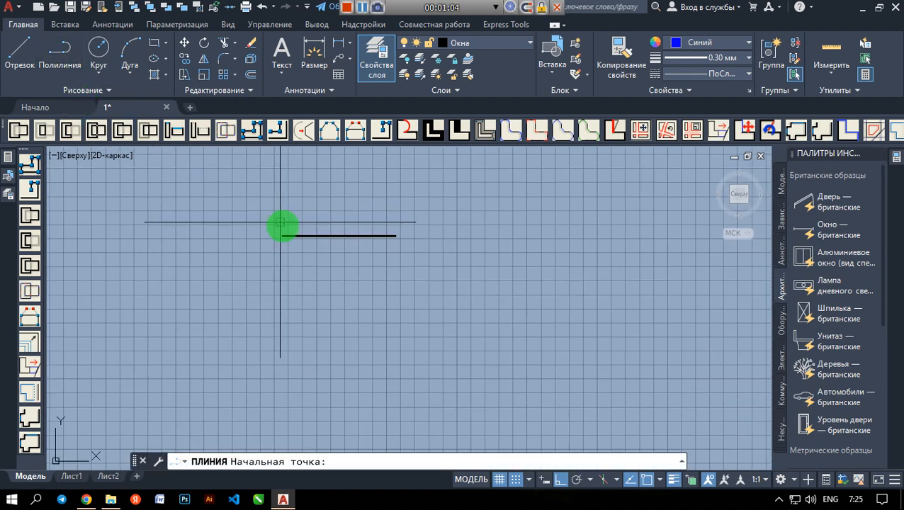
left_click(307, 255)
scroll(337, 256, "up", 2)
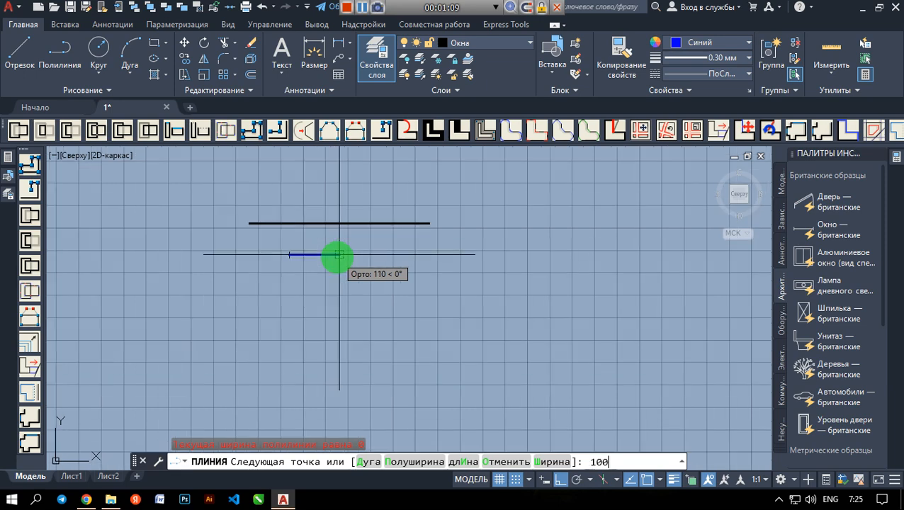
key("Return")
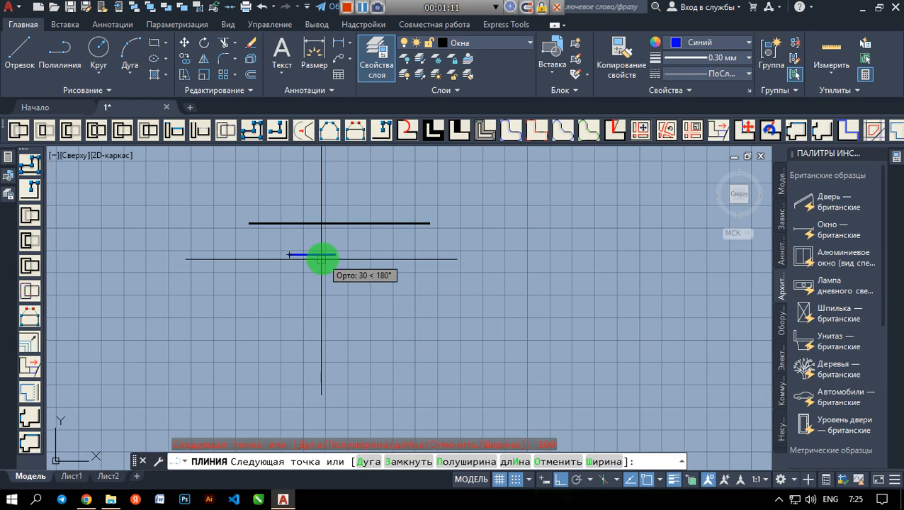
scroll(323, 258, "up", 2)
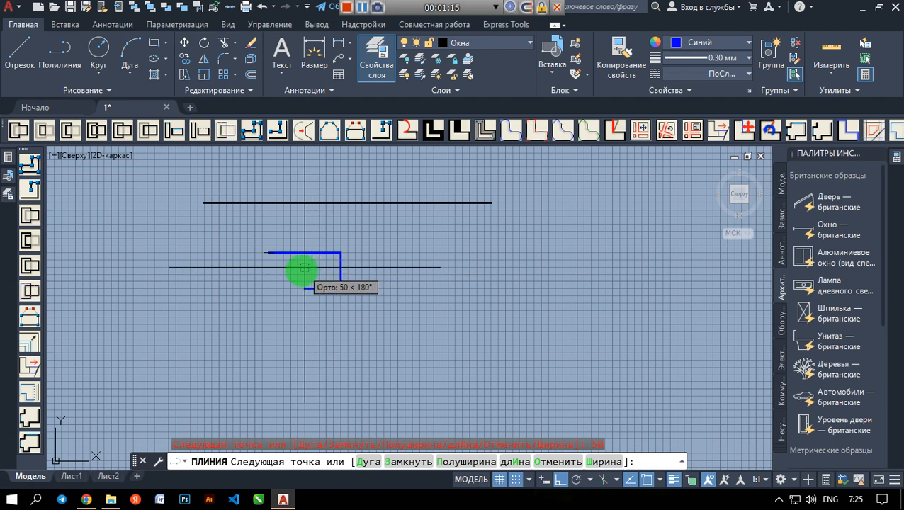
scroll(260, 265, "up", 4)
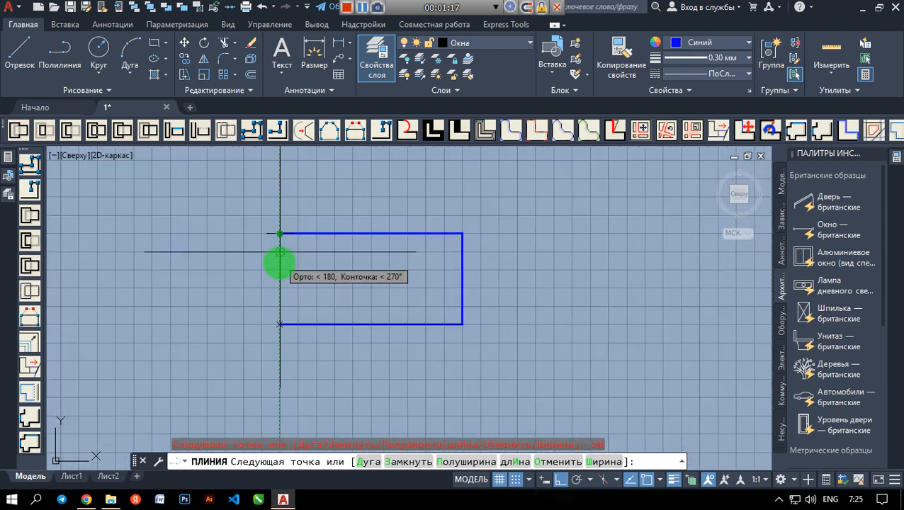
left_click(279, 316)
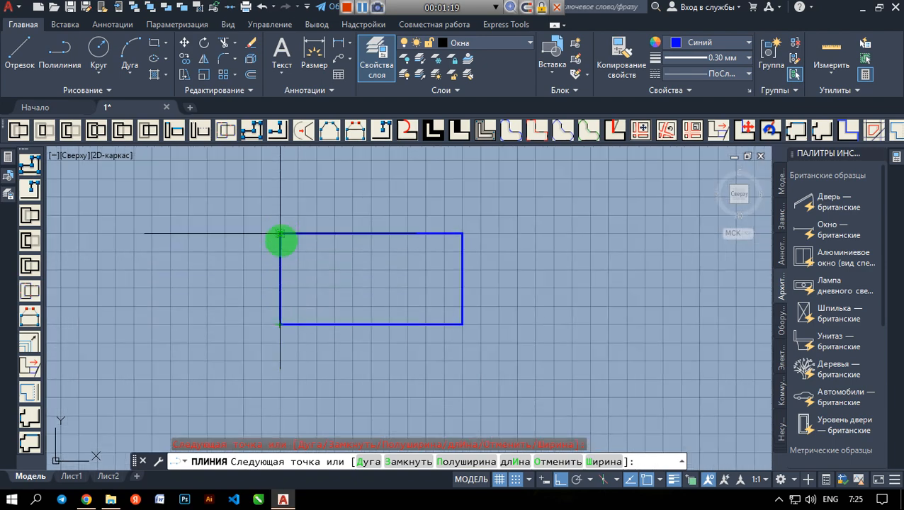
left_click(280, 233)
key("Return")
scroll(352, 252, "down", 4)
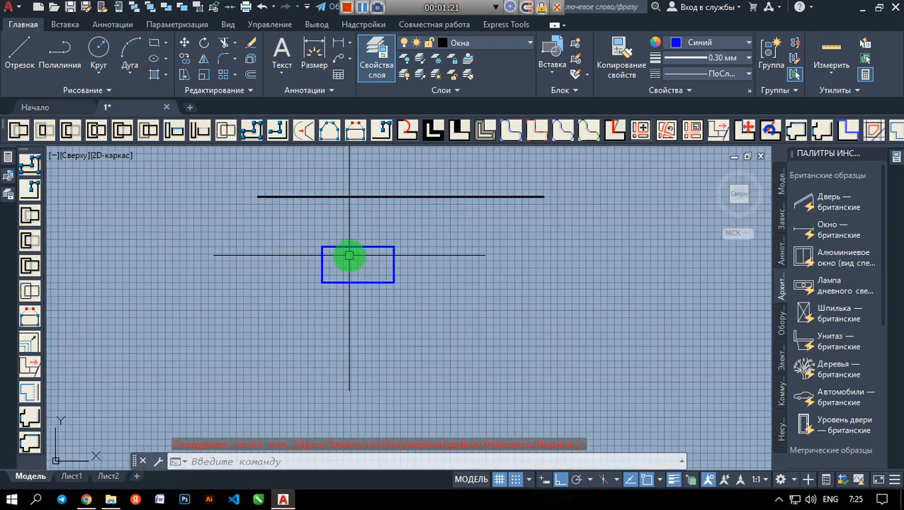
key("Escape")
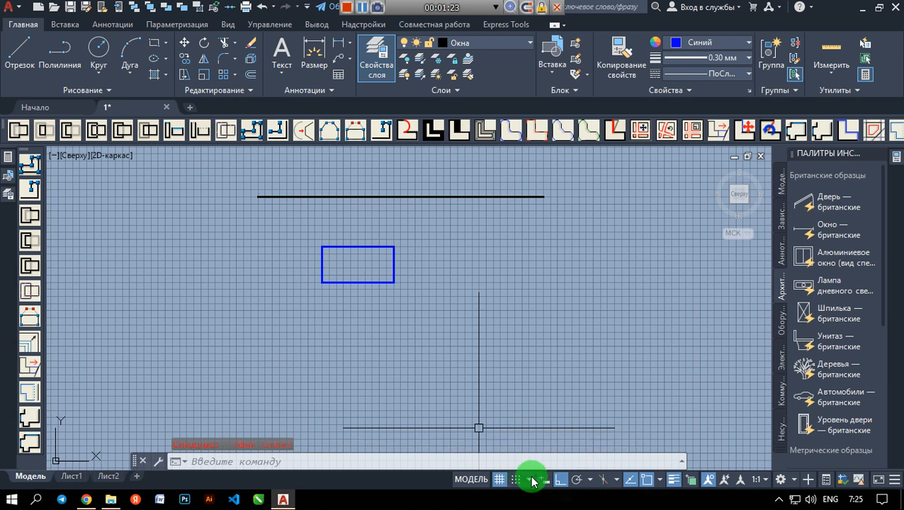
left_click(185, 44)
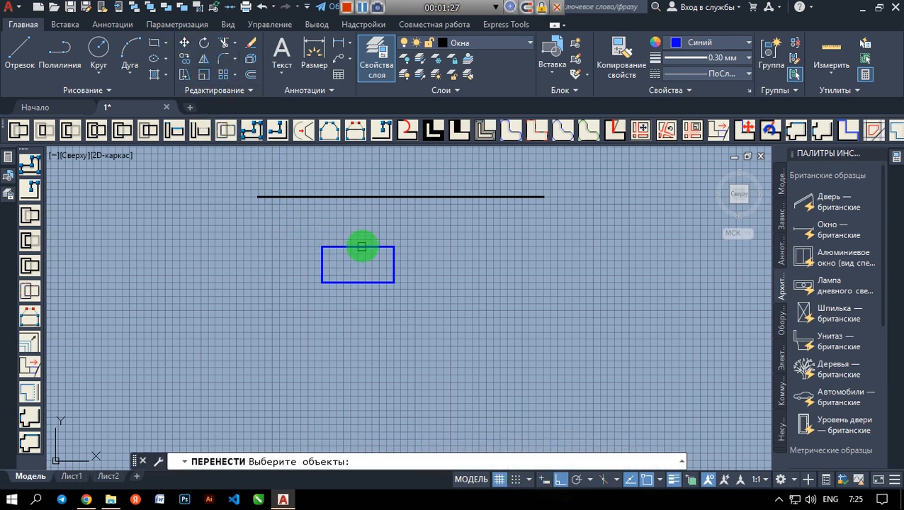
left_click(362, 245)
key("Return")
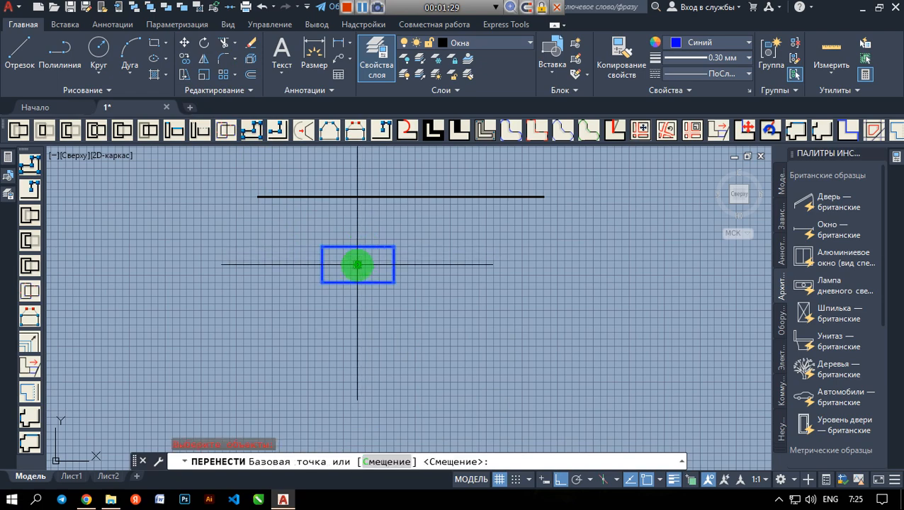
left_click(356, 262)
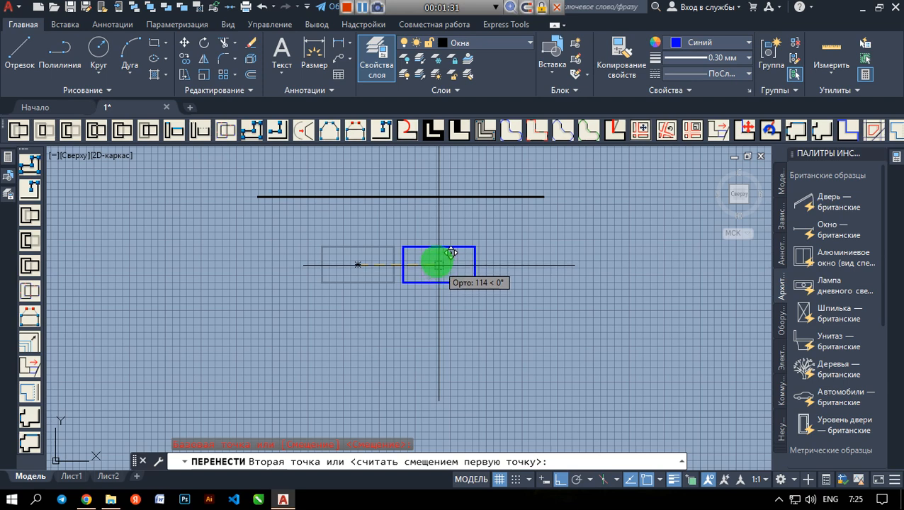
key("Escape")
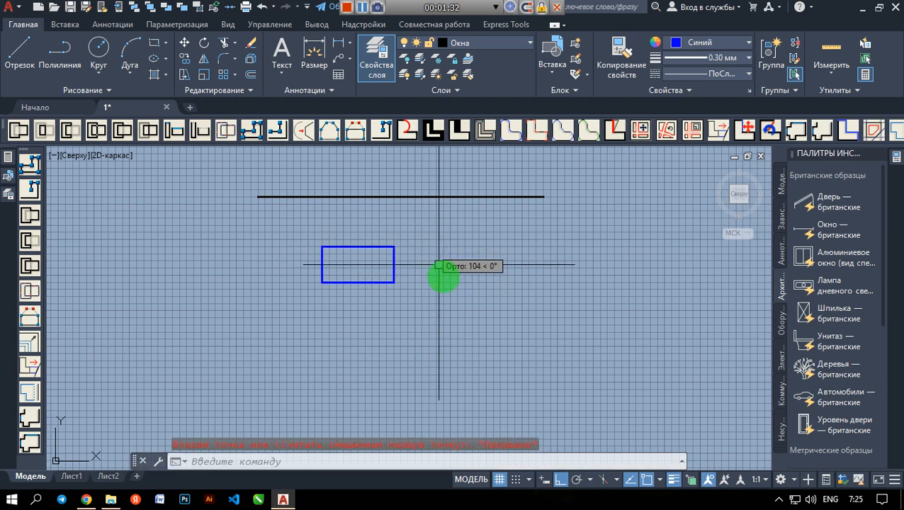
- Turn off ortho mode and move the small rectangle by its centre to just below the black line
left_click(561, 480)
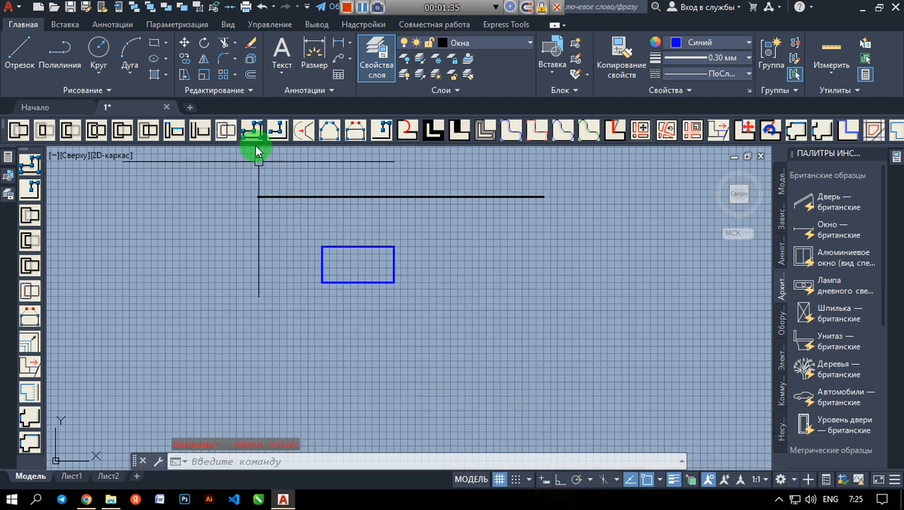
left_click(185, 44)
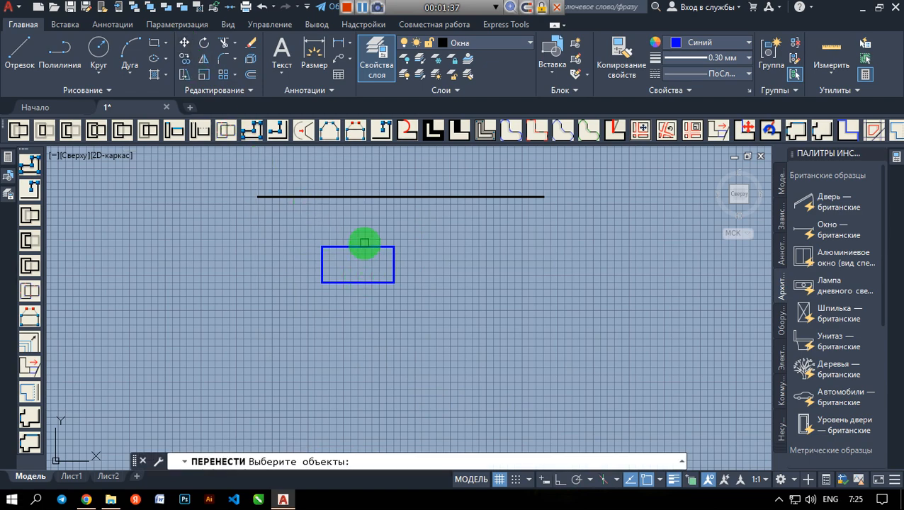
left_click(365, 248)
key("Return")
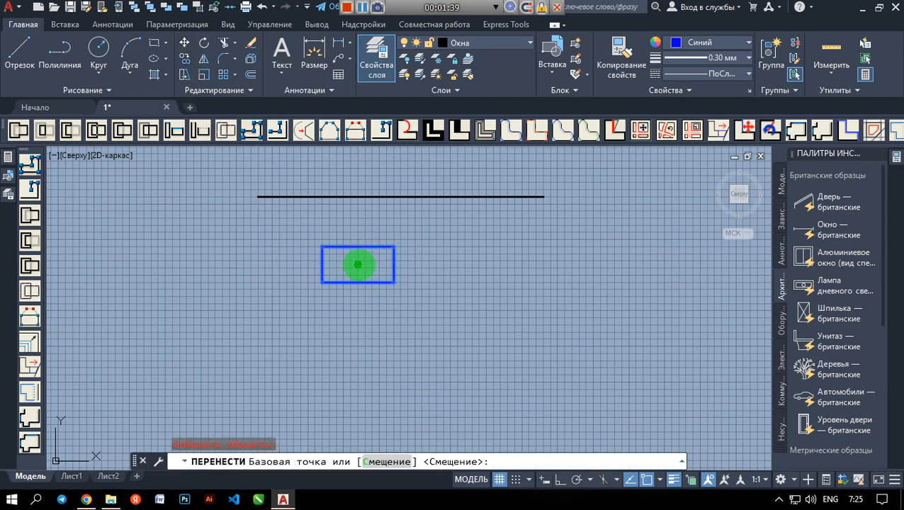
left_click(358, 264)
scroll(413, 212, "up", 6)
middle_click_drag(408, 284, 404, 309)
left_click(404, 311)
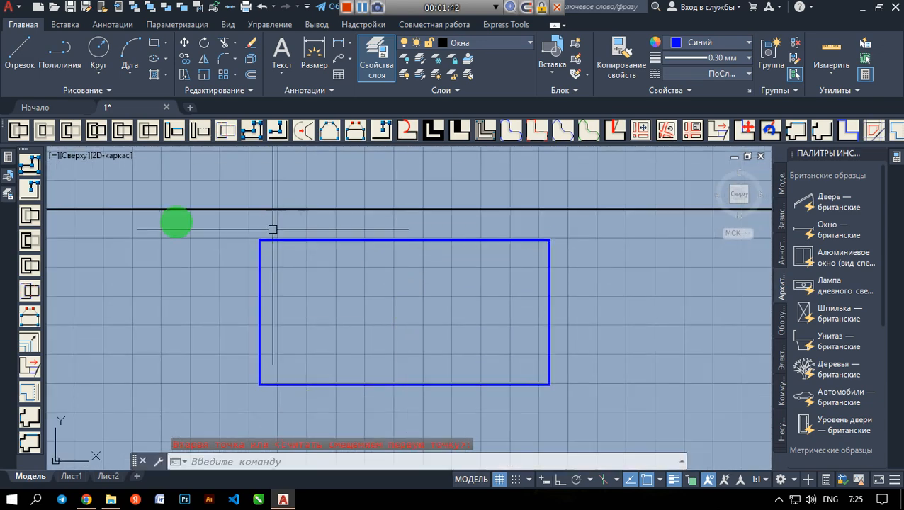
- Move the small blue rectangle by its upper edge onto the upper black line
left_click(184, 44)
left_click(307, 244)
key("Return")
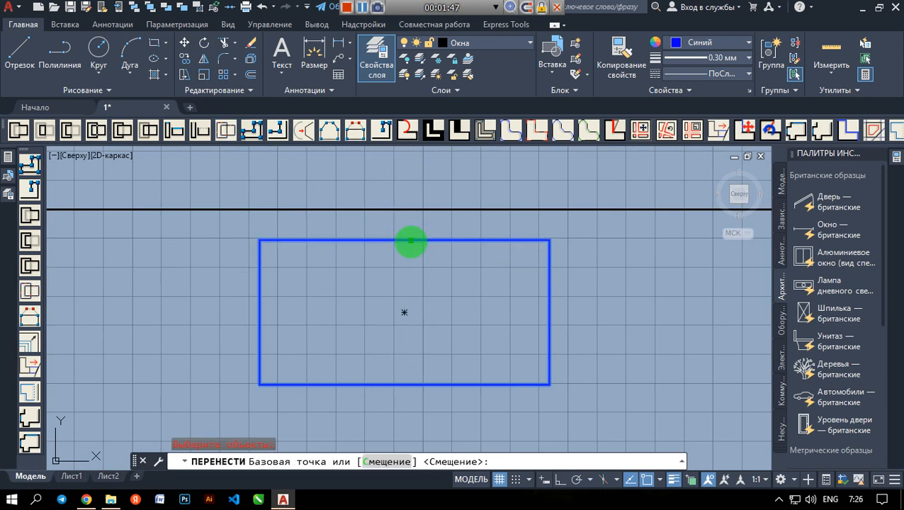
left_click(418, 246)
scroll(451, 221, "down", 3)
scroll(443, 220, "up", 2)
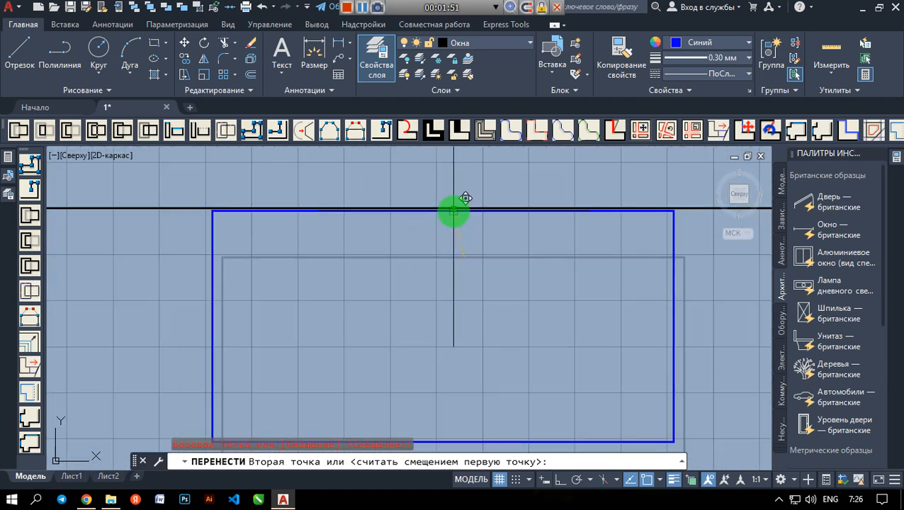
scroll(465, 196, "up", 3)
scroll(454, 209, "up", 2)
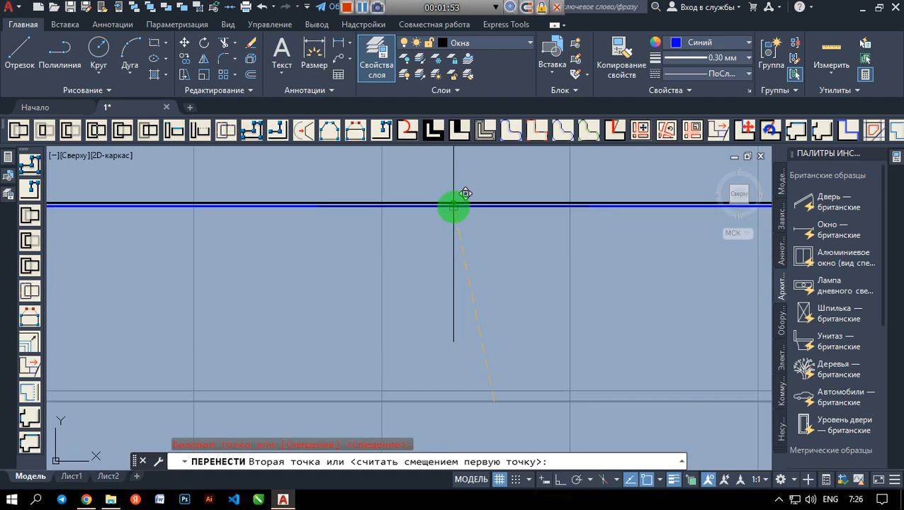
left_click(453, 204)
scroll(457, 234, "down", 6)
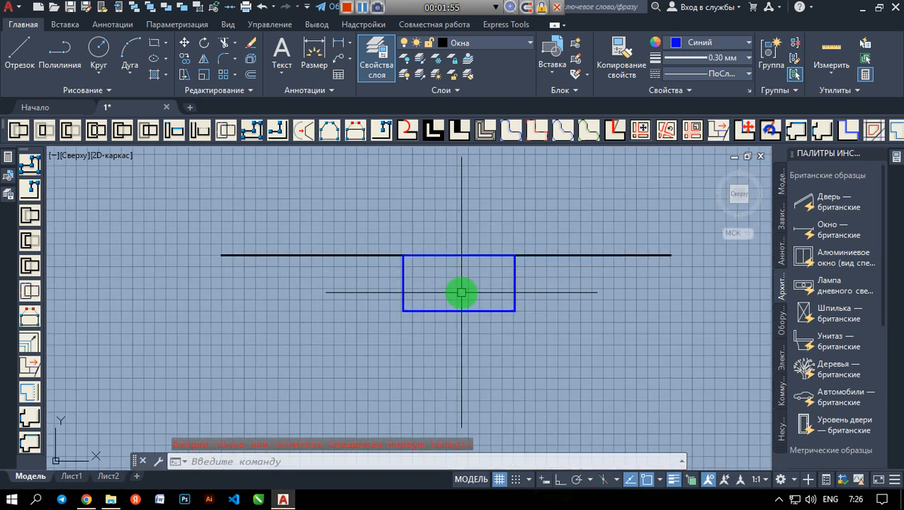
- Turn on ortho mode and try to copy the small rectangle by its lower-left corner down onto the lower black line
scroll(447, 240, "up", 2)
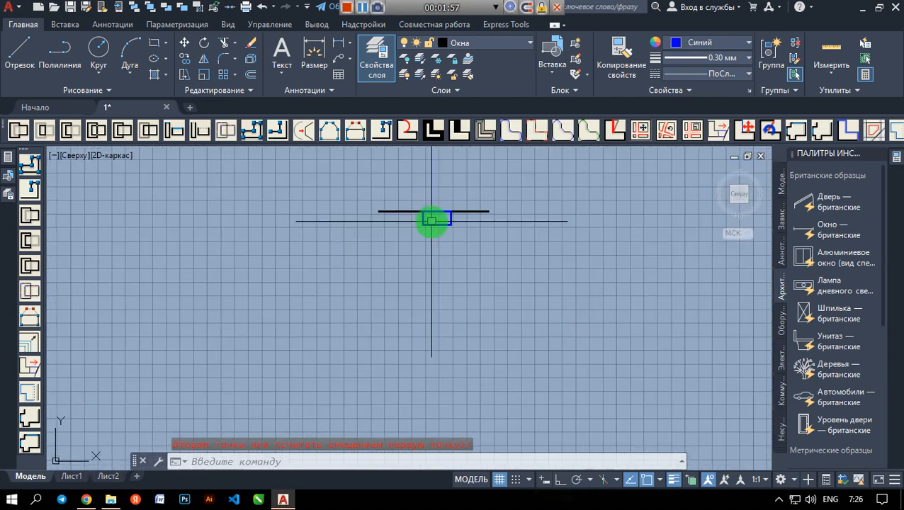
left_click(431, 224)
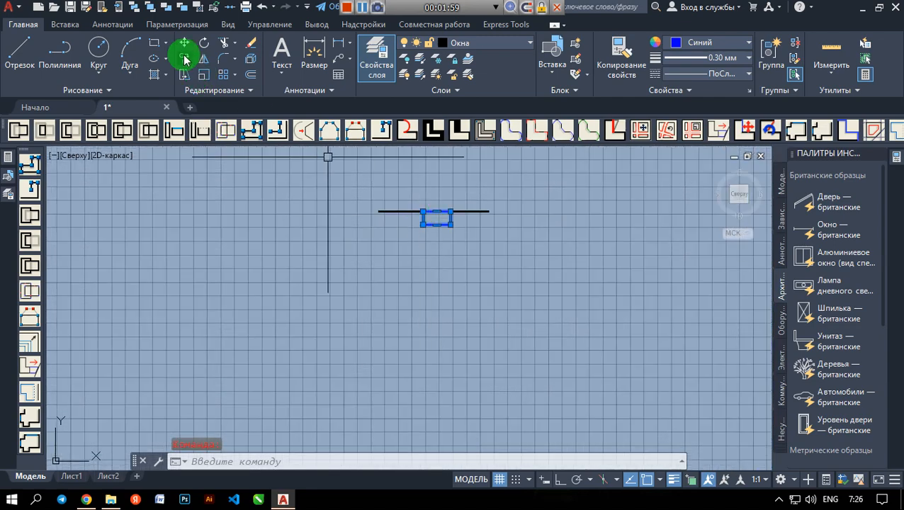
left_click(184, 58)
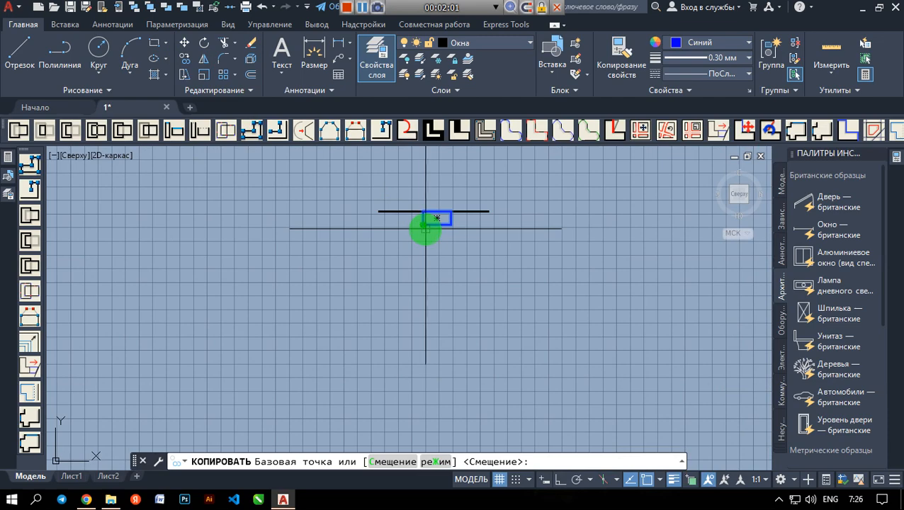
scroll(423, 228, "up", 5)
left_click(423, 221)
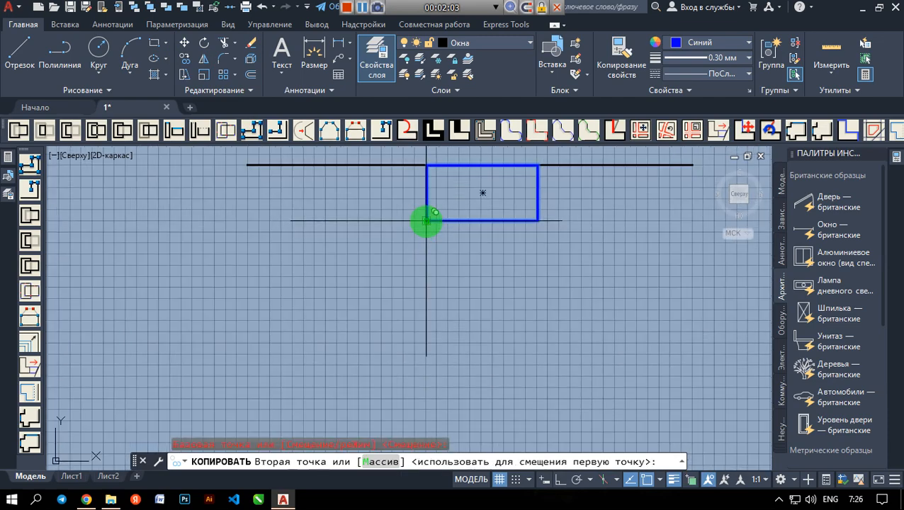
scroll(421, 343, "down", 3)
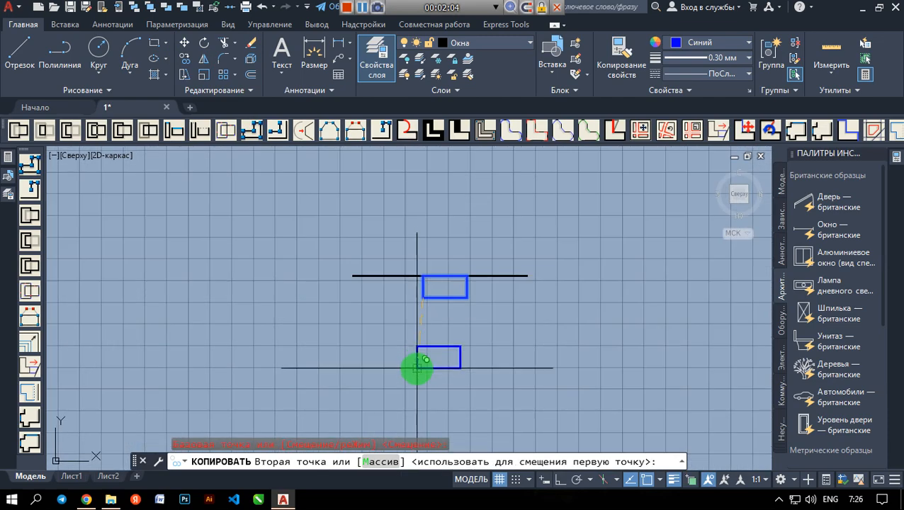
left_click(559, 480)
scroll(424, 364, "down", 2)
middle_click_drag(424, 364, 423, 238)
scroll(436, 354, "up", 3)
scroll(425, 383, "up", 2)
scroll(424, 392, "up", 8)
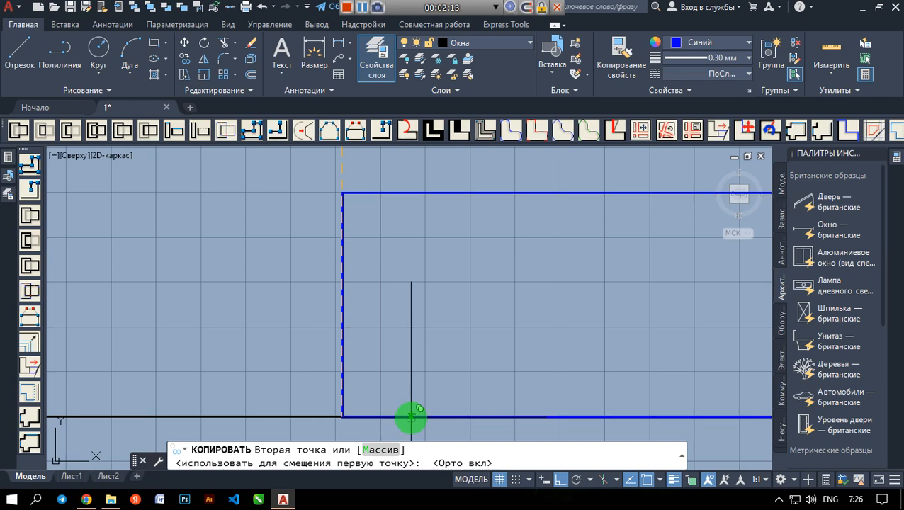
left_click(411, 418)
- Try to place a second copy of the small rectangle on the lower black line, directly below the original
scroll(462, 350, "down", 3)
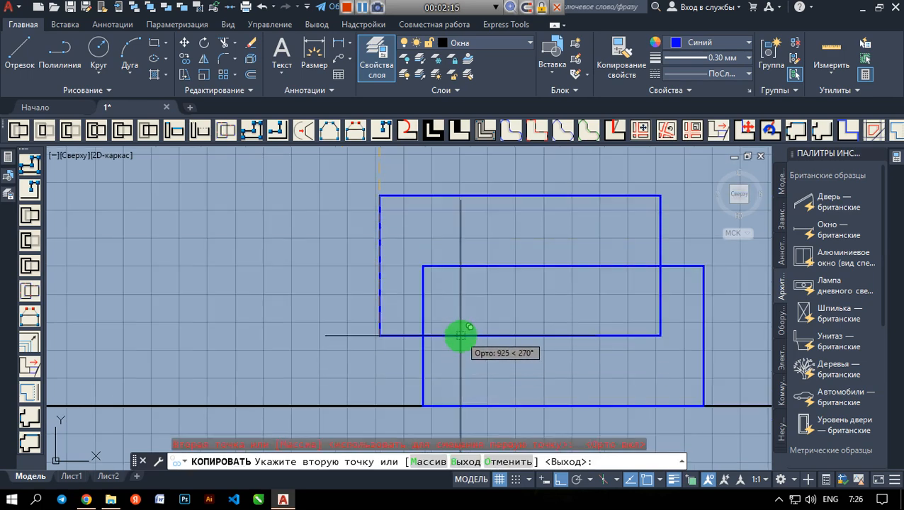
scroll(461, 335, "down", 4)
scroll(461, 335, "down", 2)
scroll(452, 339, "up", 6)
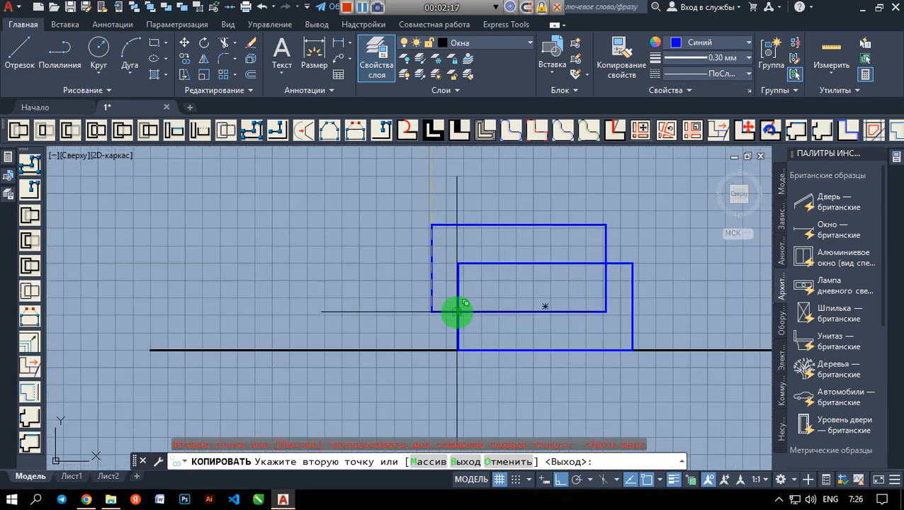
scroll(439, 361, "up", 4)
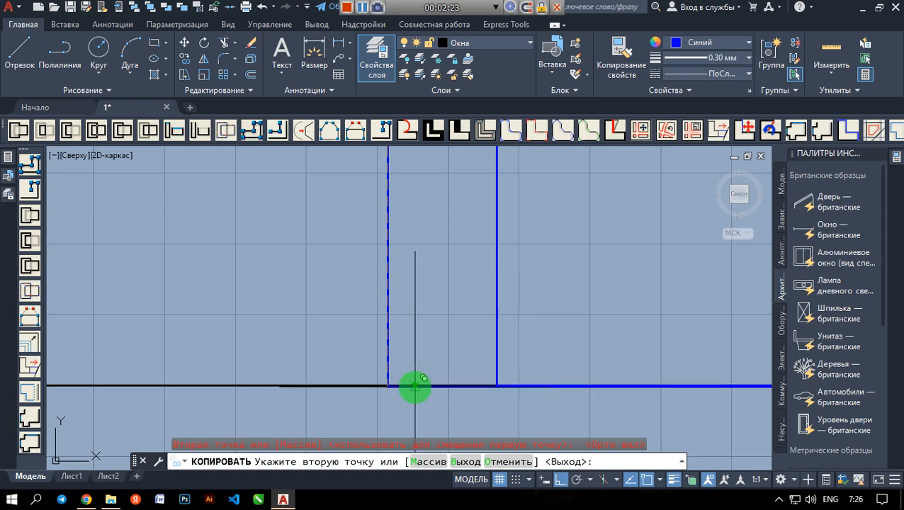
scroll(471, 373, "down", 2)
scroll(468, 377, "down", 6)
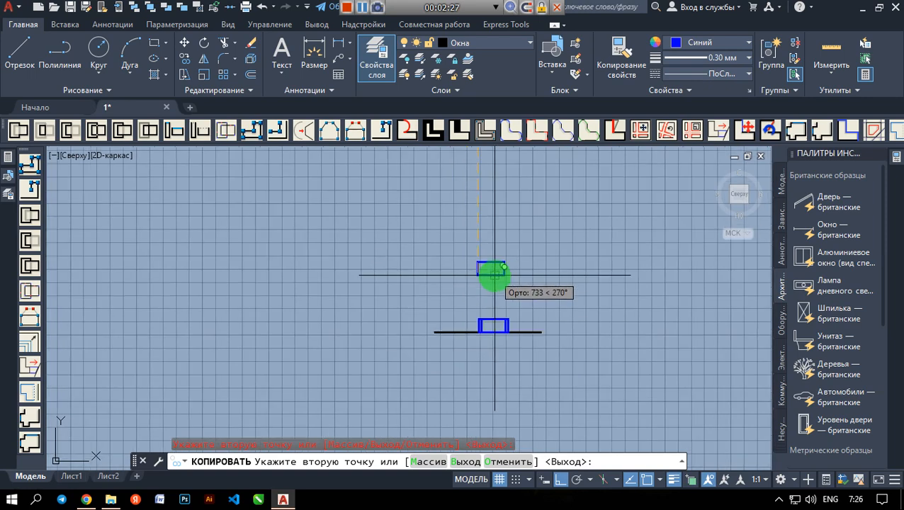
- Cancel the repeated Copy command and delete both rectangle copies on the lower black line
key("space")
left_click(495, 322)
key("space")
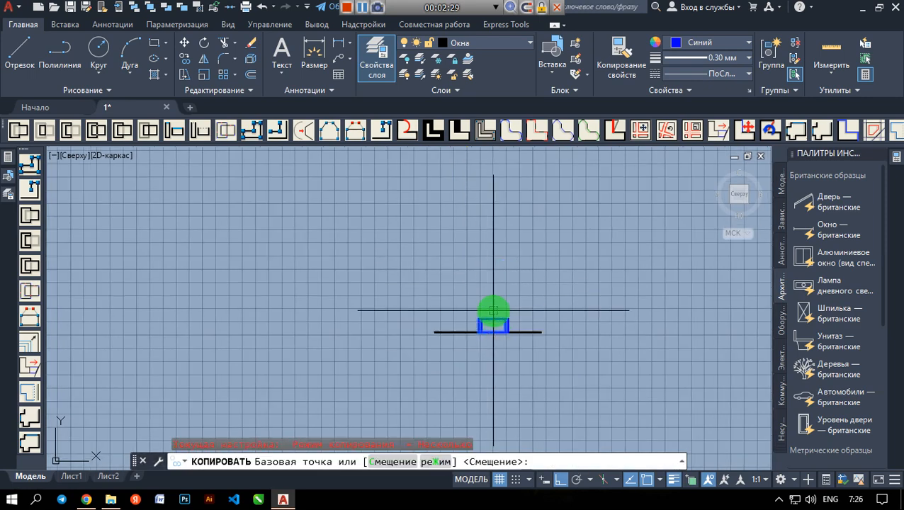
scroll(493, 312, "up", 2)
key("Escape")
left_click(489, 319)
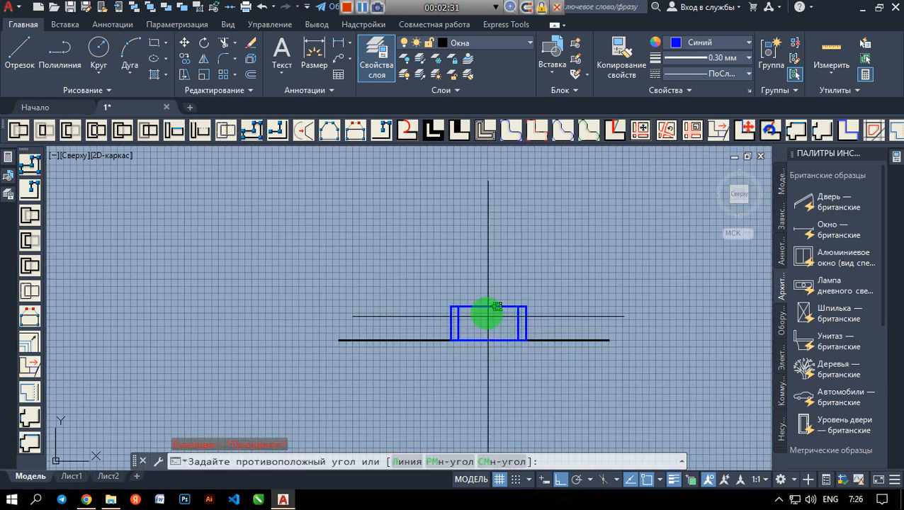
left_click(472, 288)
key("Delete")
- Copy the upper small rectangle by its lower-left corner onto the lower black line, adding a second copy directly below the original
scroll(486, 264, "up", 4)
scroll(492, 265, "up", 2)
scroll(418, 237, "up", 4)
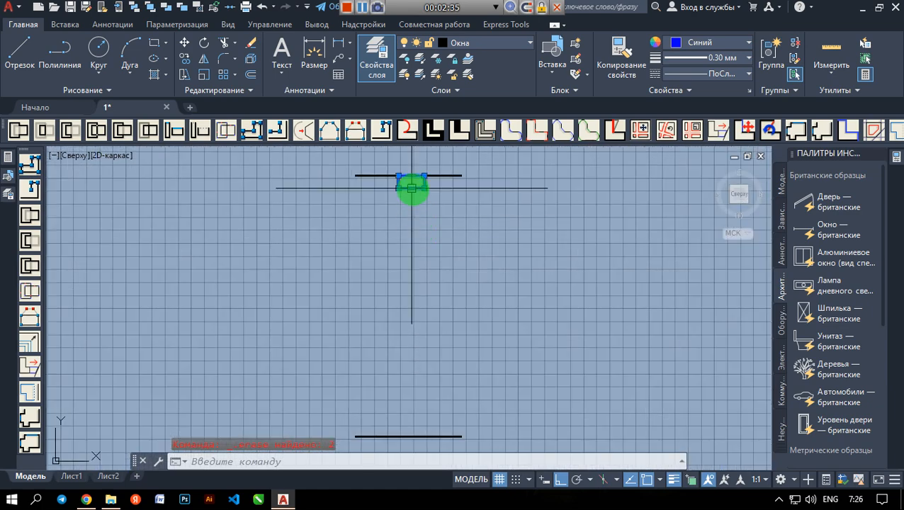
left_click(183, 58)
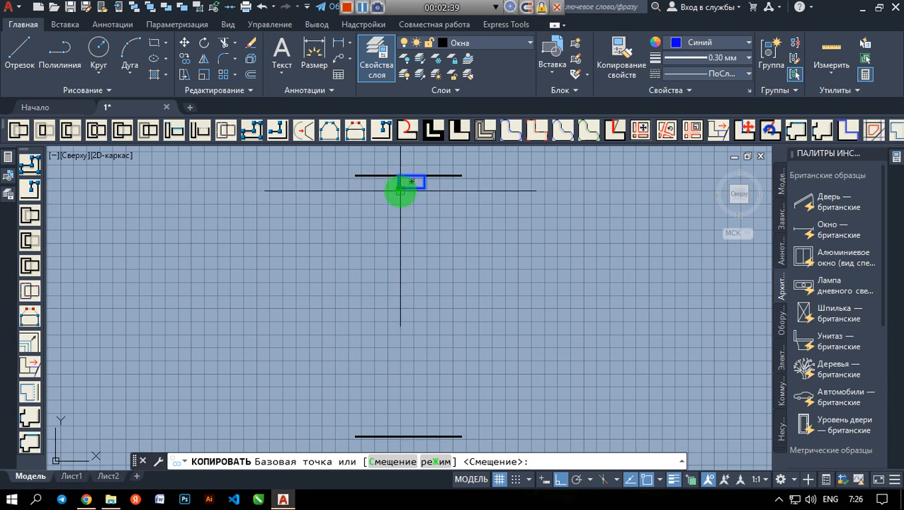
left_click(401, 189)
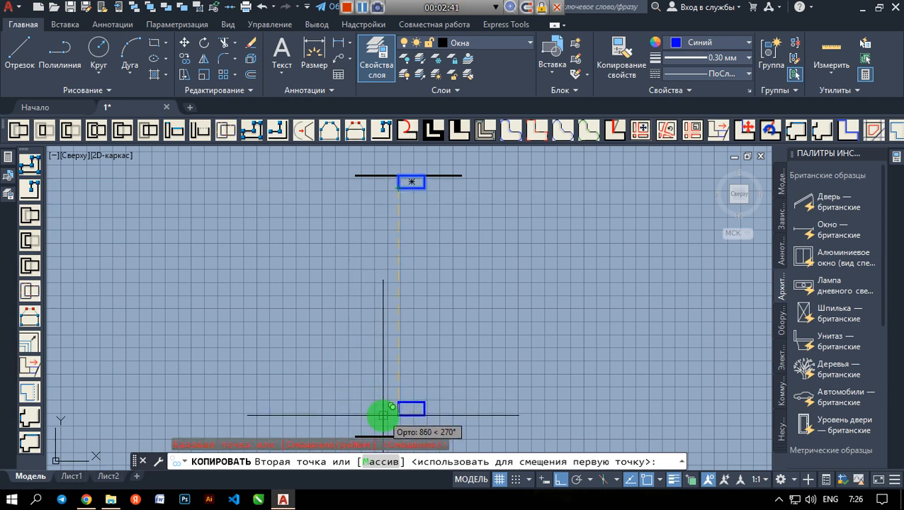
middle_click_drag(381, 413, 381, 338)
scroll(393, 363, "up", 8)
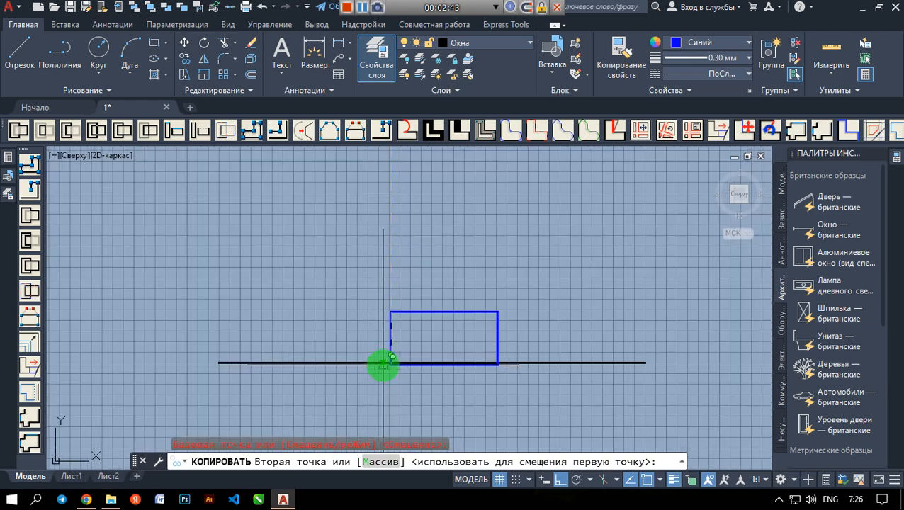
left_click(384, 362)
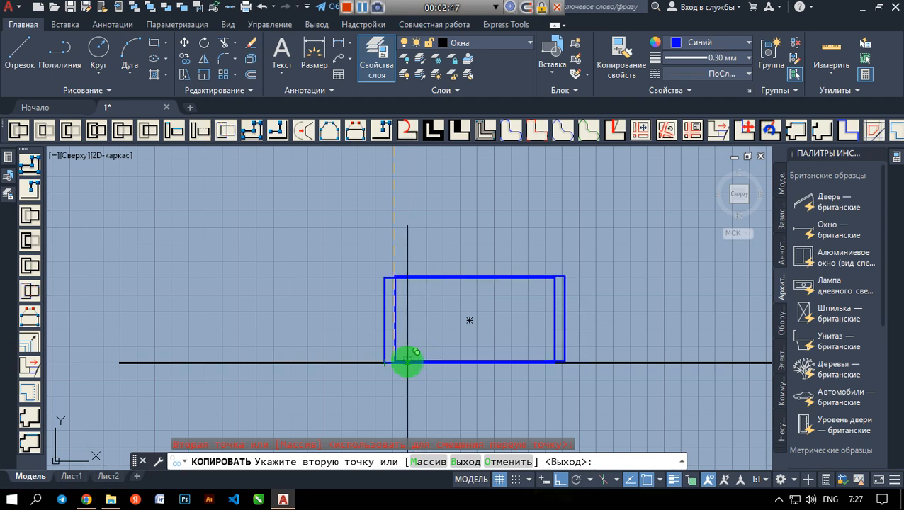
scroll(383, 363, "up", 5)
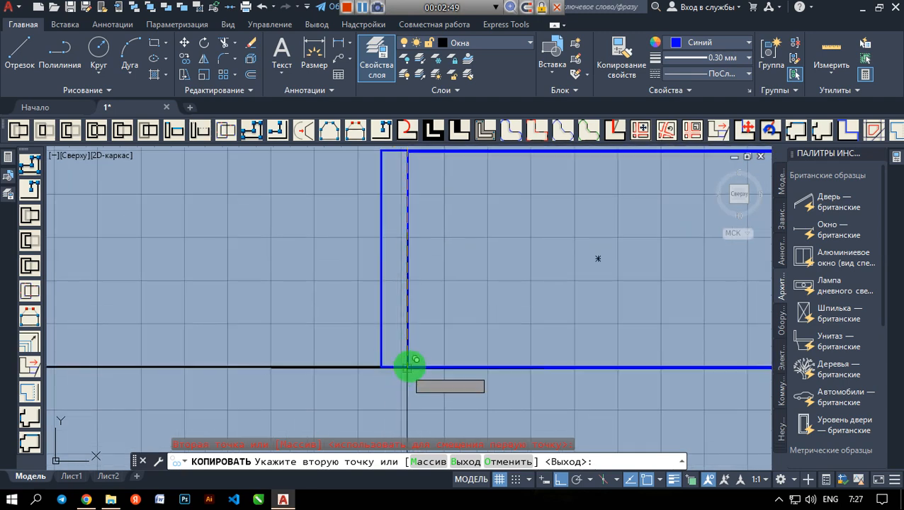
scroll(404, 367, "up", 3)
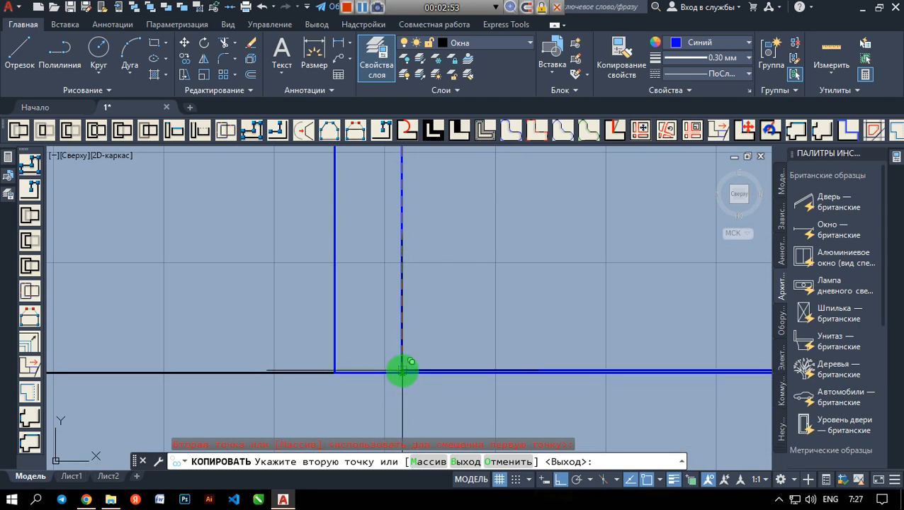
scroll(464, 367, "down", 4)
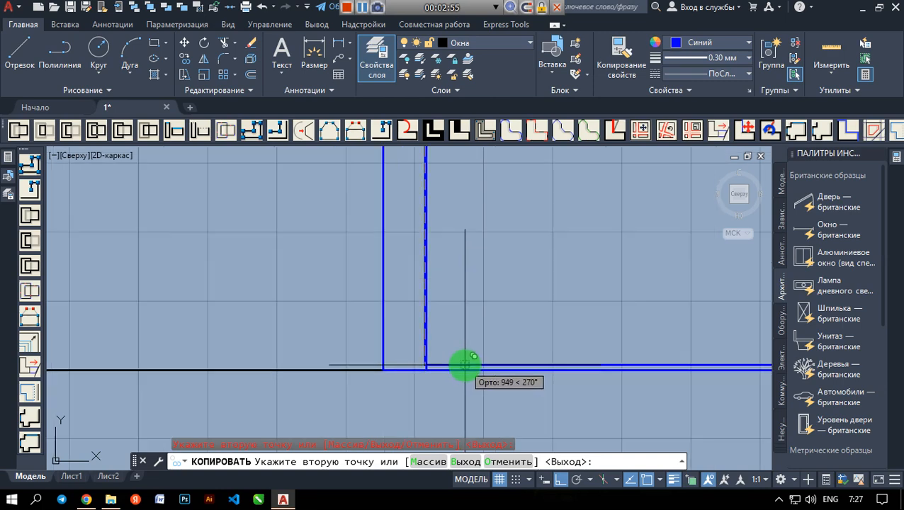
key("Escape")
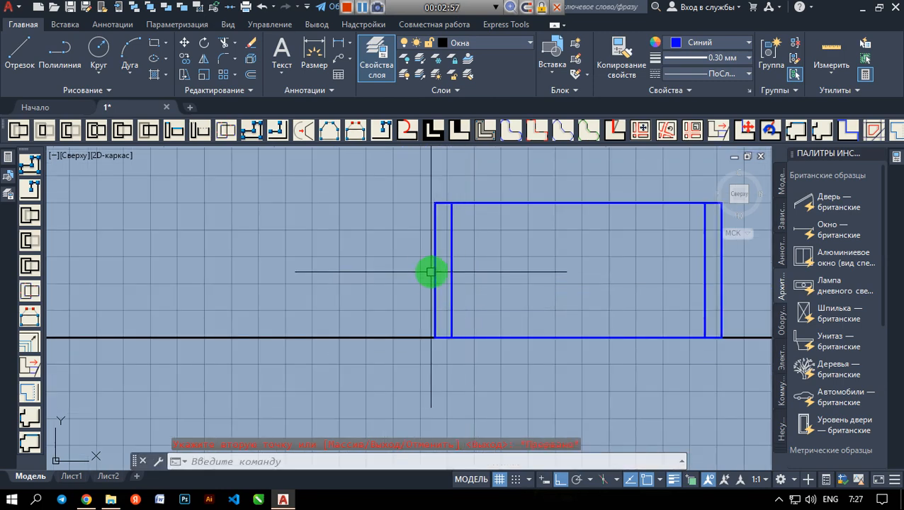
- Delete the extra rectangle copy that sits slightly further left on the lower black line
left_click(434, 270)
mouse_move(435, 270)
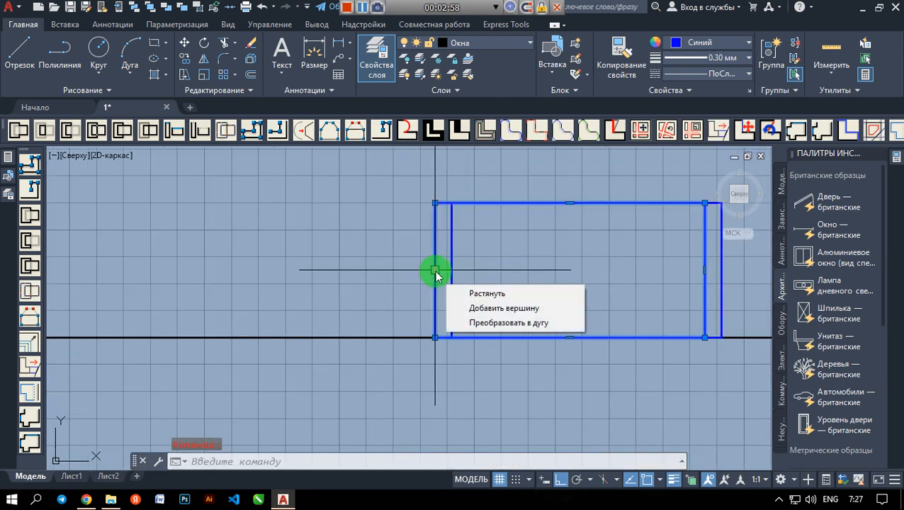
left_click(491, 288)
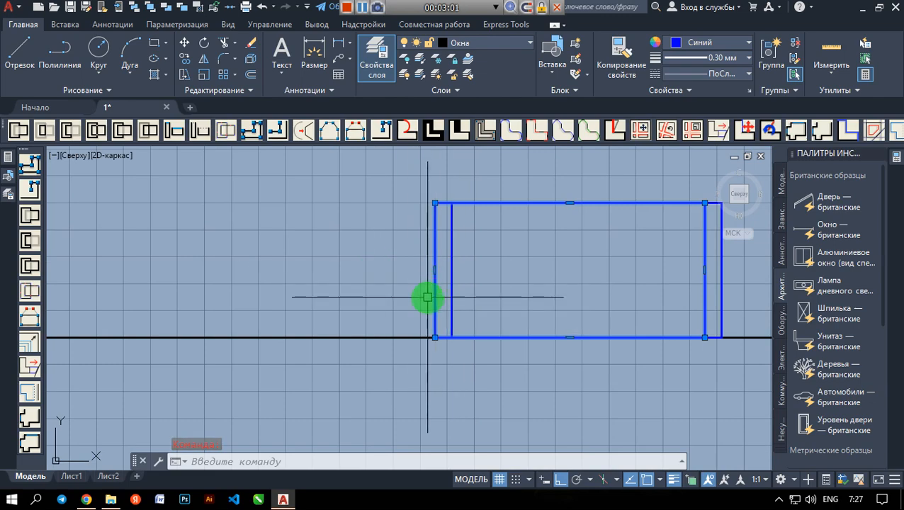
key("Delete")
- Draw a vertical polyline 900 long downward from the lower-left corner of the upper small rectangle
scroll(464, 282, "down", 10)
middle_click_drag(472, 280, 431, 302)
scroll(459, 252, "down", 4)
scroll(432, 302, "up", 2)
middle_click_drag(404, 262, 406, 281)
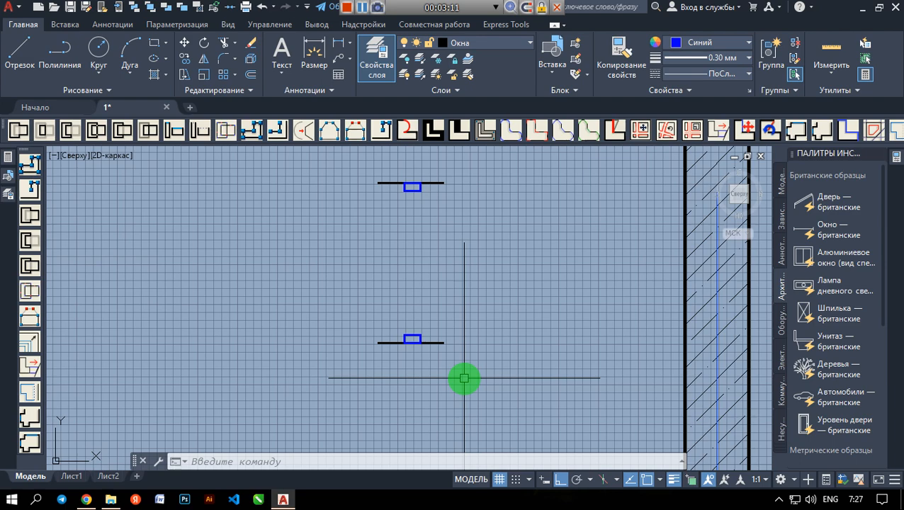
left_click(62, 59)
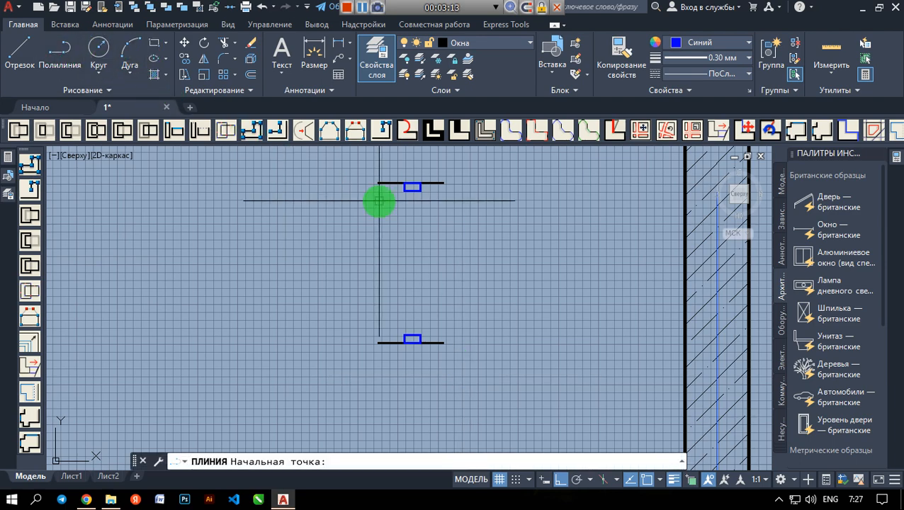
scroll(390, 192, "up", 4)
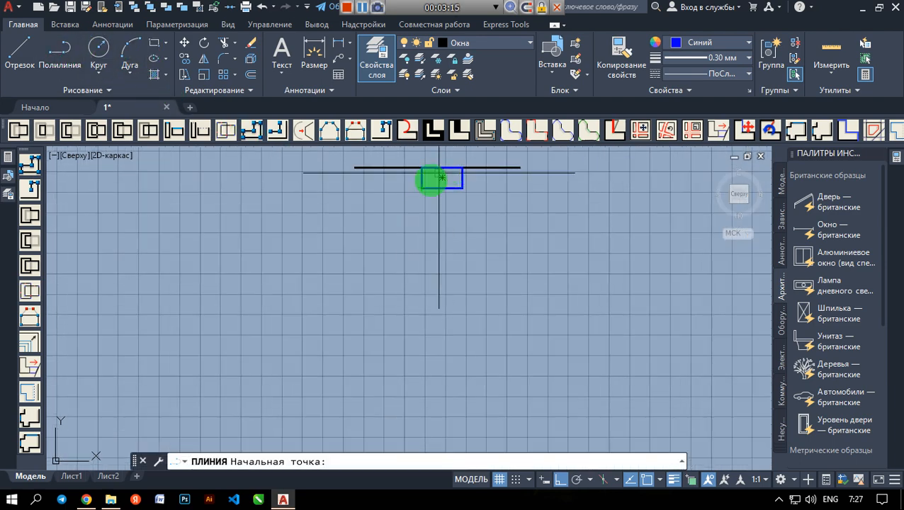
left_click(420, 187)
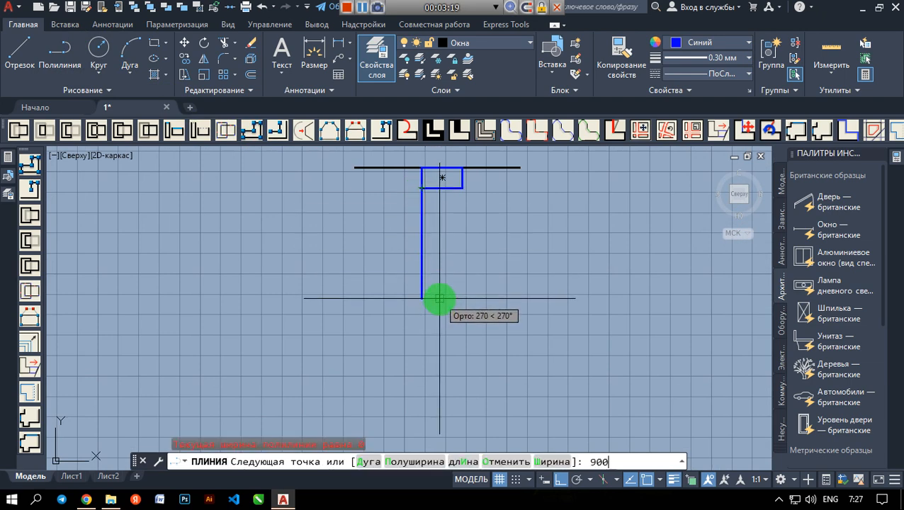
key("Return")
scroll(432, 284, "down", 3)
scroll(457, 367, "up", 2)
scroll(377, 312, "up", 3)
scroll(396, 329, "up", 4)
scroll(420, 342, "up", 5)
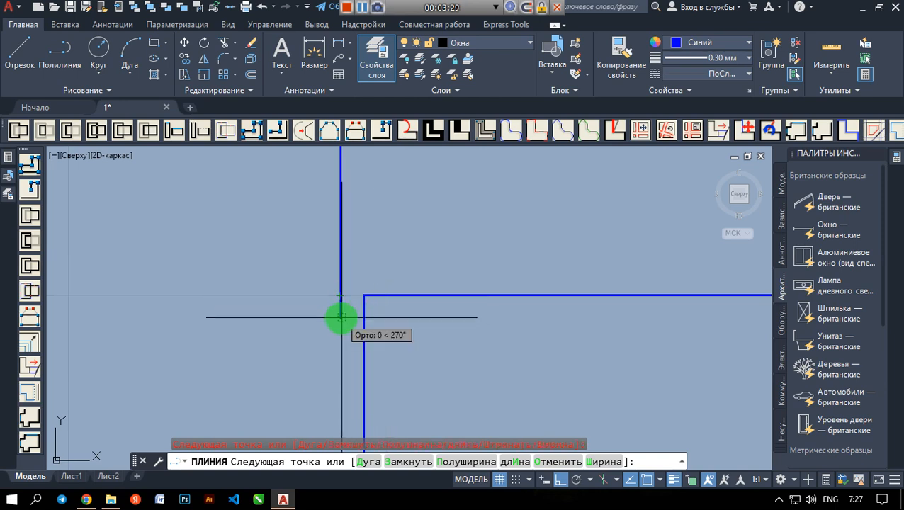
key("Escape")
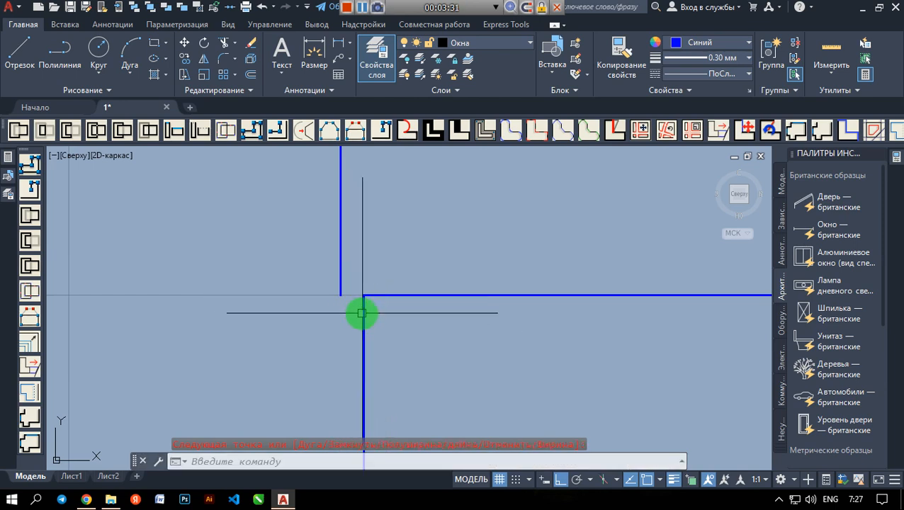
- Move the lower small rectangle by its upper-left corner to the lower end of the vertical line
key("Escape")
scroll(390, 325, "down", 2)
scroll(360, 282, "down", 5)
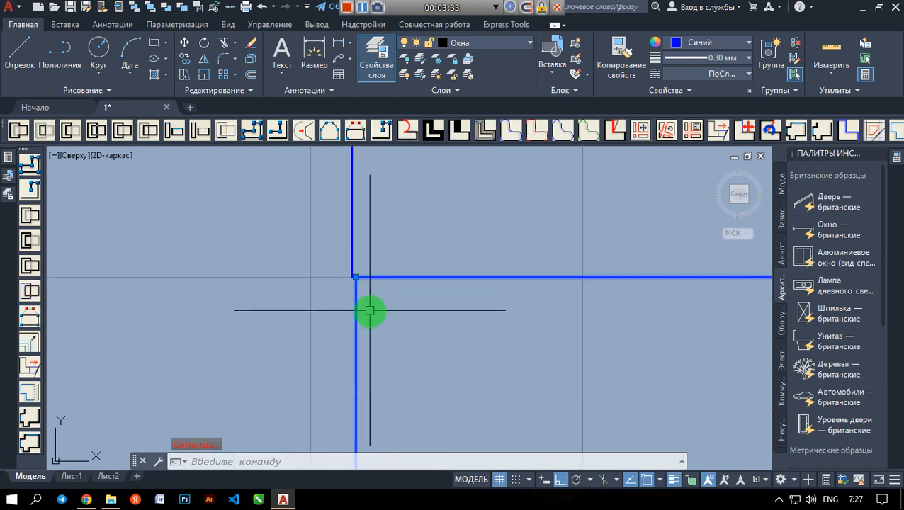
left_click(184, 42)
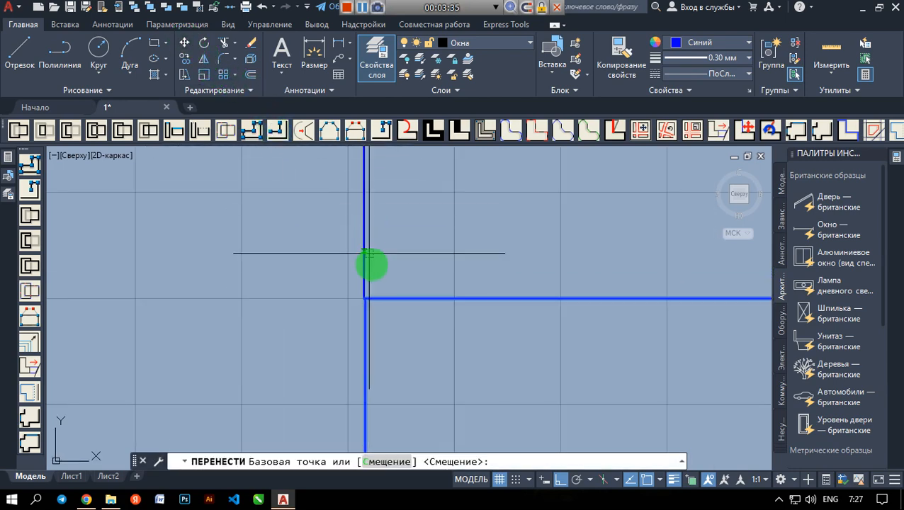
scroll(365, 326, "up", 4)
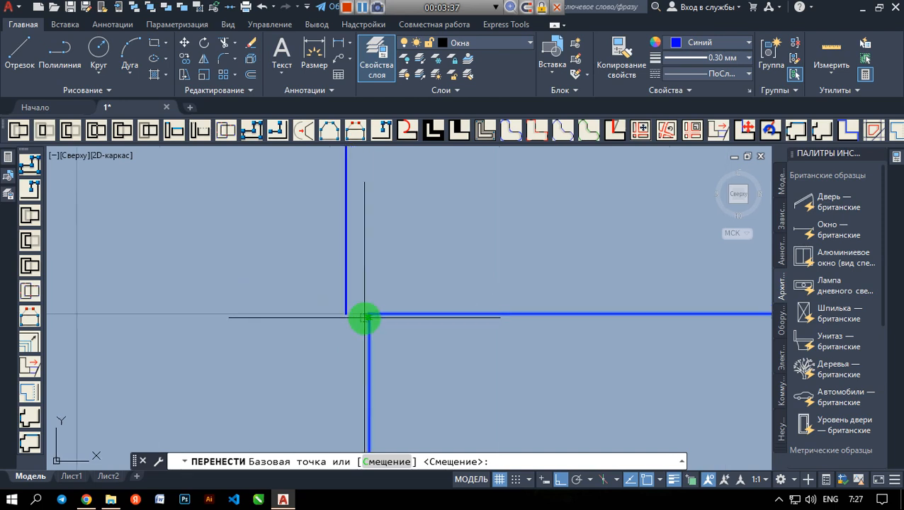
left_click(369, 315)
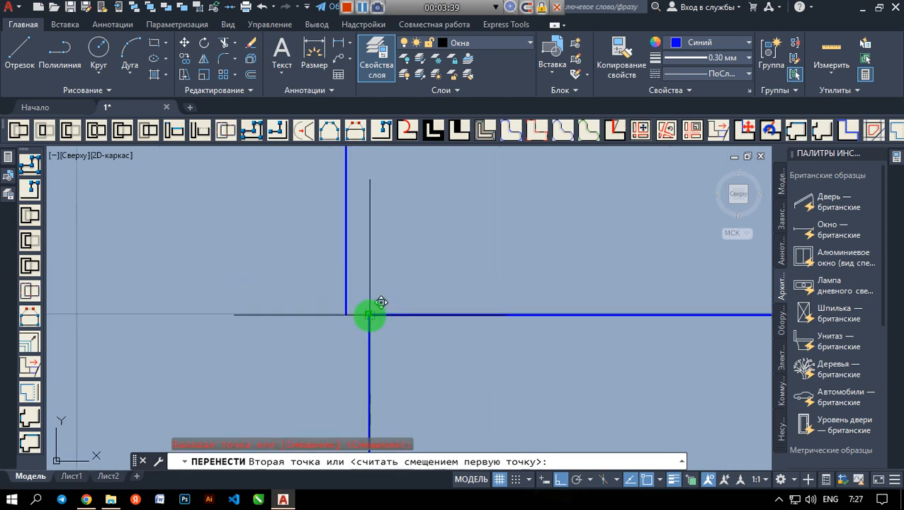
scroll(355, 306, "up", 2)
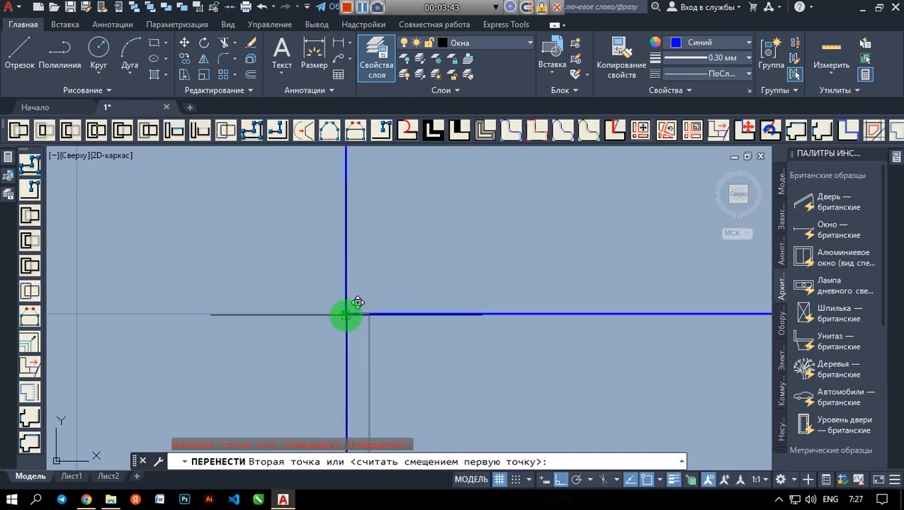
left_click(345, 315)
- Examine the joint between the vertical line's lower end and the lower small rectangle's corner
scroll(465, 317, "down", 10)
mouse_move(465, 317)
middle_mouse_down()
mouse_move(537, 339)
mouse_move(449, 332)
middle_mouse_up()
scroll(537, 338, "down", 6)
scroll(449, 332, "up", 6)
left_click(449, 339)
scroll(369, 322, "up", 5)
scroll(350, 309, "up", 6)
scroll(334, 297, "down", 5)
scroll(335, 300, "down", 12)
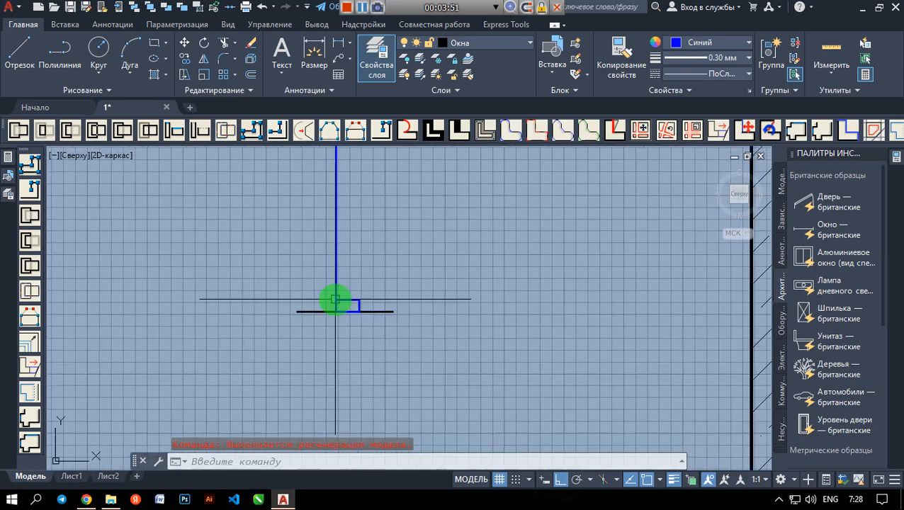
- Rotate the vertical line about its upper end on the upper rectangle's lower-left corner until it runs horizontally to the left
scroll(347, 248, "down", 2)
middle_click_drag(357, 274, 366, 323)
scroll(356, 262, "up", 5)
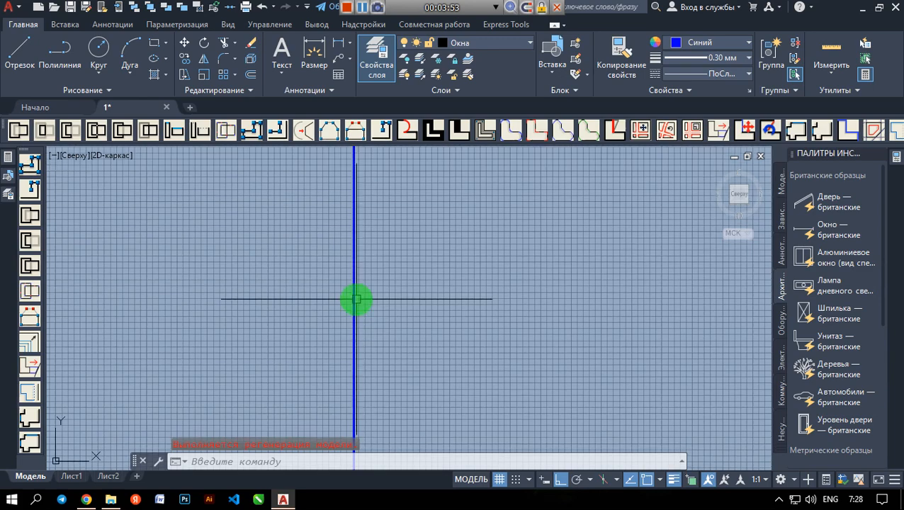
left_click(204, 44)
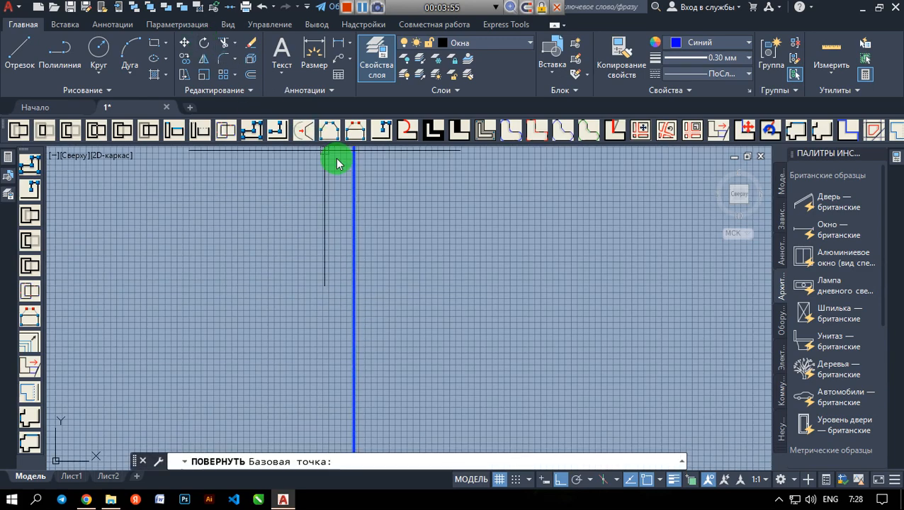
scroll(390, 208, "down", 6)
scroll(356, 377, "up", 3)
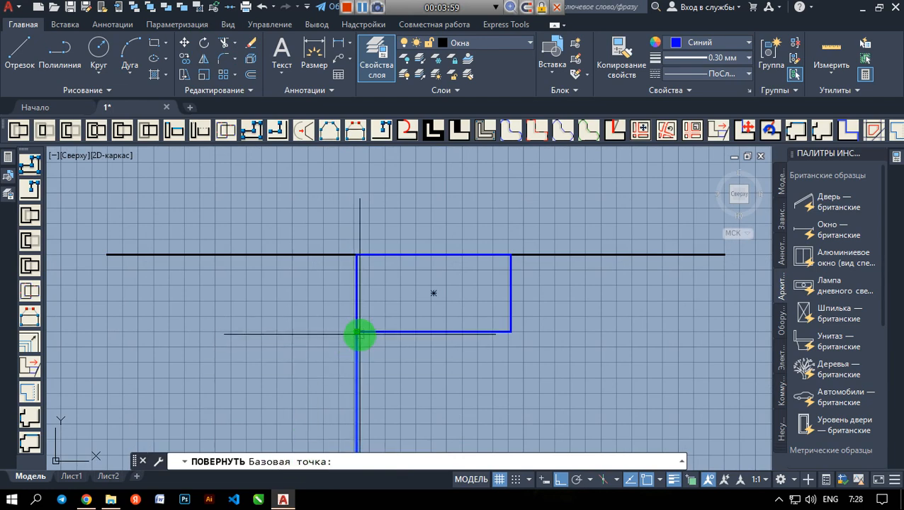
left_click(358, 333)
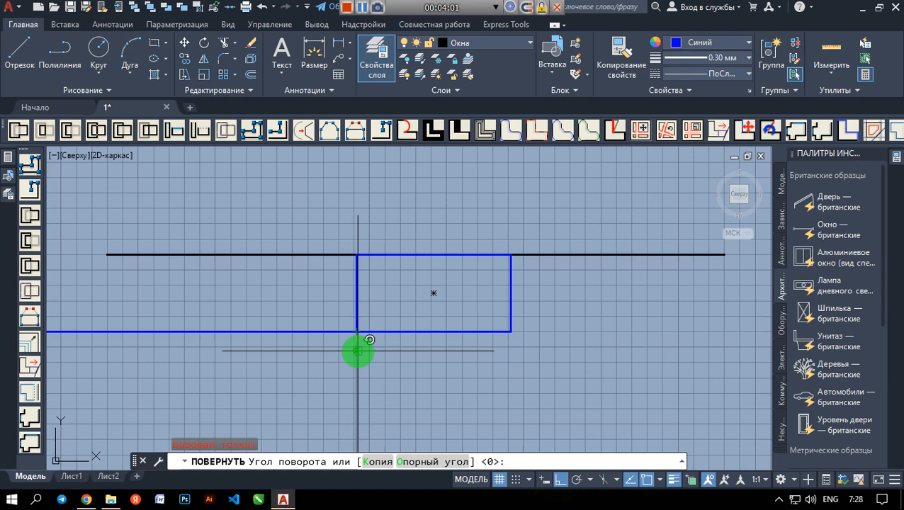
key("Return")
scroll(352, 355, "down", 6)
mouse_move(339, 359)
middle_mouse_down()
mouse_move(369, 305)
mouse_move(324, 287)
middle_mouse_up()
scroll(368, 312, "down", 5)
scroll(366, 318, "up", 5)
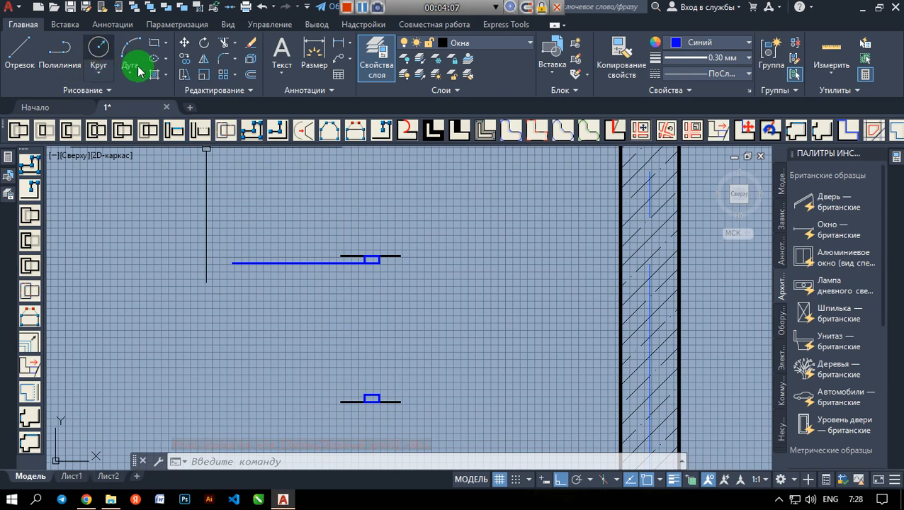
- Draw a circle centred on the upper rectangle's lower-left corner, with its radius reaching the lower rectangle's upper-left corner
left_click(101, 51)
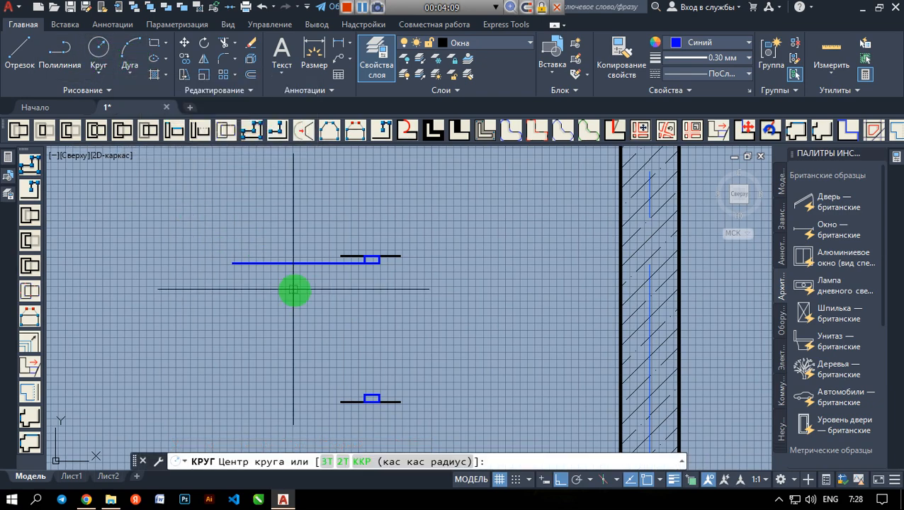
scroll(359, 272, "up", 5)
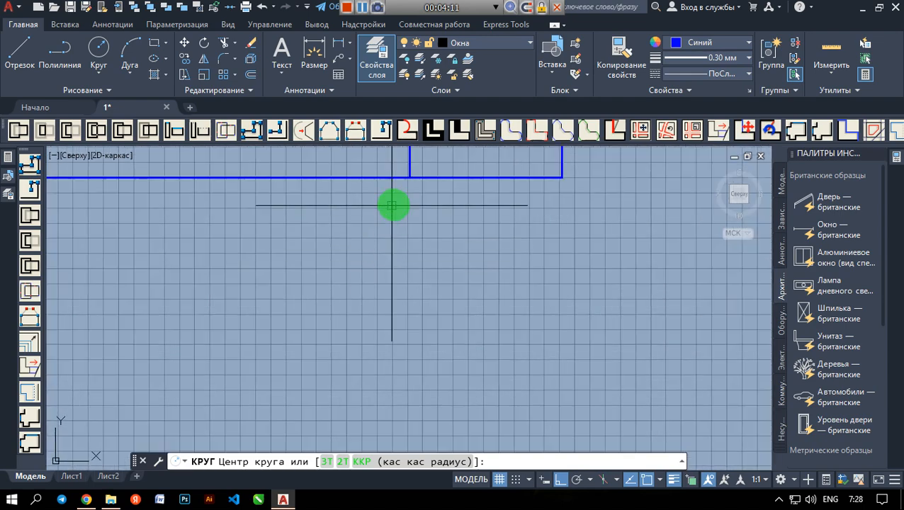
left_click(410, 179)
scroll(383, 339, "down", 2)
scroll(383, 347, "down", 7)
middle_click_drag(380, 364, 369, 264)
scroll(380, 333, "up", 2)
scroll(364, 388, "up", 12)
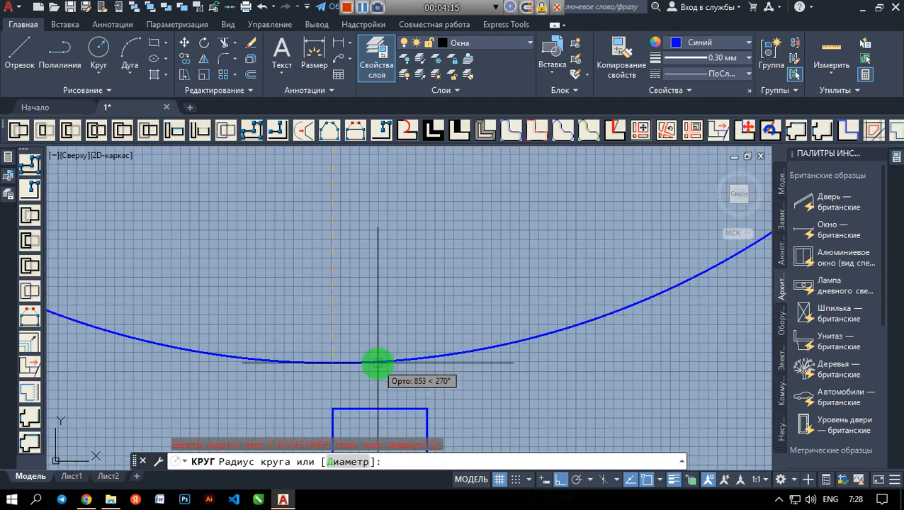
scroll(342, 363, "up", 10)
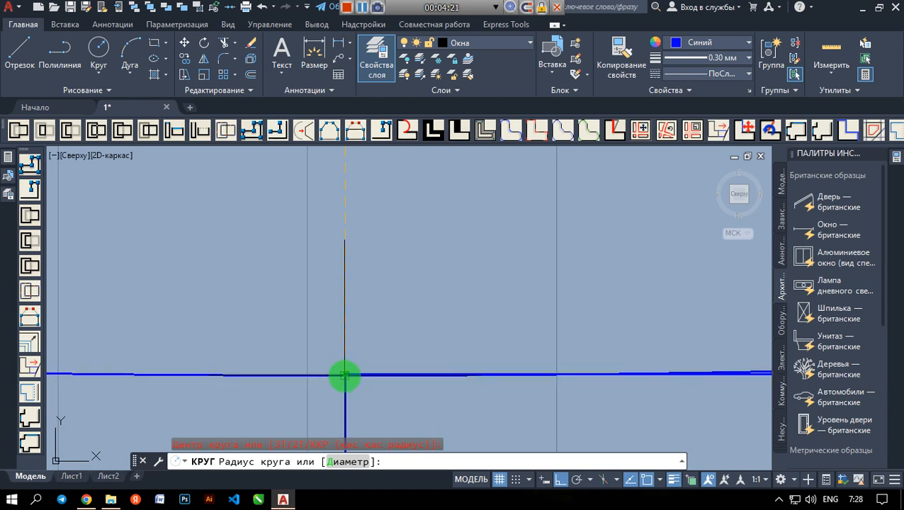
left_click(344, 376)
scroll(397, 400, "down", 10)
middle_click_drag(401, 379, 355, 298)
scroll(363, 294, "up", 6)
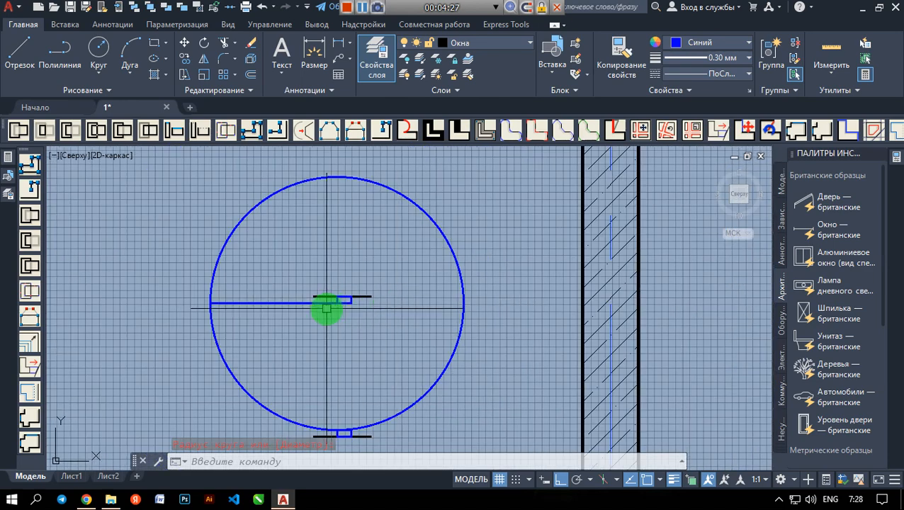
- Trim the circle to leave only the lower-left quarter arc between the horizontal line's free end and the lower rectangle
left_click(209, 51)
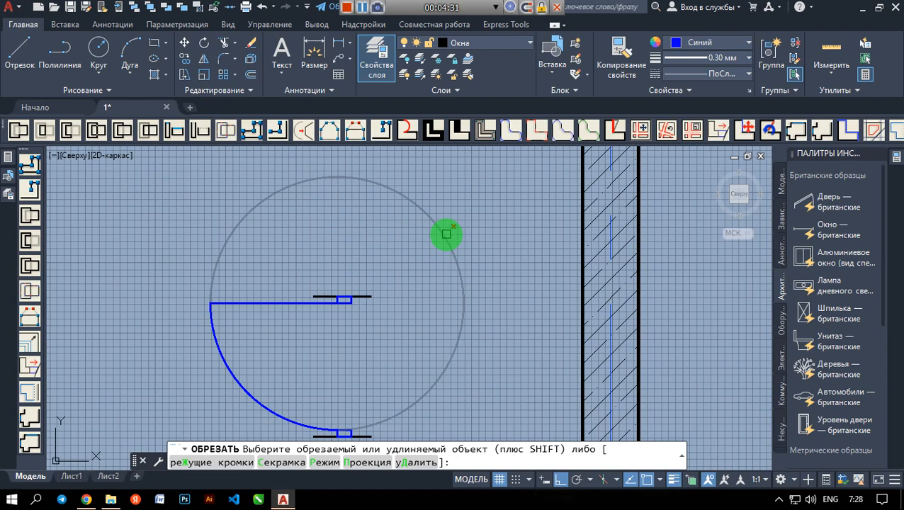
left_click(373, 186)
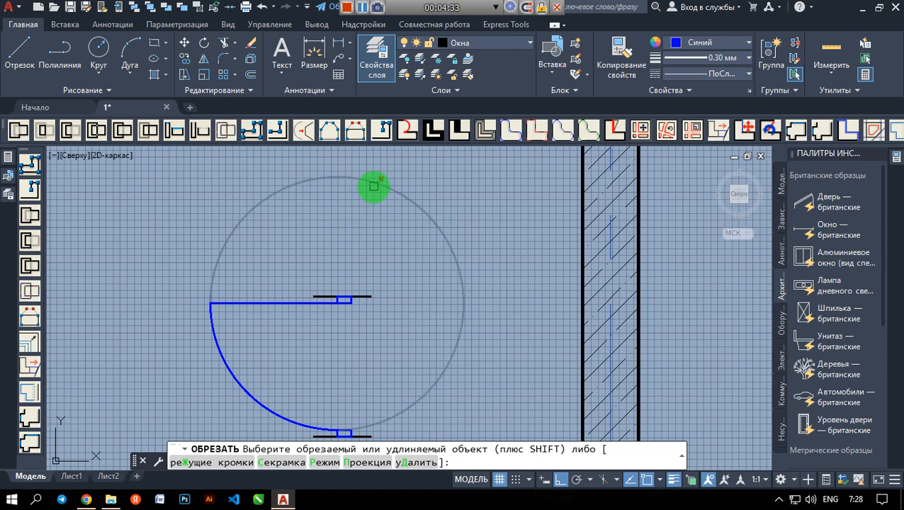
left_click(373, 186)
scroll(280, 302, "down", 4)
middle_click_drag(285, 334, 303, 295)
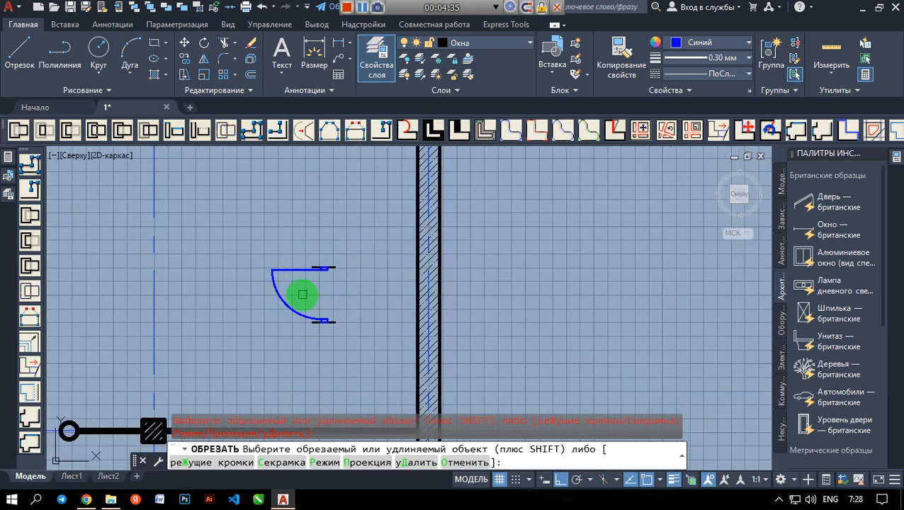
scroll(302, 294, "up", 2)
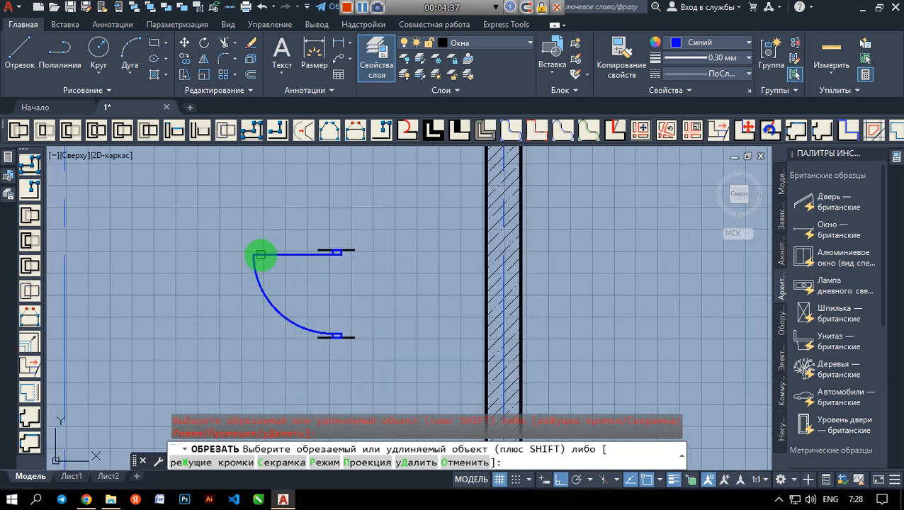
key("Escape")
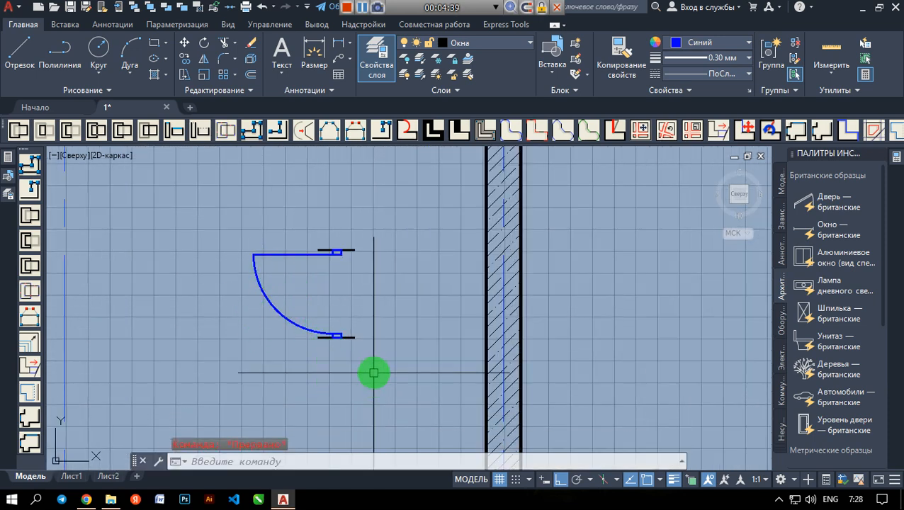
- Select the whole drawn element with its lines, rectangles and arc, and put it on layer 0
left_click(371, 369)
left_click(228, 213)
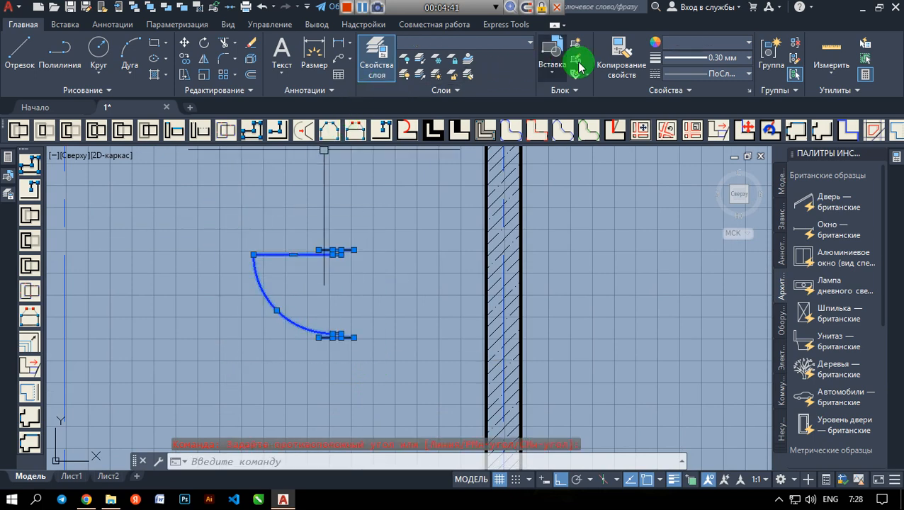
left_click(508, 47)
left_click(487, 59)
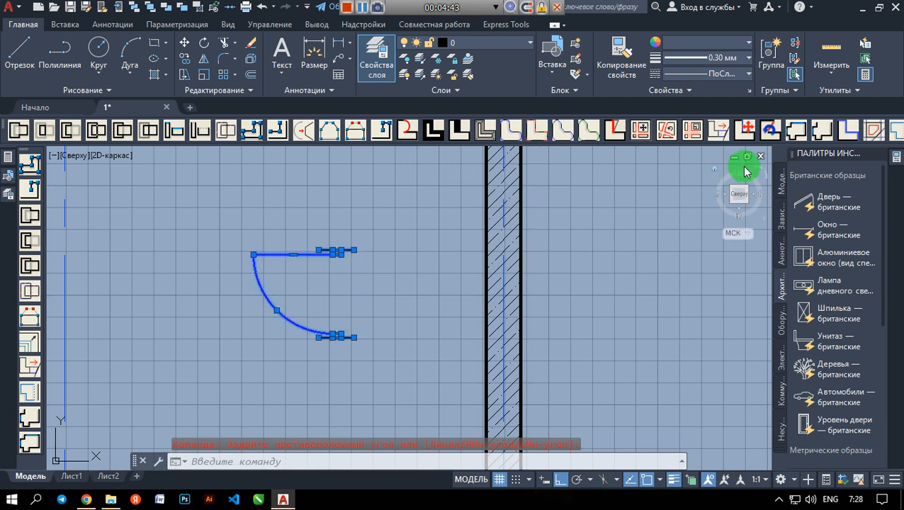
- Set the colour of all the element's selected objects to ПоБлоку (ByBlock)
left_click(896, 157)
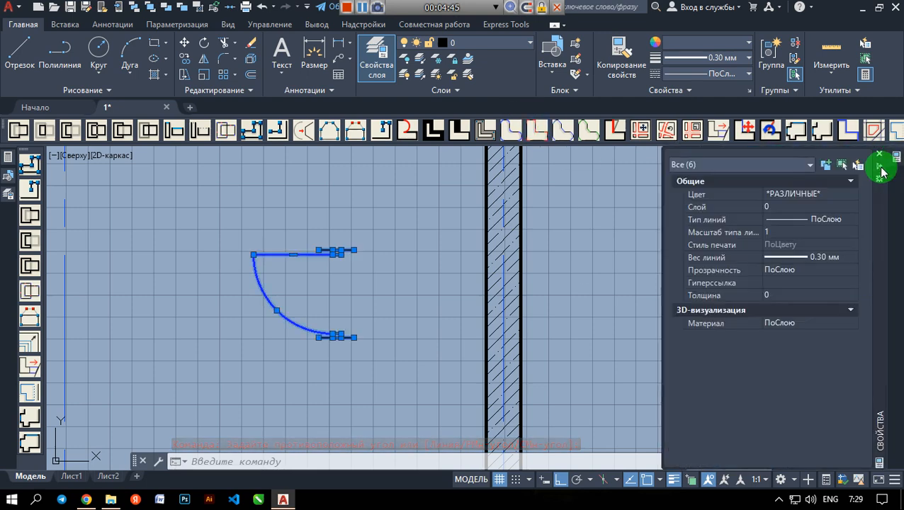
left_click(819, 197)
left_click(814, 209)
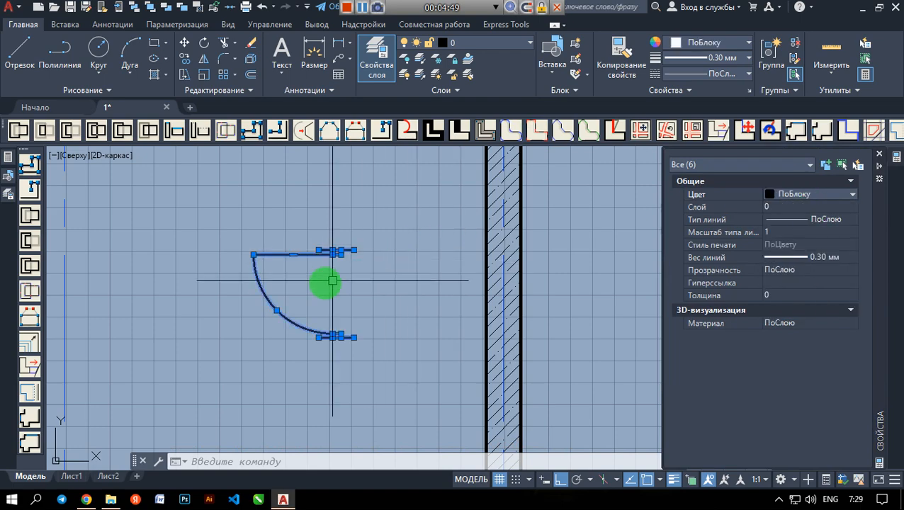
scroll(309, 282, "up", 6)
middle_click_drag(309, 281, 424, 323)
key("Escape")
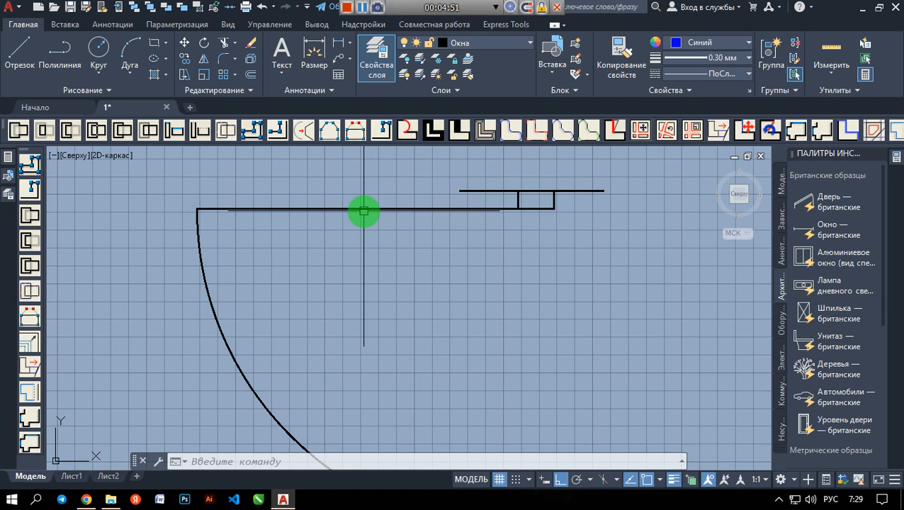
- Set the lineweight of the long horizontal line to 0.40 mm
left_click(363, 209)
left_click(734, 59)
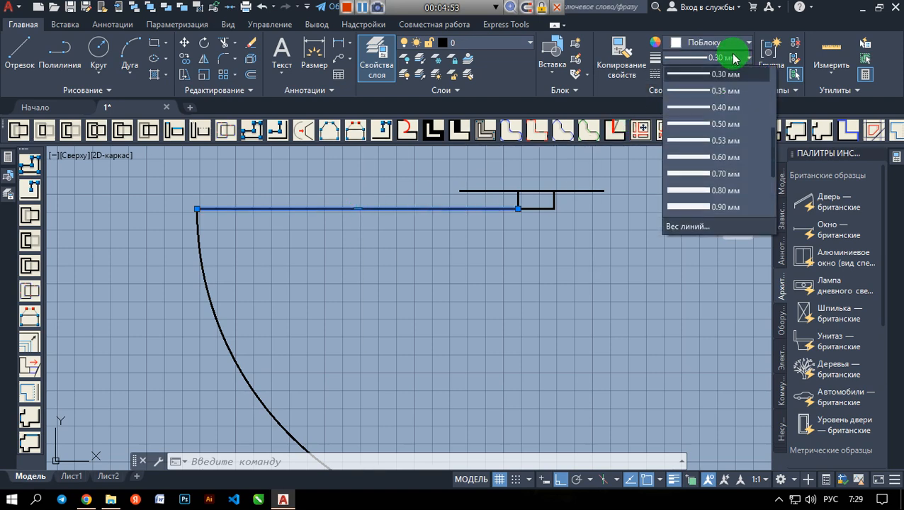
left_click(714, 117)
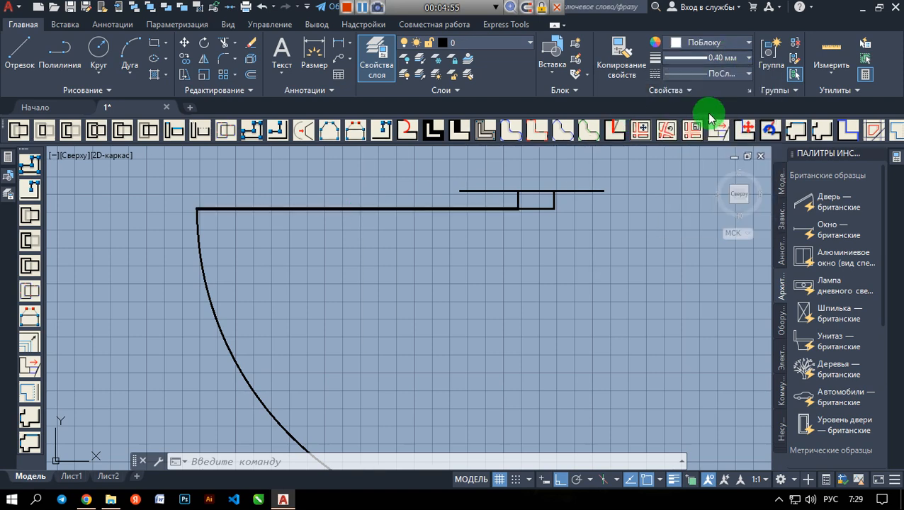
key("Escape")
- Set the lineweight of the quarter arc to 0.20 mm
left_click(233, 327)
left_click(197, 345)
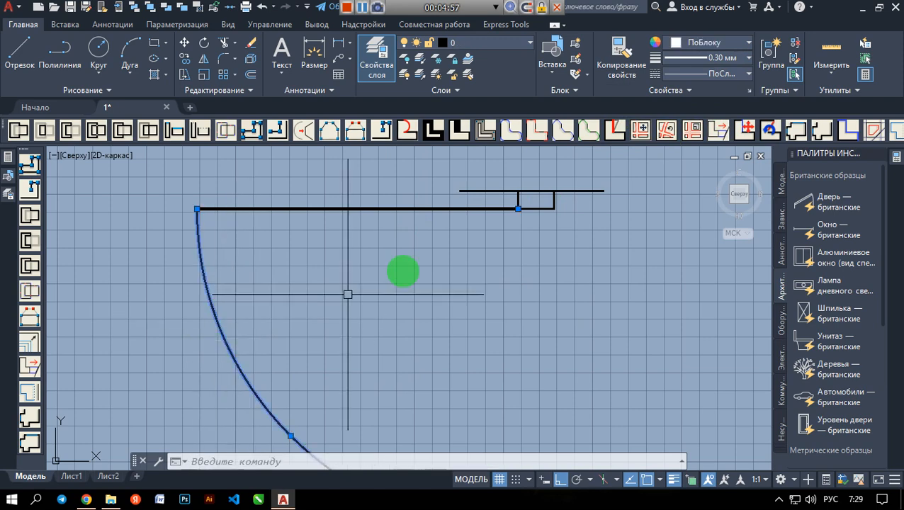
left_click(740, 60)
scroll(716, 113, "up", 2)
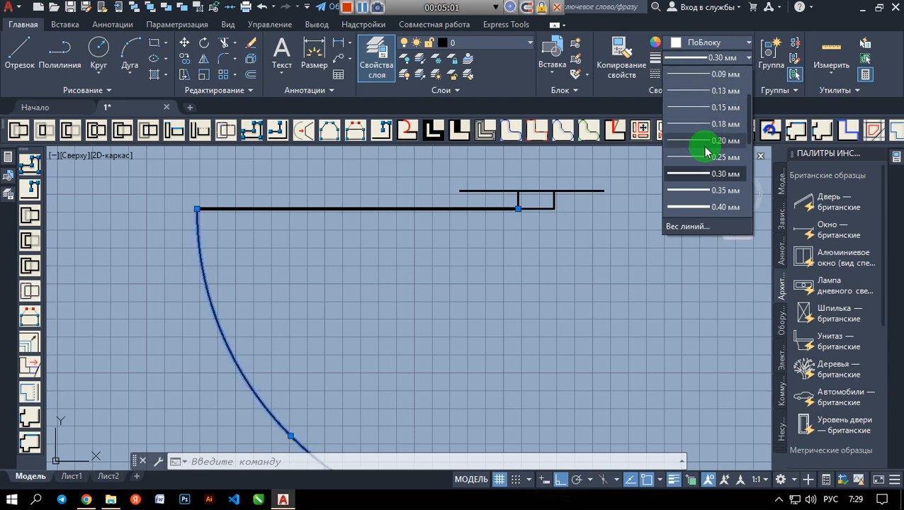
left_click(704, 141)
scroll(452, 247, "down", 2)
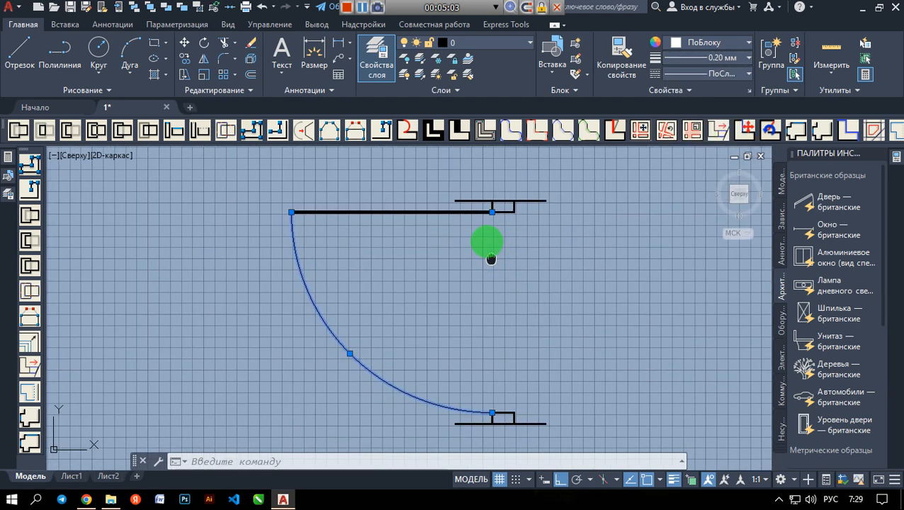
key("Escape")
- Load the dashed line type ACAD_ISO03W100 from acadiso.lin into the drawing
left_click(364, 286)
left_click(283, 308)
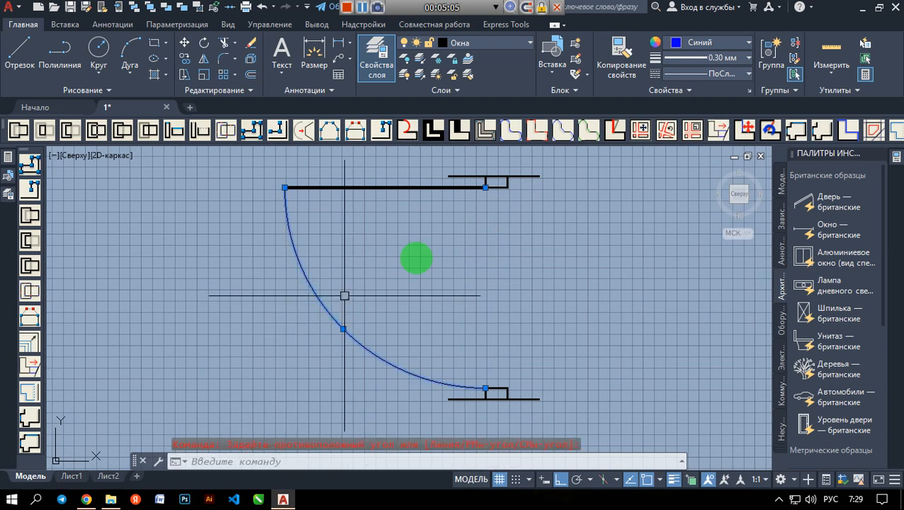
left_click(722, 73)
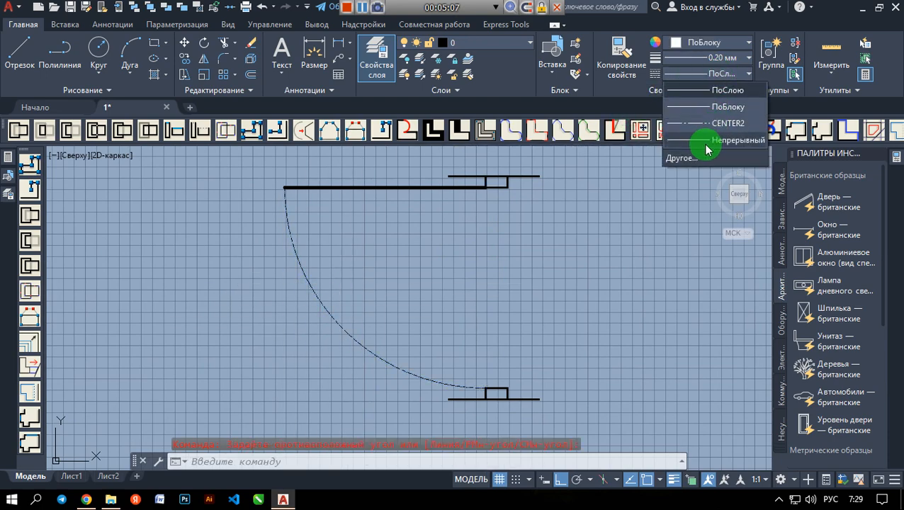
left_click(693, 159)
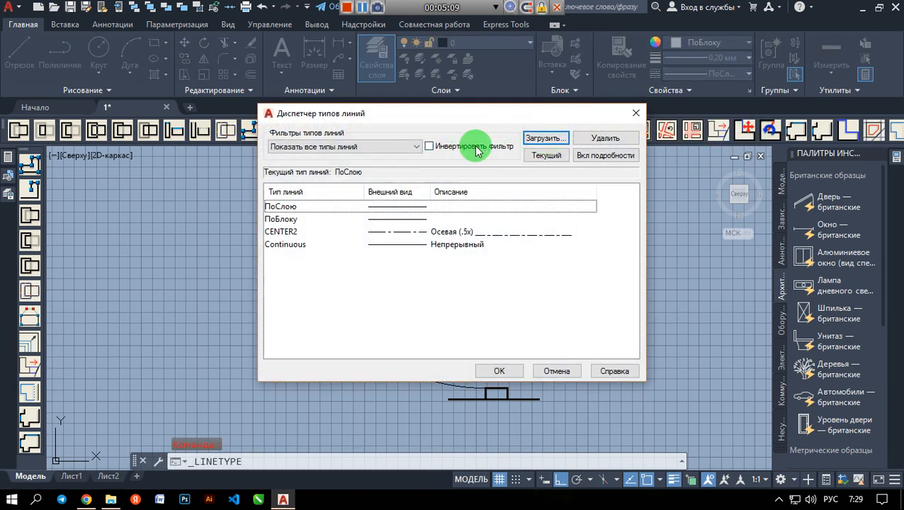
left_click(566, 139)
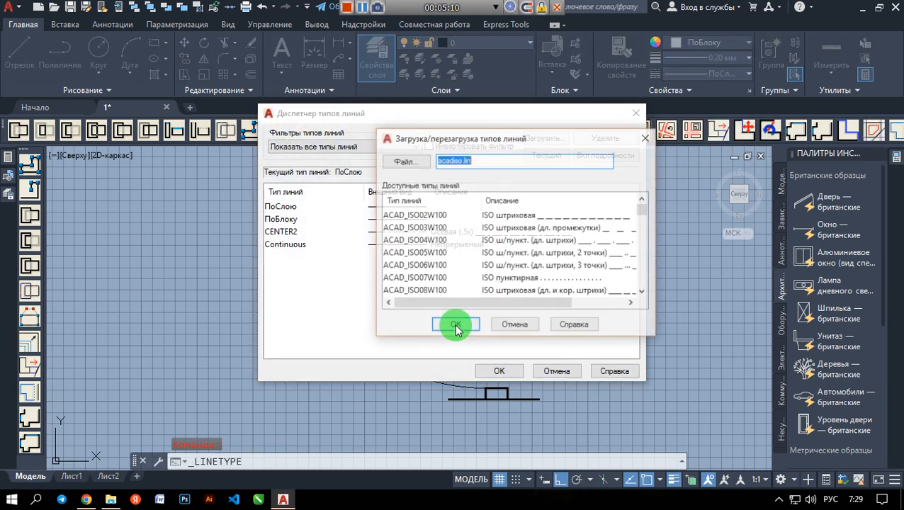
left_click(418, 229)
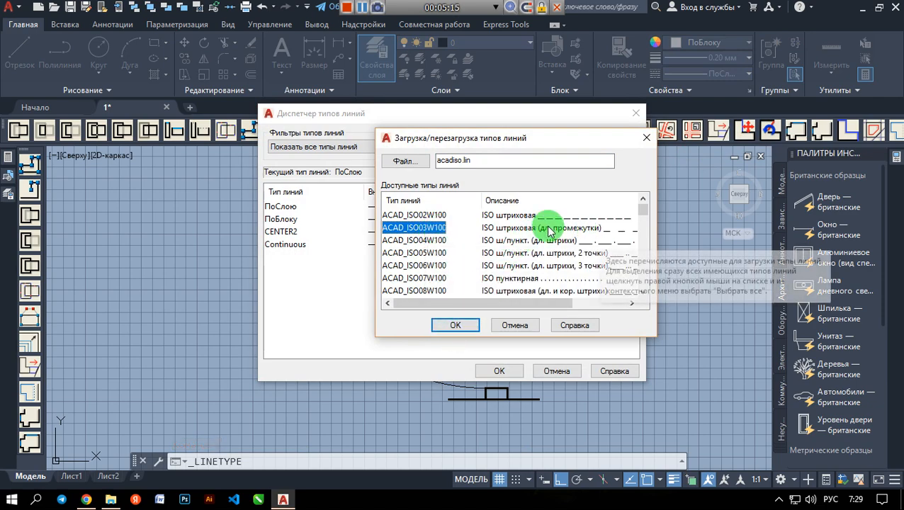
left_click(464, 326)
left_click(500, 372)
- Apply the ACAD_ISO03W100 line type to the quarter arc and set its line type scale to 10
left_click(334, 297)
left_click(313, 320)
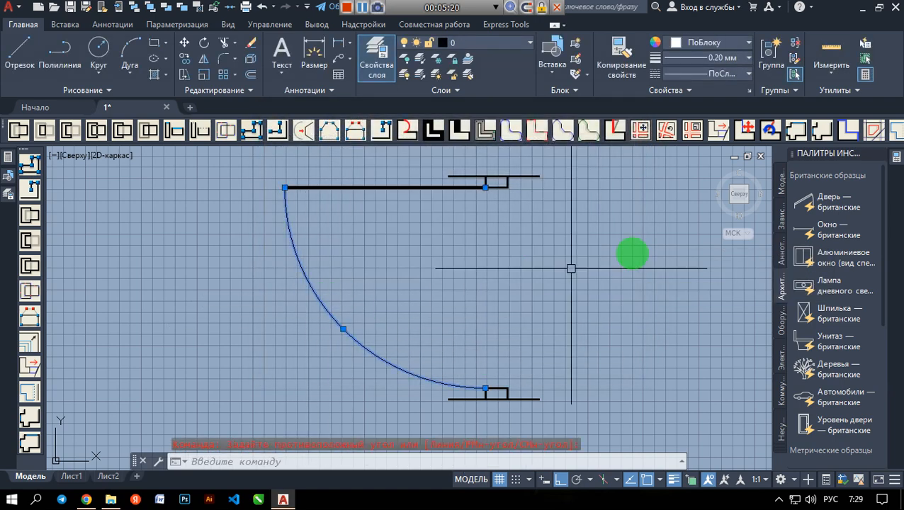
left_click(740, 74)
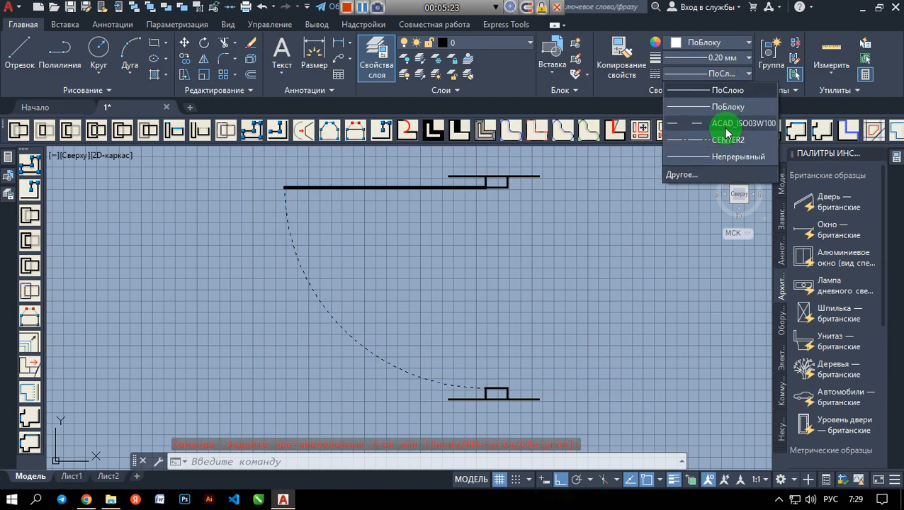
left_click(729, 130)
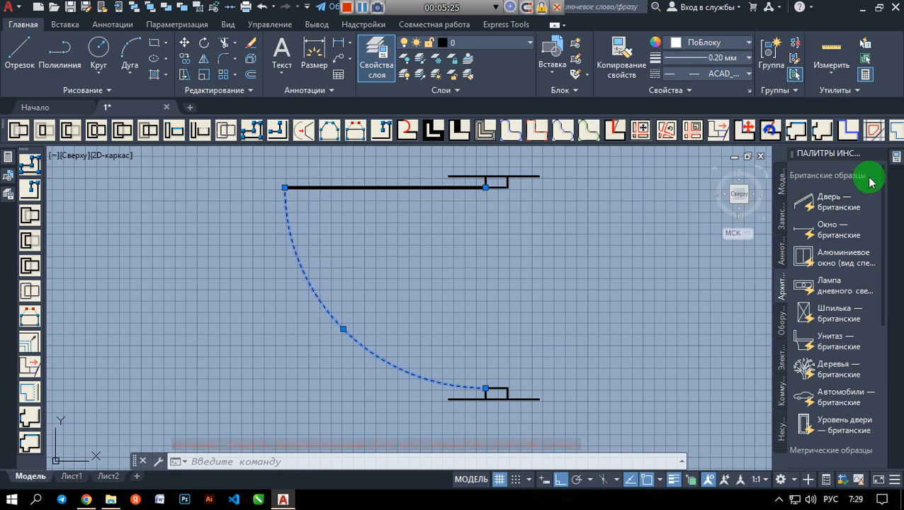
key("ctrl+1")
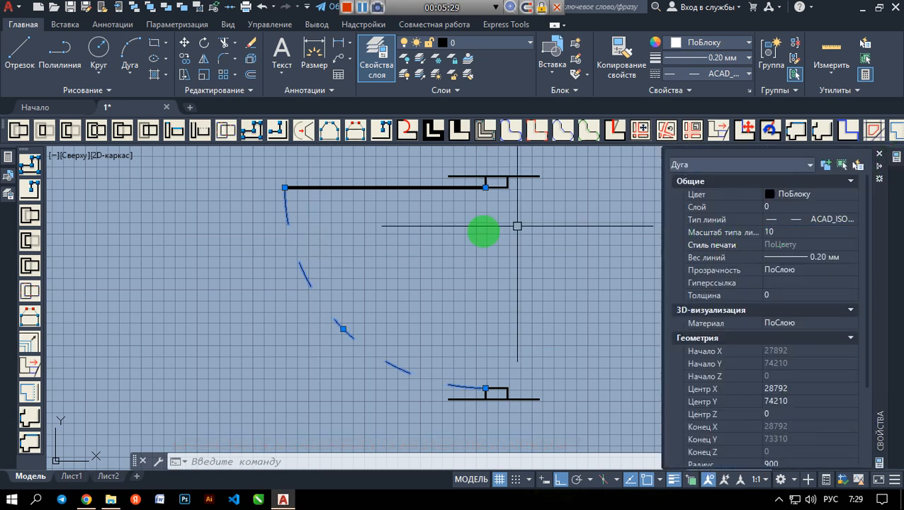
key("ctrl+1")
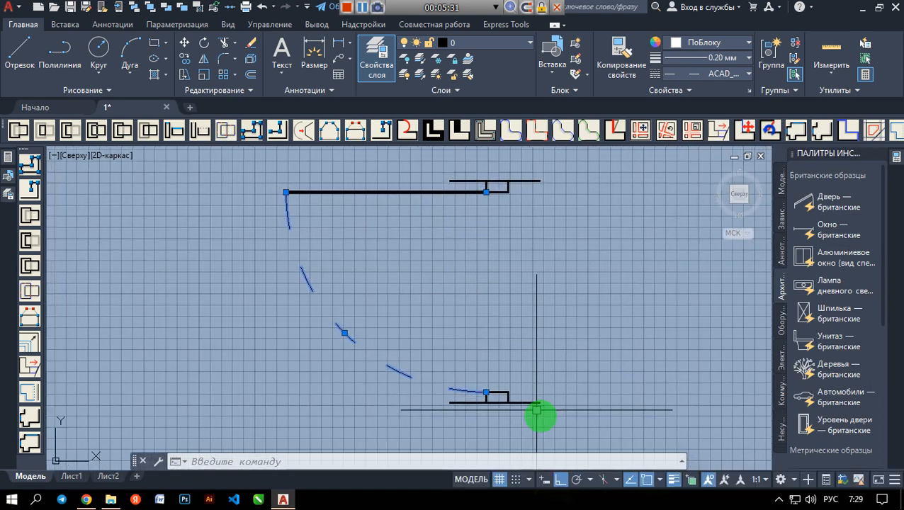
left_click(536, 410)
left_click(288, 195)
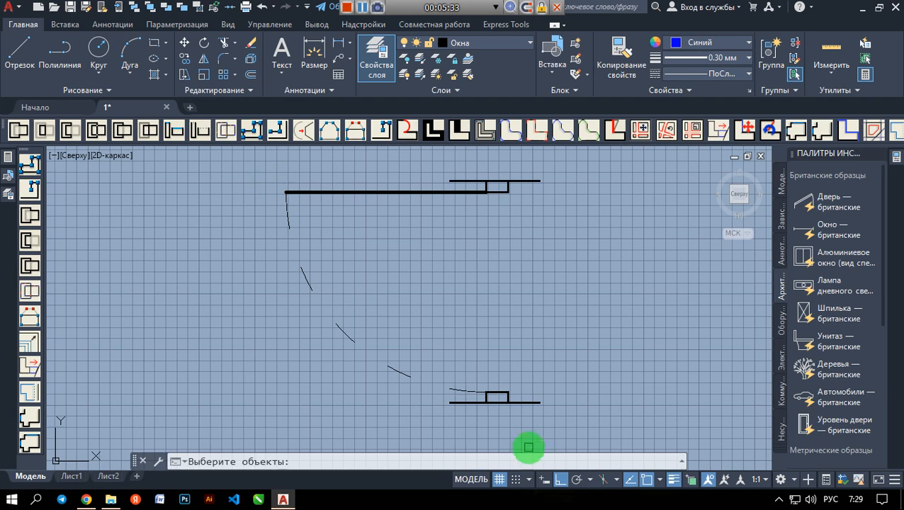
left_click(559, 428)
left_click(264, 173)
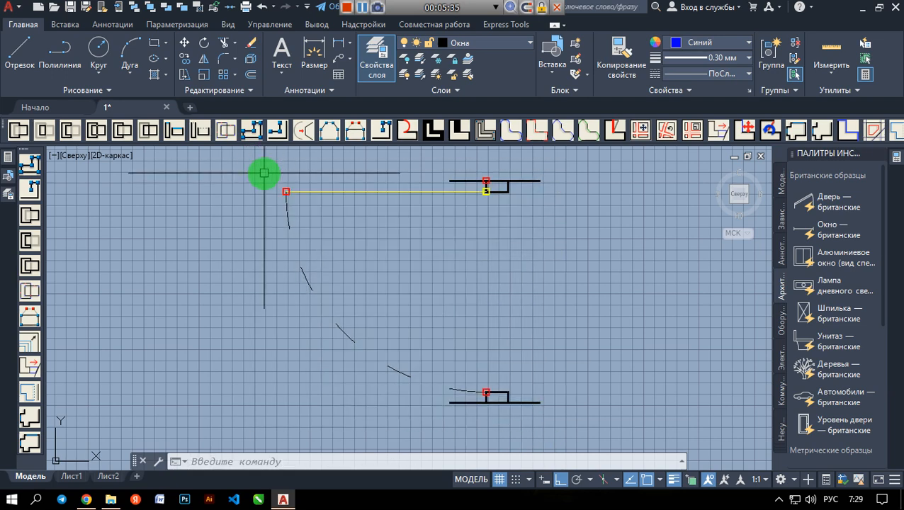
scroll(454, 333, "down", 4)
key("Escape")
scroll(449, 323, "up", 2)
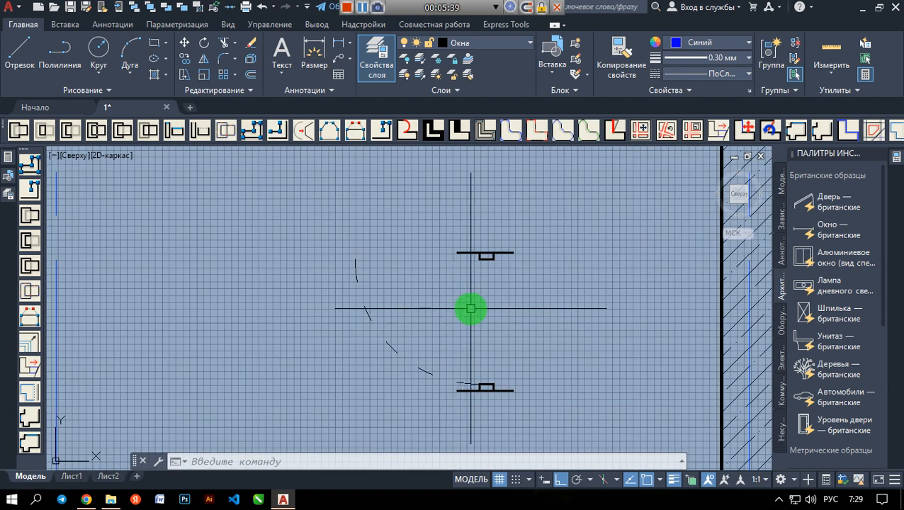
scroll(471, 308, "up", 2)
- Define the whole door element as a block opened in the block editor, with its base point at the left end of the upper wall line
left_click(593, 439)
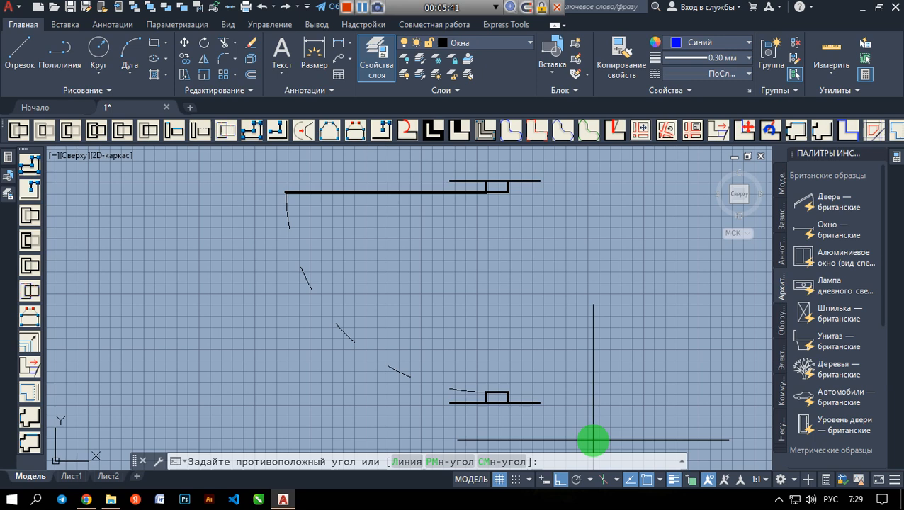
left_click(226, 168)
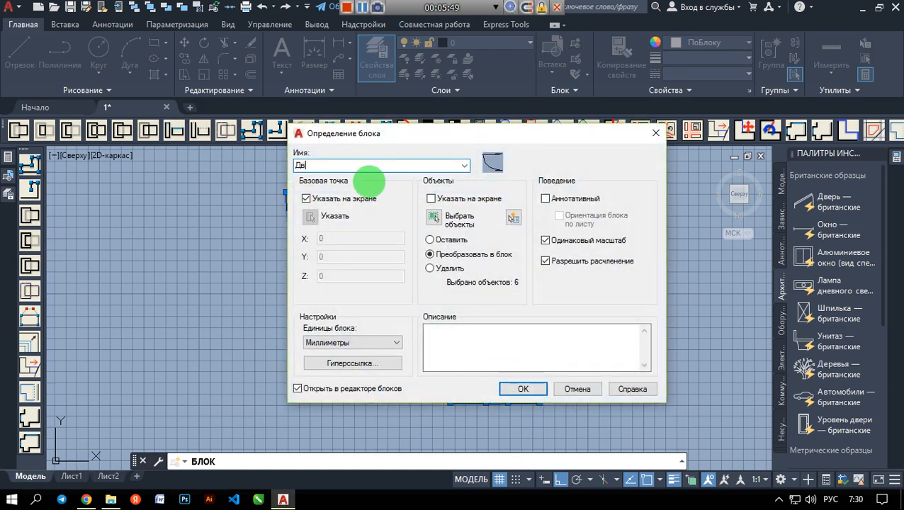
key("Return")
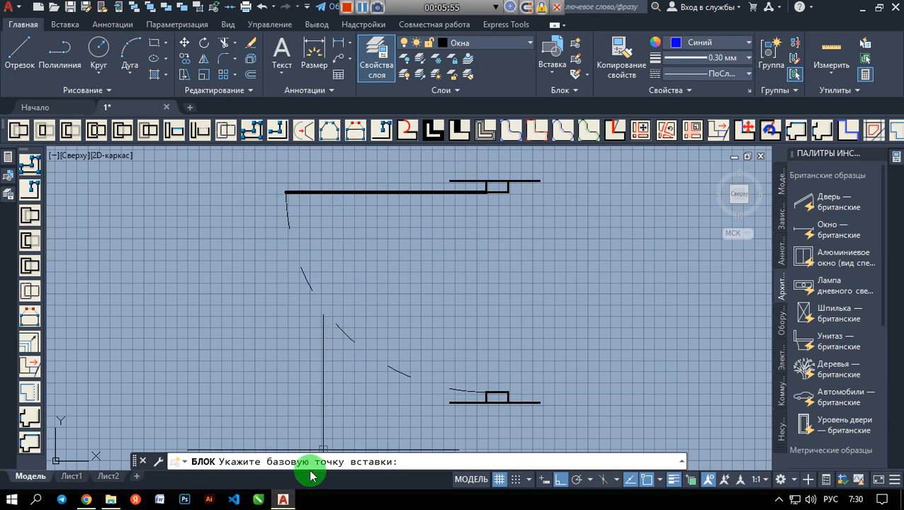
scroll(454, 193, "up", 3)
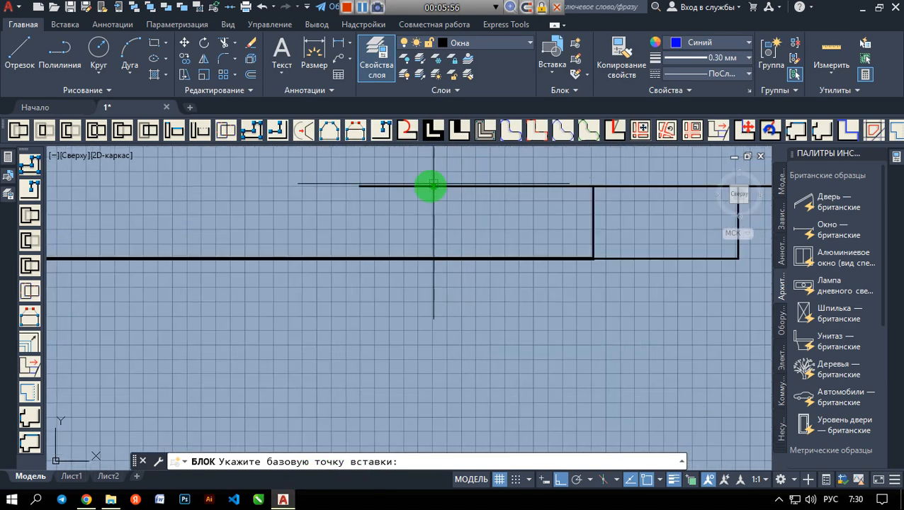
left_click(360, 187)
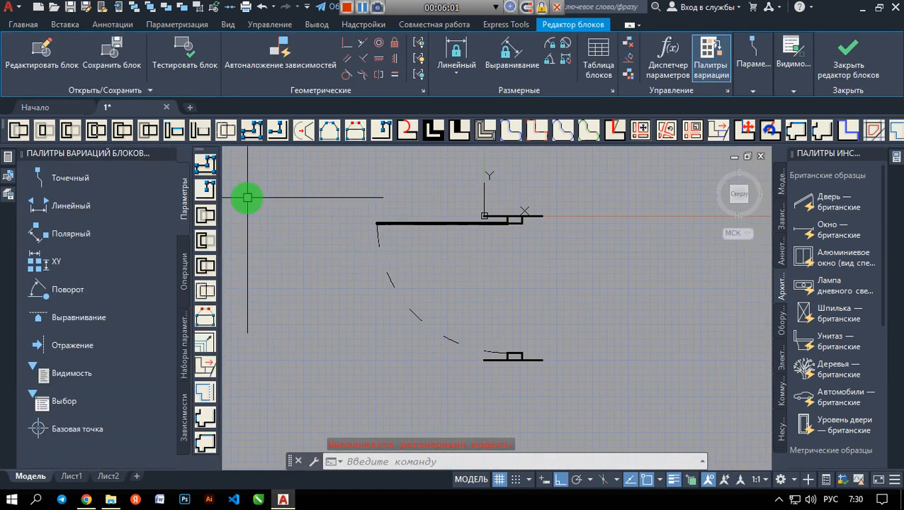
- Add a vertical linear parameter across the door opening, from the upper rectangle's lower-left corner to the lower rectangle's upper-left corner, labelled left of the arc
left_click(131, 203)
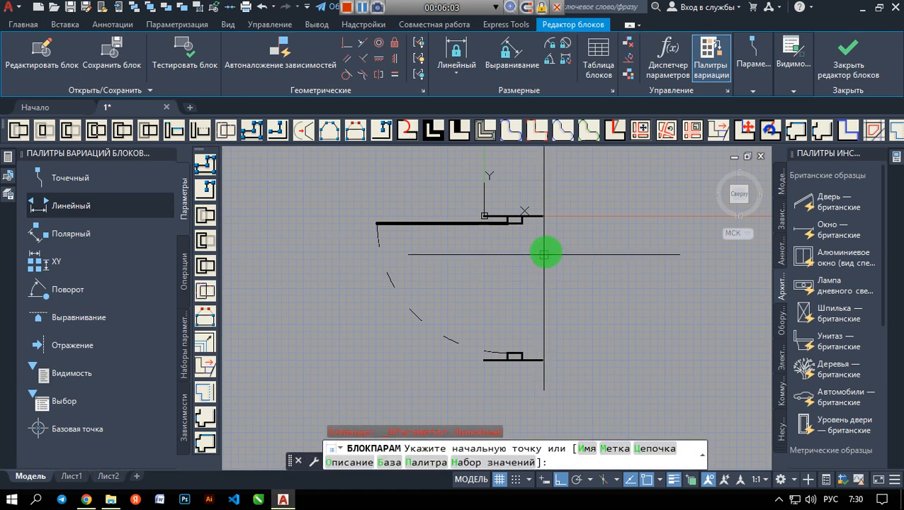
scroll(498, 226, "up", 4)
scroll(524, 215, "up", 5)
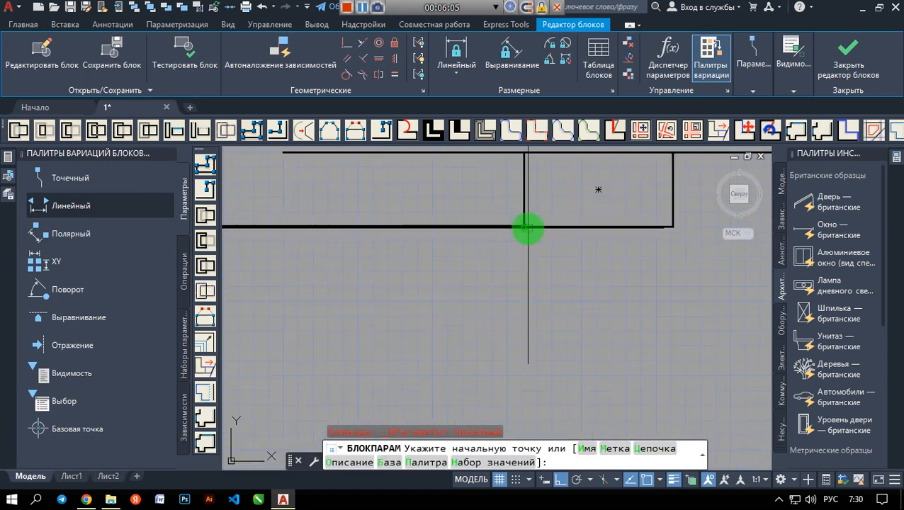
left_click(524, 228)
scroll(536, 315, "down", 8)
middle_click_drag(547, 359, 523, 279)
scroll(522, 336, "up", 5)
middle_click_drag(523, 413, 520, 345)
scroll(518, 344, "up", 4)
scroll(508, 326, "up", 5)
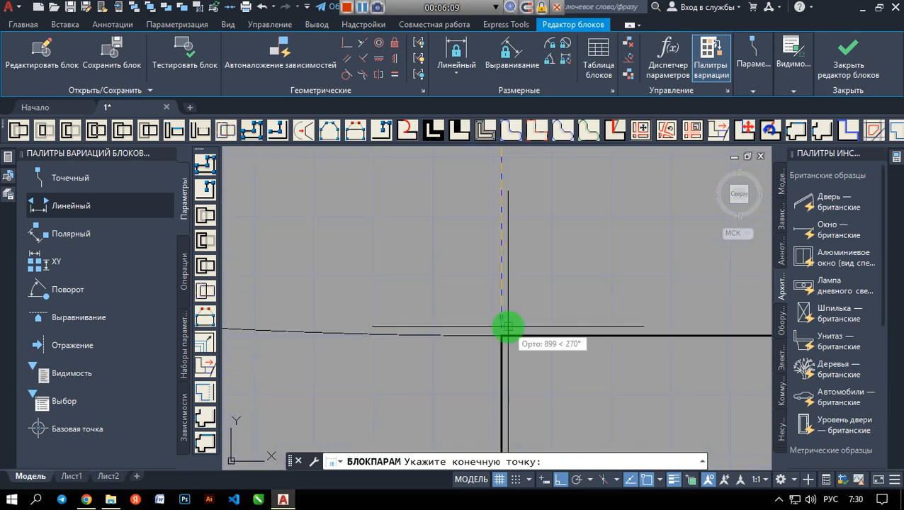
scroll(498, 337, "down", 12)
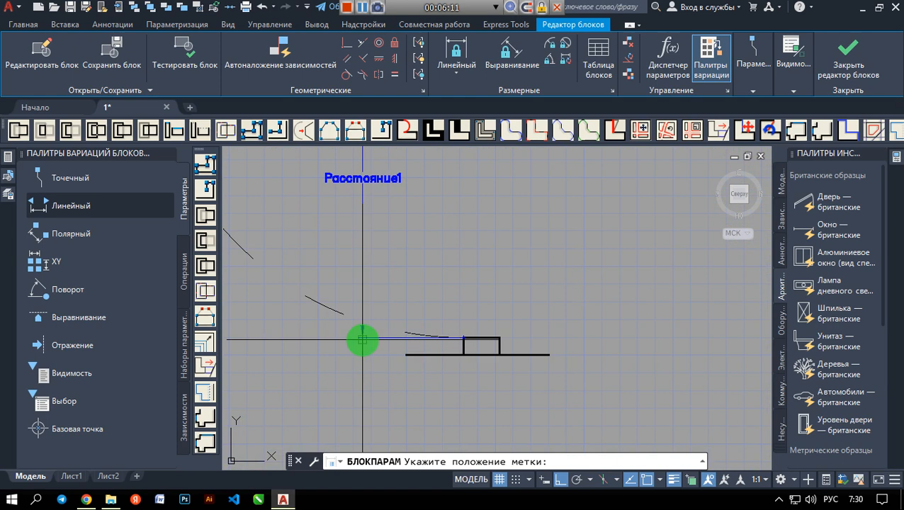
middle_click_drag(382, 328, 486, 338)
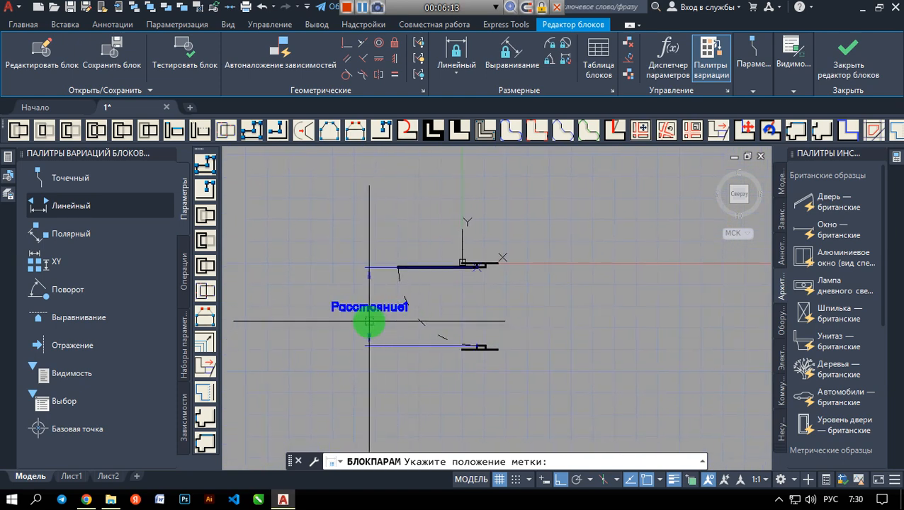
left_click(373, 321)
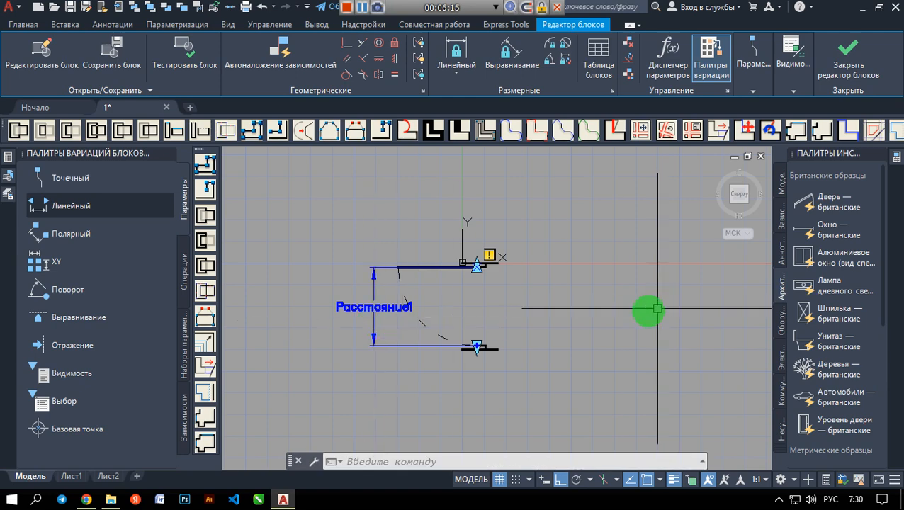
- Set the linear parameter's number of grips to 1 and its distance name to Дверь
scroll(398, 289, "up", 2)
mouse_move(895, 158)
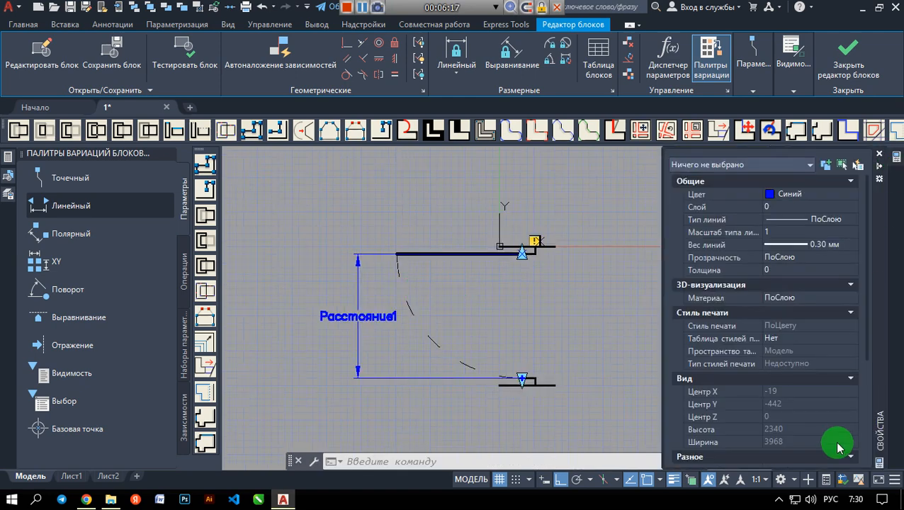
scroll(789, 430, "down", 5)
scroll(777, 422, "up", 4)
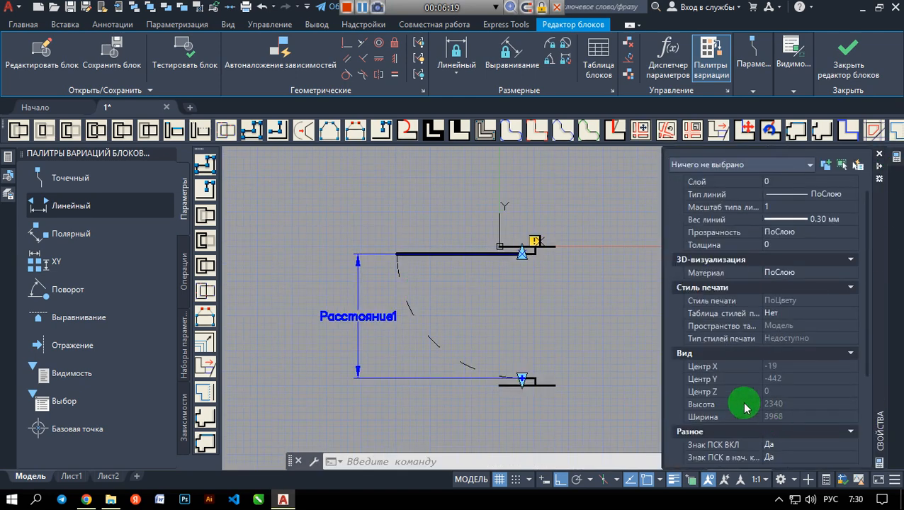
left_click(391, 317)
mouse_move(892, 163)
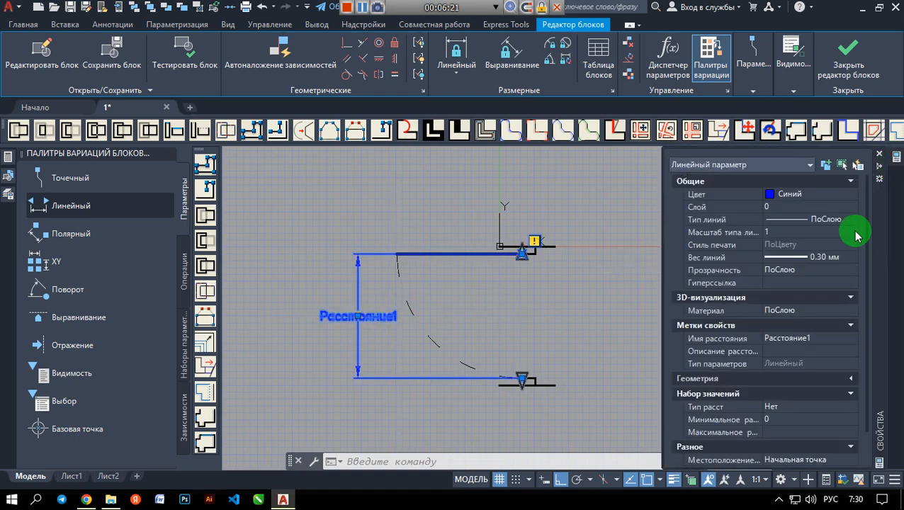
scroll(751, 401, "down", 2)
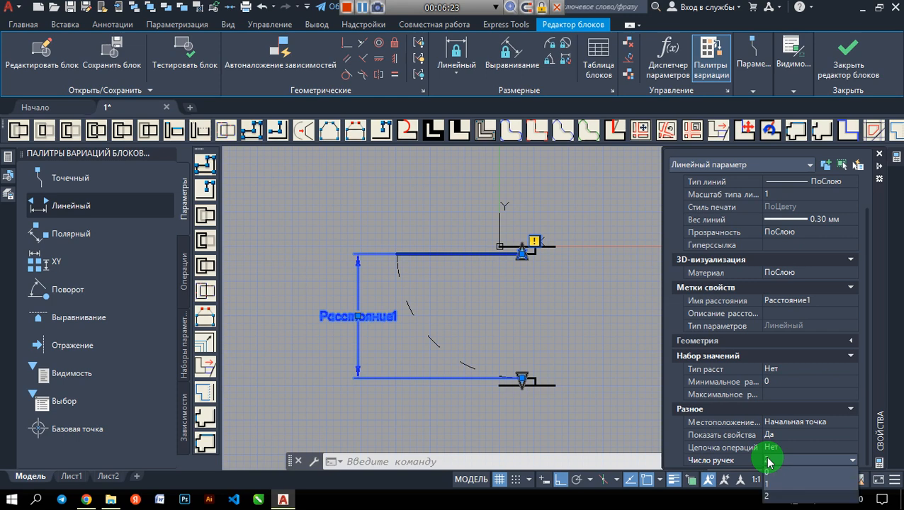
left_click(764, 479)
scroll(779, 287, "up", 2)
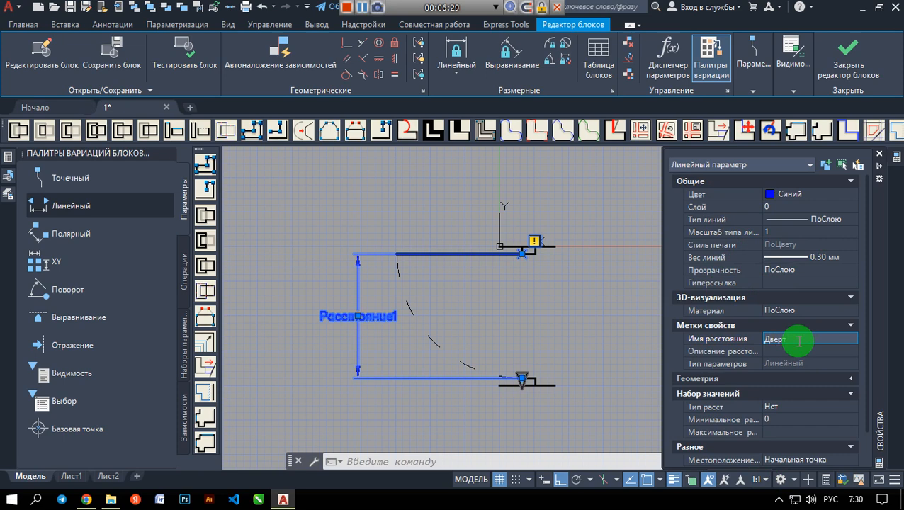
key("Return")
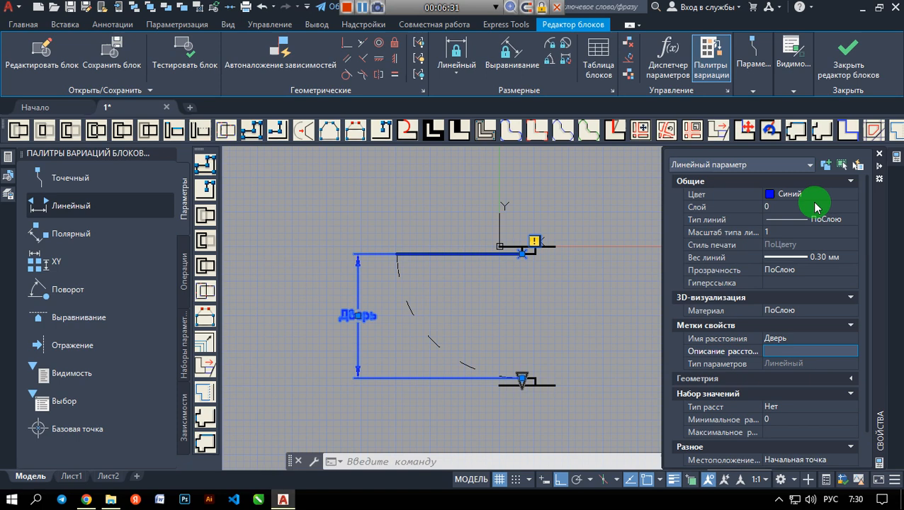
- Send the Дверь linear parameter behind the door geometry in the draw order
scroll(384, 272, "up", 2)
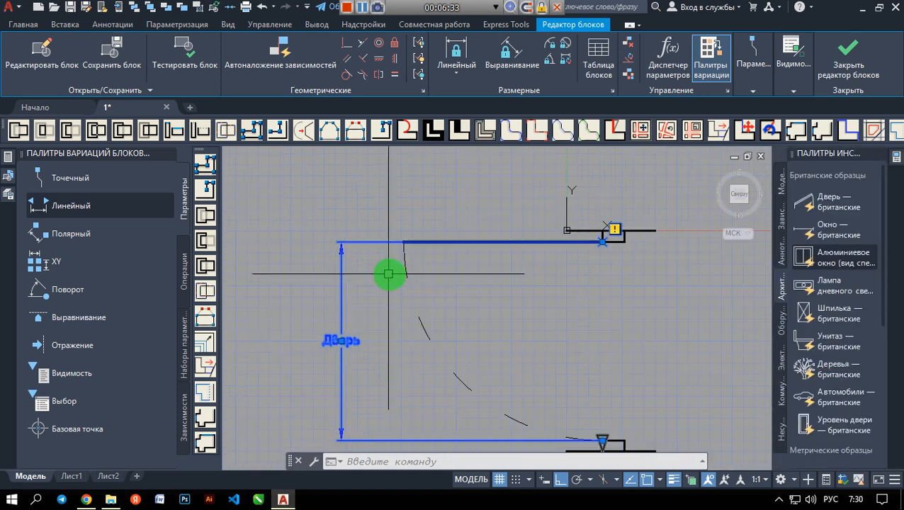
left_click(340, 272)
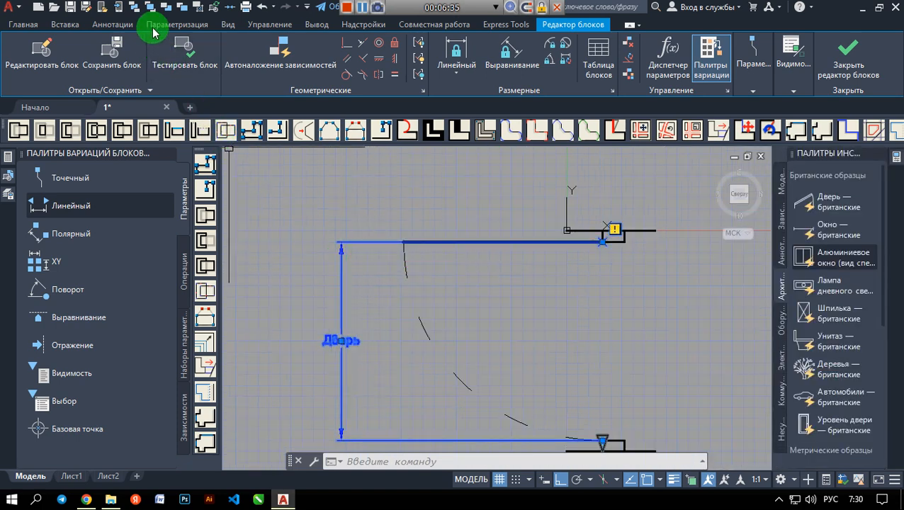
left_click(135, 7)
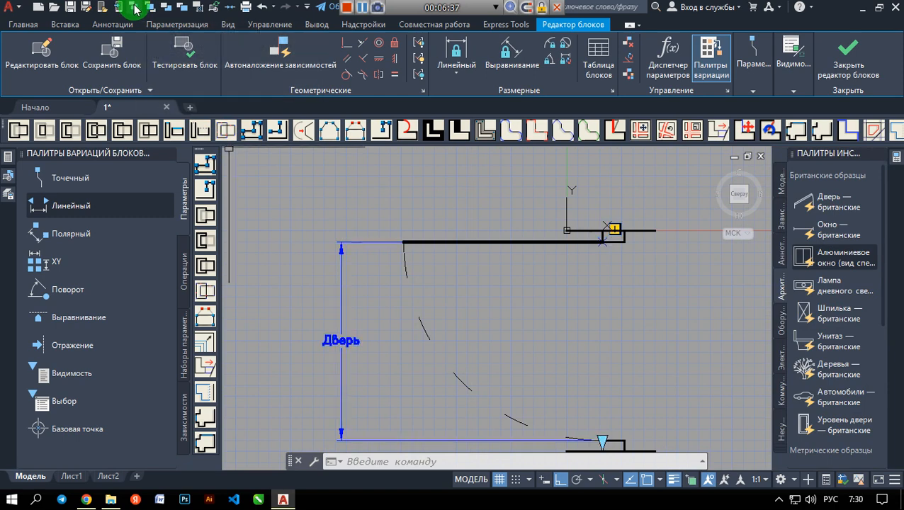
- Add a Scale action to the Дверь linear parameter, applied to the door leaf and its dashed swing arc
scroll(292, 262, "down", 3)
left_click(187, 266)
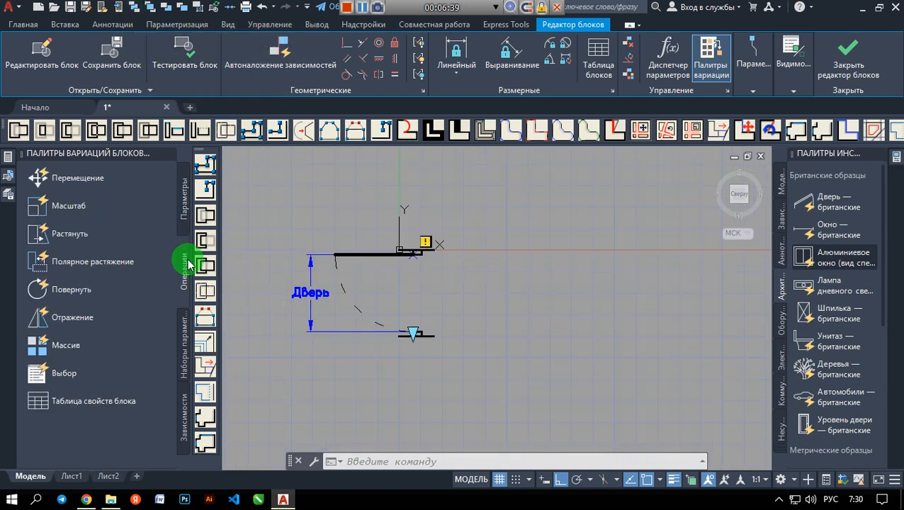
left_click(71, 317)
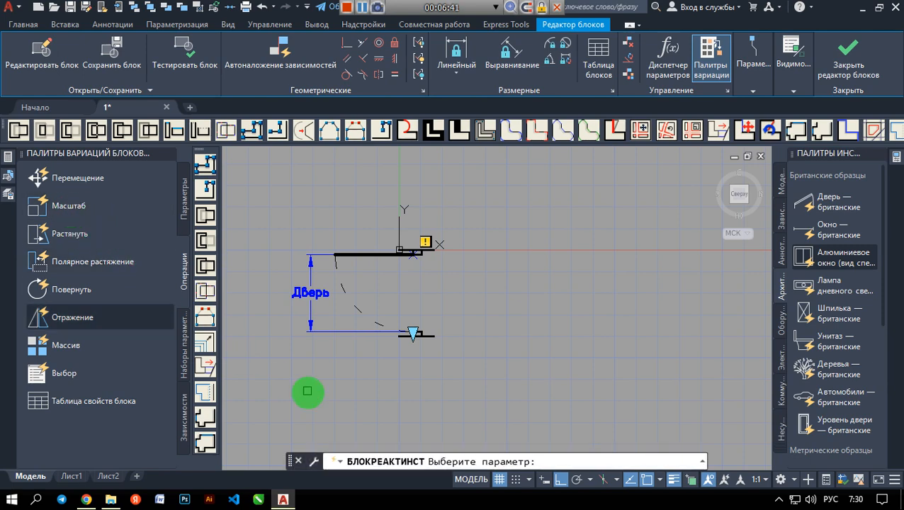
scroll(331, 435, "up", 2)
middle_click_drag(261, 192, 312, 326)
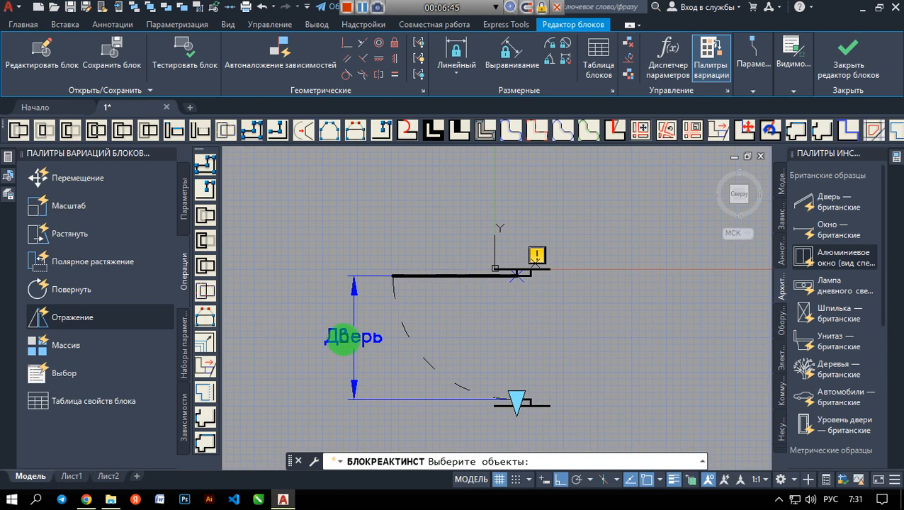
scroll(369, 296, "up", 4)
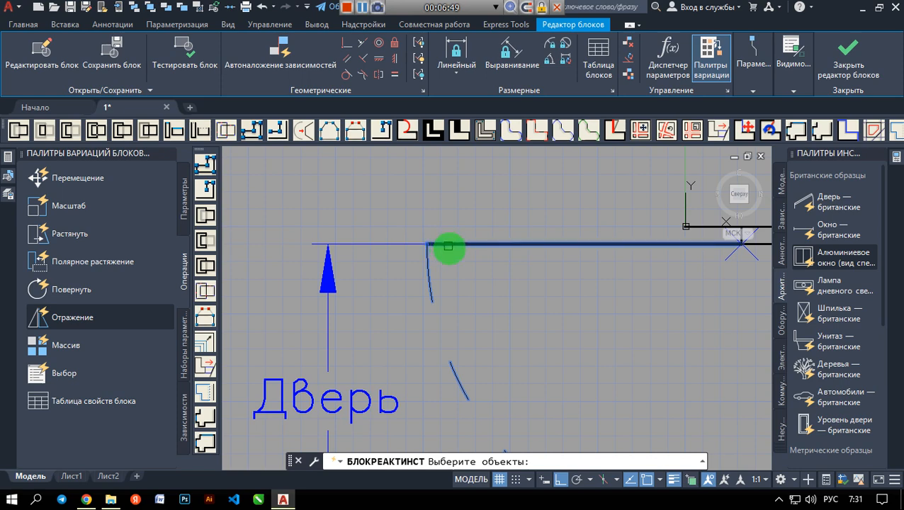
scroll(507, 295, "down", 4)
key("Escape")
scroll(447, 265, "down", 3)
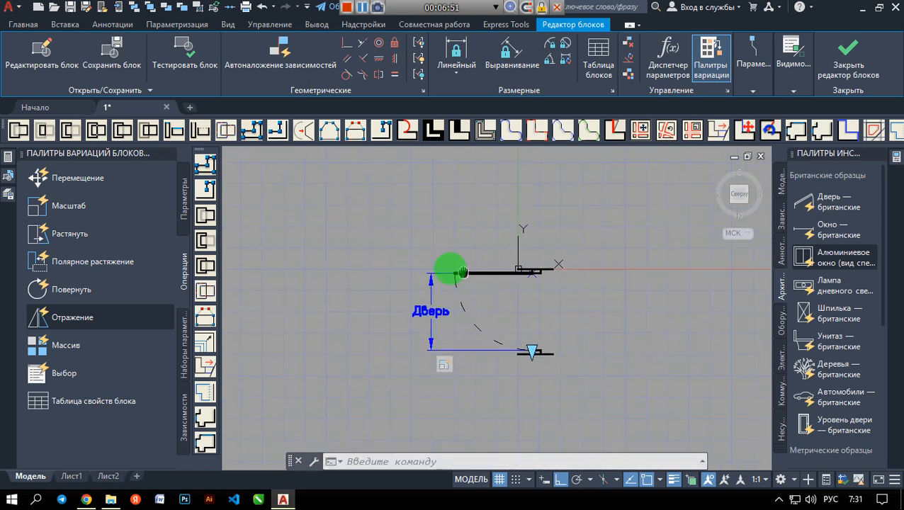
scroll(428, 277, "up", 3)
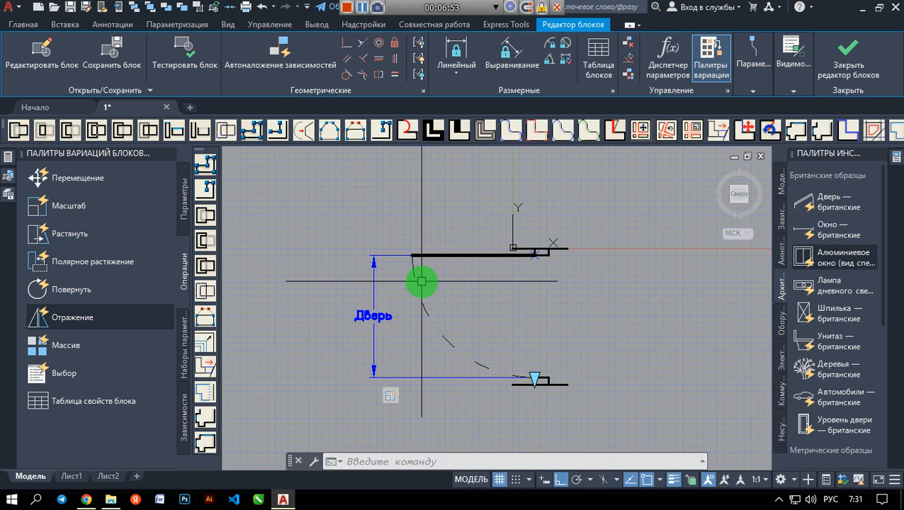
- Close the block editor, saving the changes to the door block
left_click(857, 68)
left_click(499, 214)
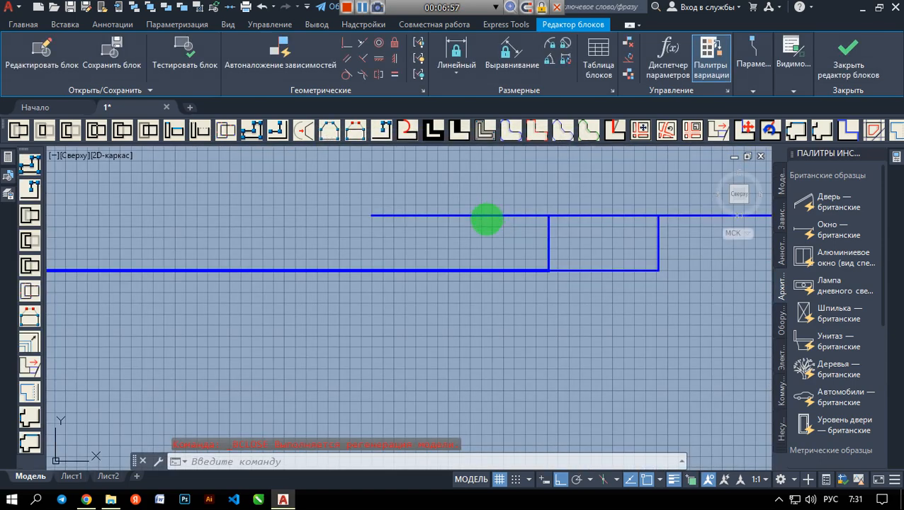
scroll(473, 248, "down", 8)
scroll(463, 253, "up", 2)
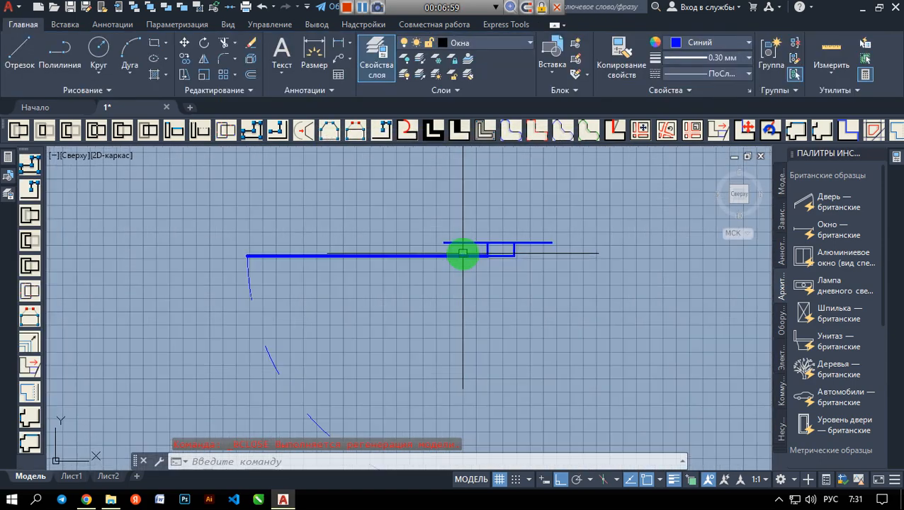
- Set the door block's colour in the drawing to black (0,0,0)
left_click(472, 251)
scroll(511, 299, "down", 2)
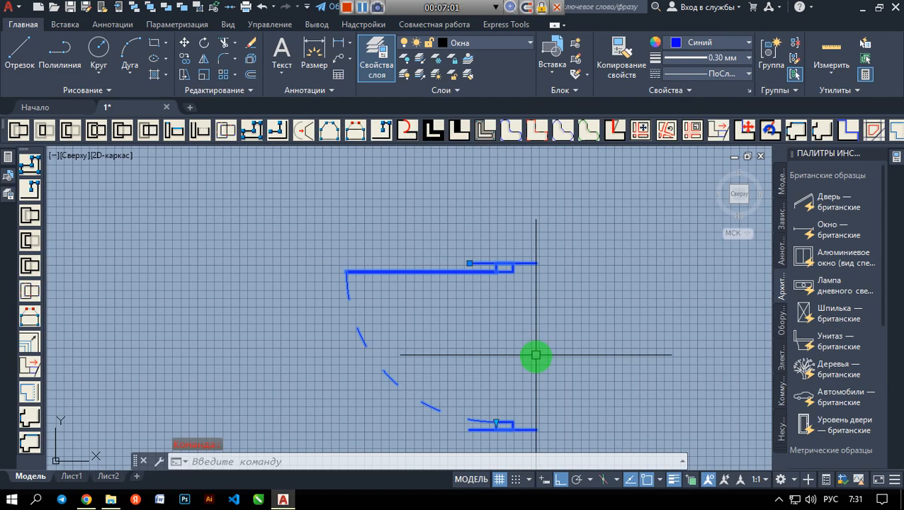
scroll(616, 251, "down", 2)
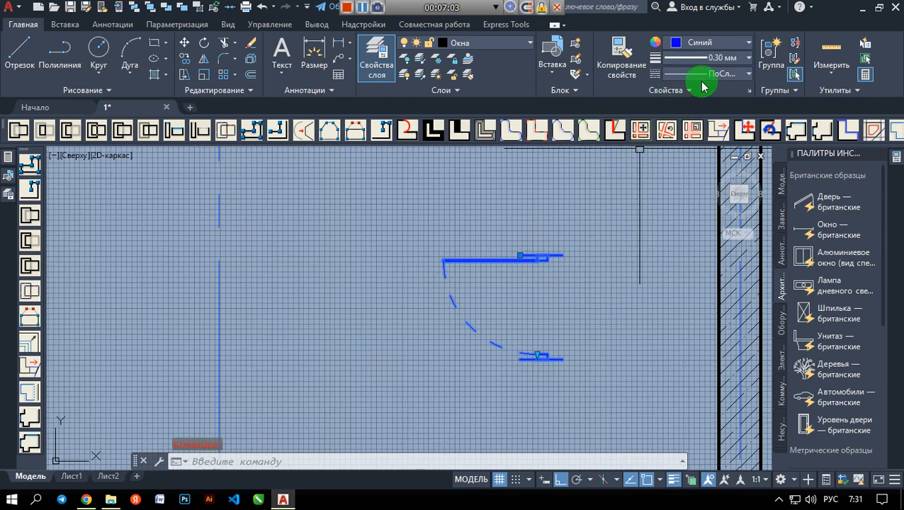
left_click(724, 46)
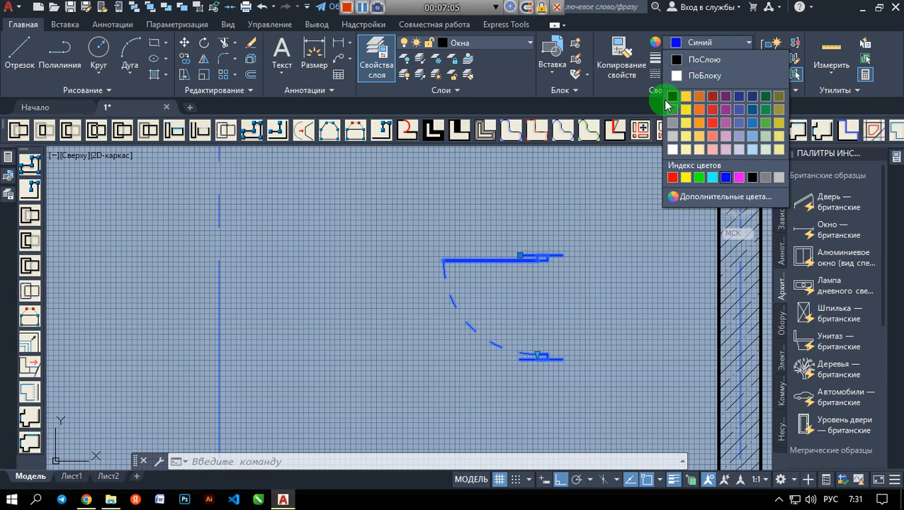
left_click(675, 96)
- Reopen the door block in the block editor
mouse_move(520, 269)
middle_mouse_down()
mouse_move(479, 240)
mouse_move(470, 244)
middle_mouse_up()
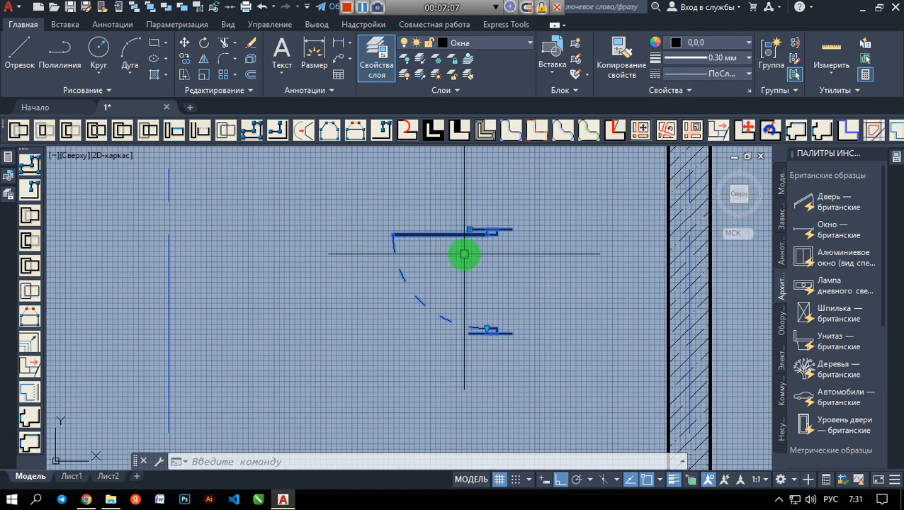
scroll(464, 254, "up", 2)
right_click(489, 226)
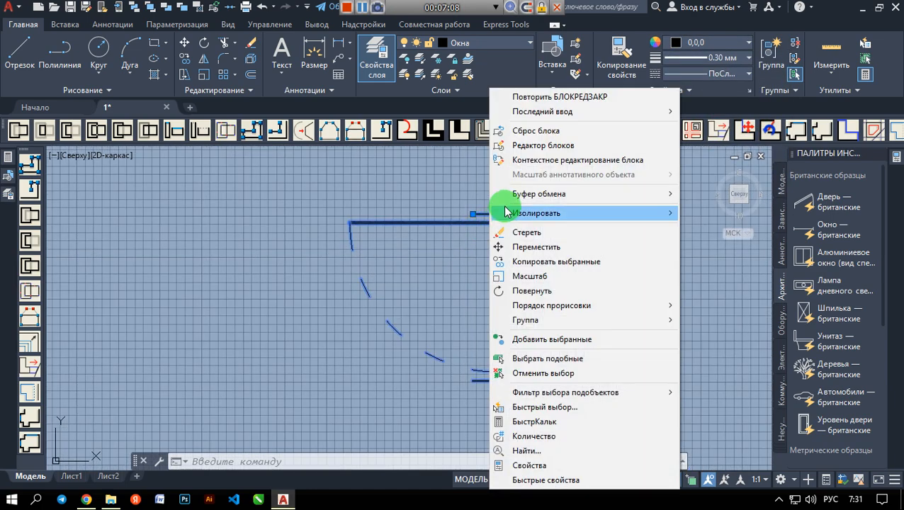
left_click(518, 145)
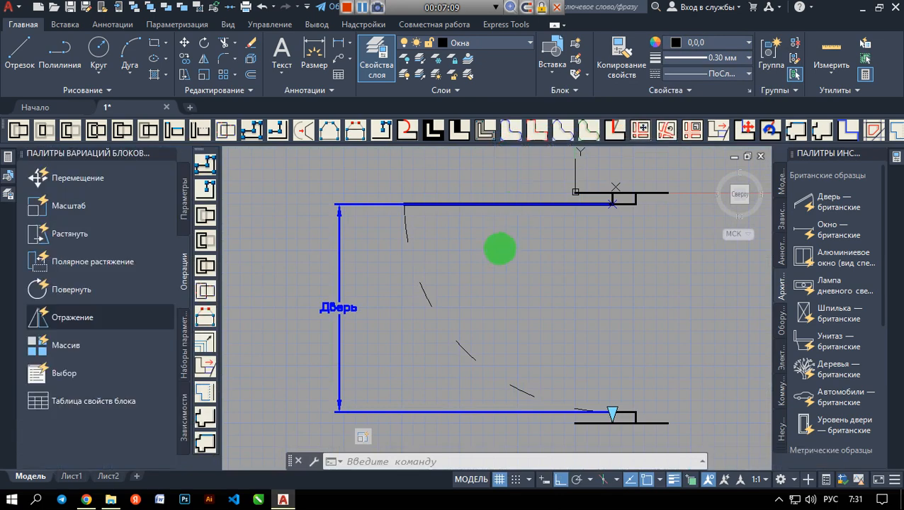
- Add a second vertical linear parameter from the upper wall line's left end to the lower wall line's left end, labelled left of Дверь
left_click(183, 197)
left_click(71, 202)
scroll(284, 283, "down", 3)
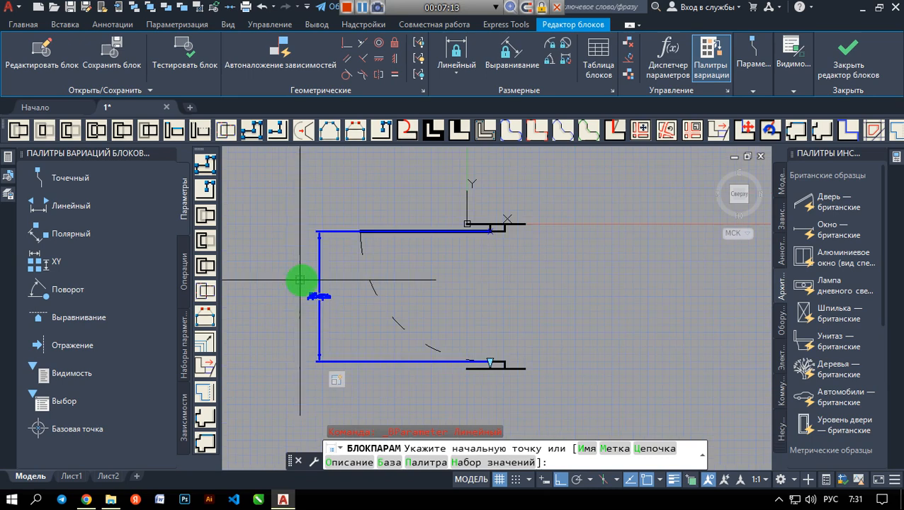
scroll(360, 286, "up", 4)
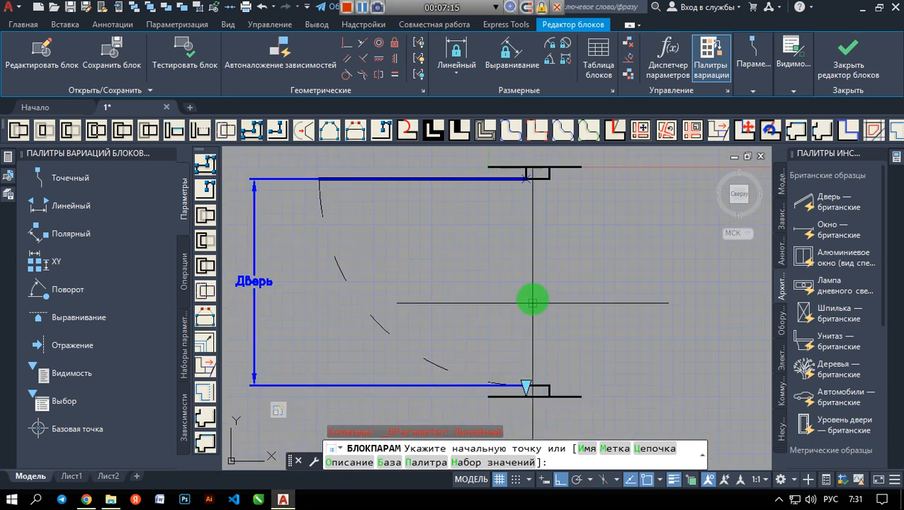
scroll(533, 340, "up", 1)
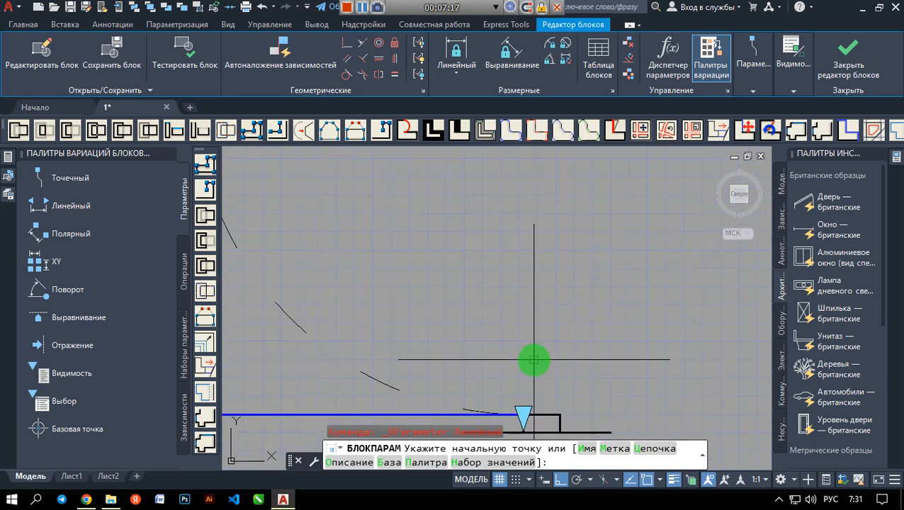
scroll(530, 350, "down", 1)
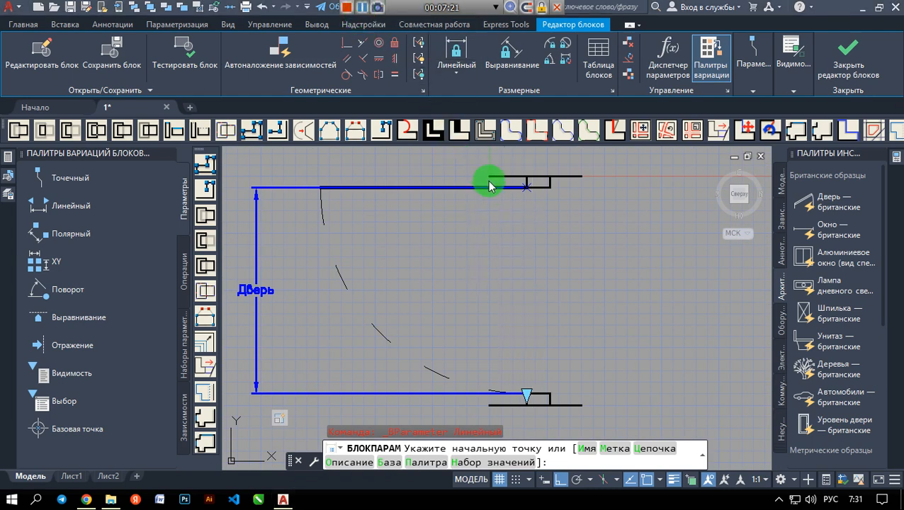
scroll(491, 176, "up", 4)
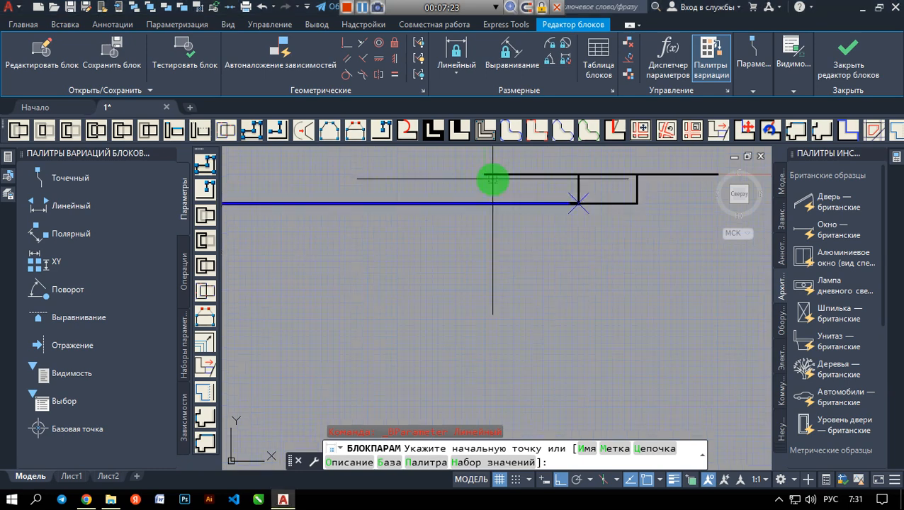
left_click(485, 173)
scroll(484, 309, "down", 3)
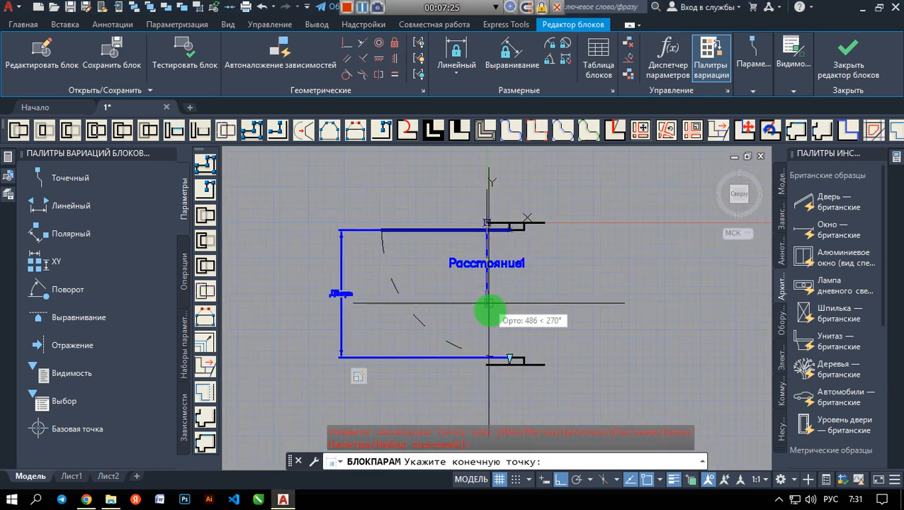
scroll(481, 352, "up", 3)
scroll(481, 353, "up", 4)
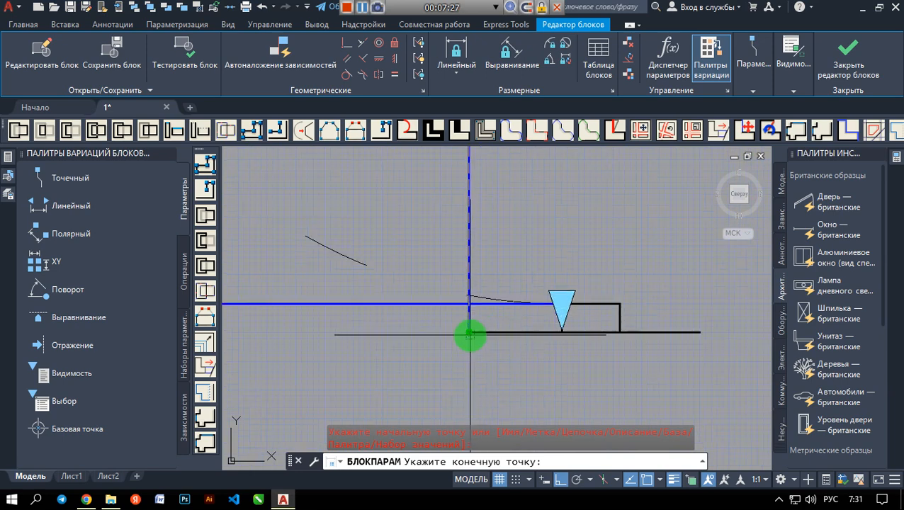
left_click(469, 334)
scroll(337, 319, "down", 8)
middle_click_drag(357, 319, 468, 345)
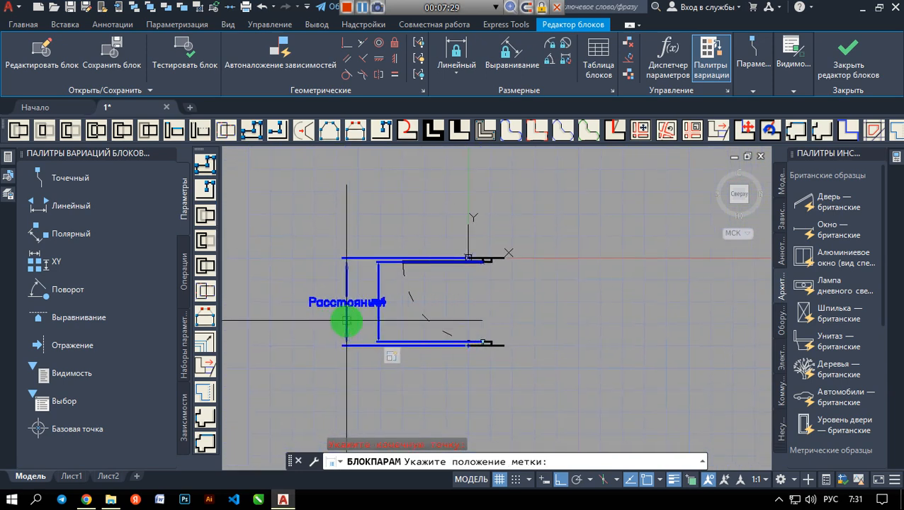
left_click(325, 330)
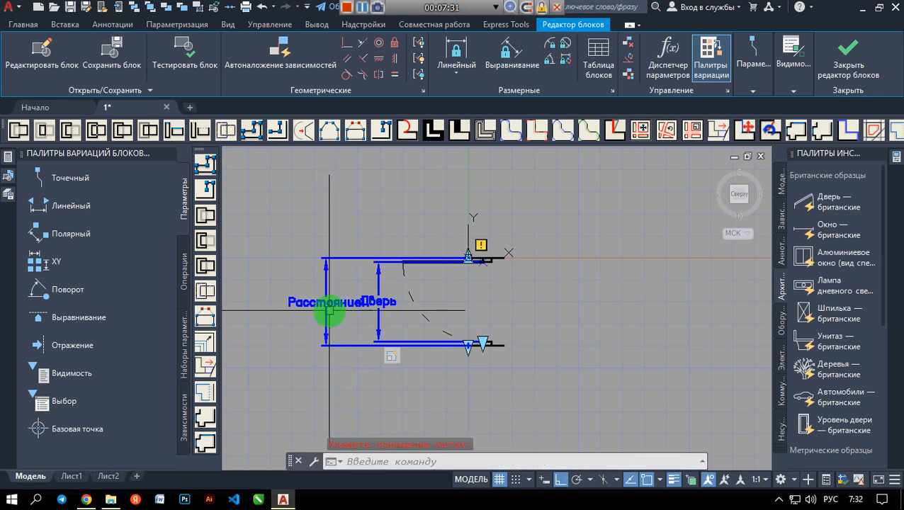
- Set the new linear parameter's distance name to Проём
scroll(328, 313, "up", 2)
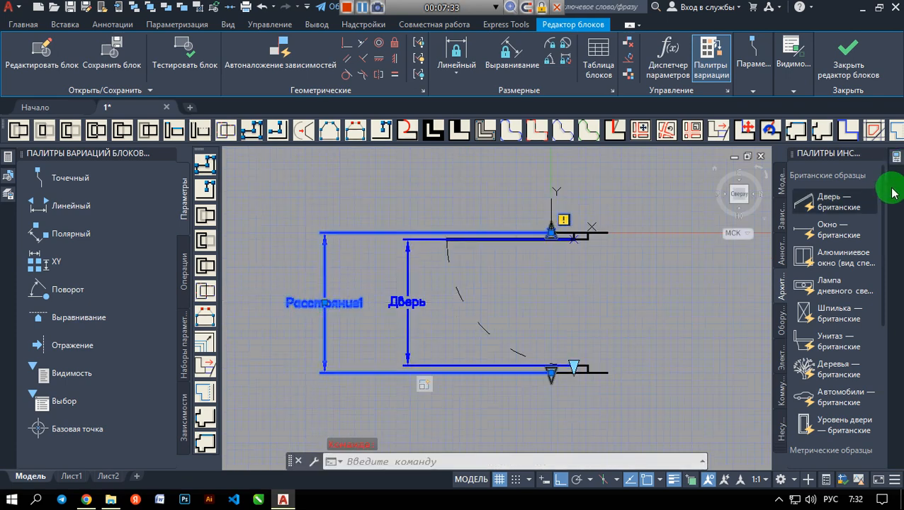
left_click(894, 162)
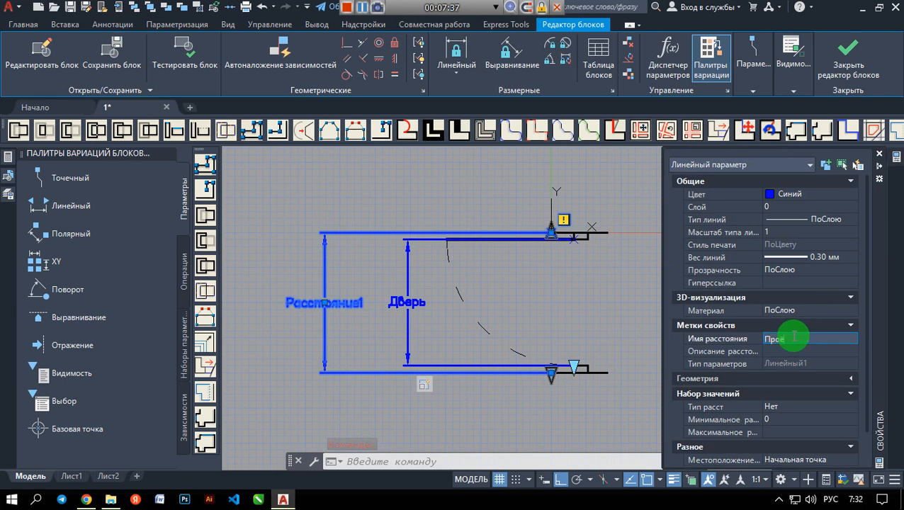
key("Return")
scroll(782, 342, "down", 1)
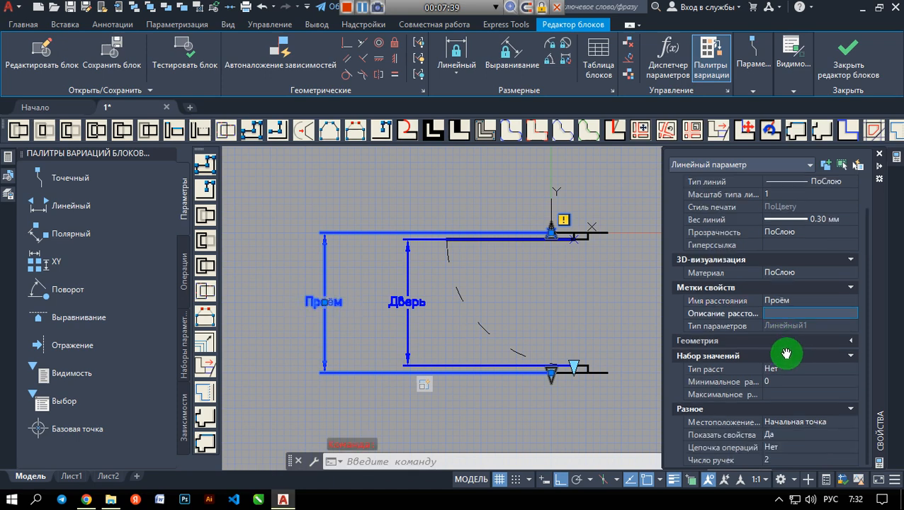
- Start a Stretch action on the Проём parameter and link it to the parameter's lower end point
scroll(537, 344, "up", 2)
middle_click_drag(547, 327, 523, 381)
scroll(583, 349, "down", 2)
scroll(580, 344, "up", 2)
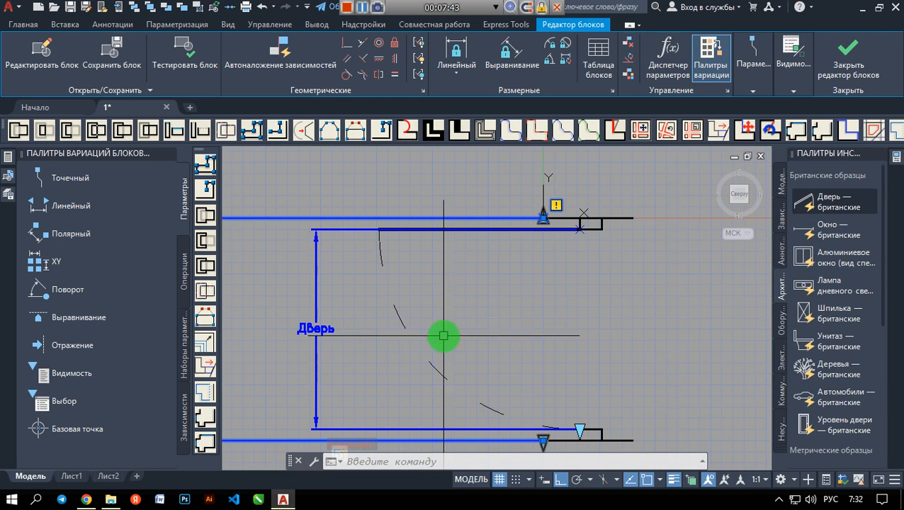
scroll(575, 293, "down", 4)
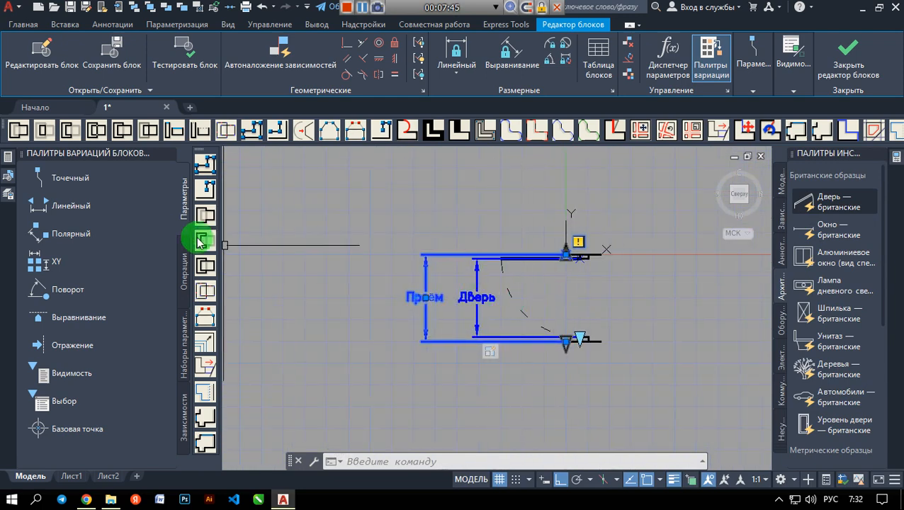
left_click(185, 268)
left_click(97, 232)
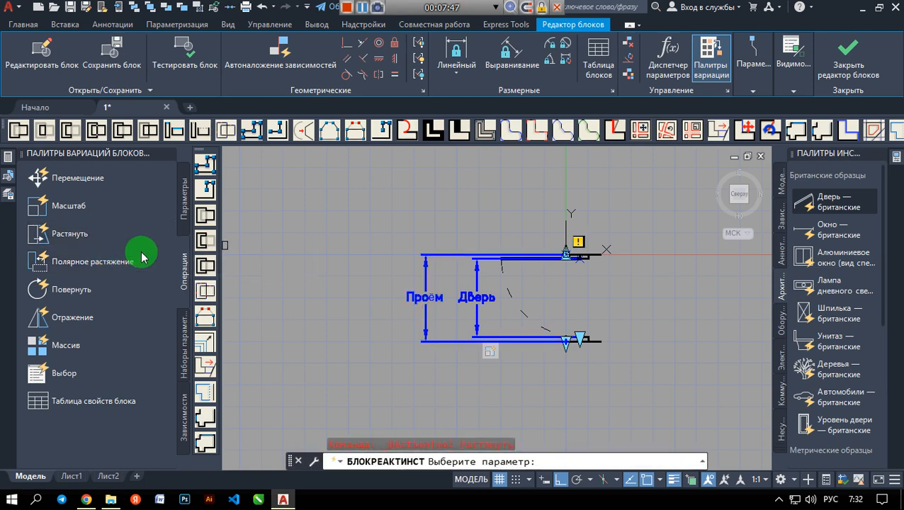
scroll(565, 357, "up", 2)
scroll(564, 357, "up", 1)
scroll(564, 356, "down", 1)
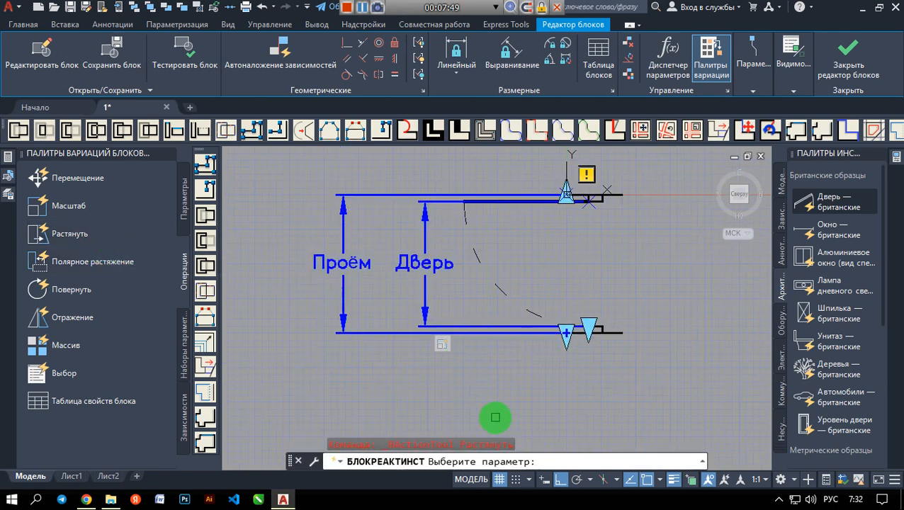
left_click(342, 262)
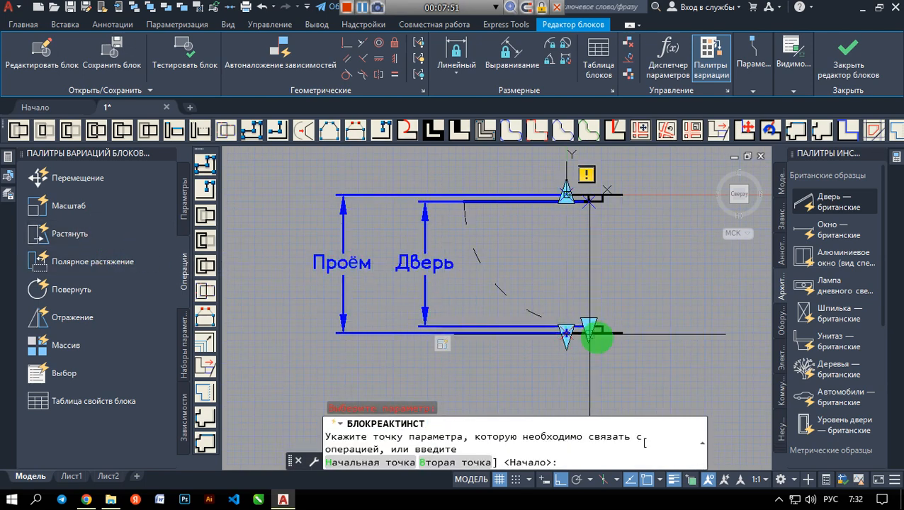
scroll(566, 330, "up", 3)
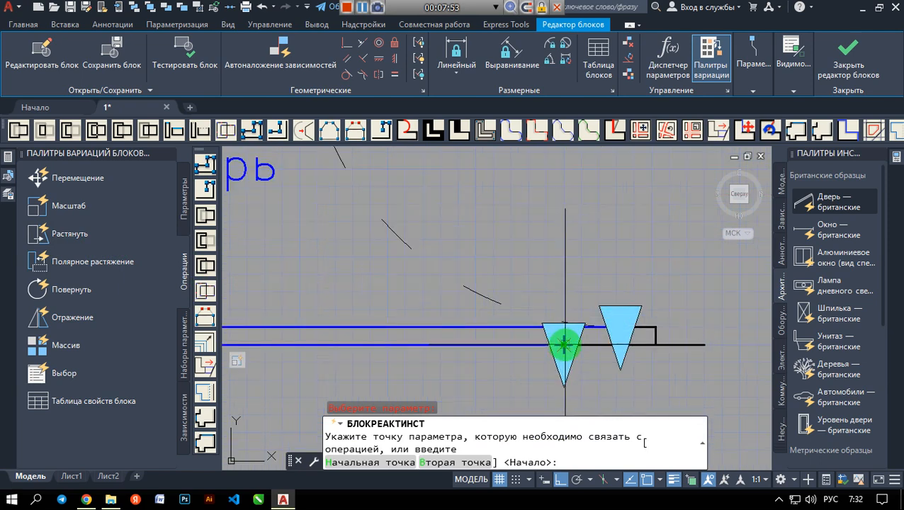
left_click(564, 345)
- Finish the Stretch action on Проём with a frame around the lower jamb, including the jamb rectangle and lower wall line
scroll(652, 367, "down", 3)
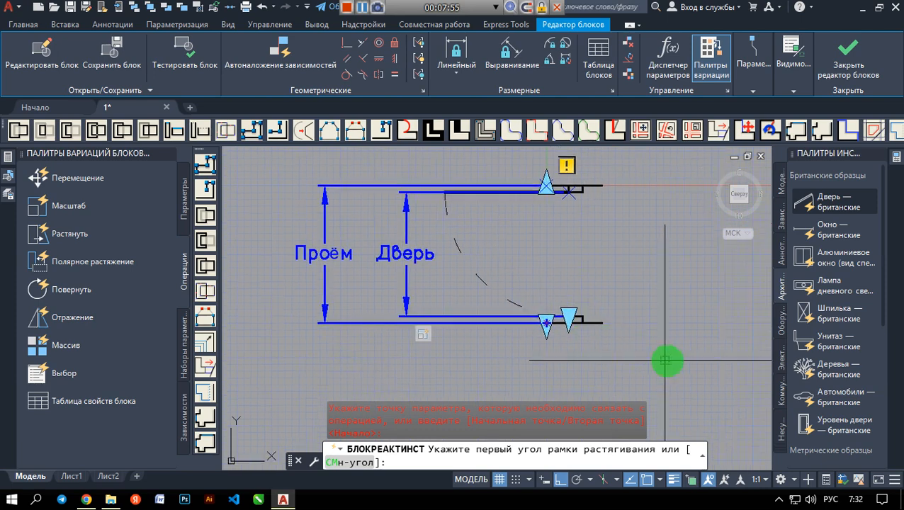
left_click(508, 283)
scroll(595, 330, "up", 3)
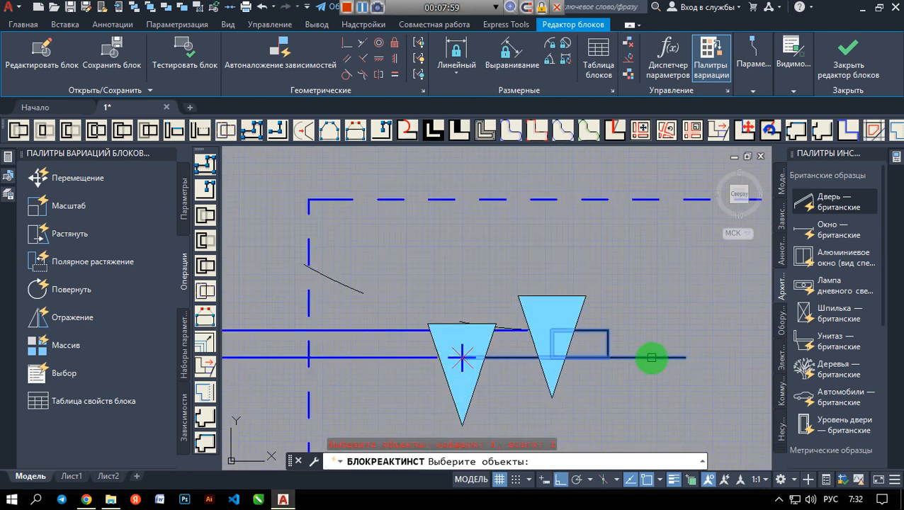
scroll(651, 357, "down", 5)
mouse_move(653, 354)
middle_mouse_down()
mouse_move(646, 344)
mouse_move(566, 330)
middle_mouse_up()
scroll(579, 345, "up", 5)
scroll(579, 345, "down", 3)
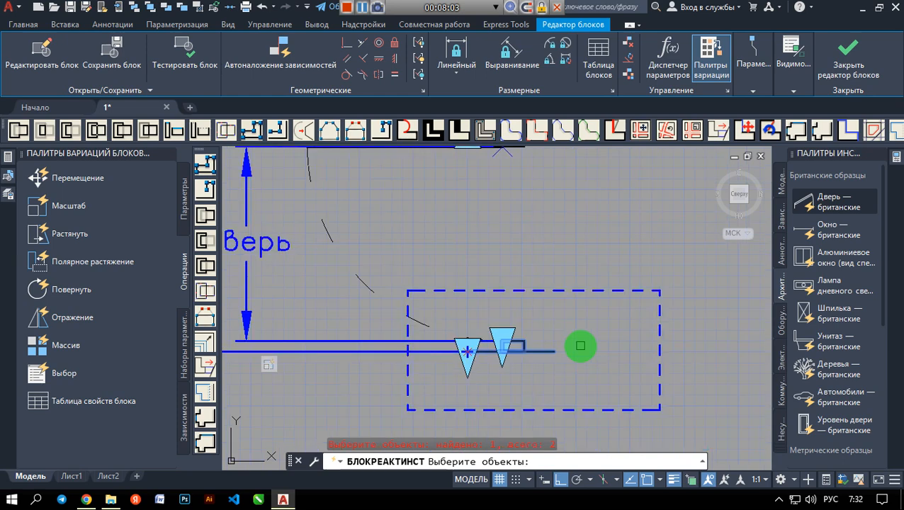
key("Return")
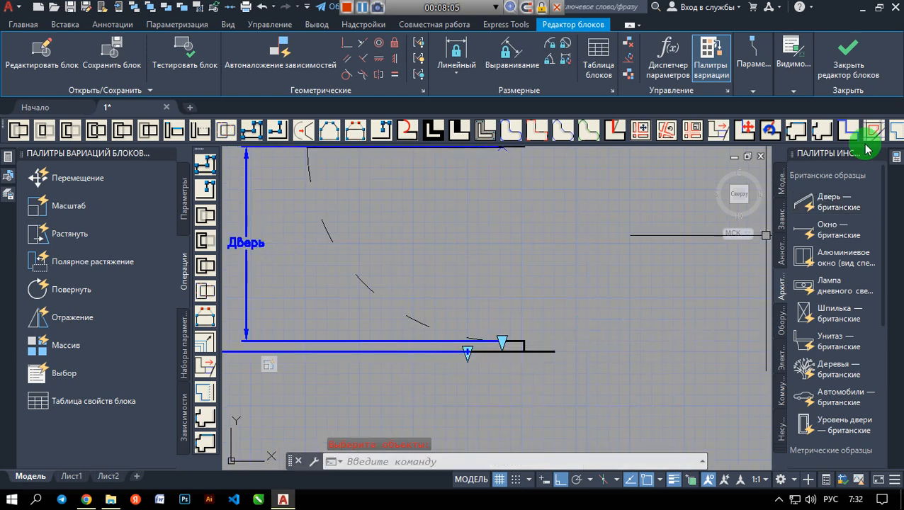
- Close the block editor and save the parameter changes to the door block
scroll(622, 255, "down", 3)
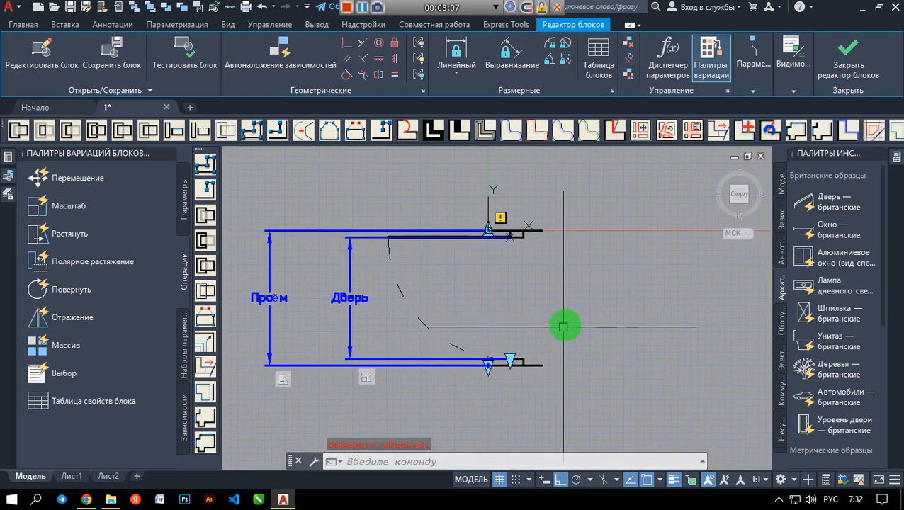
left_click(844, 80)
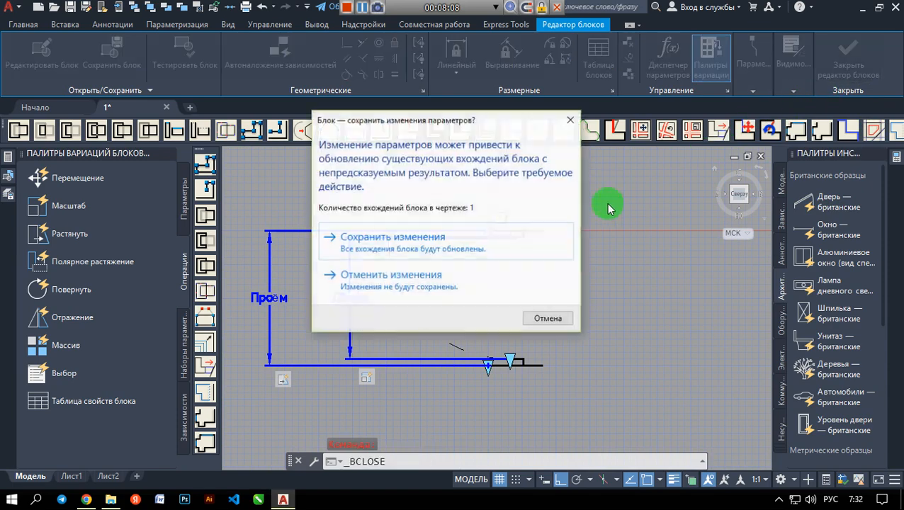
left_click(464, 242)
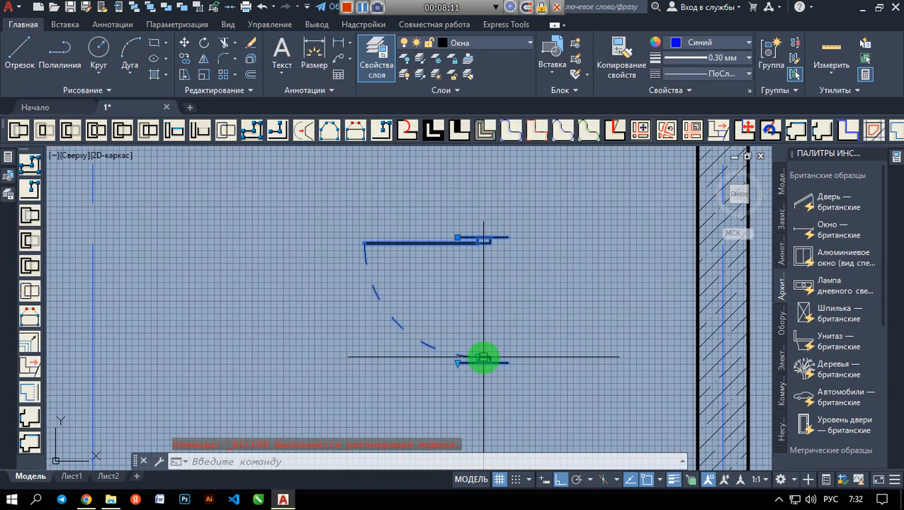
- Try lengthening the door leaf and moving the opening's lower grip on the inserted block, and undo the changes
left_click(458, 358)
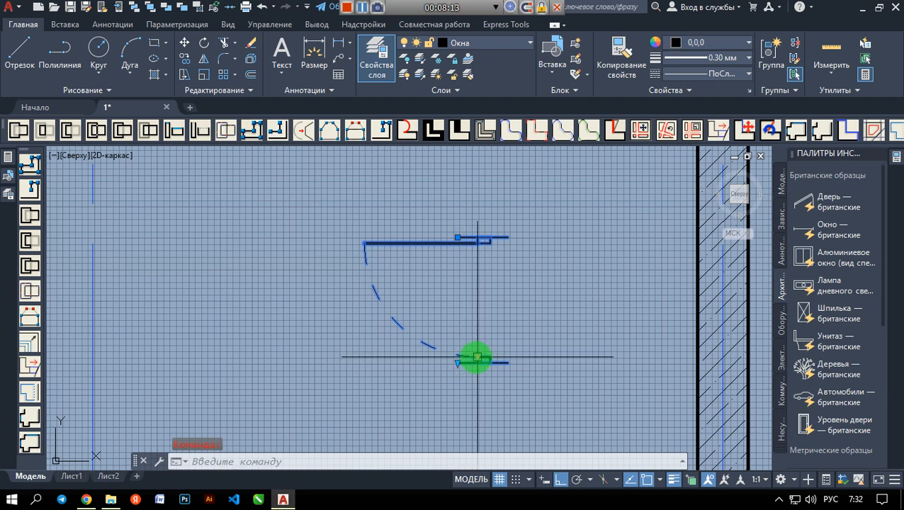
left_click(477, 358)
left_click(470, 407)
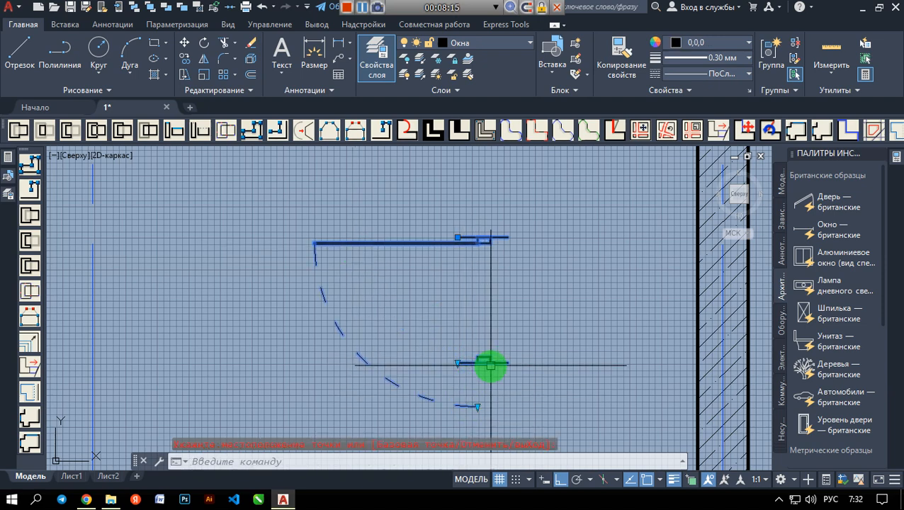
left_click(464, 408)
scroll(464, 409, "up", 5)
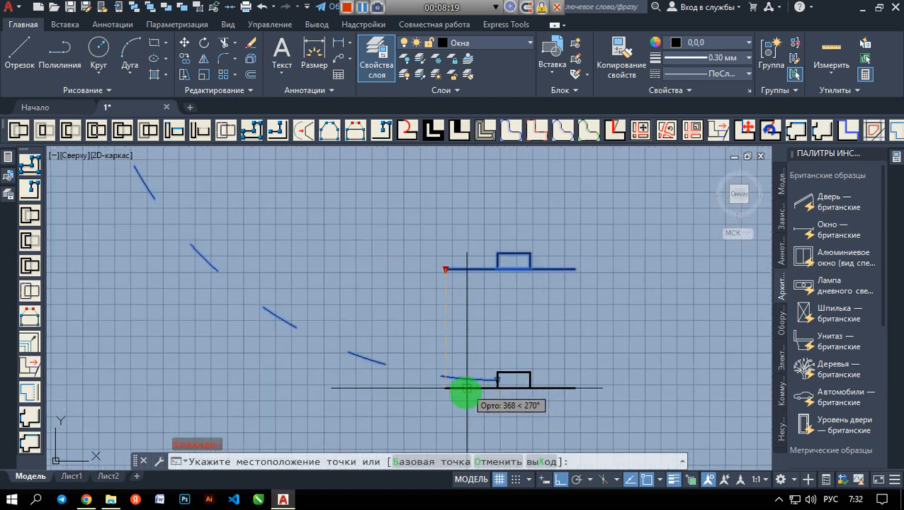
key("ctrl+z")
scroll(482, 283, "down", 3)
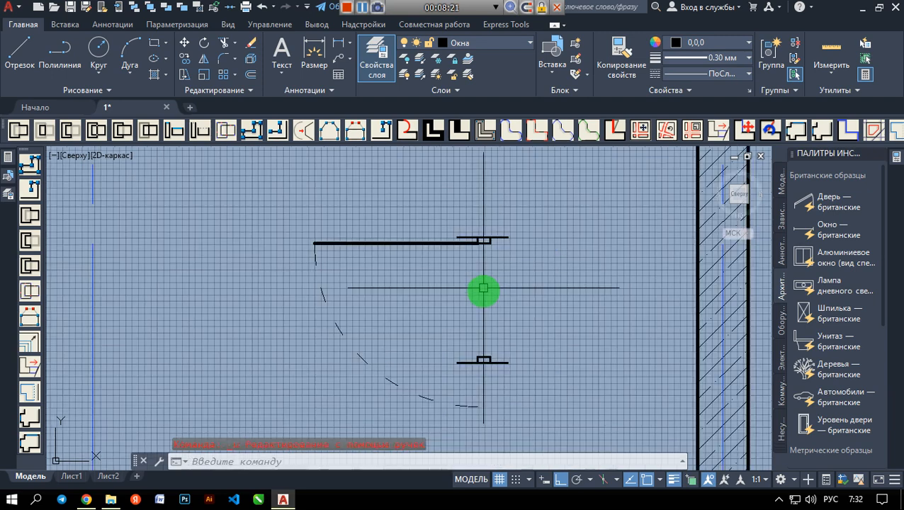
key("ctrl+z")
- Widen the opening downward with its grip and extend the door leaf to the lower jamb's upper-left corner
left_click(479, 362)
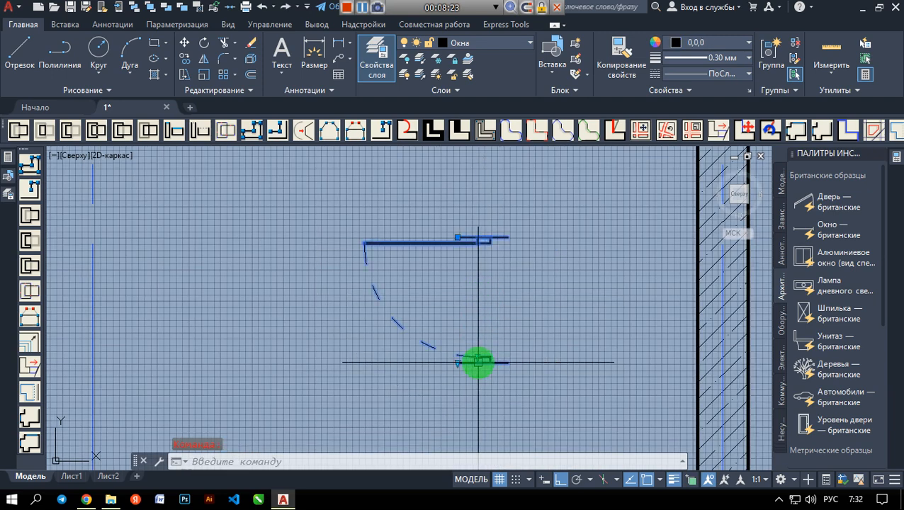
scroll(462, 373, "up", 2)
left_click(454, 359)
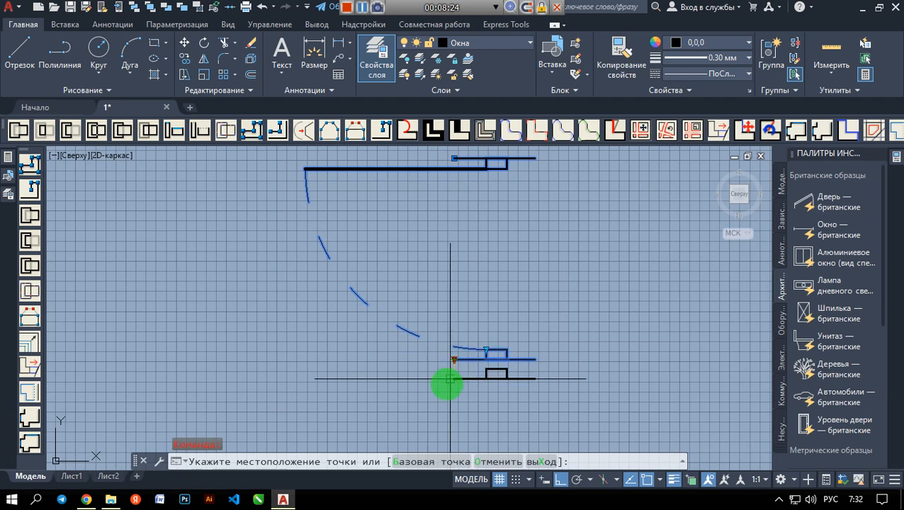
left_click(445, 416)
left_click(487, 351)
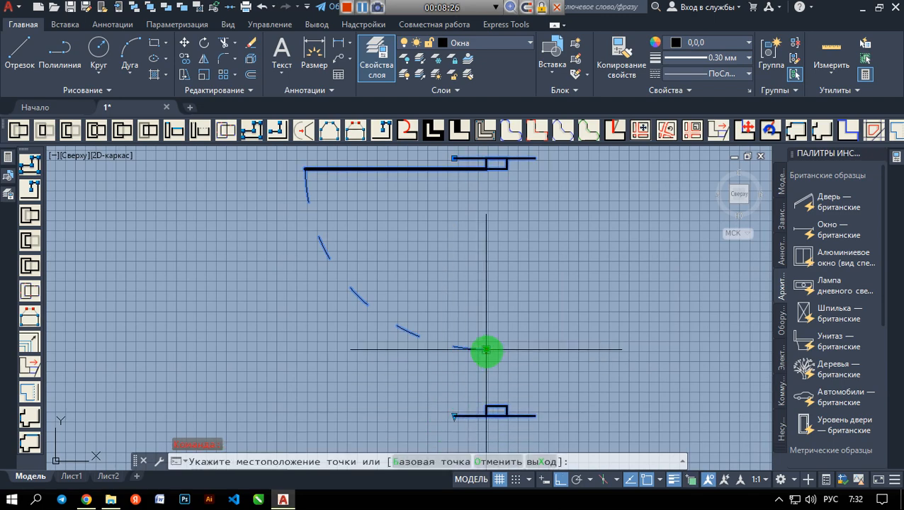
scroll(483, 405, "up", 2)
left_click(485, 406)
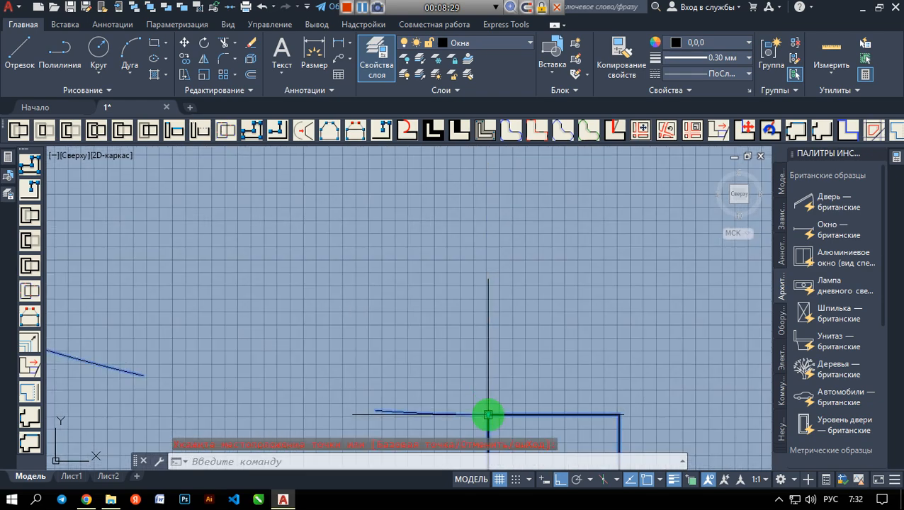
- Narrow the opening by raising the lower jamb, and fit the leaf's swing end to that jamb's upper-left corner
scroll(485, 405, "down", 2)
scroll(491, 404, "down", 2)
scroll(491, 402, "up", 3)
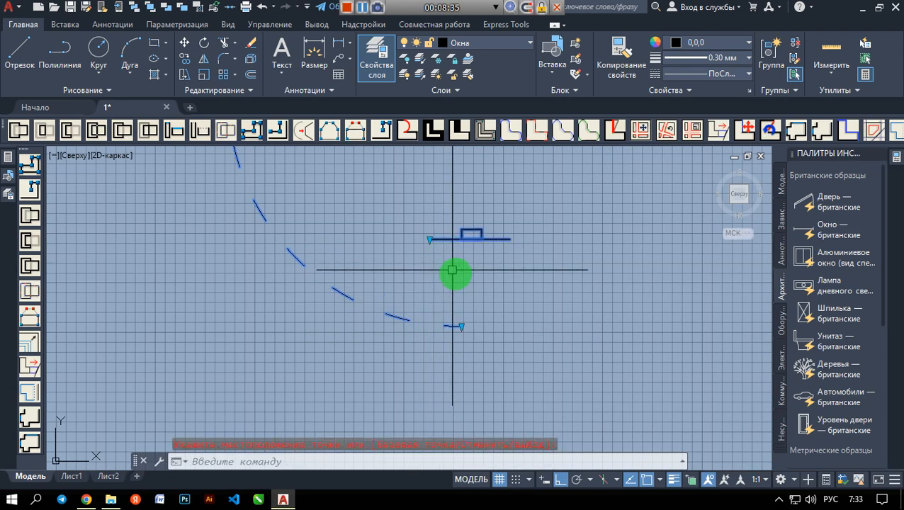
key("Escape")
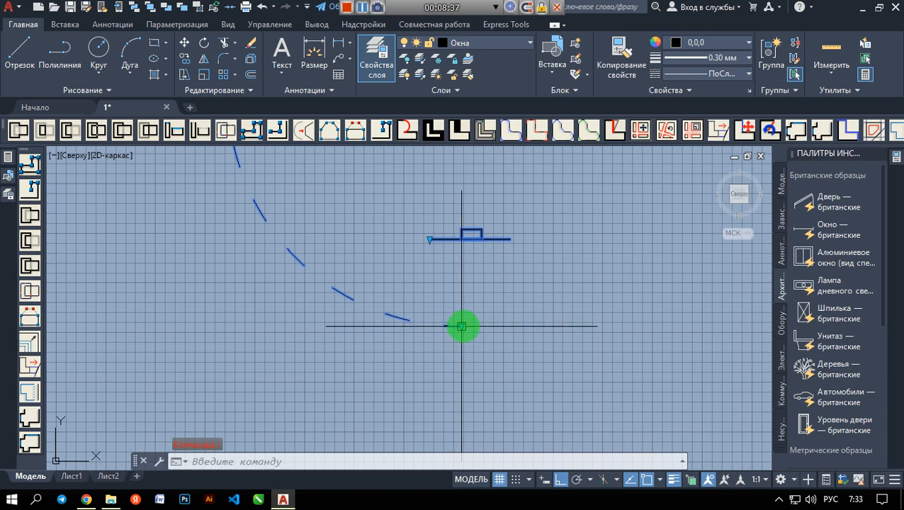
left_click(461, 326)
scroll(466, 234, "up", 5)
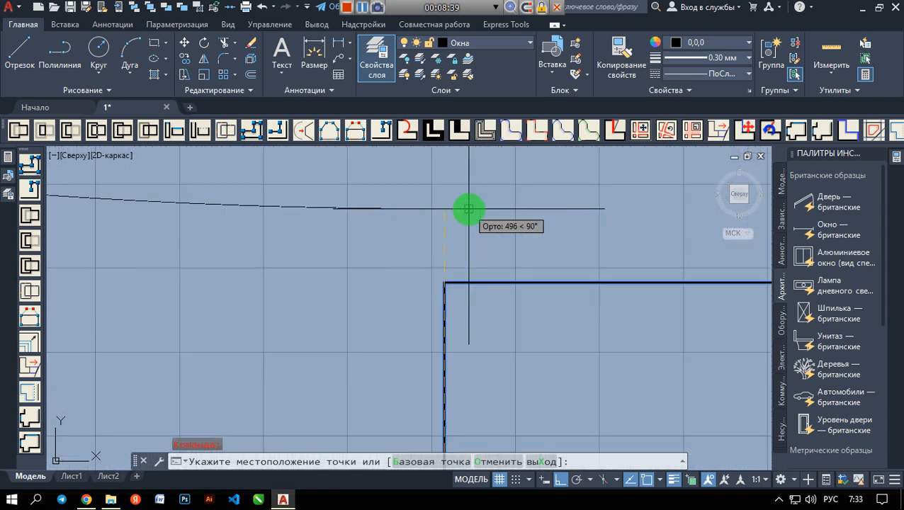
left_click(446, 284)
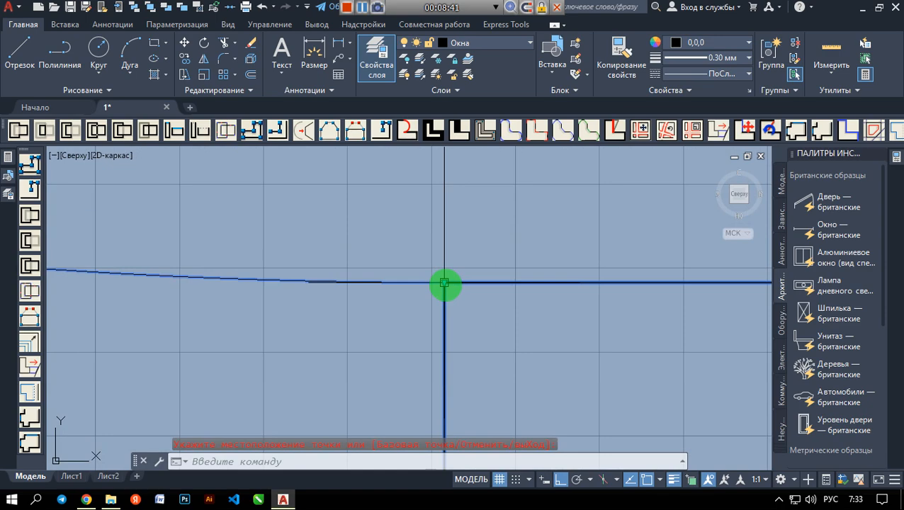
scroll(545, 262, "down", 12)
scroll(496, 259, "up", 4)
middle_click_drag(503, 244, 485, 271)
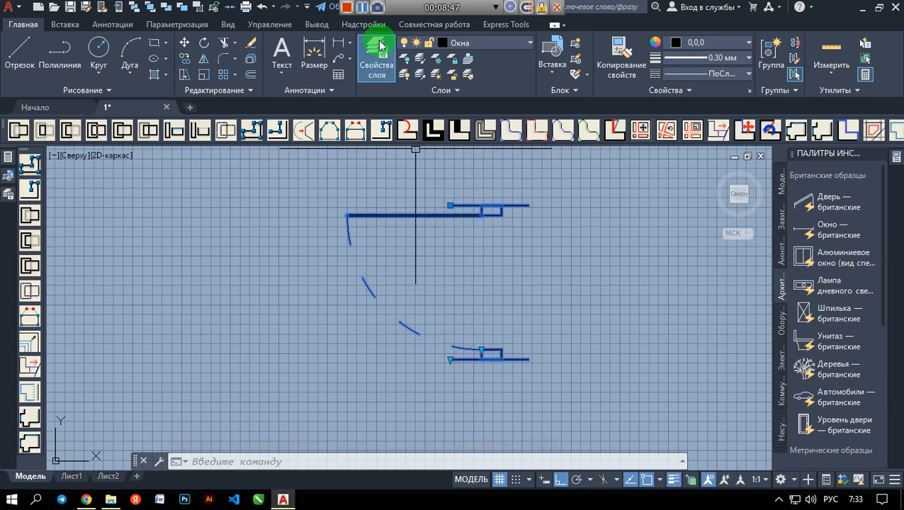
- Reopen the door block in the block editor
left_click(361, 9)
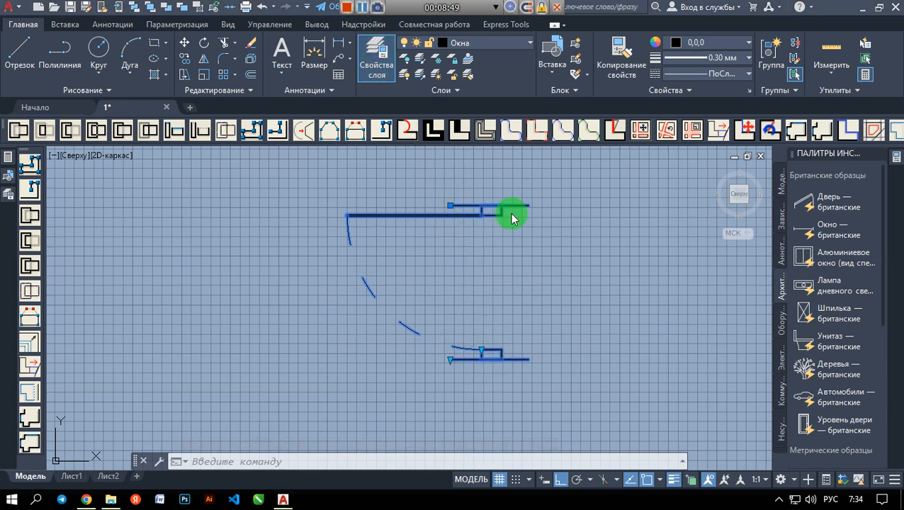
scroll(499, 259, "up", 5)
scroll(500, 257, "down", 3)
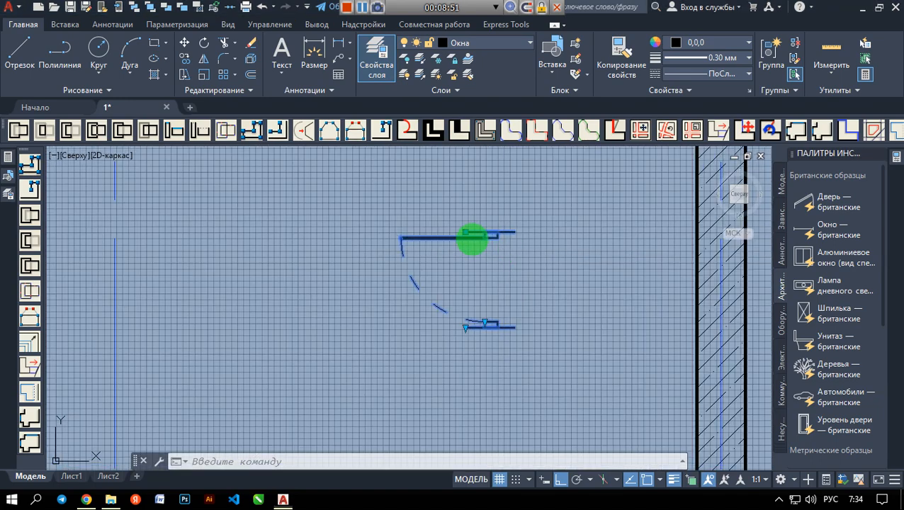
right_click(474, 239)
left_click(515, 145)
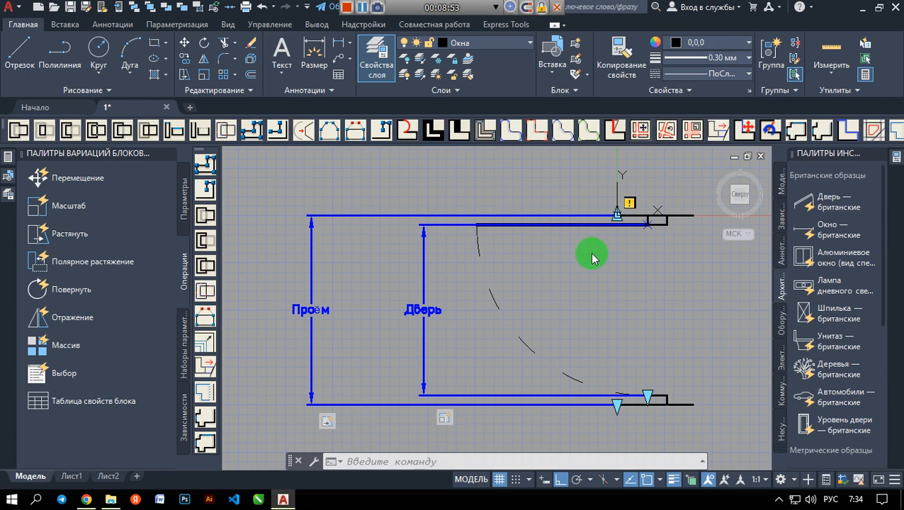
- Start a Wipeout and draw its upper edge from the left to the right end of the upper wall line
scroll(565, 220, "up", 4)
scroll(567, 211, "down", 2)
middle_click_drag(526, 228, 492, 221)
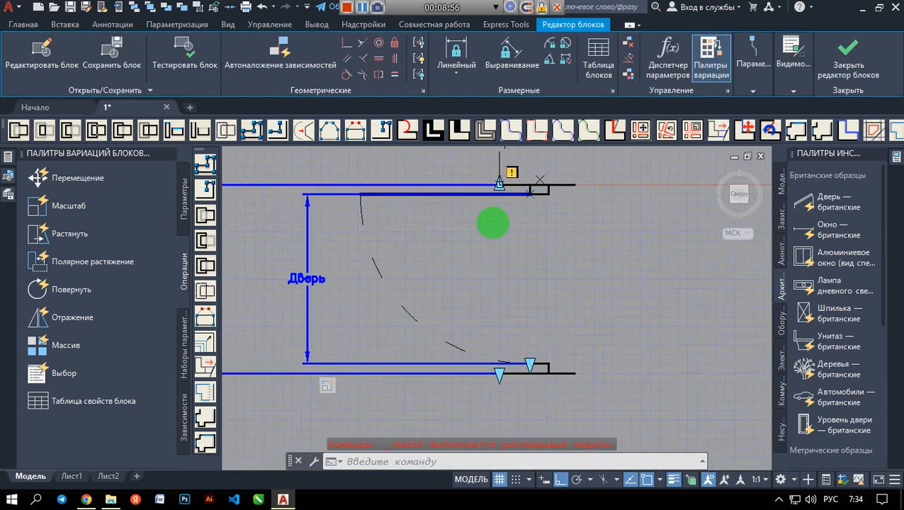
left_click(26, 26)
left_click(92, 92)
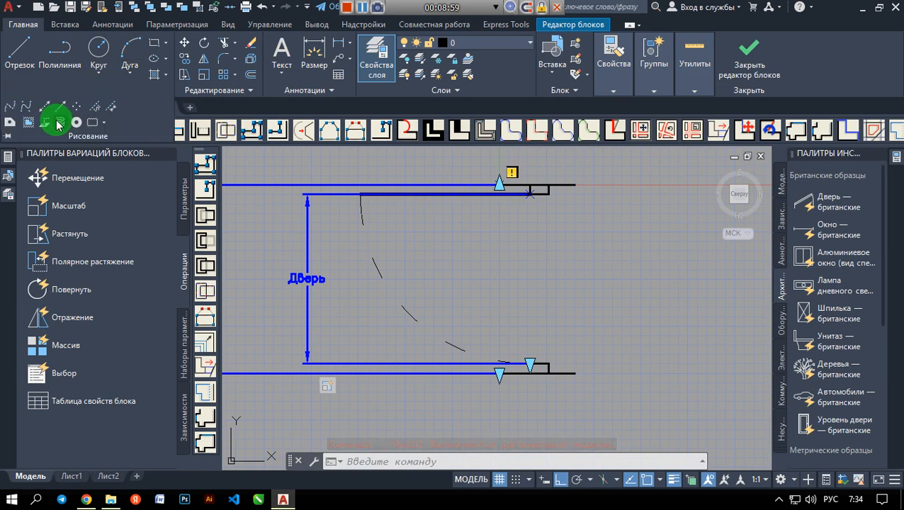
left_click(30, 126)
scroll(480, 209, "up", 4)
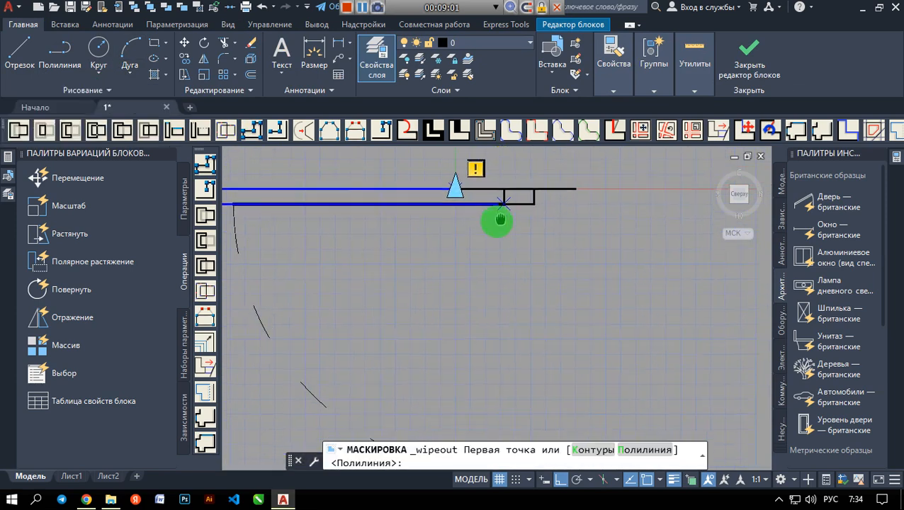
scroll(425, 192, "up", 2)
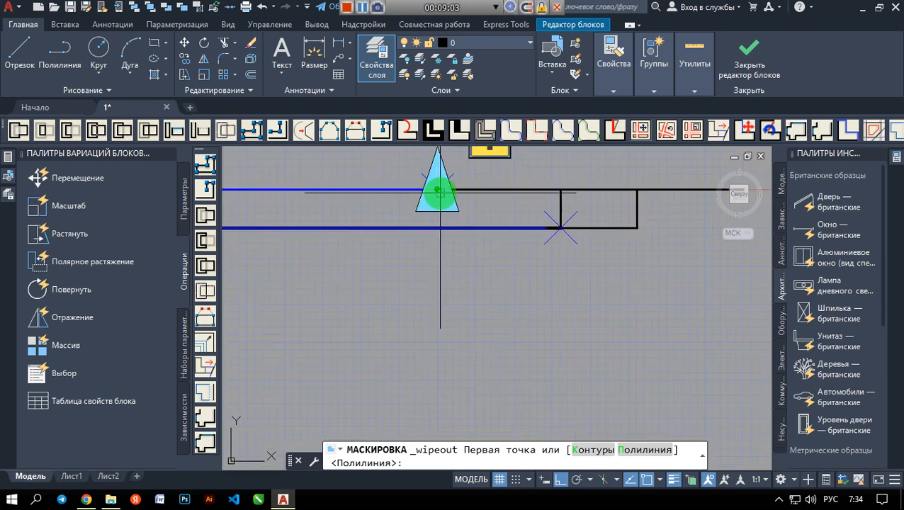
left_click(437, 189)
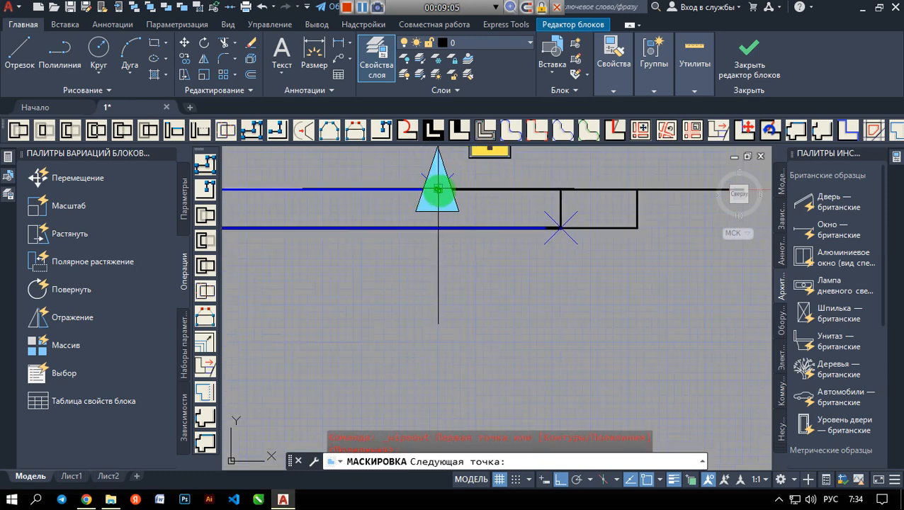
scroll(550, 196, "down", 4)
scroll(542, 199, "up", 4)
scroll(525, 186, "up", 5)
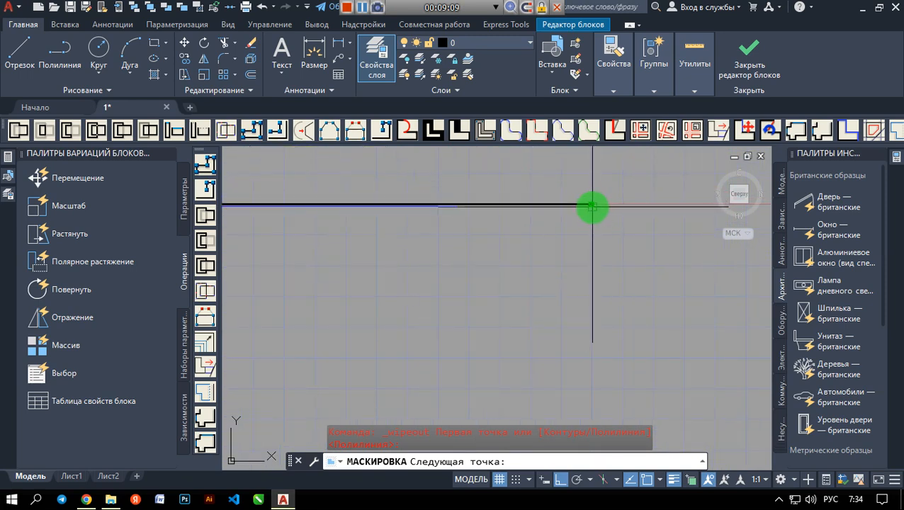
left_click(592, 203)
- Complete the Wipeout outline through the right and left ends of the lower wall line, covering the whole opening
scroll(600, 295, "down", 4)
middle_click_drag(599, 297, 544, 153)
scroll(559, 230, "down", 4)
middle_click_drag(572, 335, 575, 296)
scroll(553, 309, "up", 8)
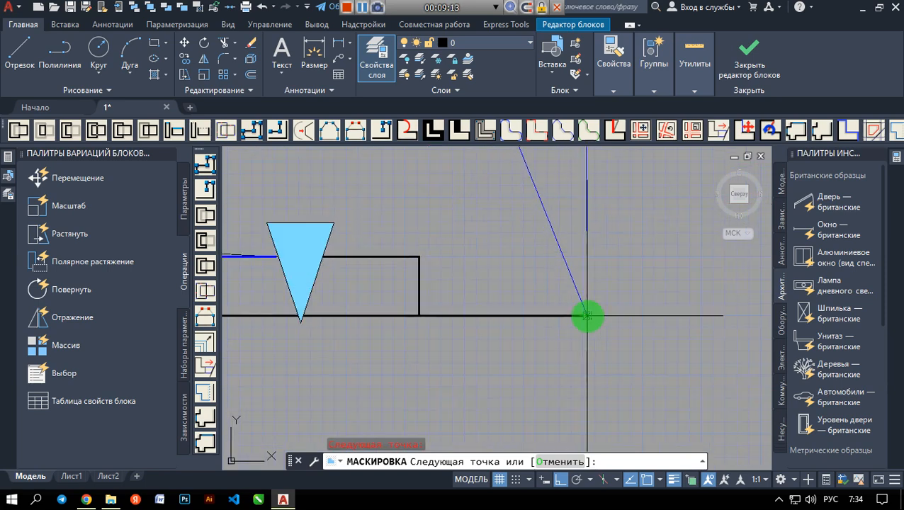
scroll(575, 317, "up", 3)
left_click(557, 319)
scroll(421, 336, "down", 6)
middle_click_drag(435, 332, 545, 336)
scroll(356, 332, "up", 2)
scroll(356, 328, "up", 8)
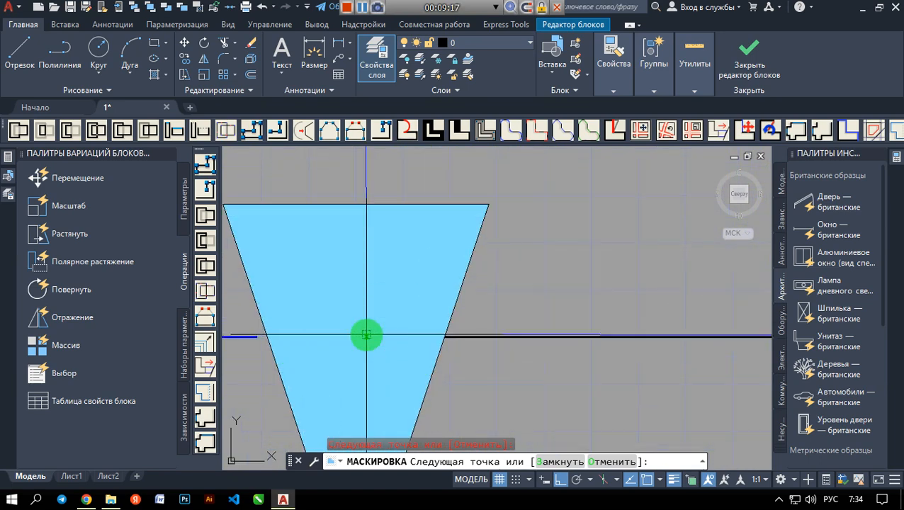
left_click(365, 339)
scroll(383, 330, "down", 10)
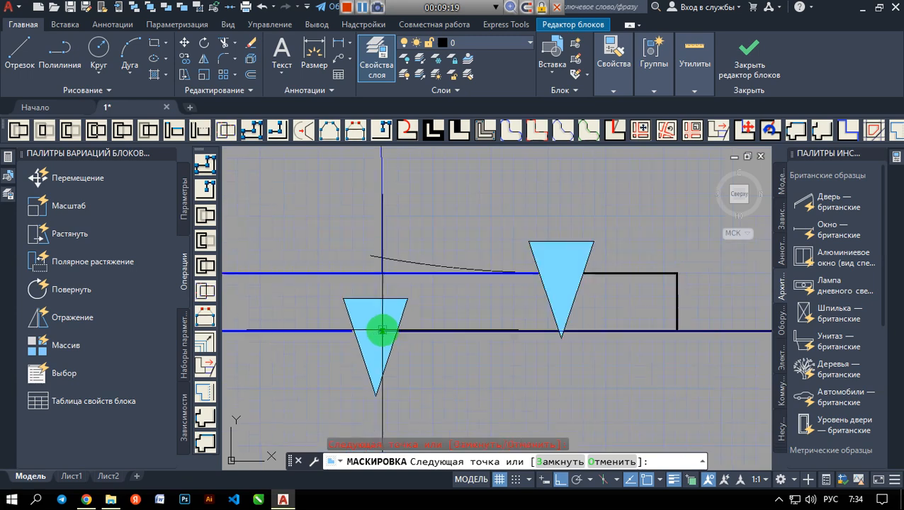
key("Return")
scroll(423, 248, "down", 2)
middle_click_drag(424, 269, 433, 353)
scroll(482, 264, "down", 4)
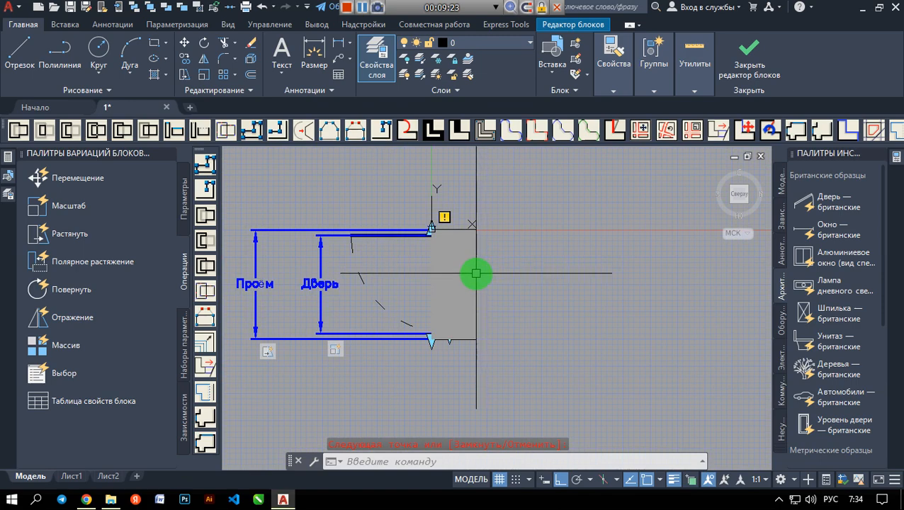
- Bring the Проём and Дверь parameters to the front of the block's draw order
scroll(396, 259, "up", 2)
key("Escape")
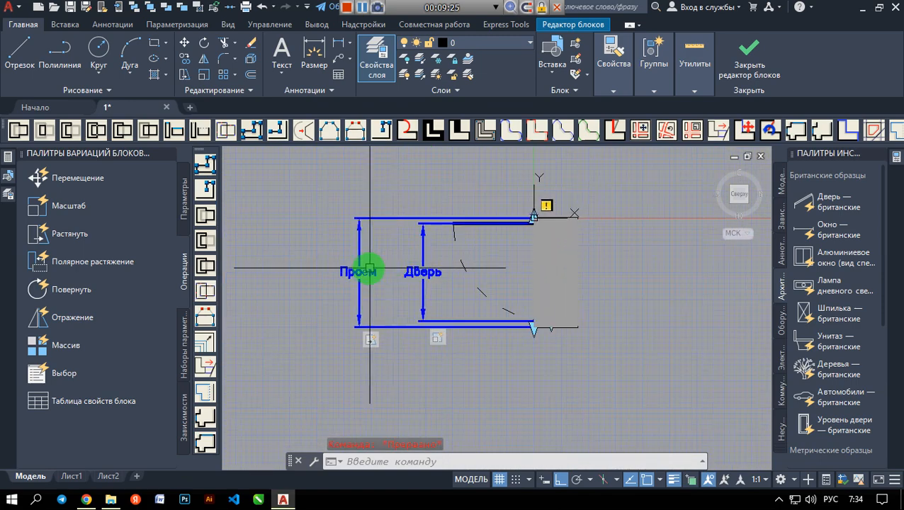
left_click(359, 259)
left_click(418, 243)
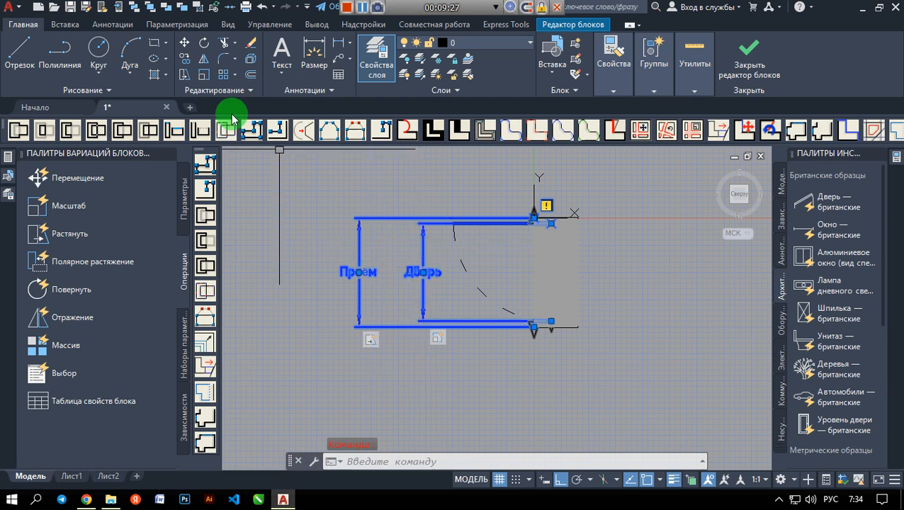
left_click(136, 9)
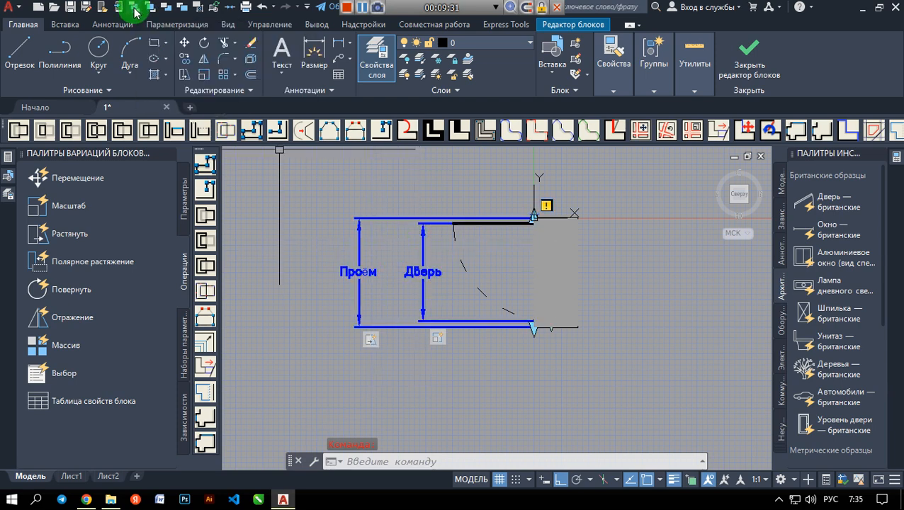
- Send the wipeout behind the rest of the door geometry and close the block editor, saving the changes
scroll(555, 252, "up", 4)
left_click(554, 253)
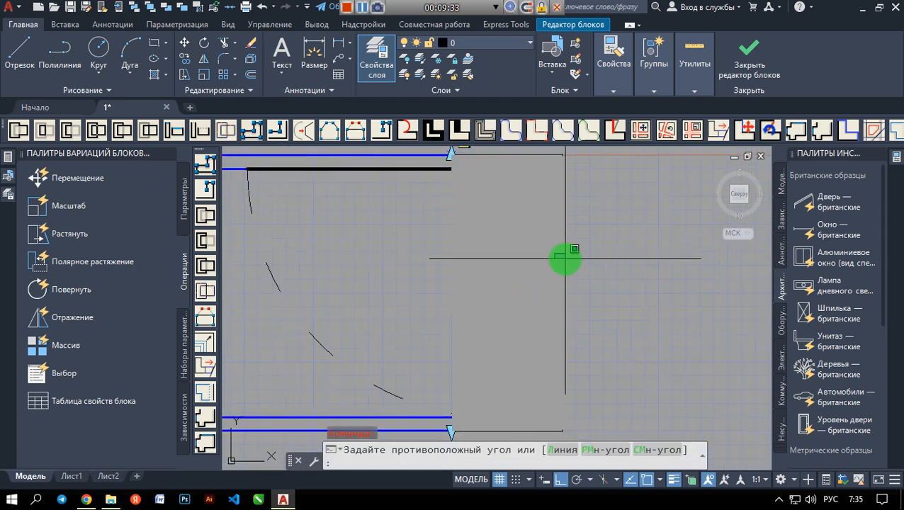
left_click(564, 258)
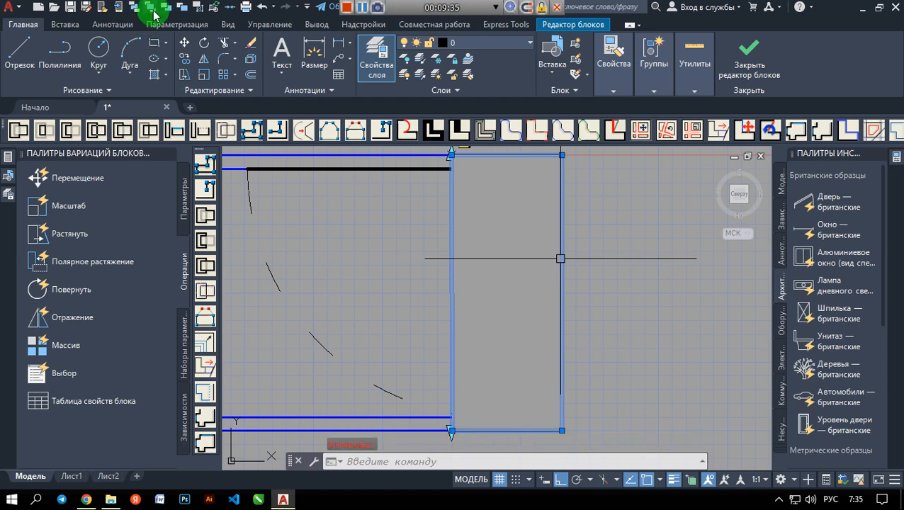
scroll(479, 224, "down", 4)
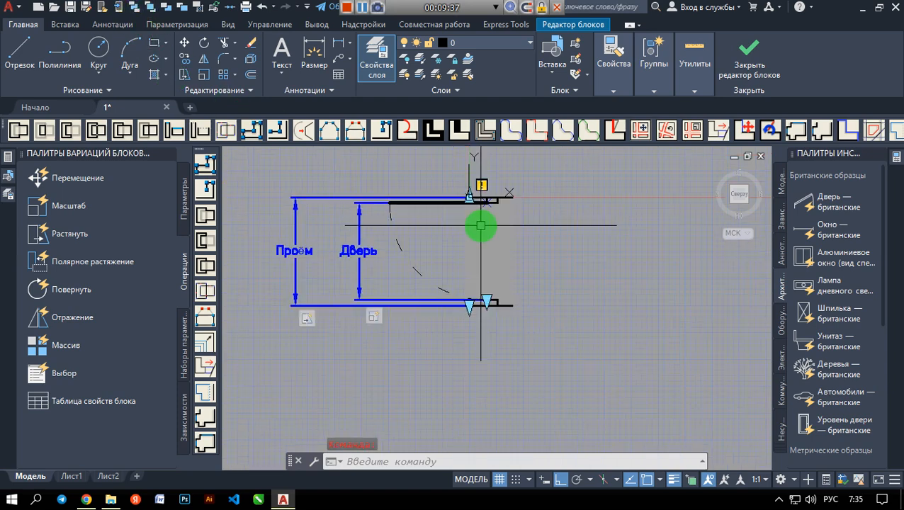
left_click(749, 65)
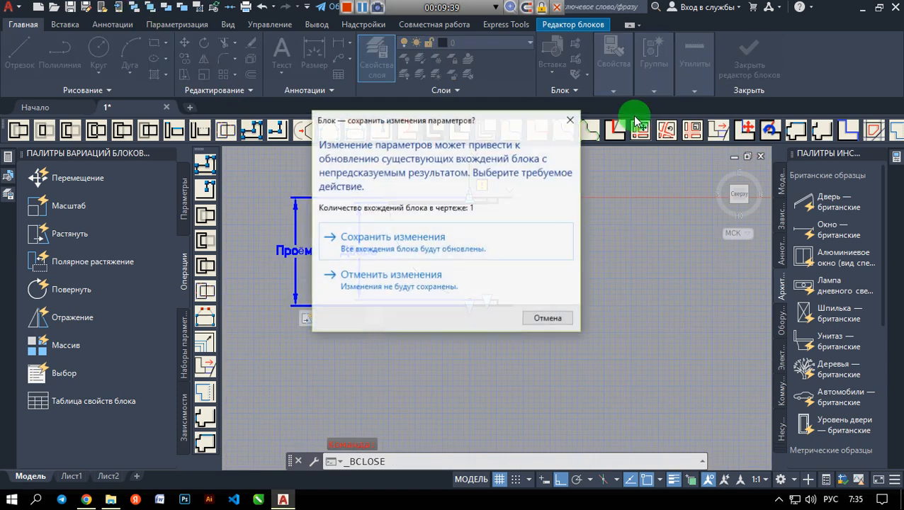
left_click(423, 249)
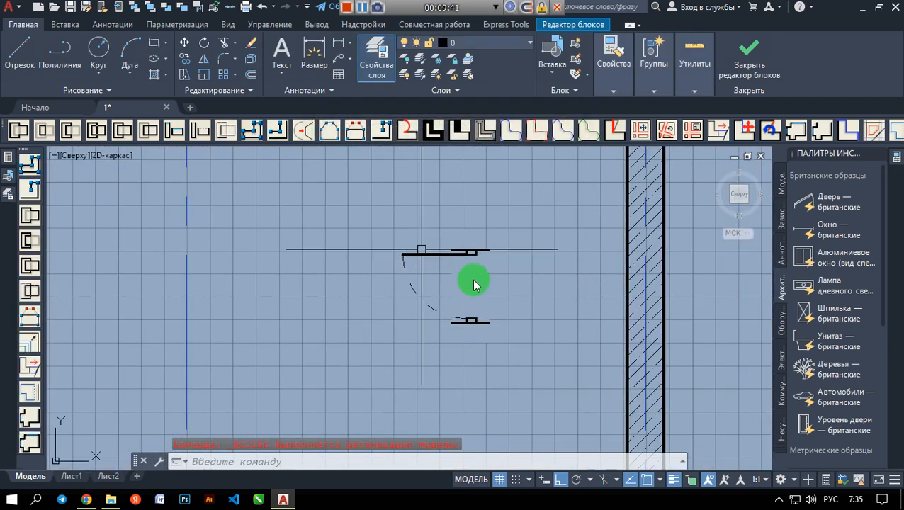
- Move the door block horizontally into the hatched vertical wall so that its wipeout masks the wall section
middle_click_drag(468, 245, 451, 287)
scroll(430, 219, "up", 4)
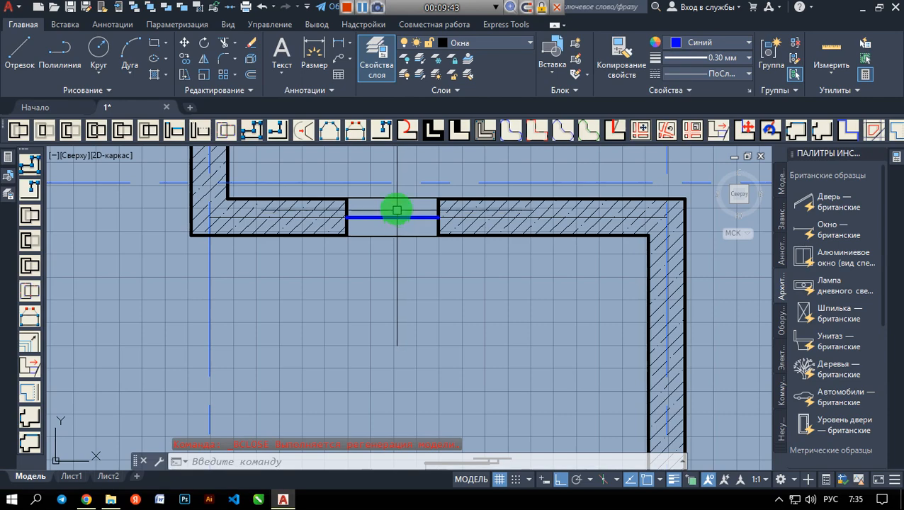
scroll(446, 299, "down", 4)
middle_click_drag(468, 348, 459, 291)
scroll(559, 340, "up", 6)
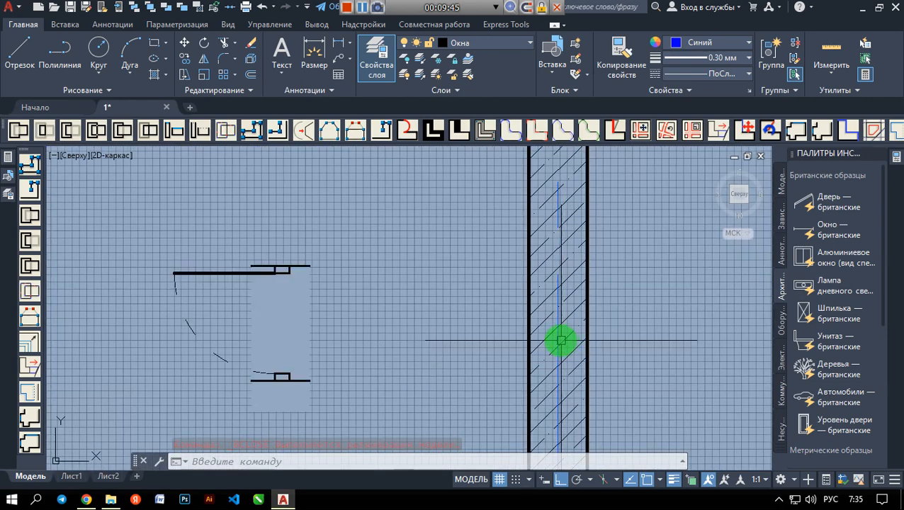
left_click(282, 317)
middle_click_drag(367, 343, 458, 287)
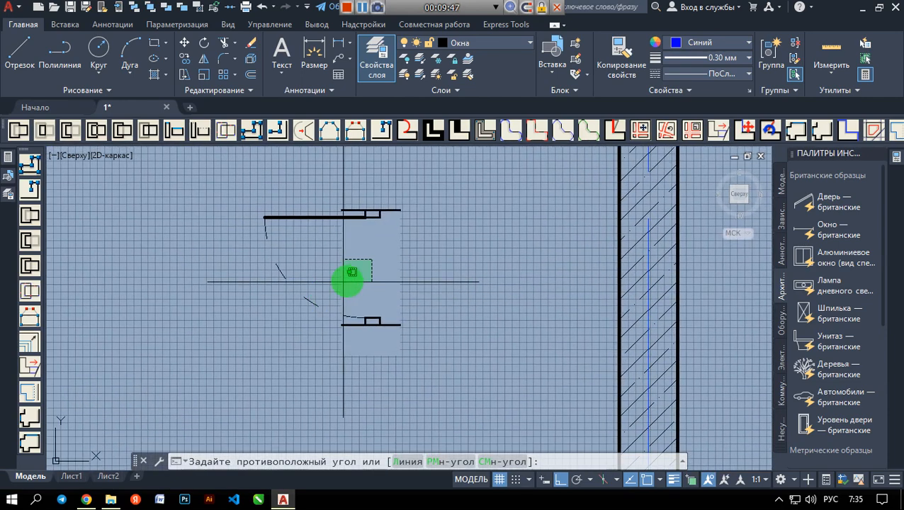
left_click(350, 282)
left_click(345, 291)
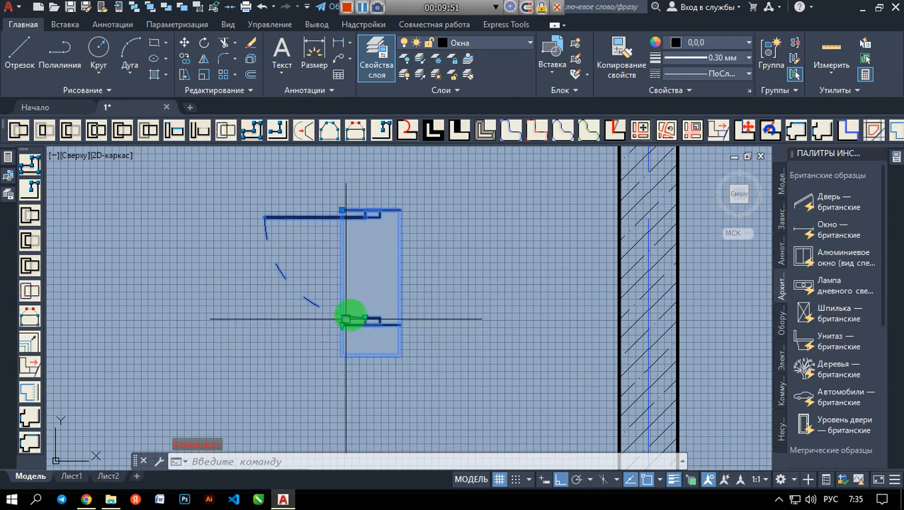
scroll(370, 341, "up", 2)
scroll(370, 341, "down", 2)
scroll(369, 339, "up", 1)
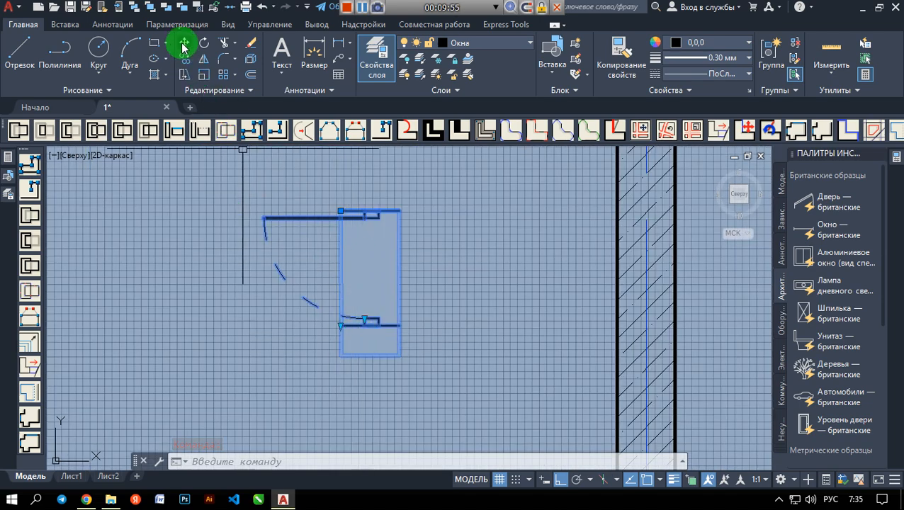
left_click(373, 278)
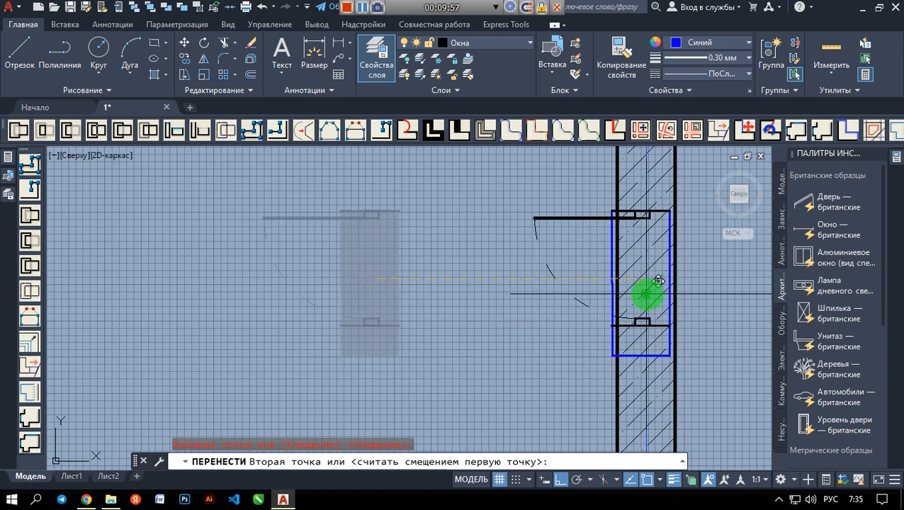
left_click(650, 292)
- Stretch the door opening downward to the lower edge of the wipeout
scroll(638, 281, "up", 2)
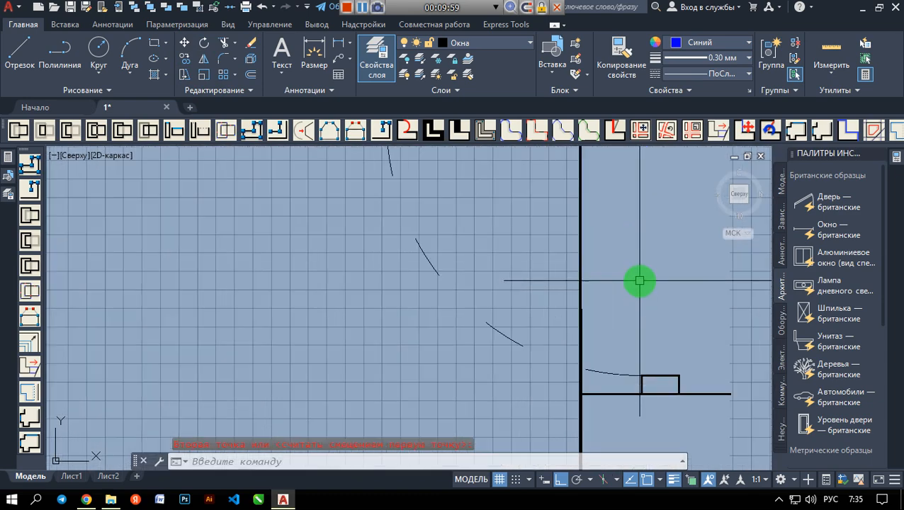
scroll(635, 302, "down", 3)
left_click(625, 310)
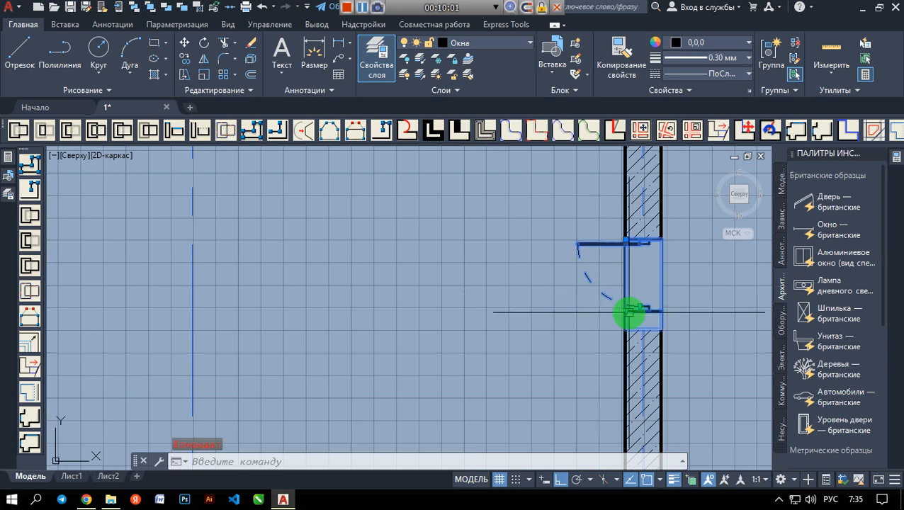
left_click(625, 310)
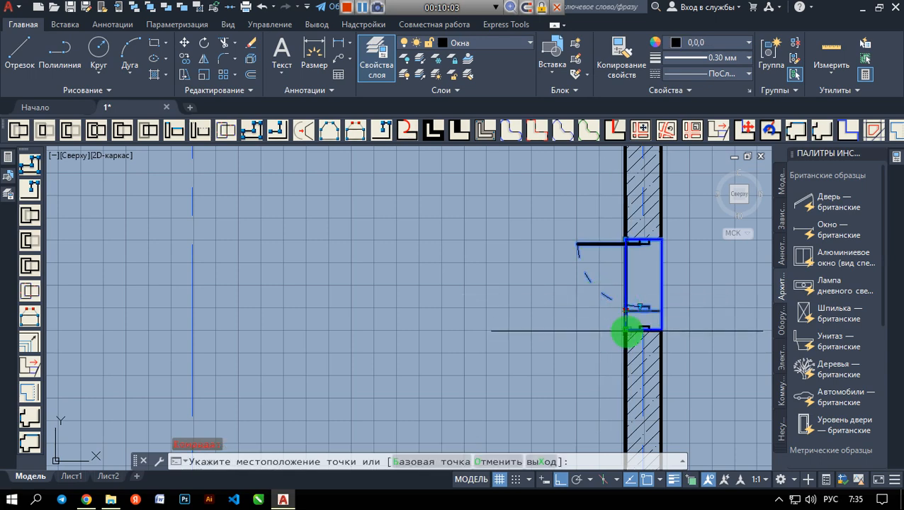
left_click(626, 331)
- Raise the opening's lower jamb to the level of the leaf's swing end
scroll(646, 317, "up", 4)
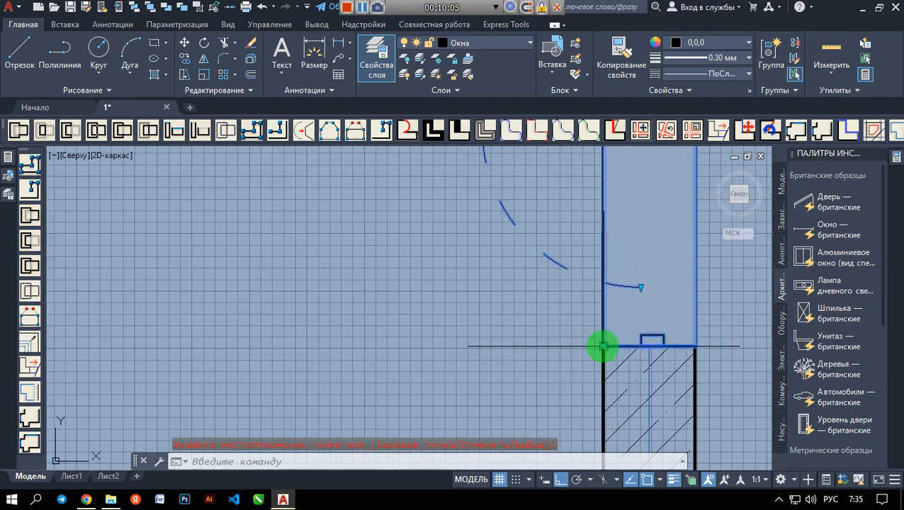
left_click(602, 346)
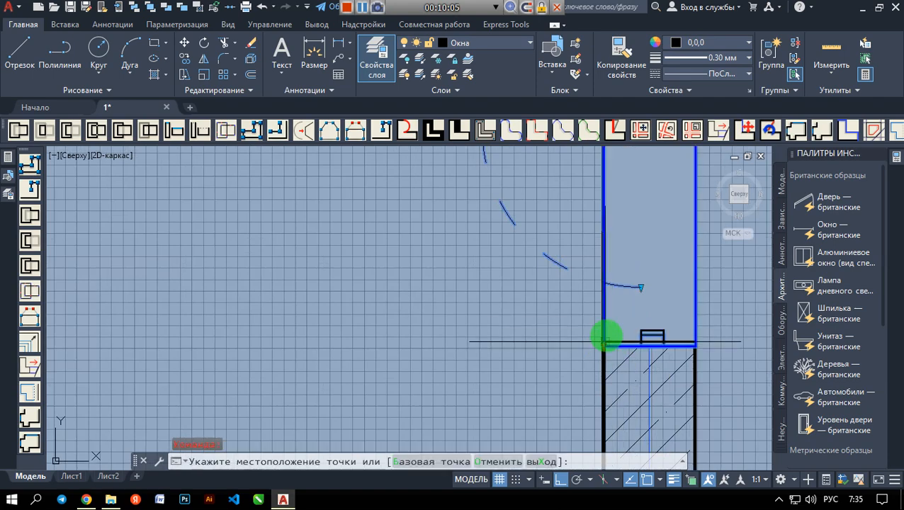
left_click(603, 289)
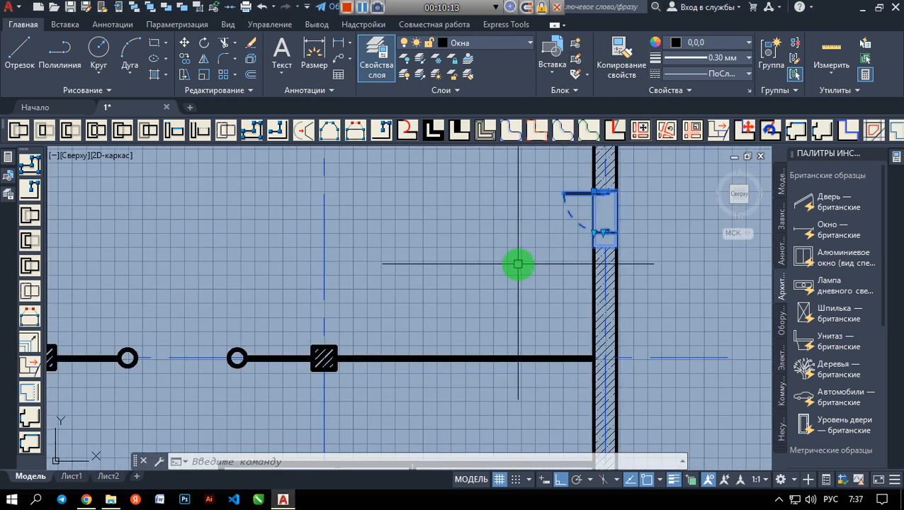
- Copy the door block horizontally out of the wall into the empty area on its right side
scroll(464, 297, "up", 5)
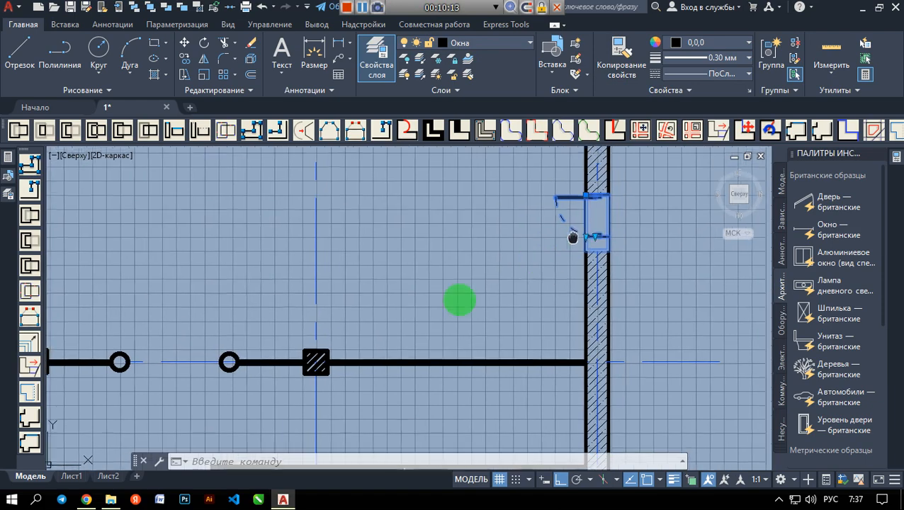
left_click(184, 58)
left_click(447, 289)
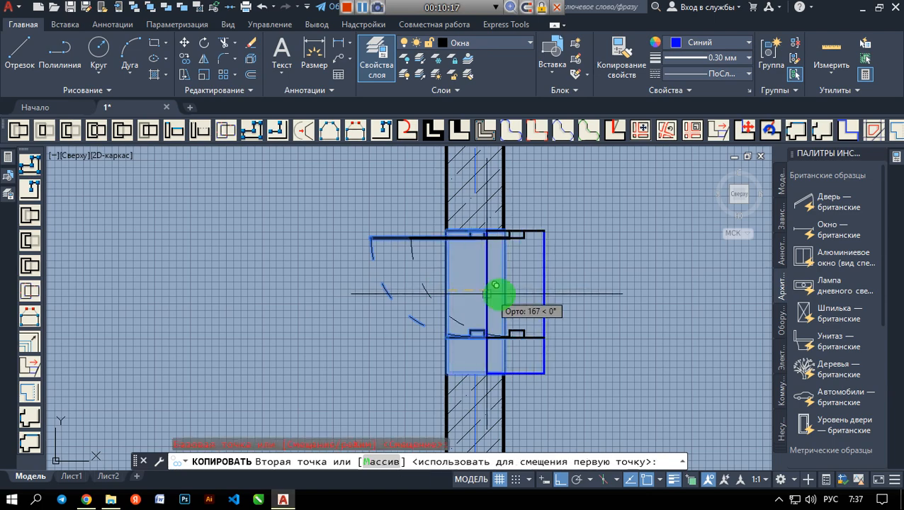
left_click(635, 286)
scroll(779, 302, "down", 5)
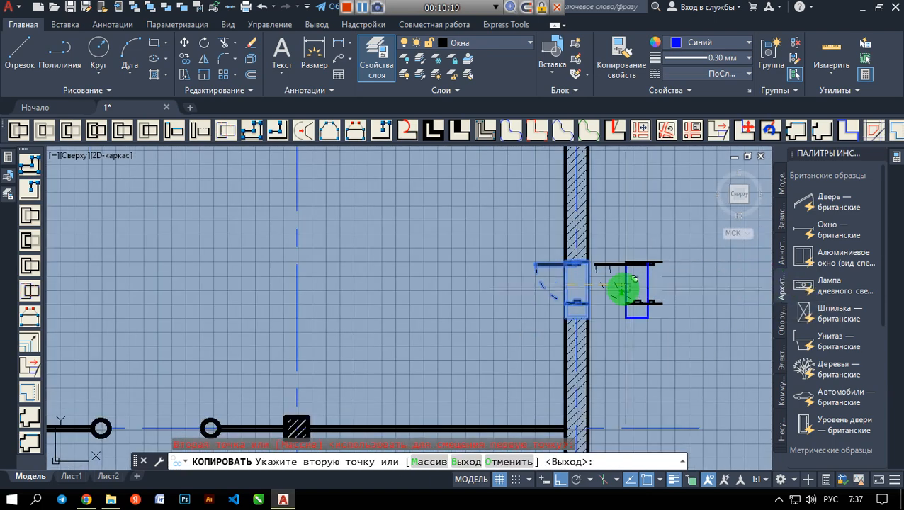
middle_click_drag(623, 286, 538, 311)
scroll(590, 297, "up", 2)
key("Return")
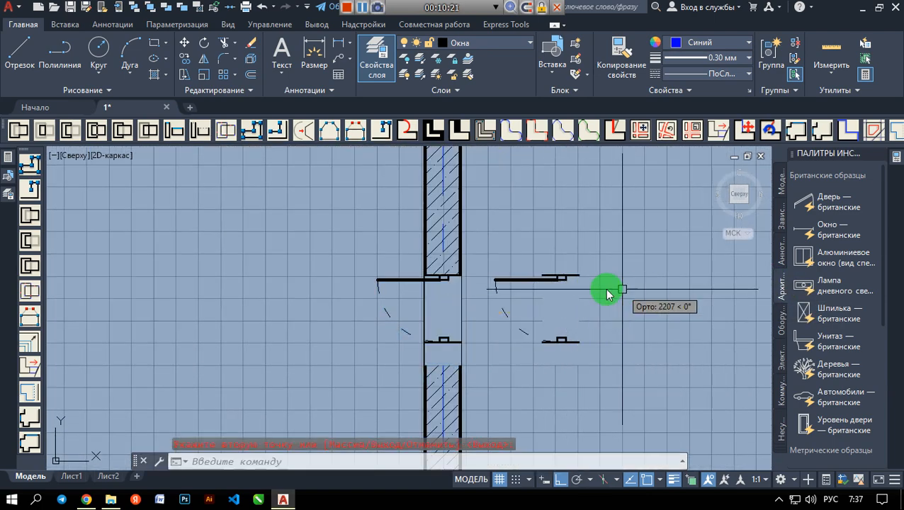
- Select the copied door block beside the wall
scroll(559, 290, "up", 3)
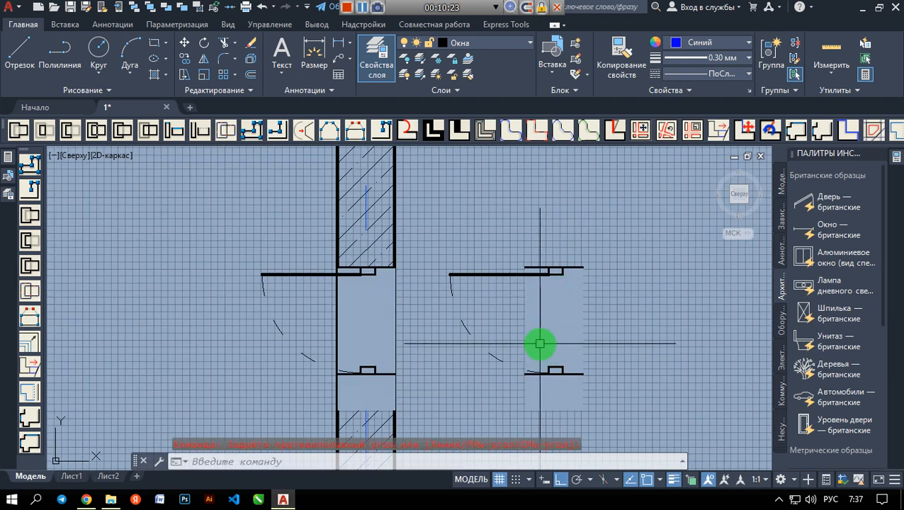
left_click(523, 330)
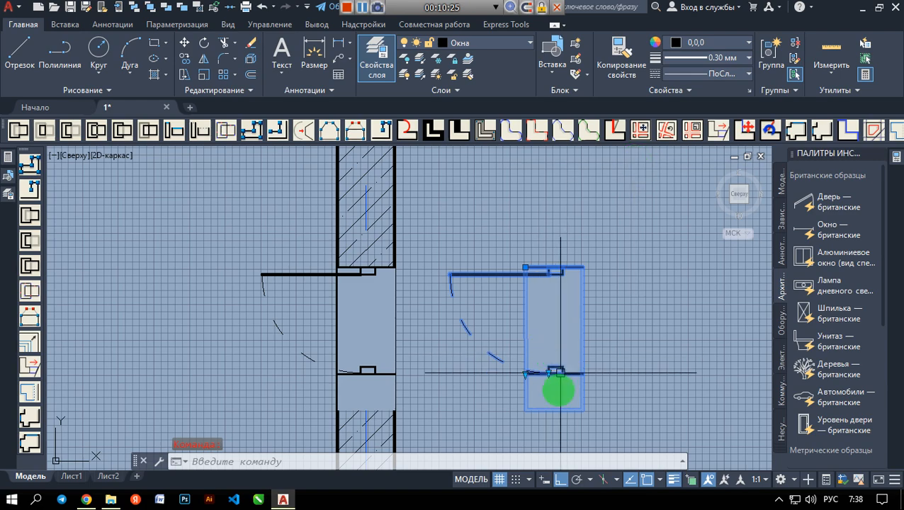
- Open the copied door block beside the wall in the block editor
scroll(554, 409, "up", 4)
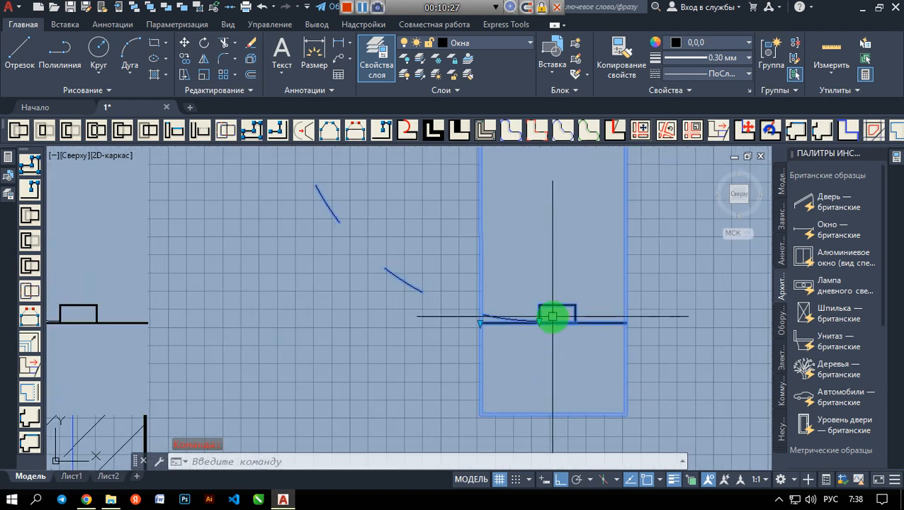
scroll(559, 348, "down", 4)
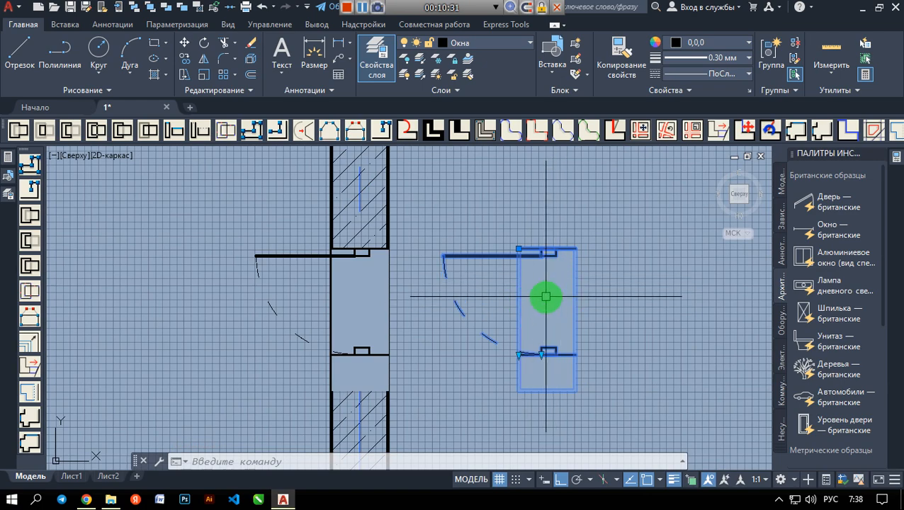
right_click(529, 309)
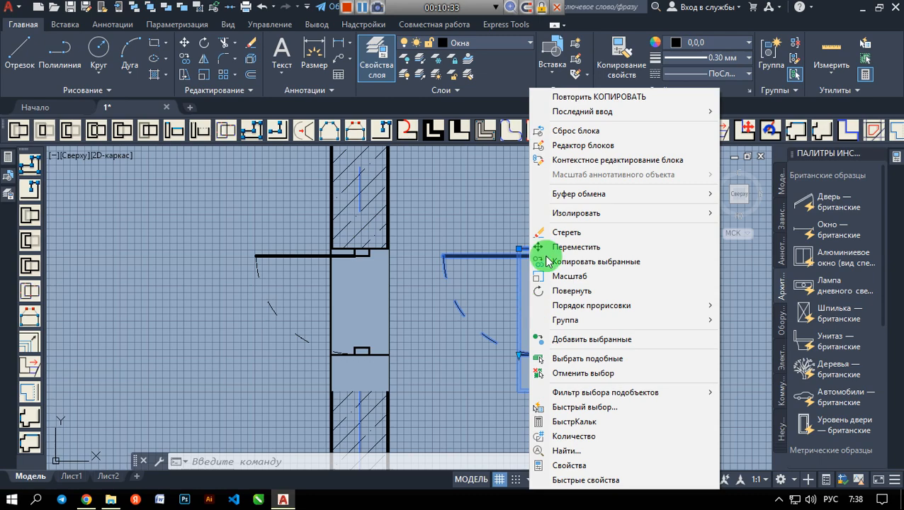
left_click(571, 146)
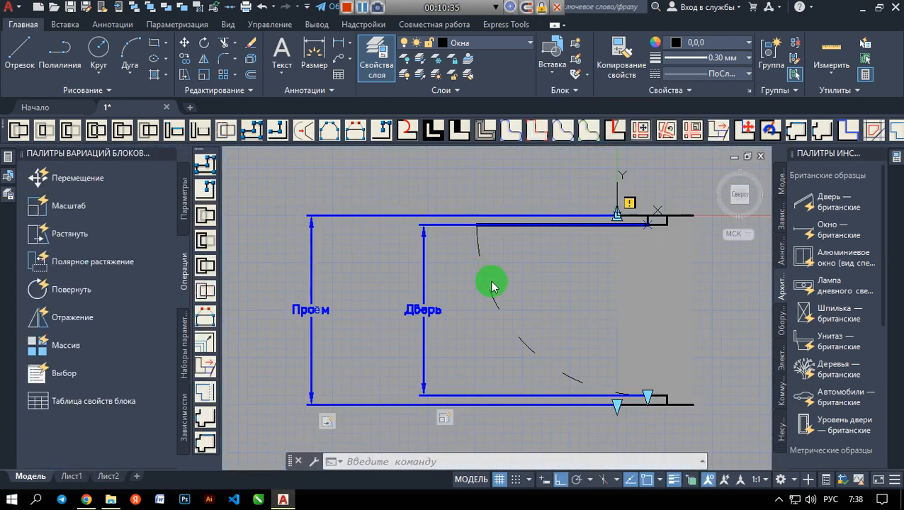
middle_click_drag(558, 324, 483, 315)
scroll(482, 314, "down", 2)
scroll(545, 285, "up", 4)
scroll(545, 285, "down", 2)
middle_click_drag(545, 285, 498, 270)
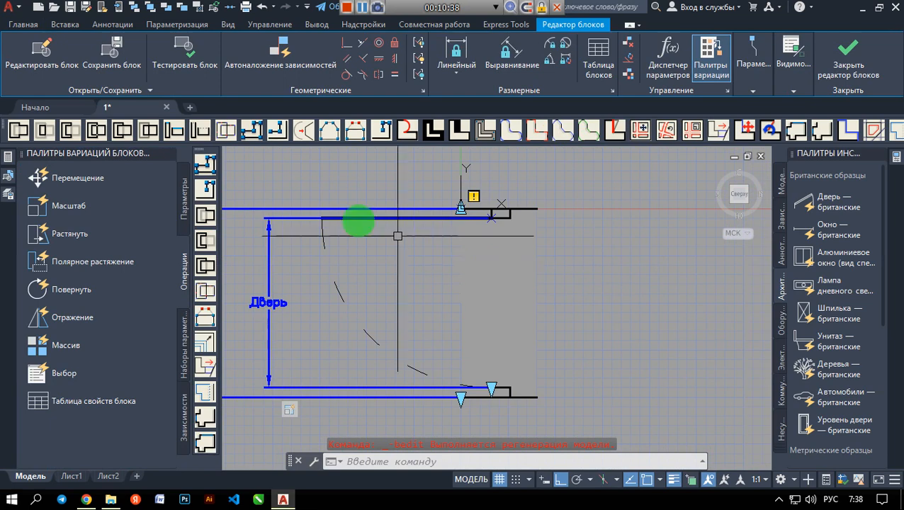
- Draw a vertical polyline 1000 long closing the right side of the door opening between the frame line ends
left_click(38, 29)
left_click(63, 49)
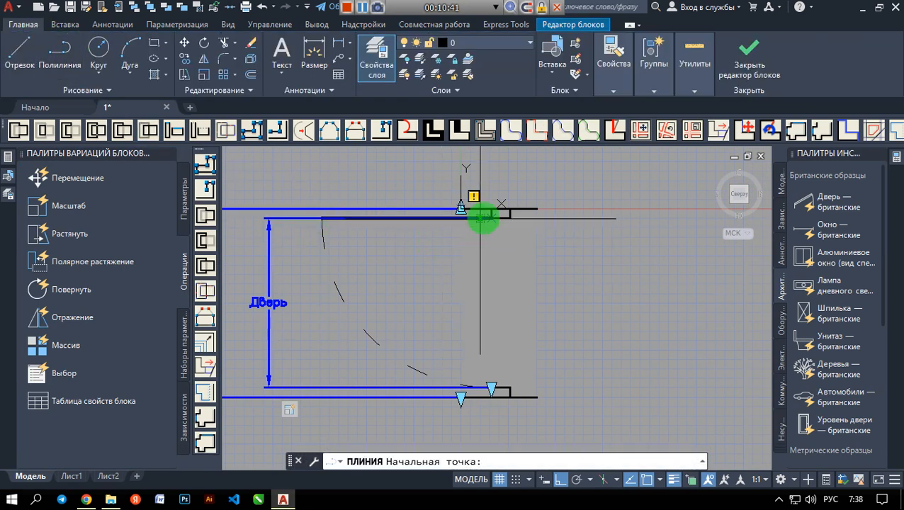
scroll(497, 358, "up", 2)
scroll(536, 255, "down", 2)
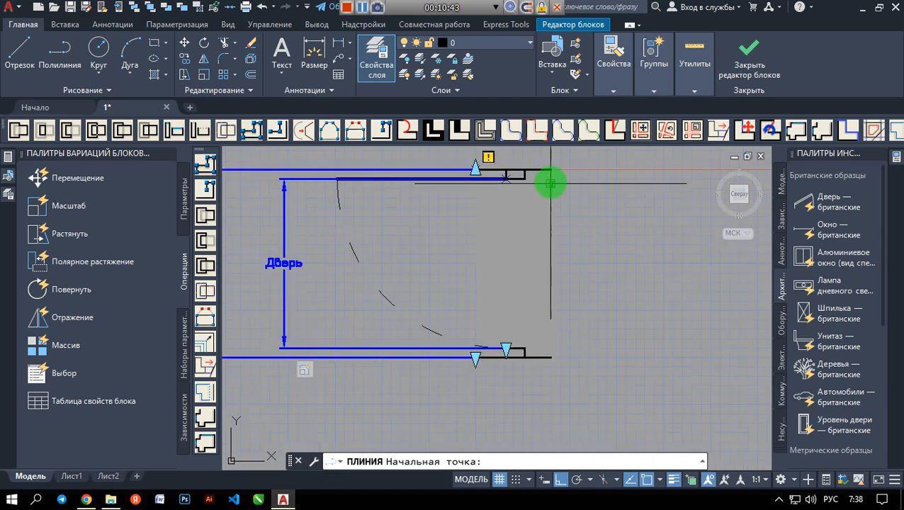
left_click(550, 169)
scroll(550, 356, "up", 2)
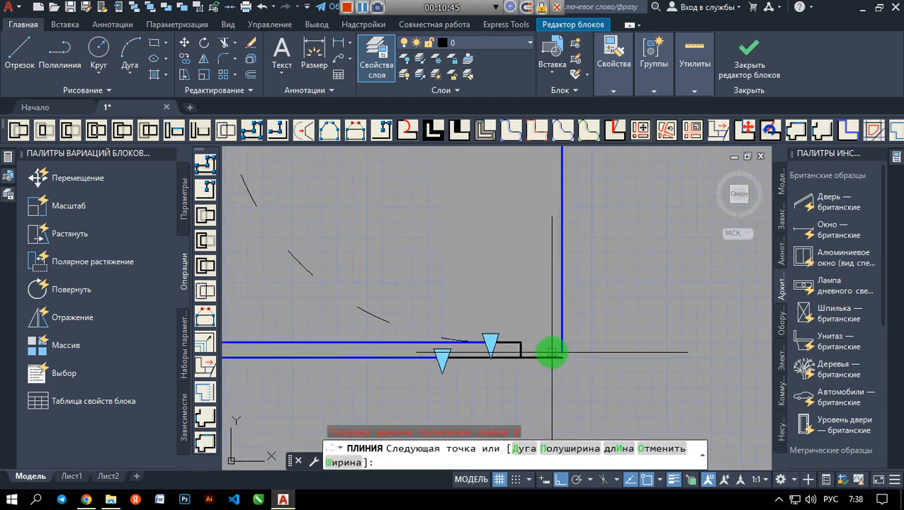
left_click(560, 357)
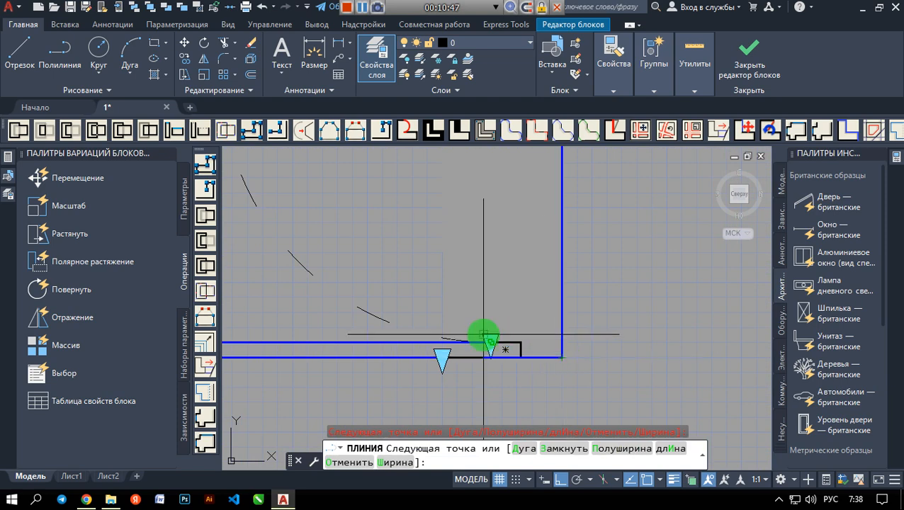
key("space")
- Draw a second vertical polyline 1000 long along the left side of the opening, from the block origin to the lower frame line
scroll(483, 335, "down", 2)
middle_click_drag(478, 246, 464, 276)
key("space")
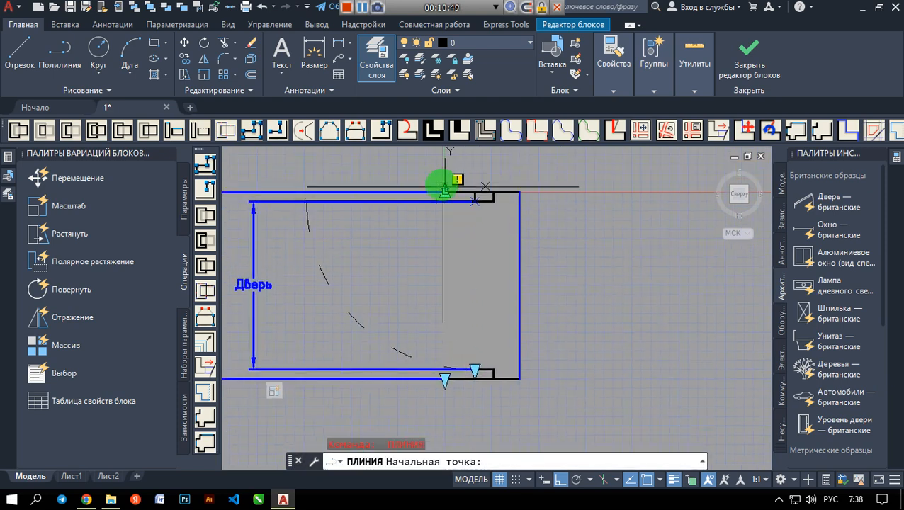
left_click(445, 193)
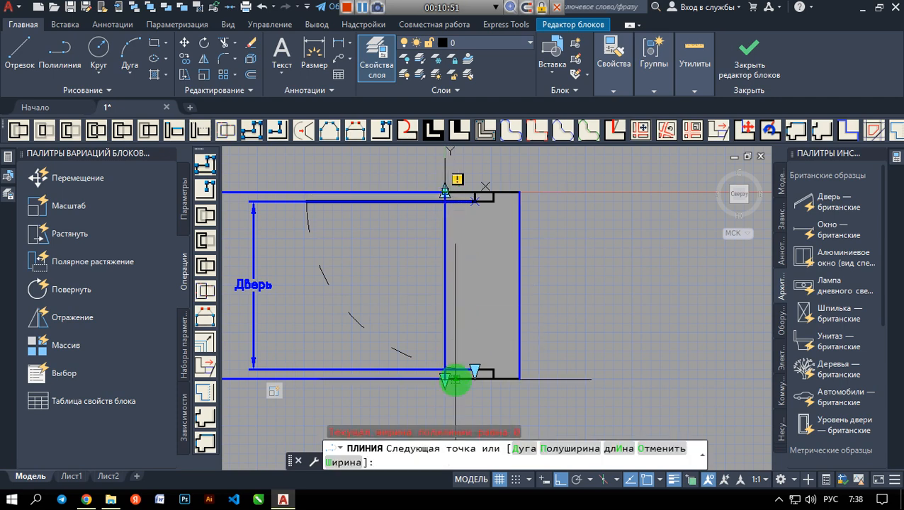
scroll(453, 375, "up", 3)
scroll(428, 375, "up", 5)
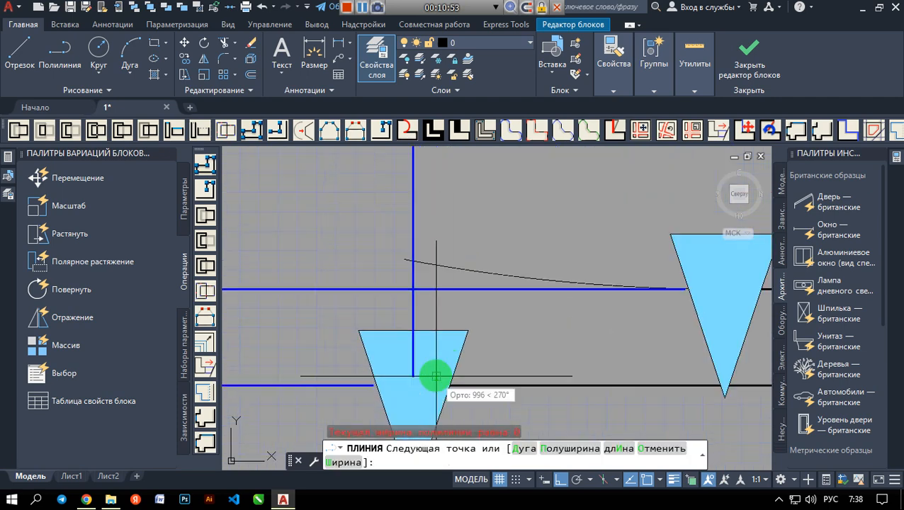
left_click(415, 386)
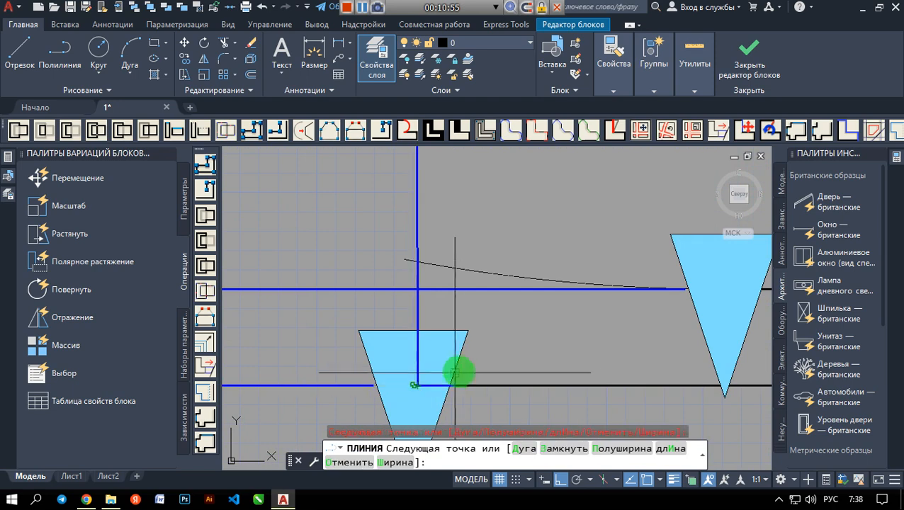
scroll(461, 365, "down", 6)
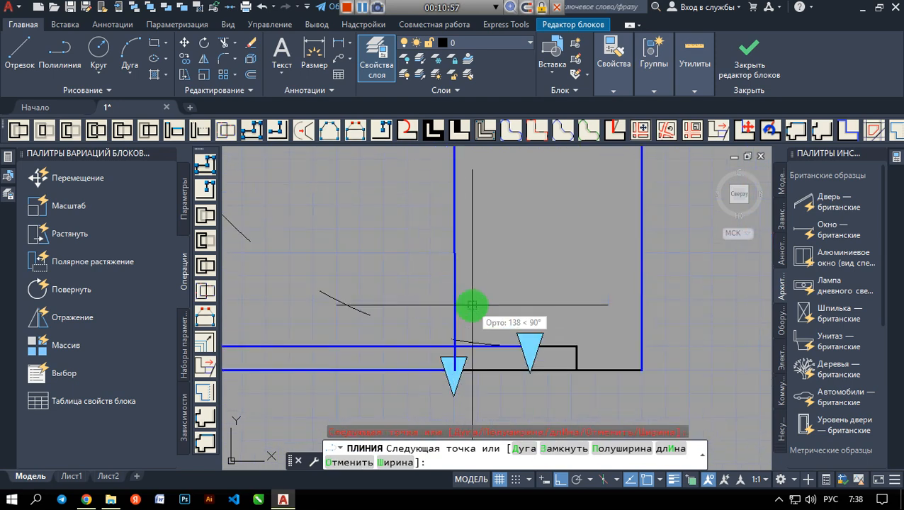
key("ctrl+z")
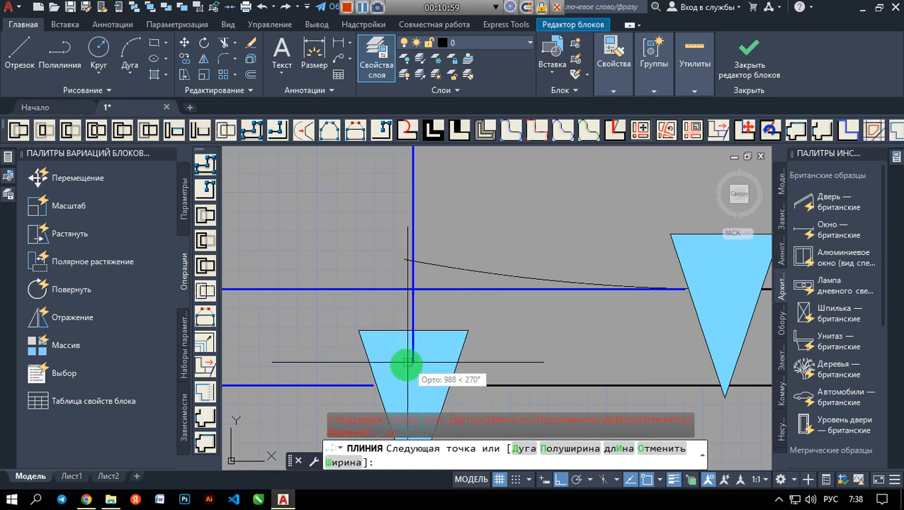
left_click(410, 387)
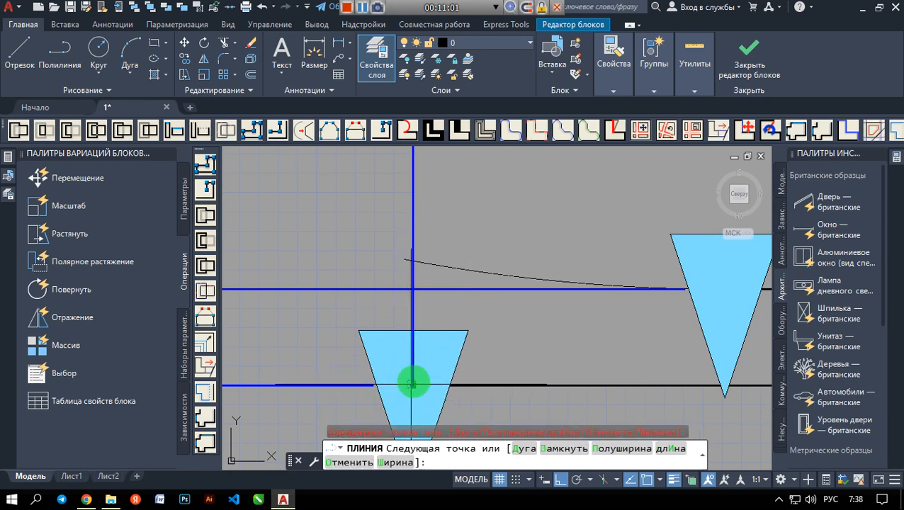
key("Escape")
scroll(484, 355, "down", 5)
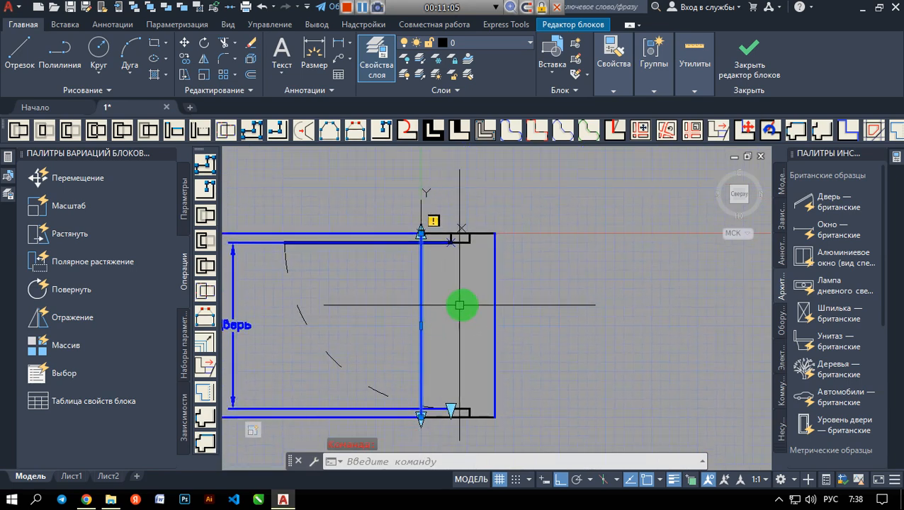
- Set the colour of both vertical polylines to true-colour white, RGB 255,255,255
left_click(498, 292)
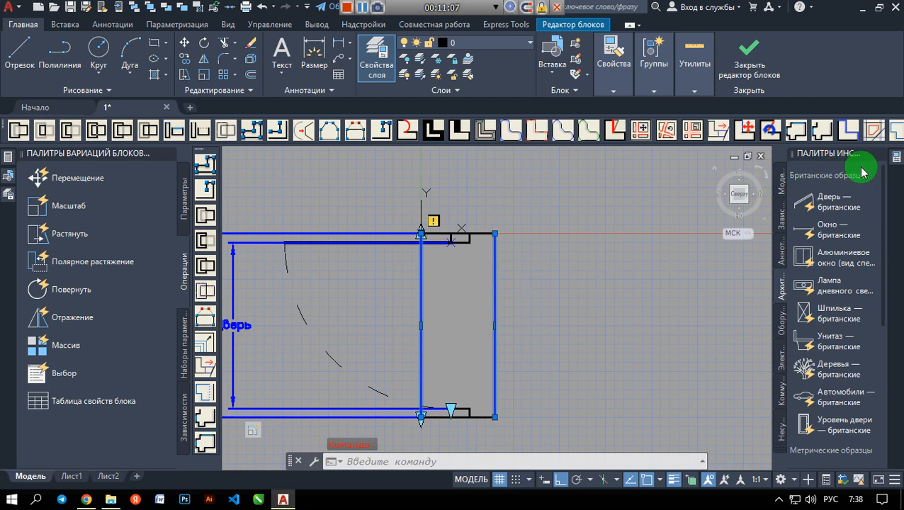
left_click(894, 159)
left_click(826, 197)
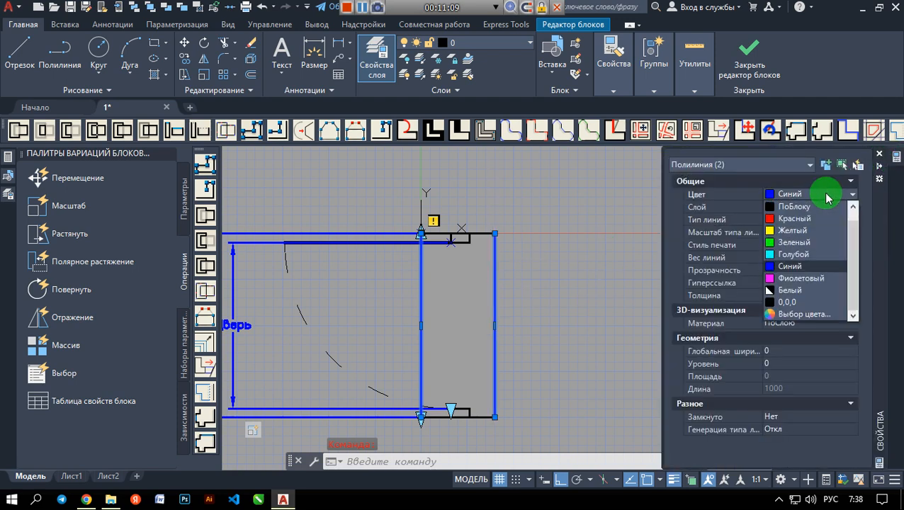
left_click(782, 314)
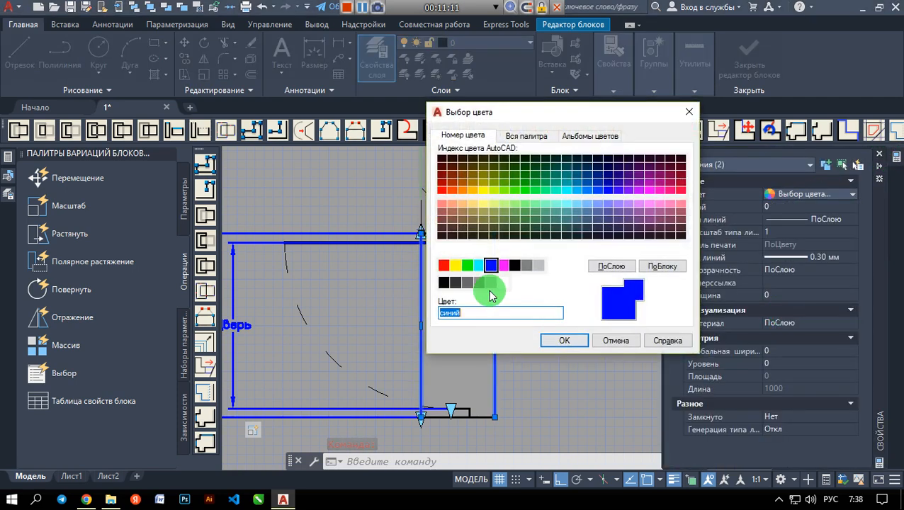
left_click(525, 135)
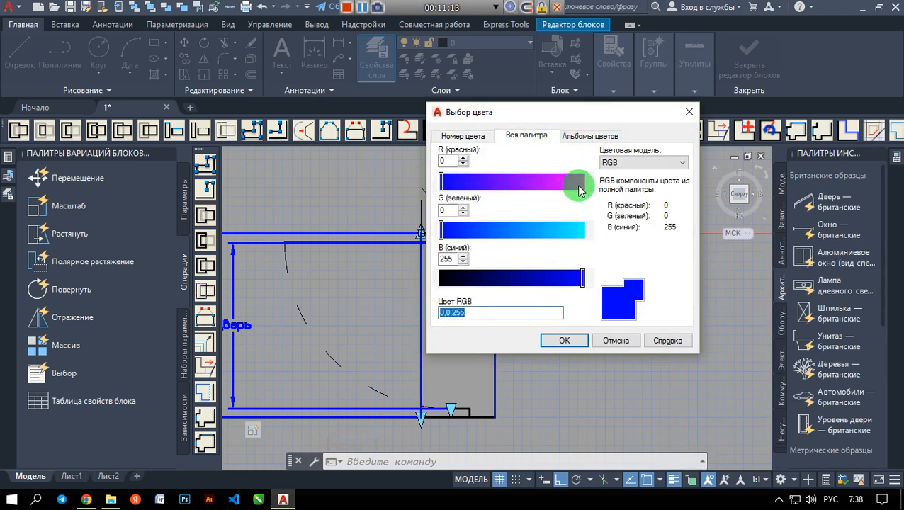
left_click_drag(584, 186, 587, 187)
left_click_drag(572, 241, 579, 259)
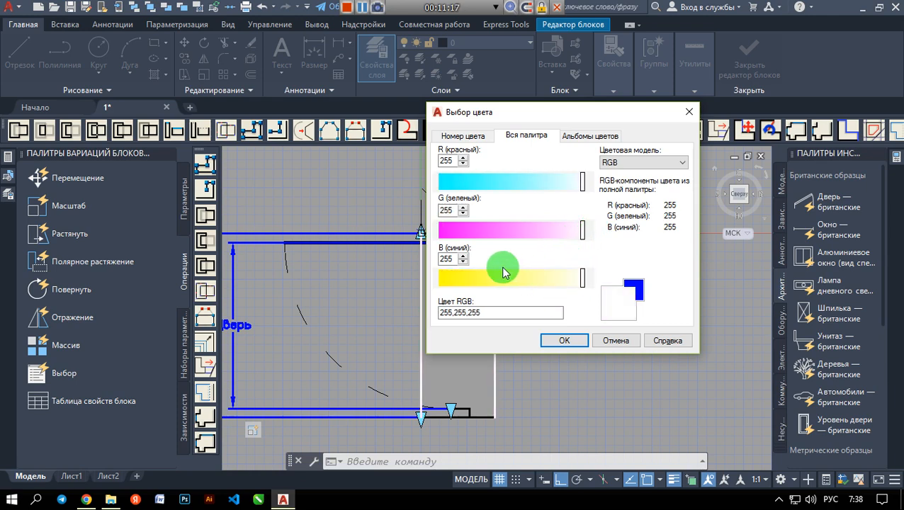
left_click(562, 341)
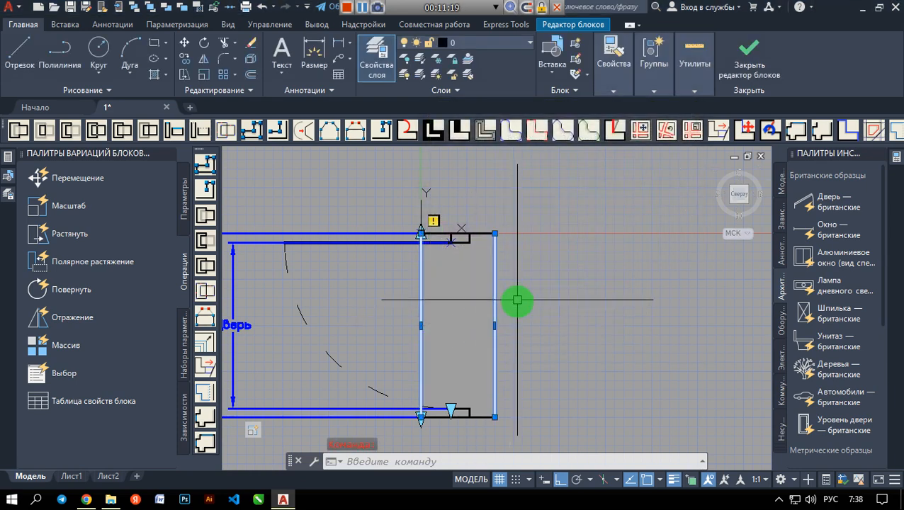
- Set the lineweight of the two white polylines to 0.20 mm
scroll(479, 359, "down", 2)
middle_click_drag(478, 360, 579, 294)
scroll(531, 298, "up", 2)
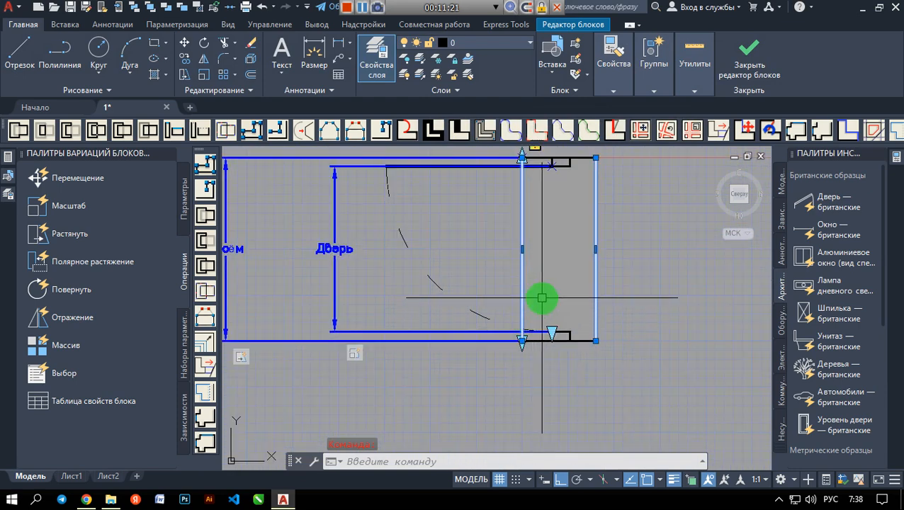
scroll(562, 288, "up", 2)
scroll(562, 287, "down", 2)
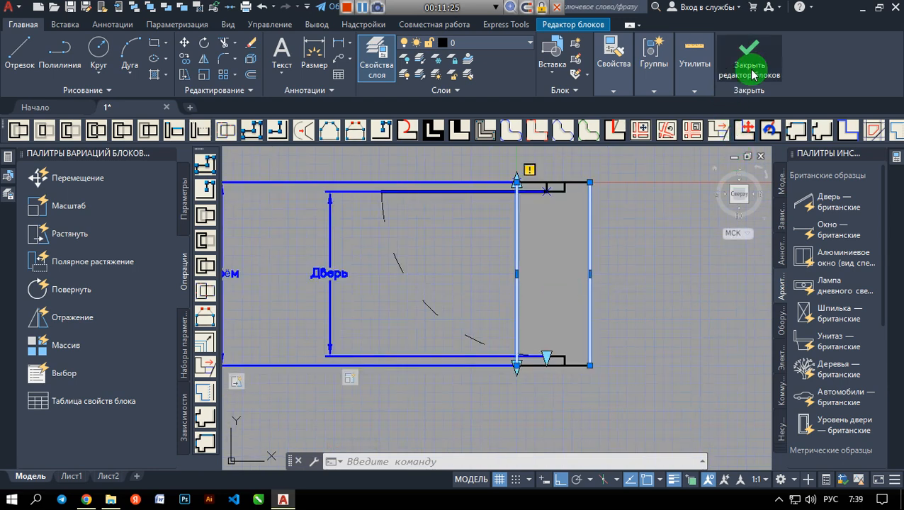
mouse_move(898, 163)
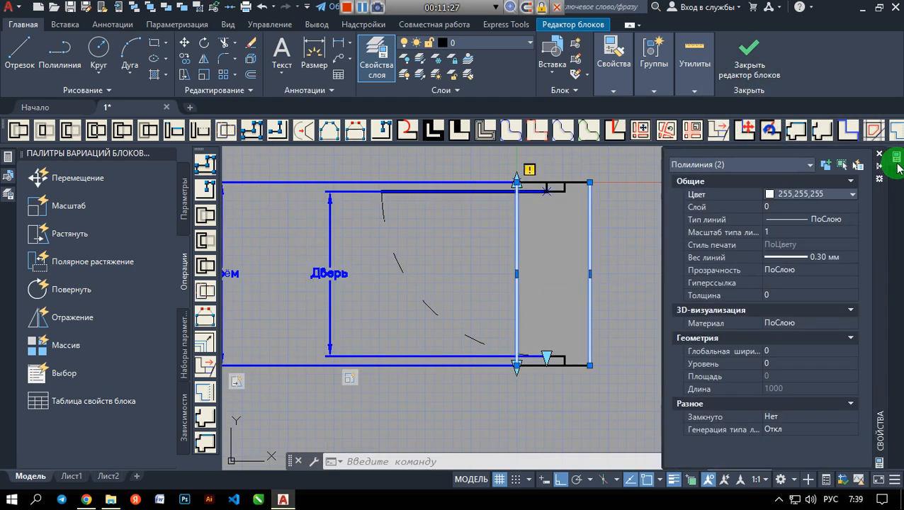
left_click(809, 262)
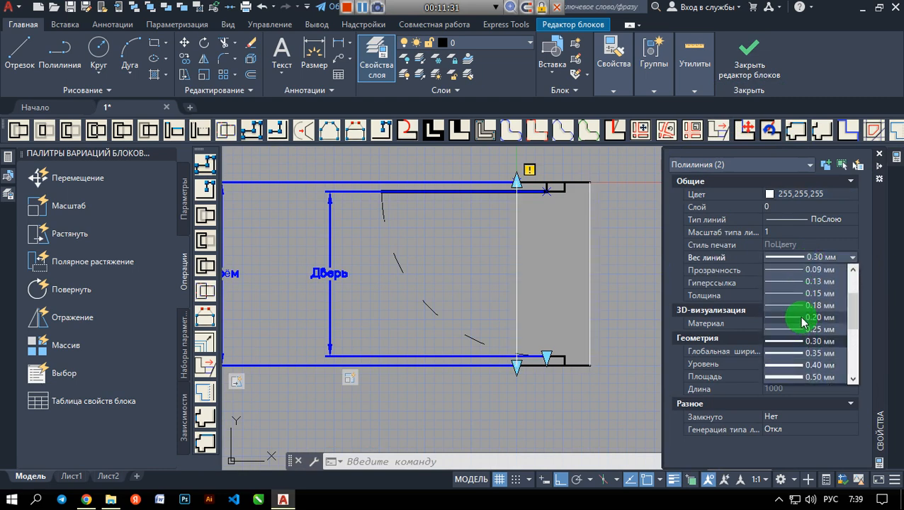
left_click(803, 318)
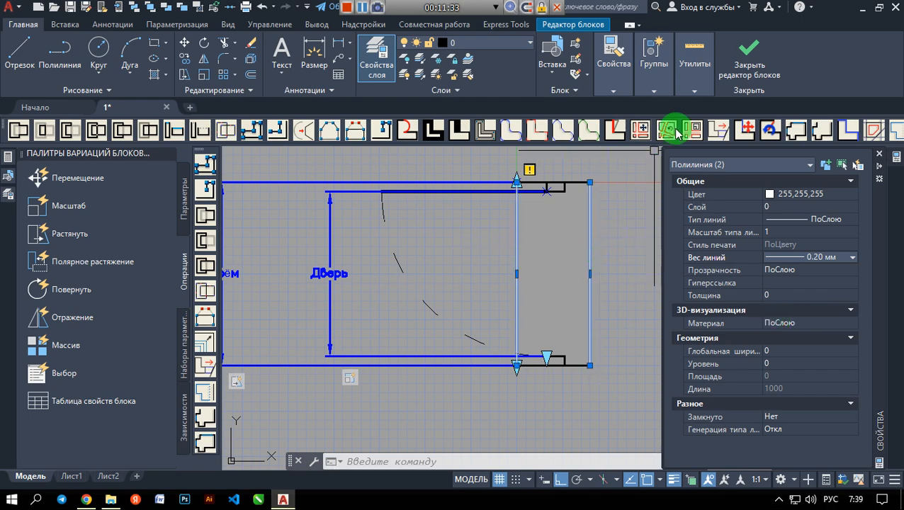
- Close the block editor, saving the changes to the door block, and inspect the doors in the drawing
left_click(748, 55)
left_click(466, 239)
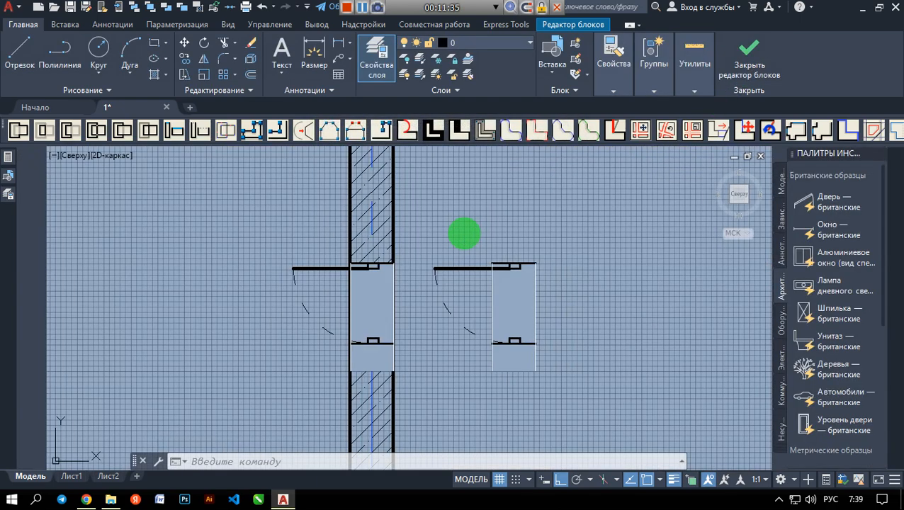
scroll(491, 313, "up", 2)
scroll(309, 325, "up", 1)
scroll(560, 274, "down", 1)
middle_click_drag(579, 272, 499, 266)
scroll(507, 265, "up", 1)
scroll(507, 266, "down", 2)
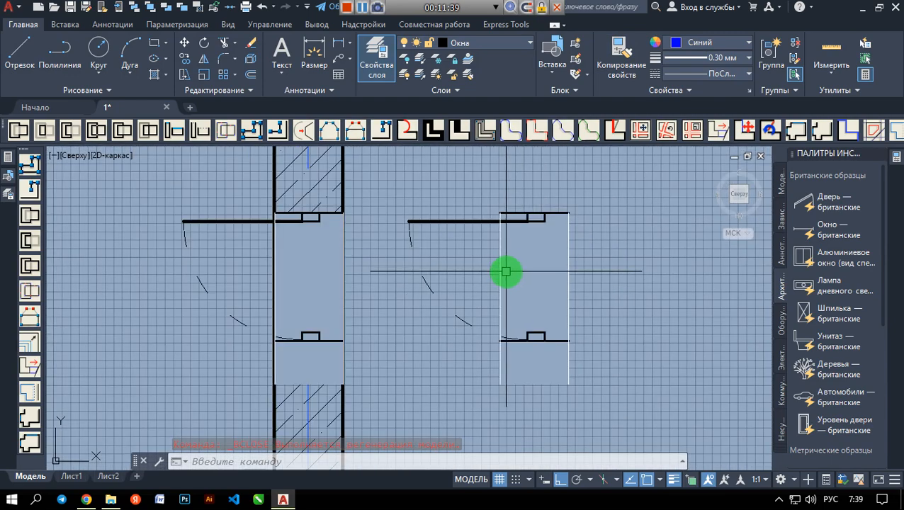
- Reopen the standalone door block in the block editor
left_click(504, 268)
right_click(504, 267)
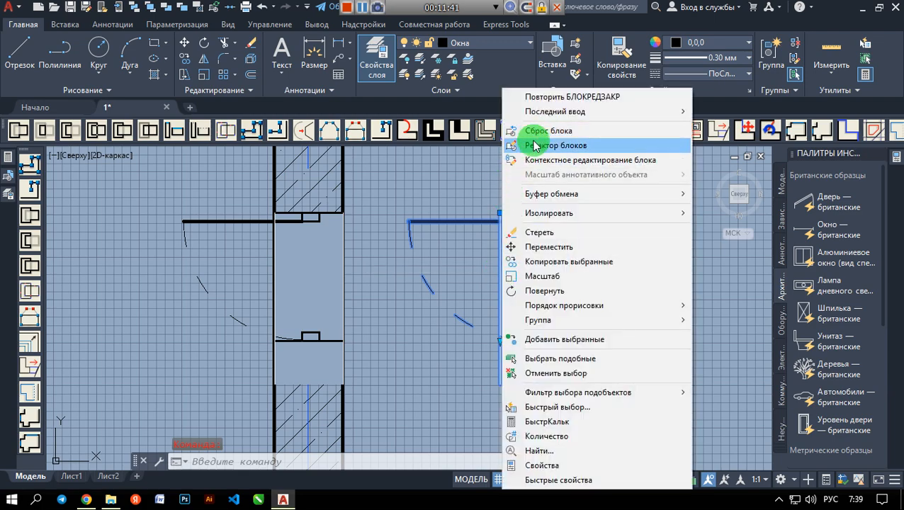
left_click(522, 145)
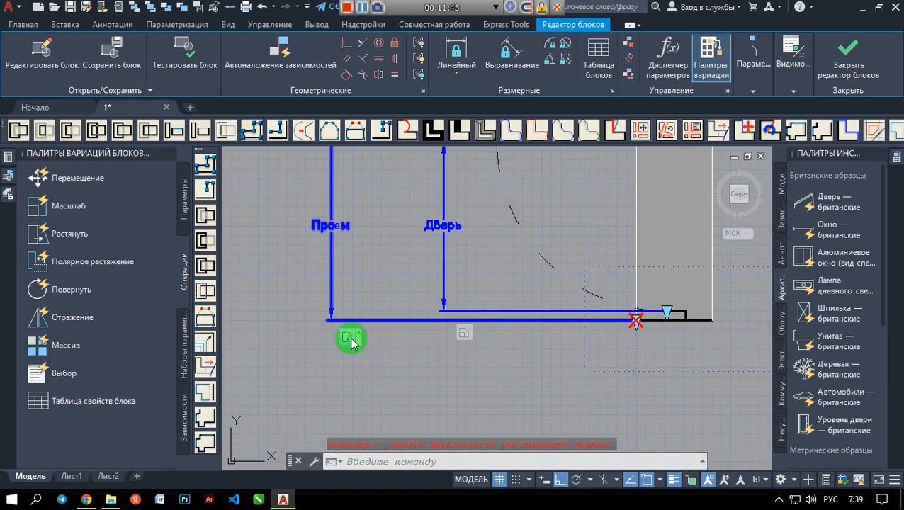
- Modify the Проём stretch action's object set: reframe the lower jamb area and add the two white vertical edge lines
right_click(352, 342)
mouse_move(418, 369)
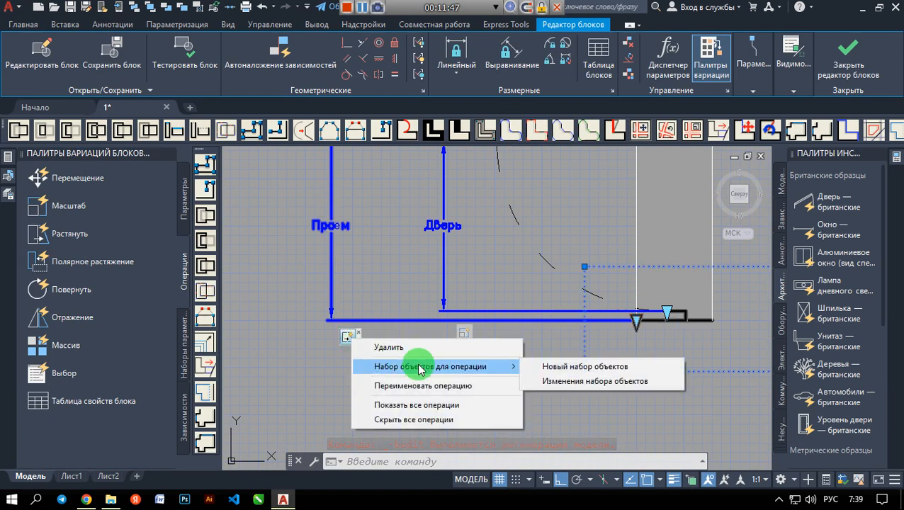
left_click(578, 381)
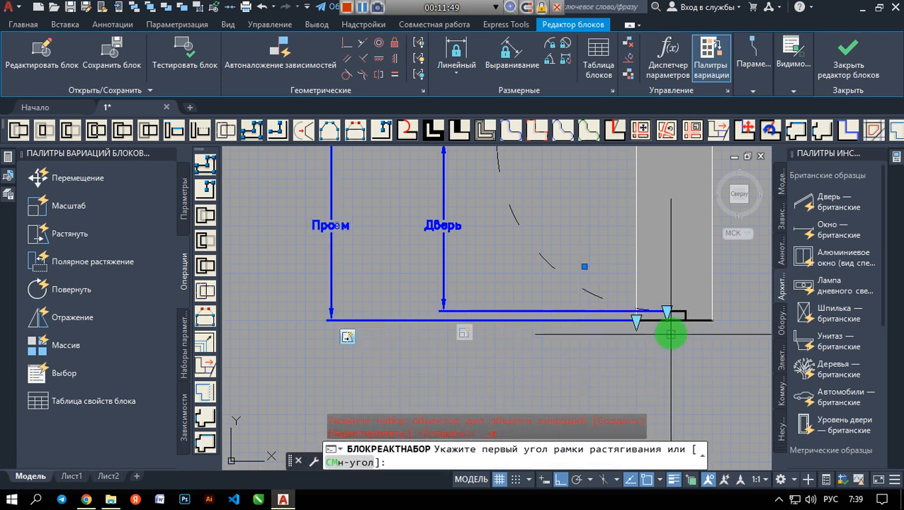
middle_click_drag(668, 333, 591, 345)
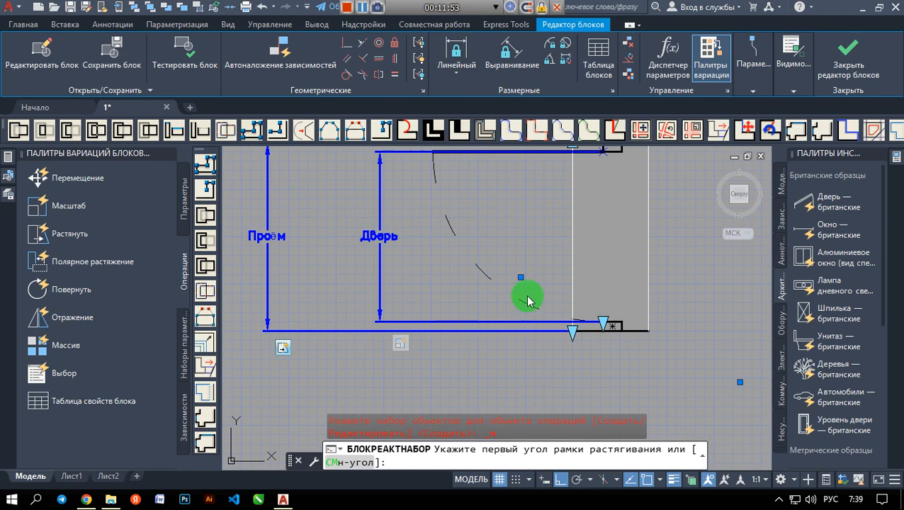
scroll(528, 301, "down", 2)
scroll(524, 312, "up", 2)
middle_click_drag(631, 305, 509, 307)
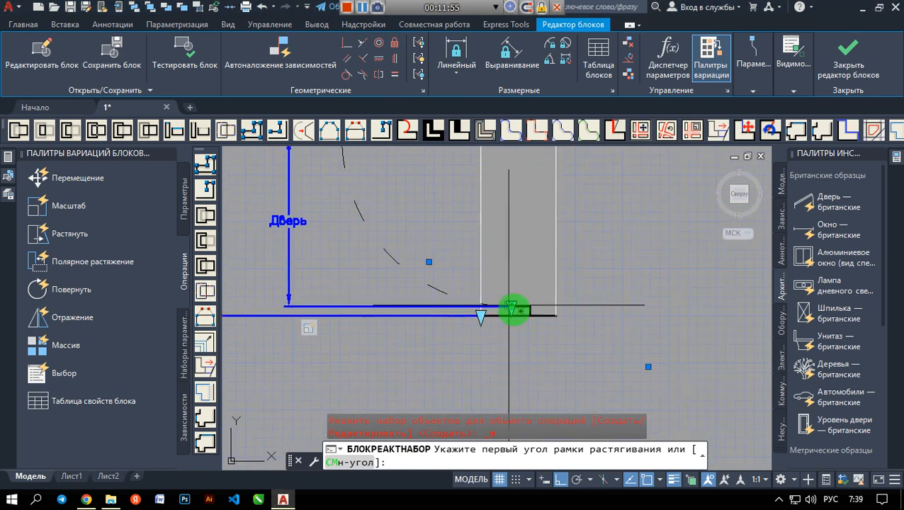
scroll(534, 313, "up", 3)
left_click(636, 353)
left_click(332, 206)
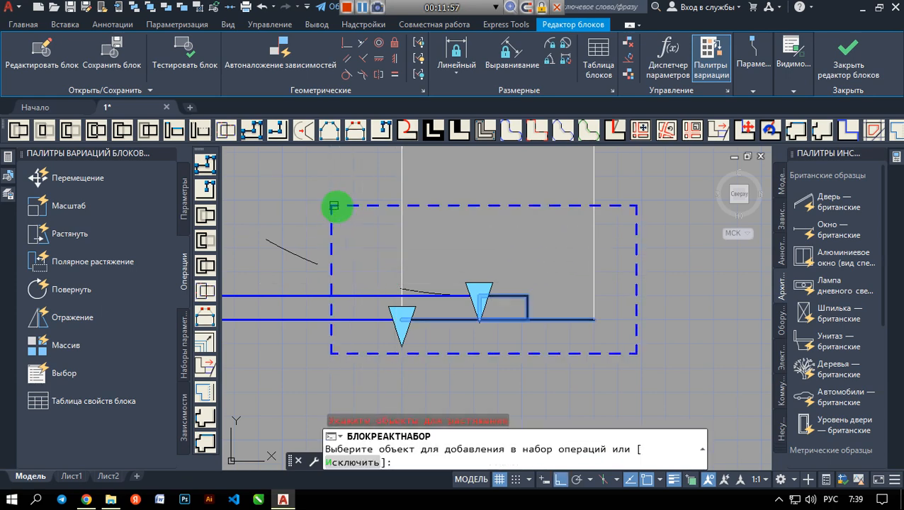
left_click(597, 233)
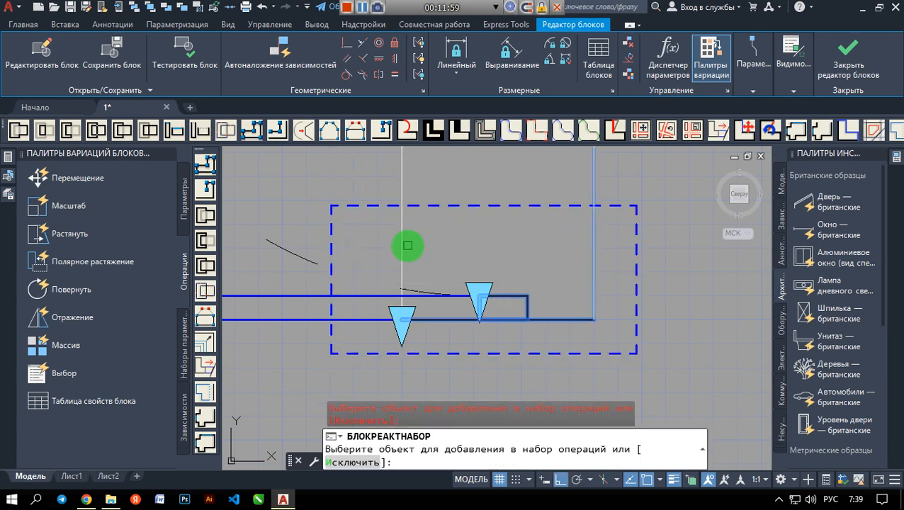
key("Return")
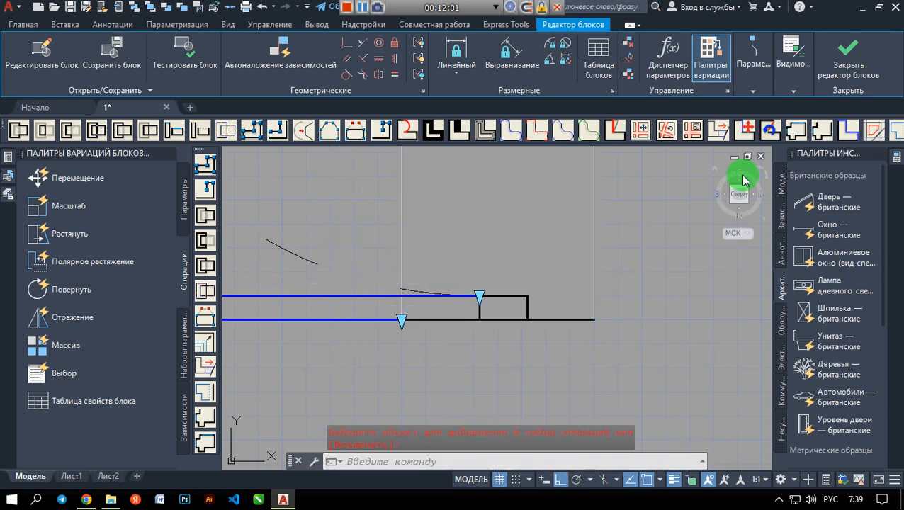
- Close the block editor with the changes saved and inspect the standalone door block beside the wall
left_click(840, 64)
left_click(460, 232)
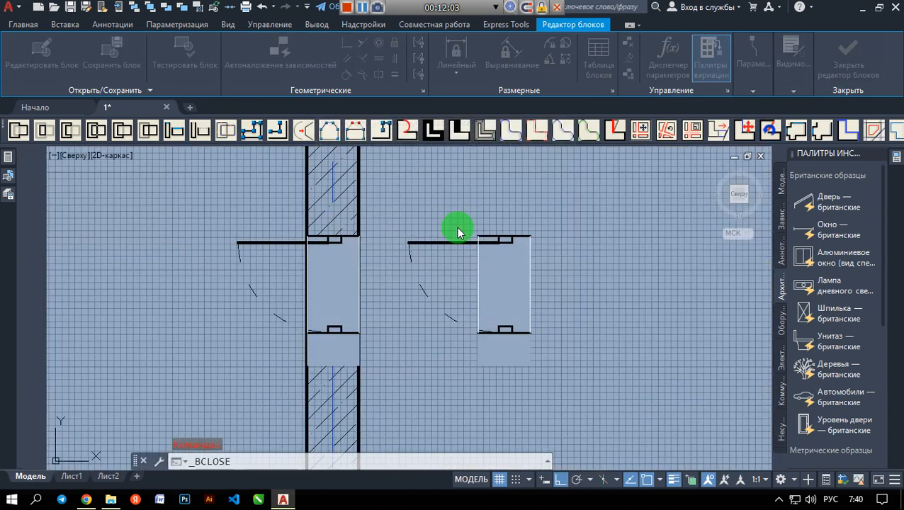
left_click(480, 303)
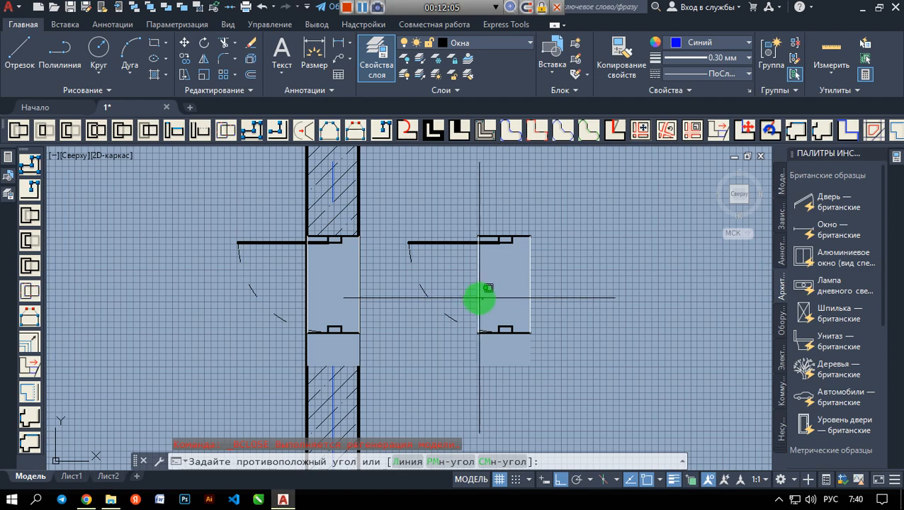
left_click(476, 298)
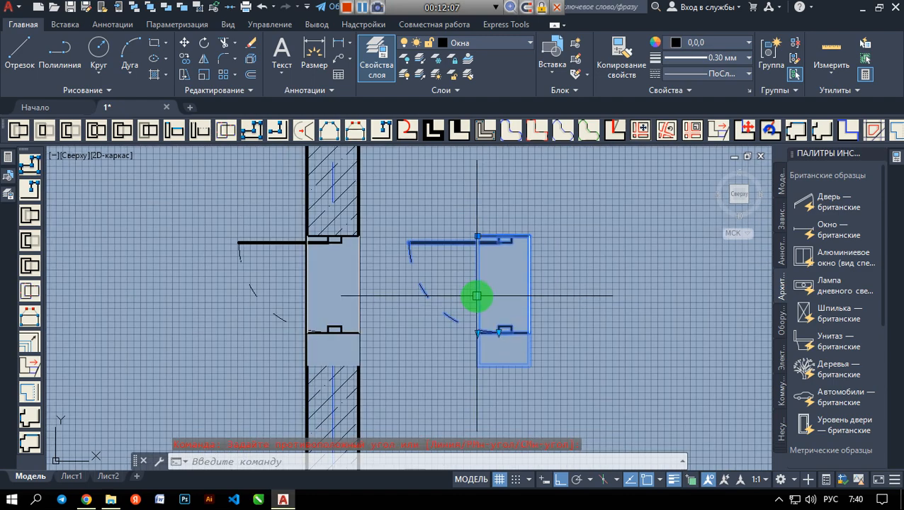
scroll(494, 288, "up", 2)
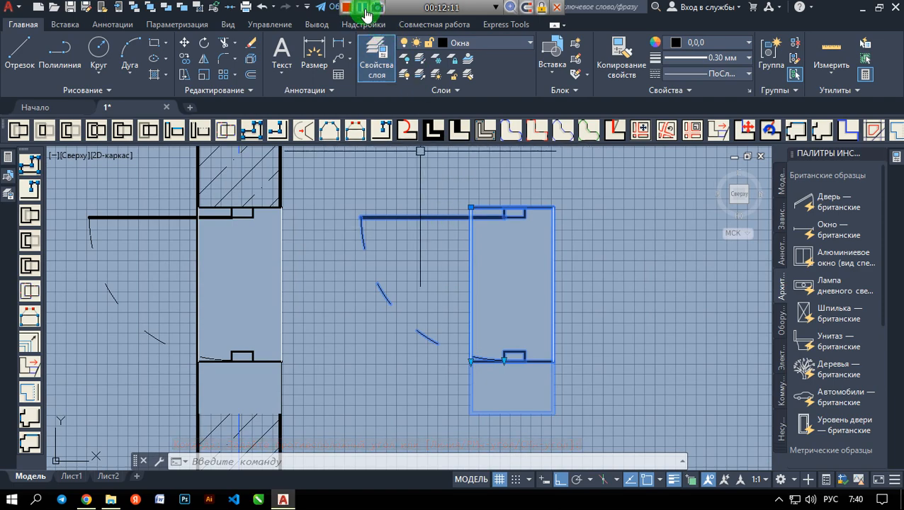
scroll(488, 312, "down", 2)
scroll(488, 308, "up", 2)
scroll(489, 301, "down", 2)
scroll(490, 301, "up", 2)
key("Escape")
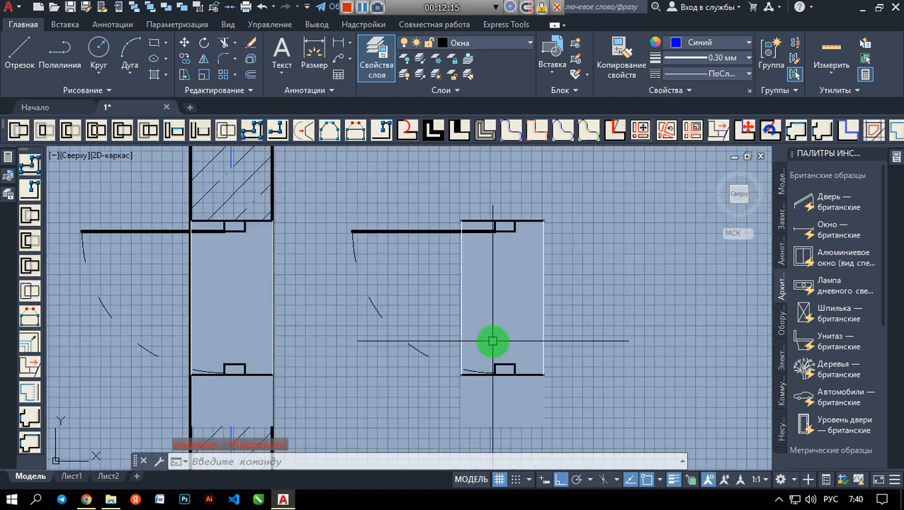
- Set the standalone door block's Проём parameter to 1000
left_click(461, 324)
left_click(461, 323)
left_click(874, 164)
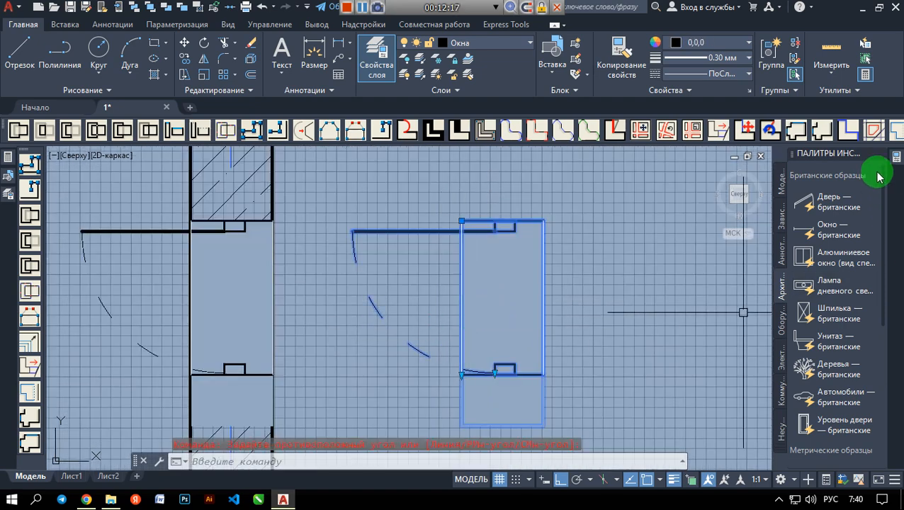
scroll(811, 410, "down", 3)
left_click(788, 456)
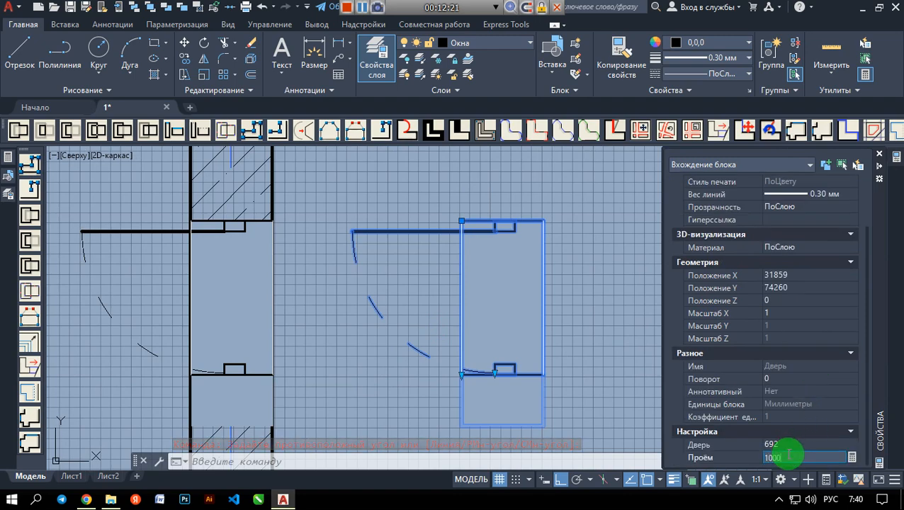
key("Return")
- Set the standalone door block's Дверь parameter to 900
left_click(781, 444)
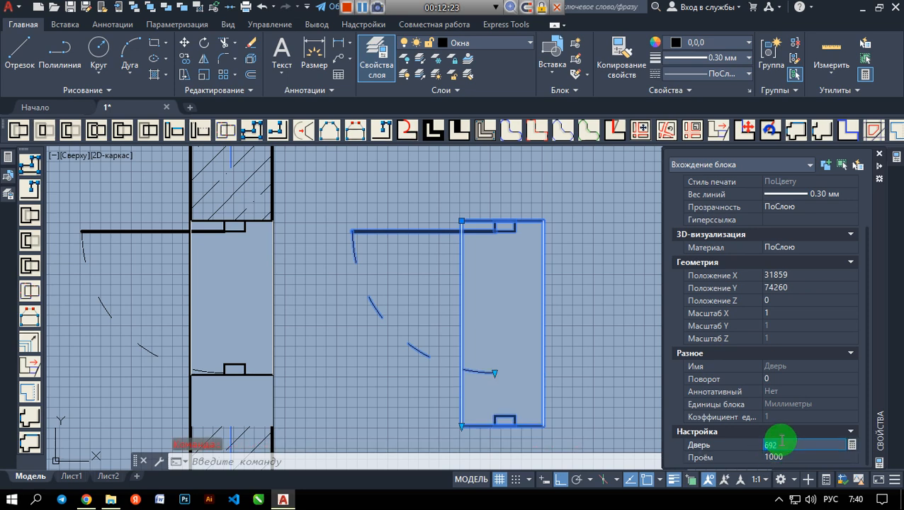
key("Return")
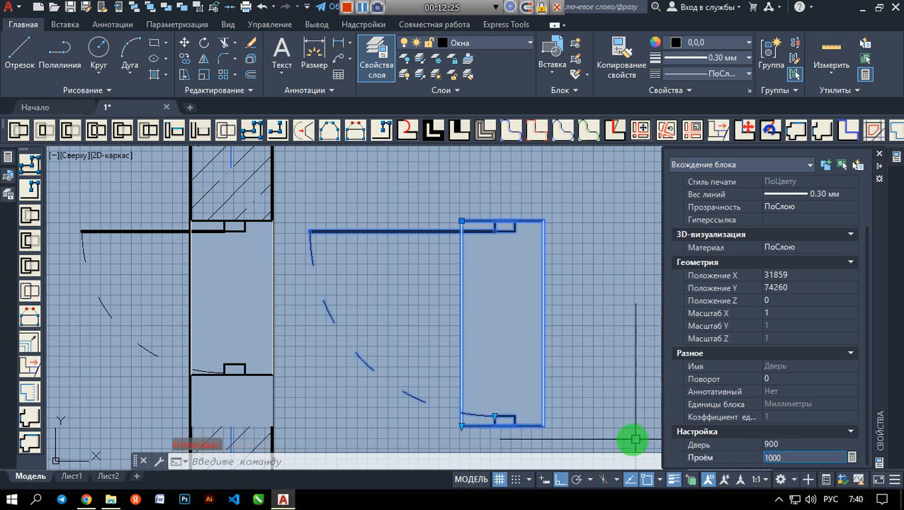
scroll(498, 410, "down", 2)
scroll(358, 383, "up", 2)
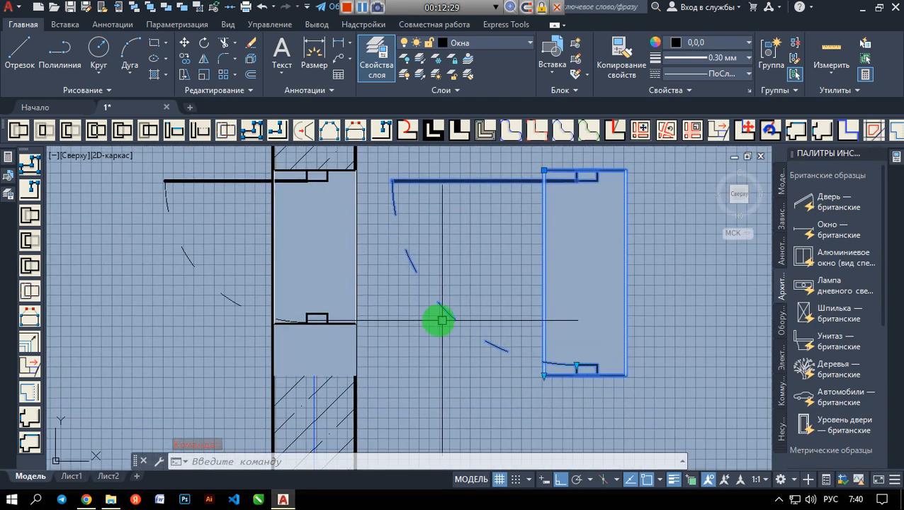
scroll(283, 287, "down", 2)
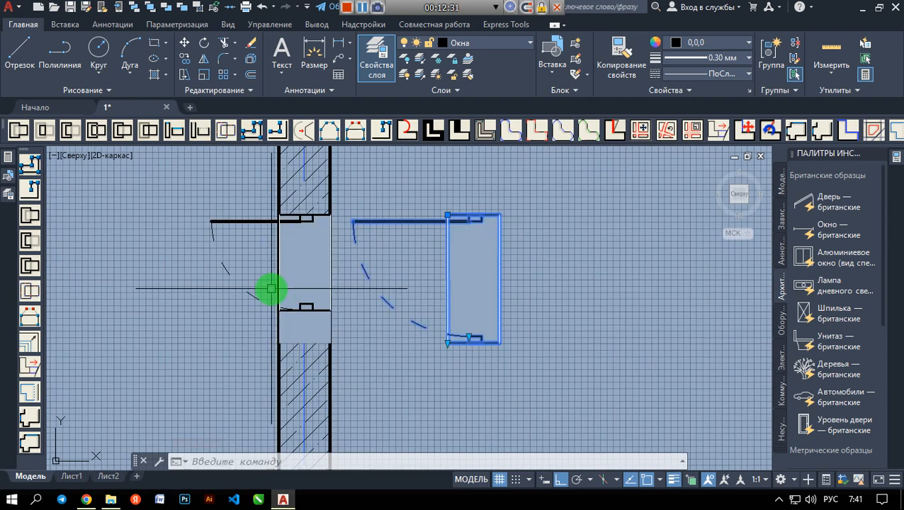
- Delete the door block inserted in the vertical wall, keeping the standalone copy beside it
left_click(347, 8)
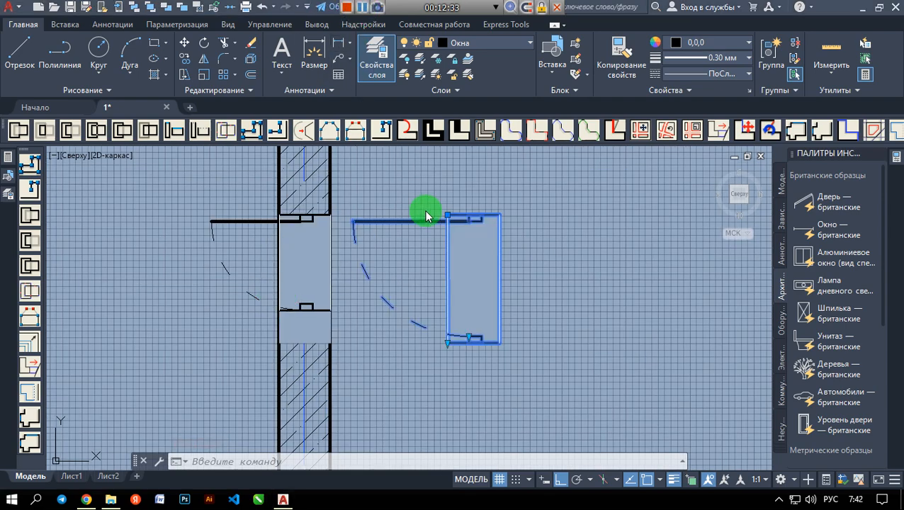
scroll(451, 279, "down", 2)
scroll(440, 285, "up", 2)
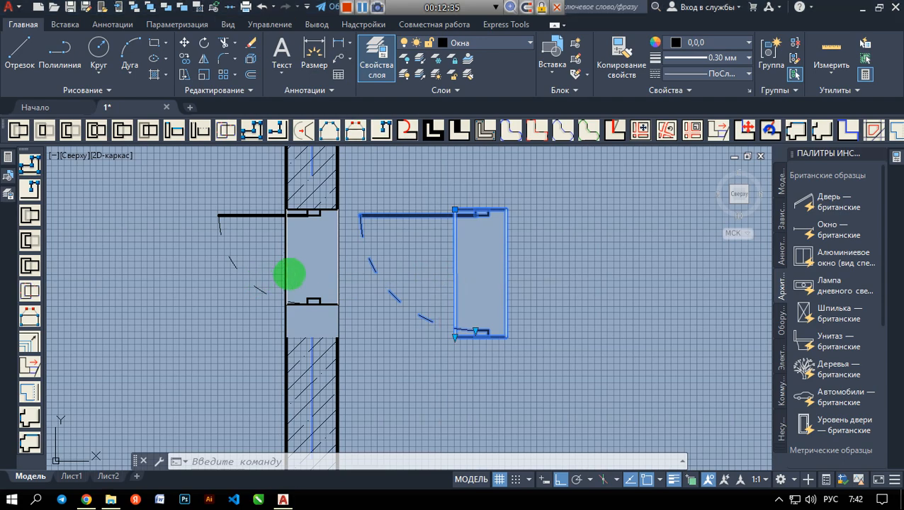
scroll(278, 270, "down", 2)
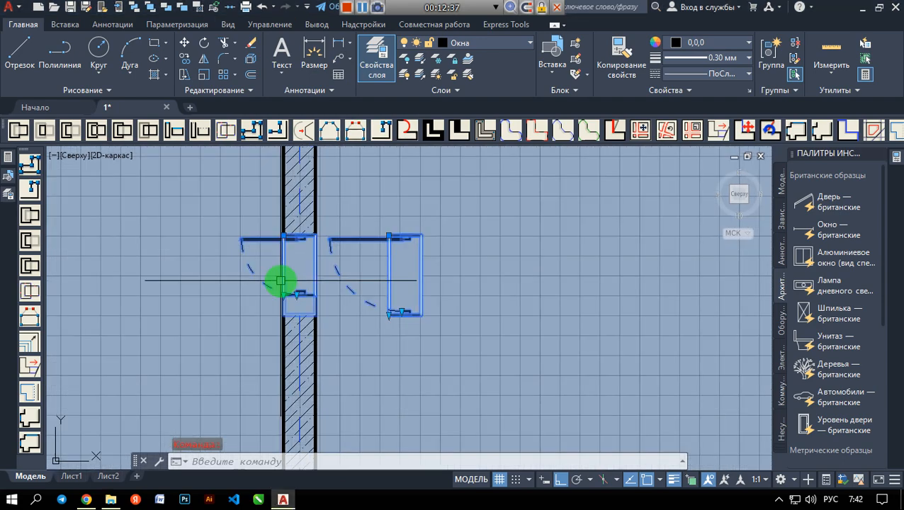
key("Delete")
key("ctrl+z")
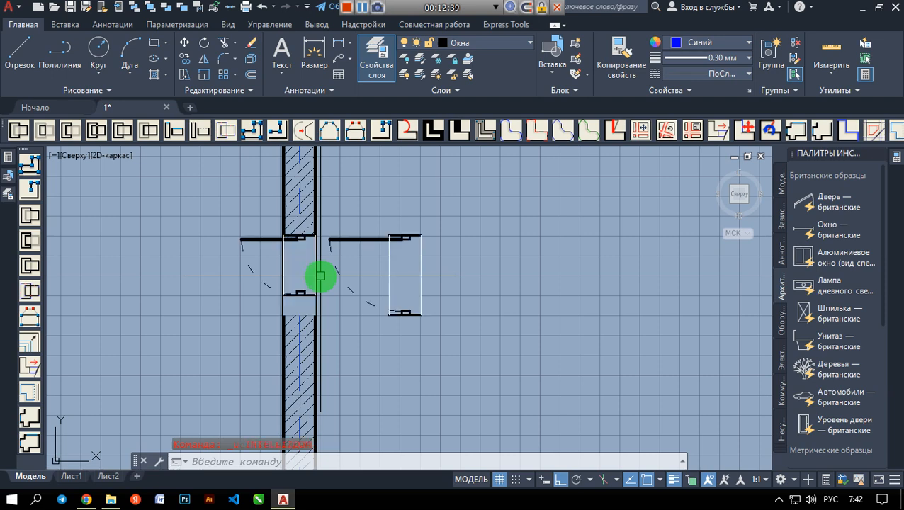
key("Delete")
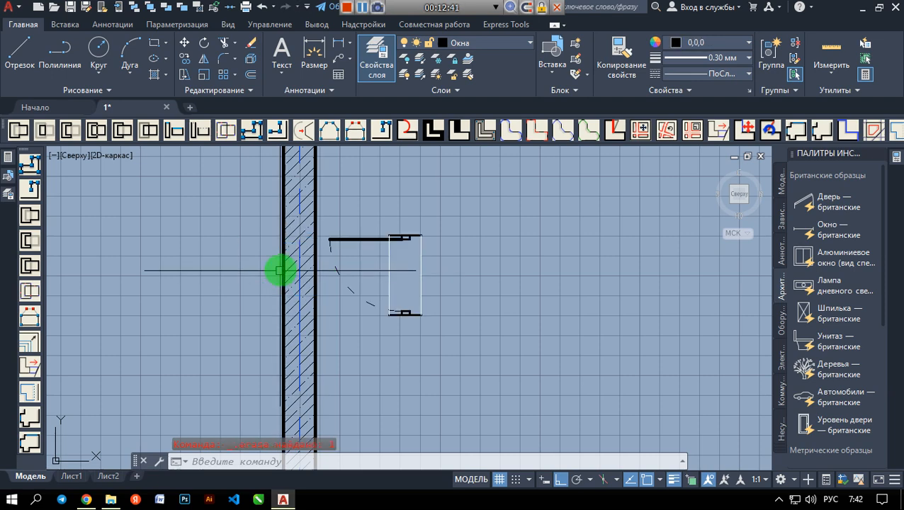
- Move the standalone door block about 3650 units straight down alongside the outer wall, near the partition junctions
scroll(346, 277, "down", 5)
scroll(369, 282, "up", 3)
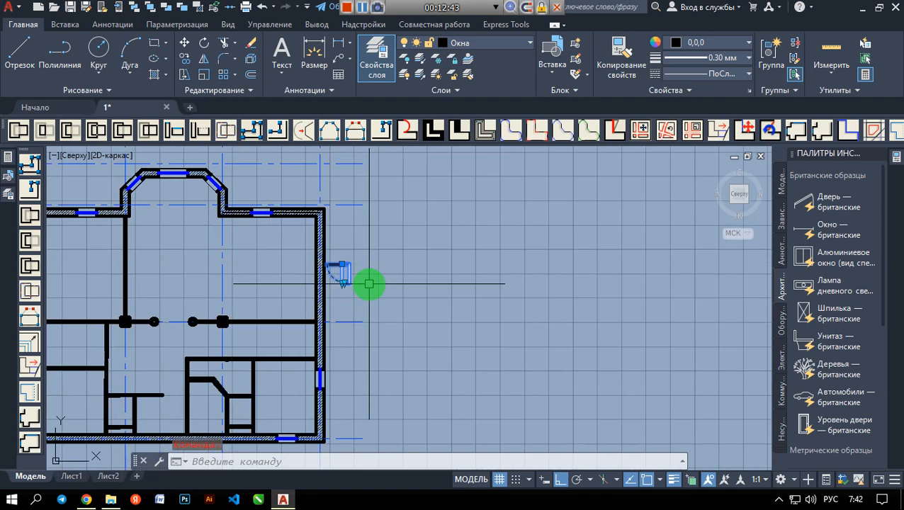
scroll(398, 248, "up", 4)
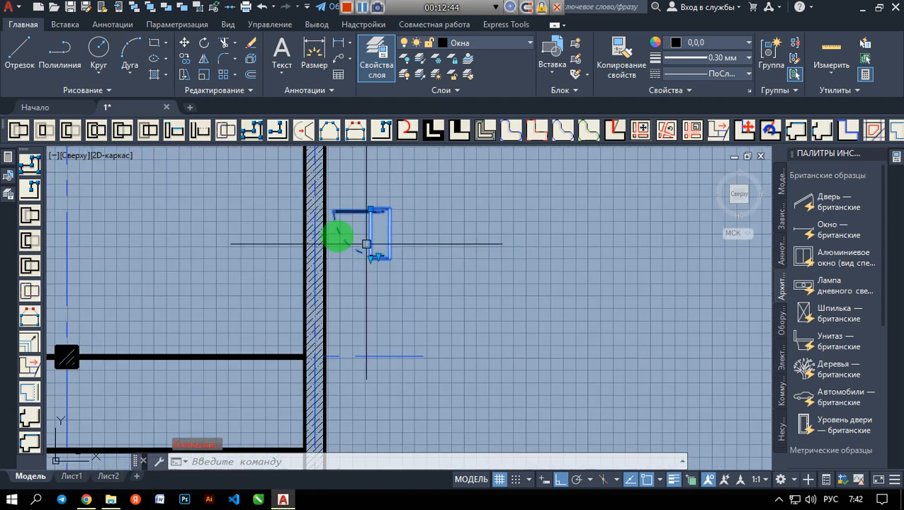
left_click(184, 45)
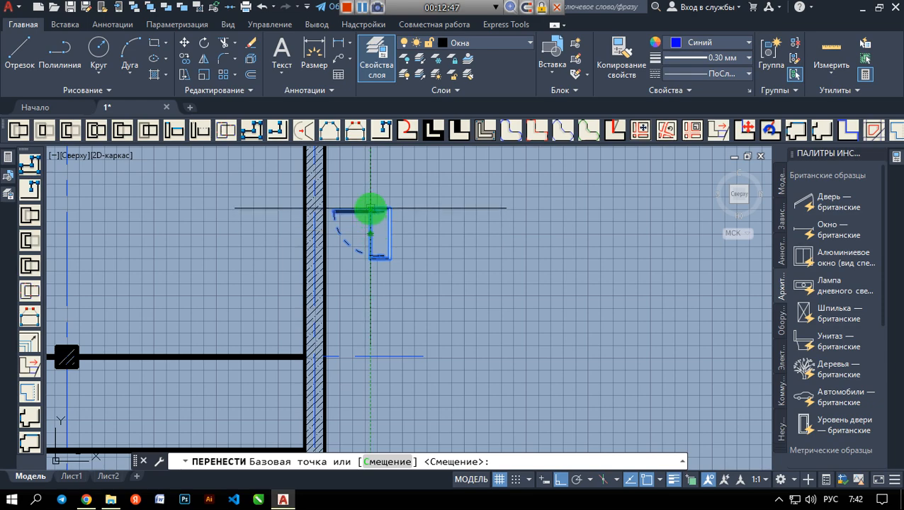
left_click(370, 210)
scroll(315, 299, "down", 4)
scroll(390, 312, "up", 2)
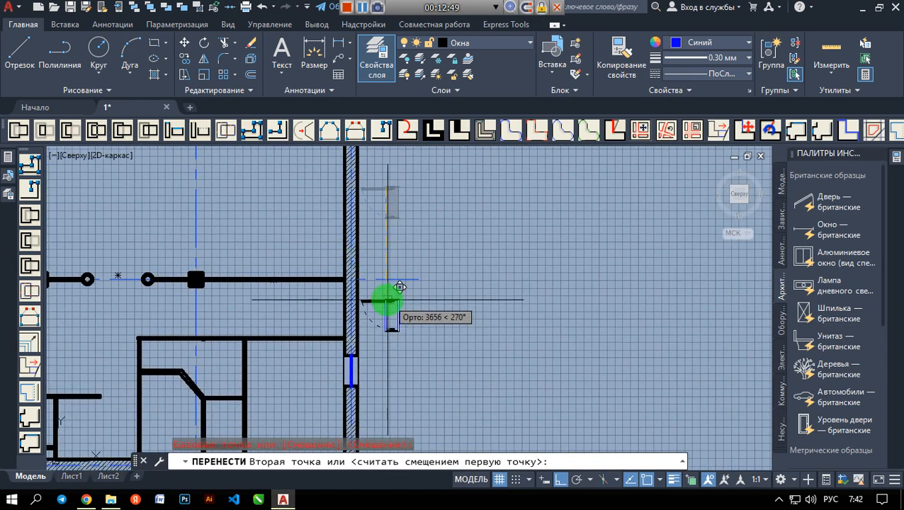
left_click(399, 287)
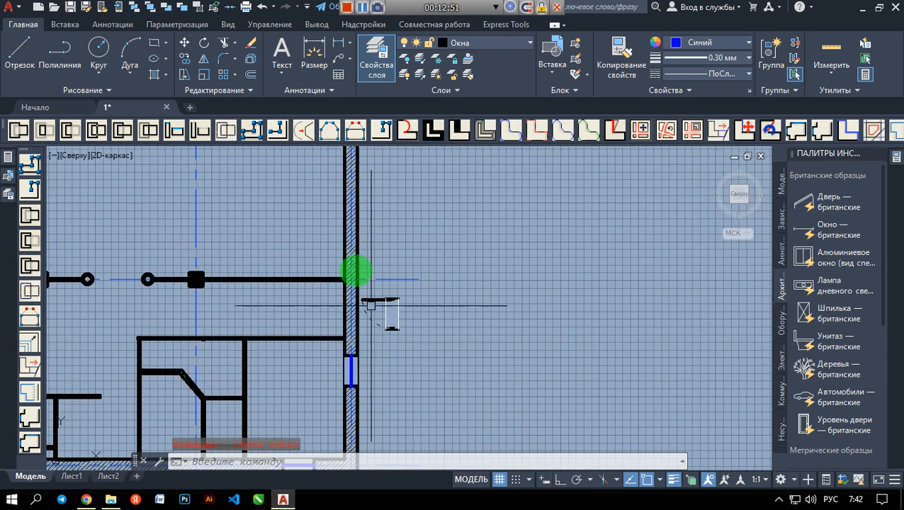
- Move the door by its upper-left corner into the outer wall, at the midpoint between the two partition junctions on the inner face
left_click(185, 44)
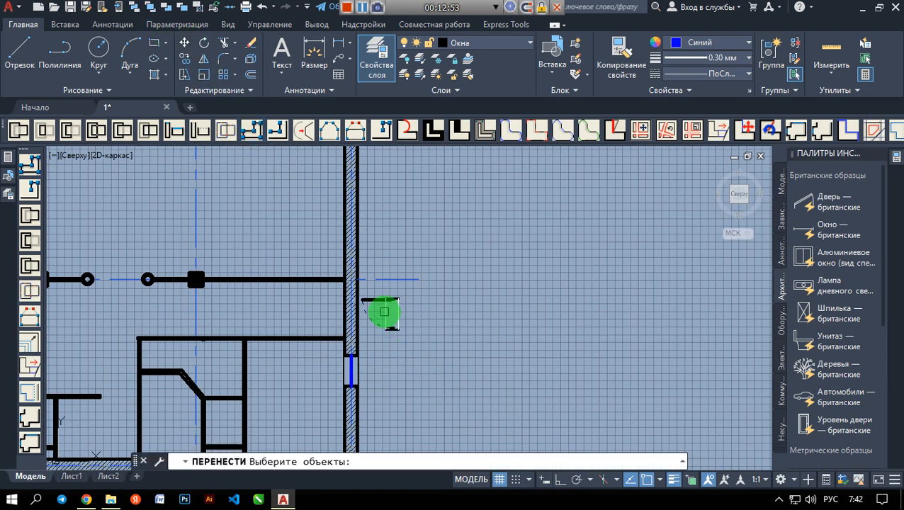
left_click(384, 306)
scroll(380, 308, "up", 2)
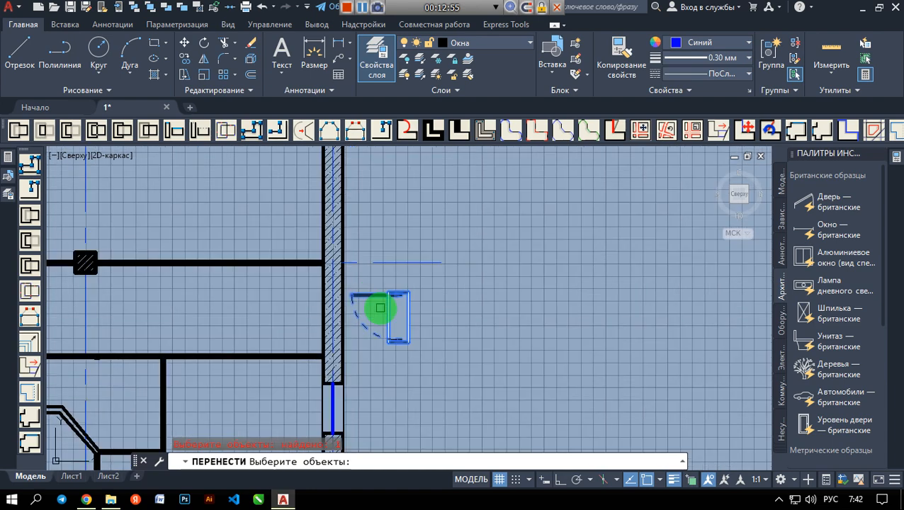
key("Return")
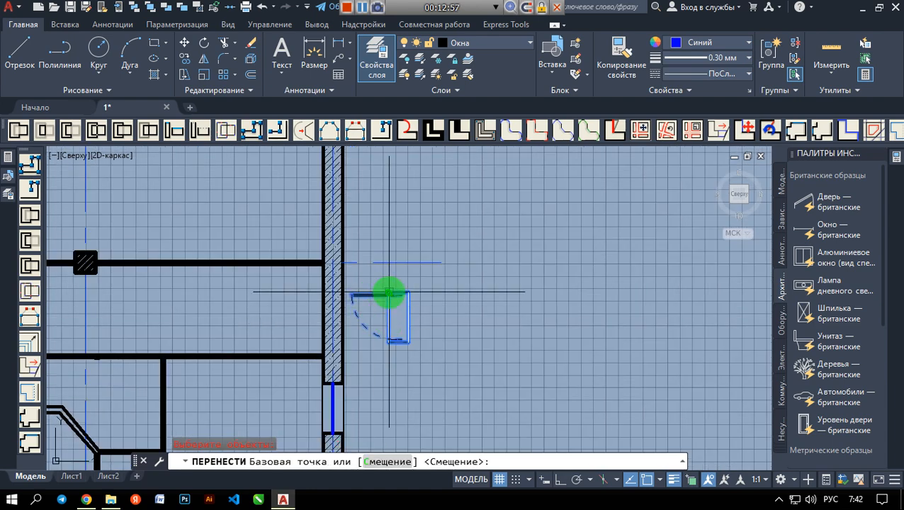
left_click(384, 295)
right_click(301, 277, "shift")
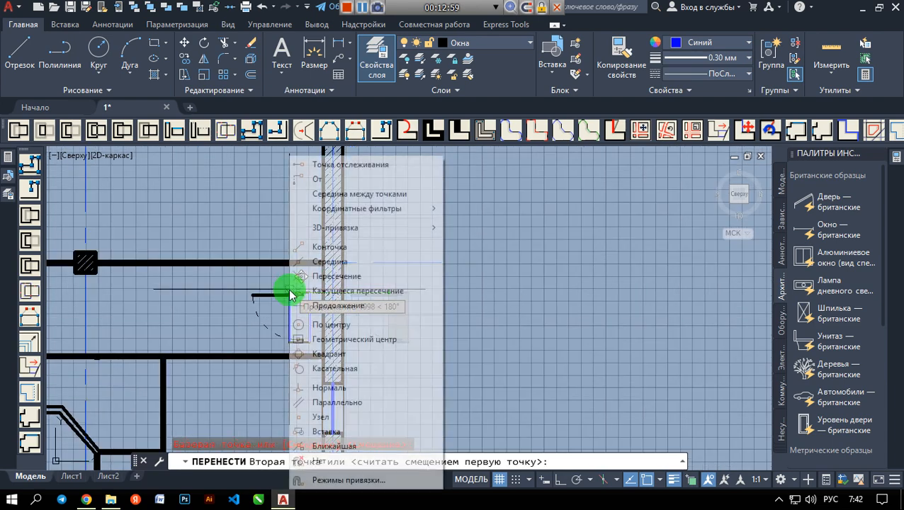
left_click(343, 195)
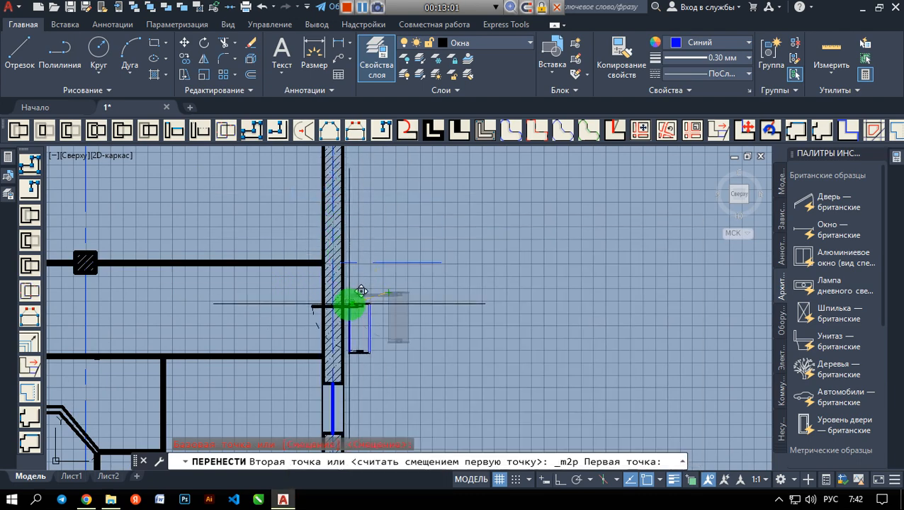
left_click(323, 267)
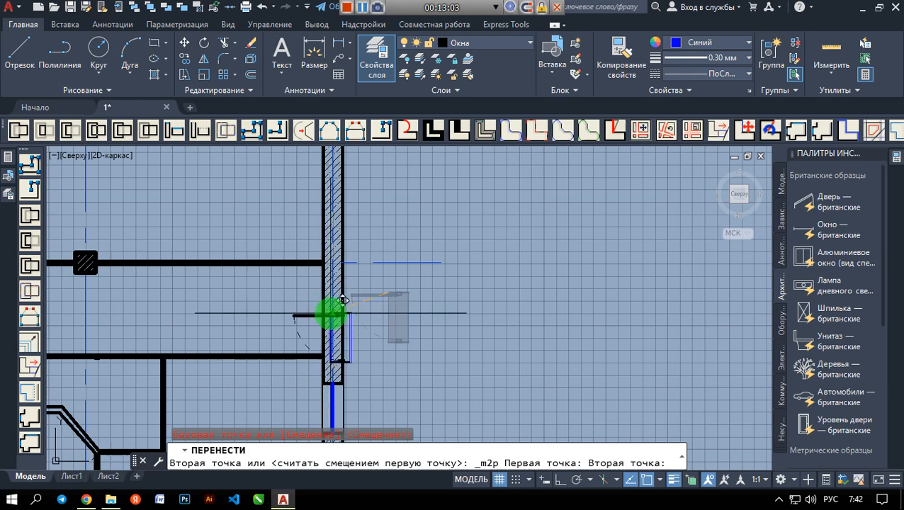
scroll(323, 353, "up", 4)
left_click(323, 360)
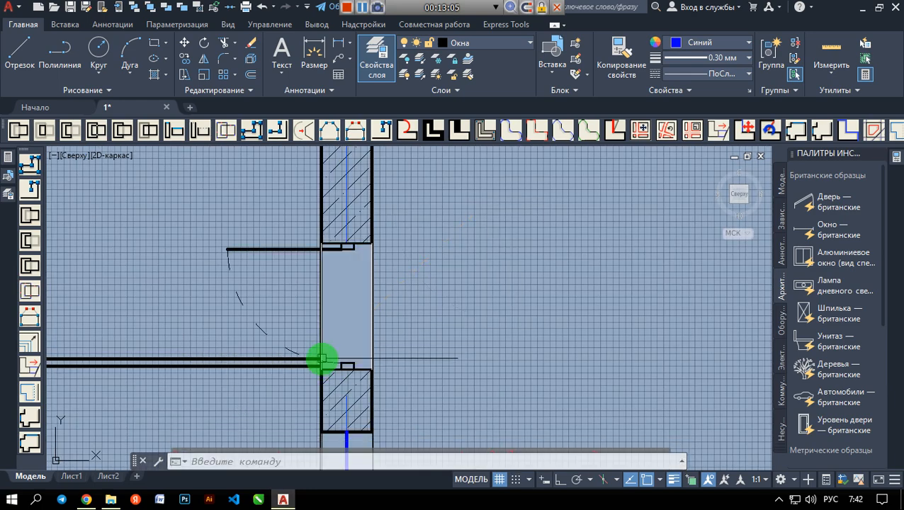
- Undo the door's placement in the outer wall so it sits outside the wall again
scroll(347, 302, "down", 2)
mouse_move(353, 301)
middle_mouse_down()
mouse_move(410, 332)
mouse_move(405, 344)
middle_mouse_up()
key("ctrl+z")
key("ctrl+z")
key("ctrl+z")
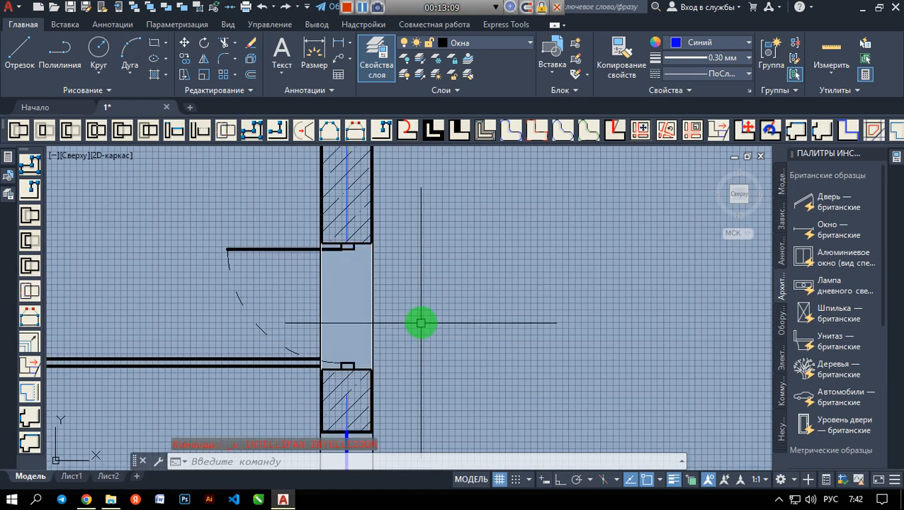
- Move the door block from outside the outer wall into the room between the two horizontal partitions
left_click(385, 303)
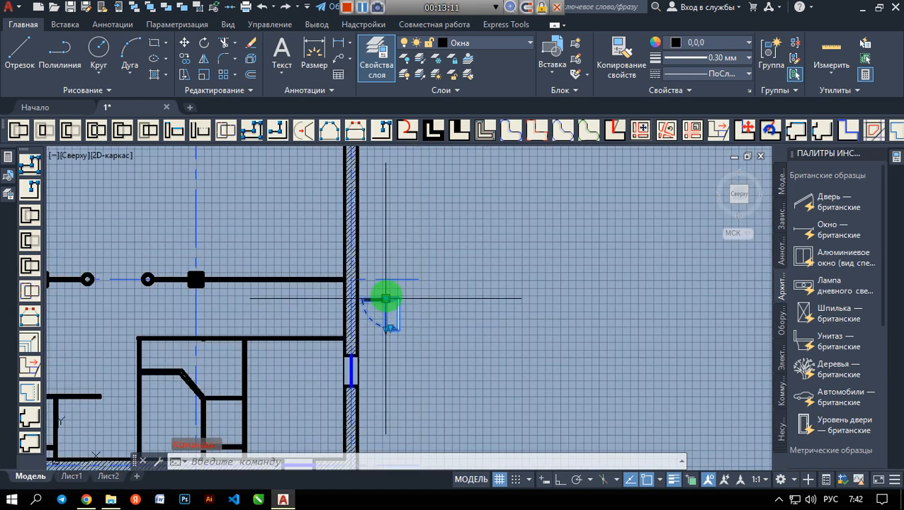
left_click(159, 69)
left_click(184, 45)
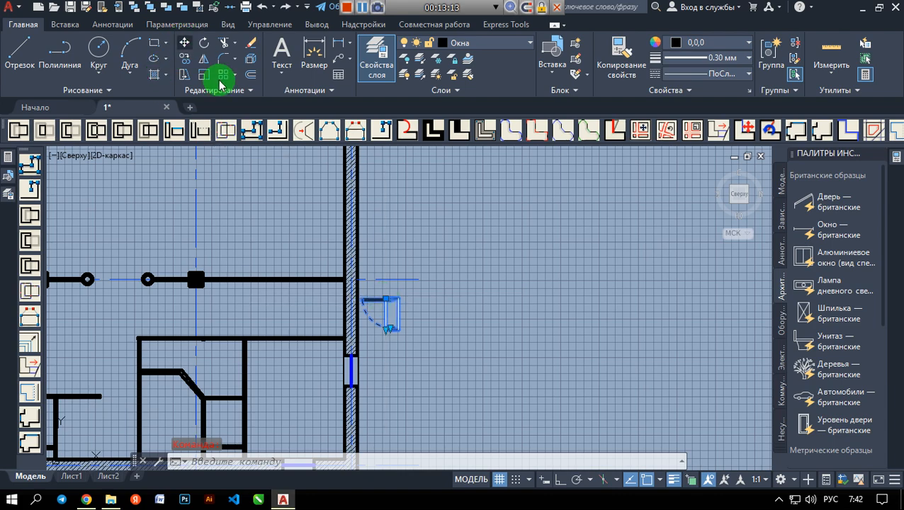
left_click(385, 311)
left_click(319, 308)
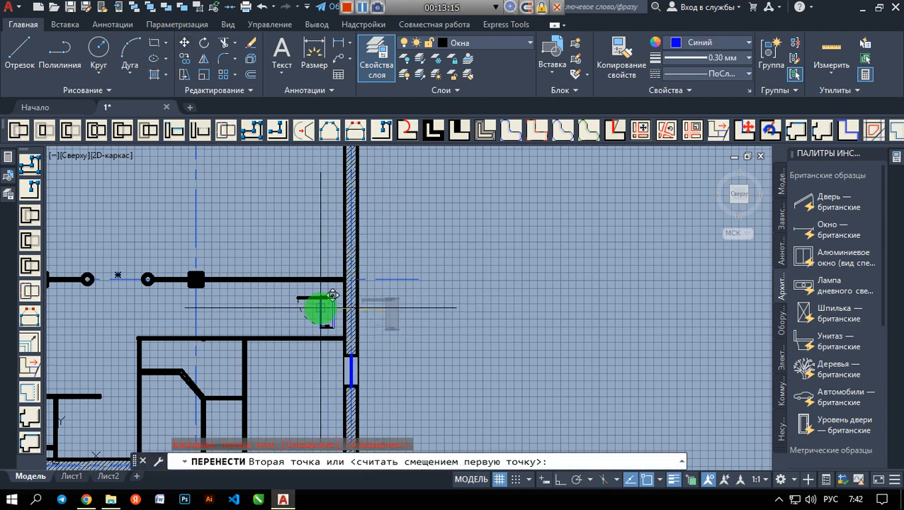
scroll(321, 308, "up", 5)
scroll(323, 308, "down", 6)
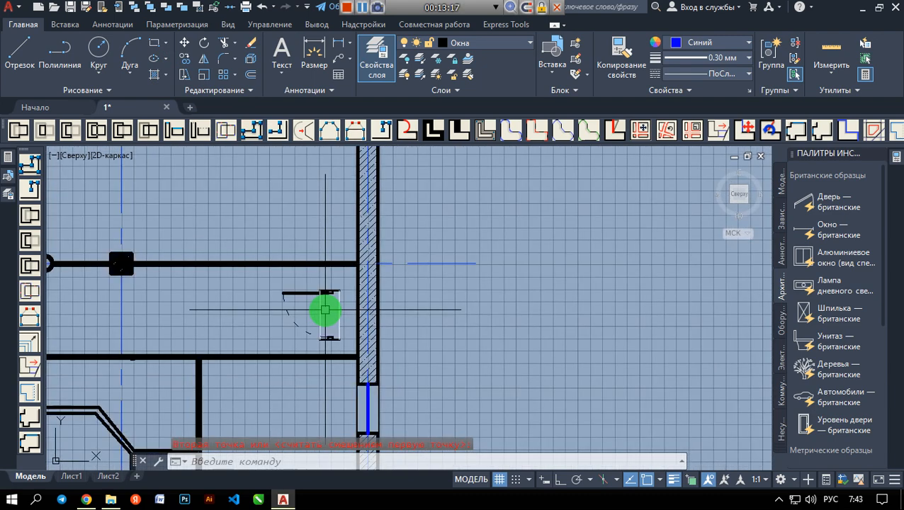
scroll(326, 309, "up", 3)
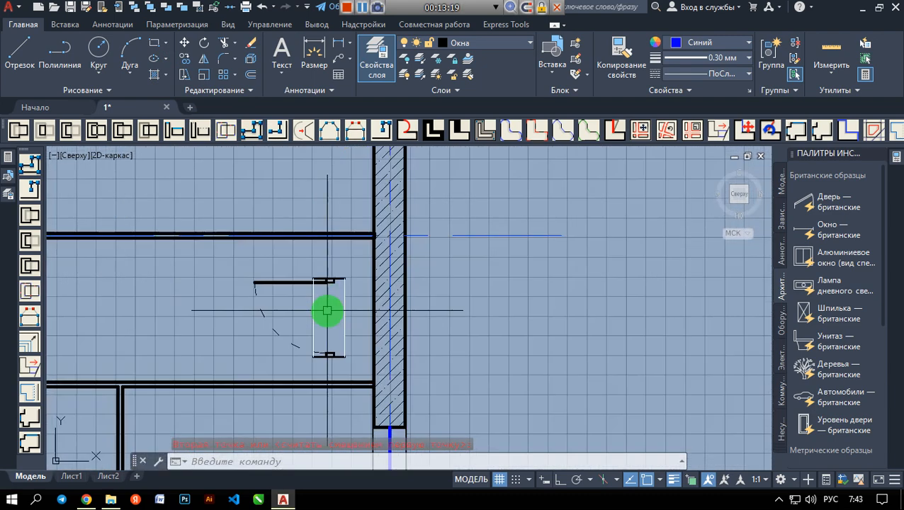
scroll(326, 310, "up", 2)
- Move the door by its upper-right corner to the midpoint between the two partition junctions on the outer wall's inner face
left_click(223, 77)
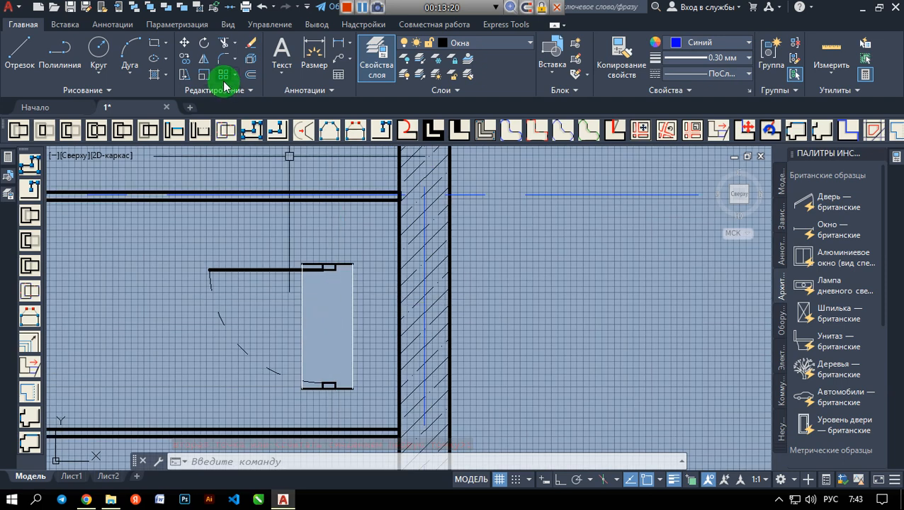
left_click(186, 43)
left_click(353, 283)
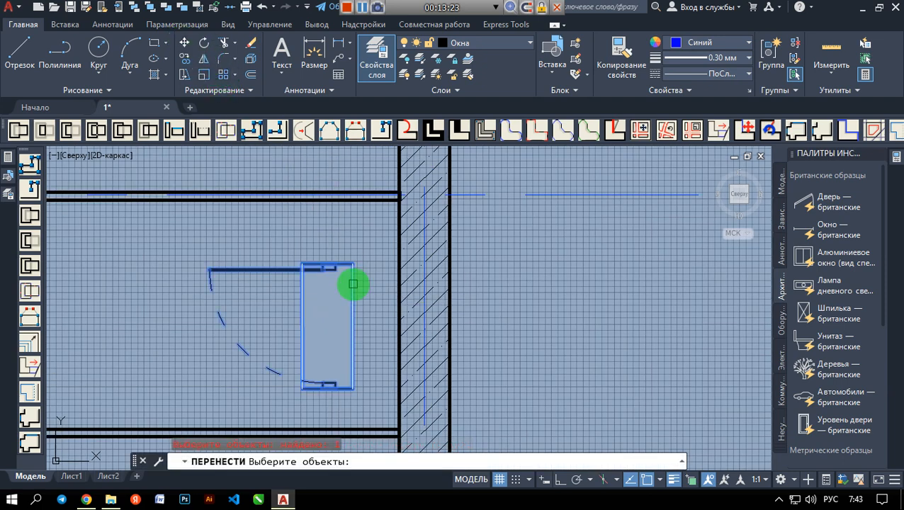
key("Return")
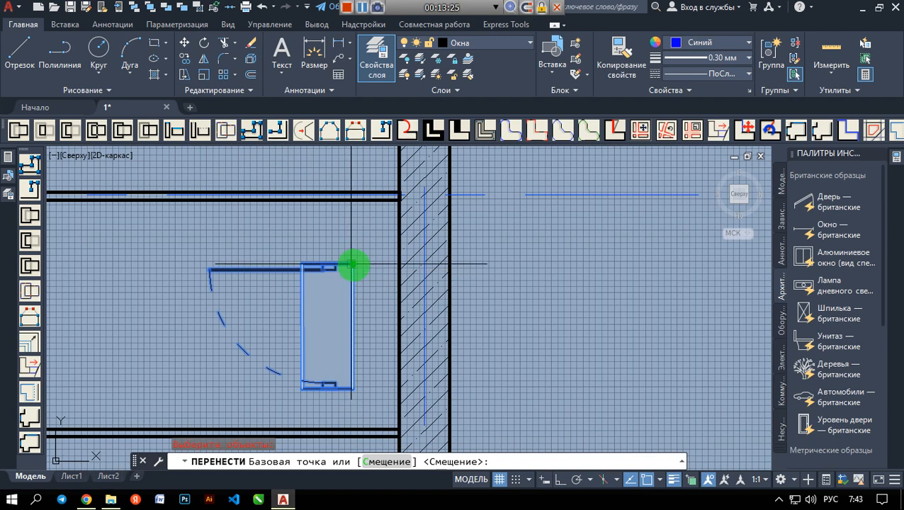
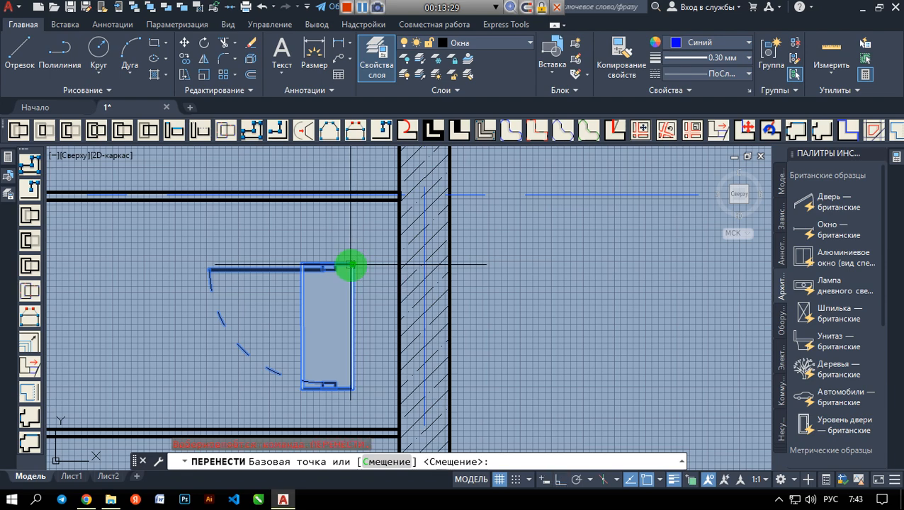
left_click(350, 266)
right_click(361, 260, "shift")
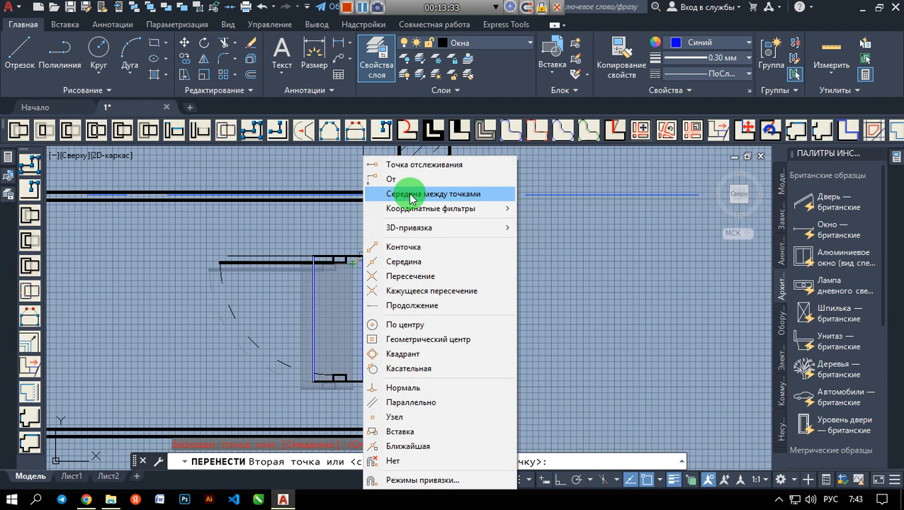
left_click(411, 198)
scroll(393, 209, "up", 5)
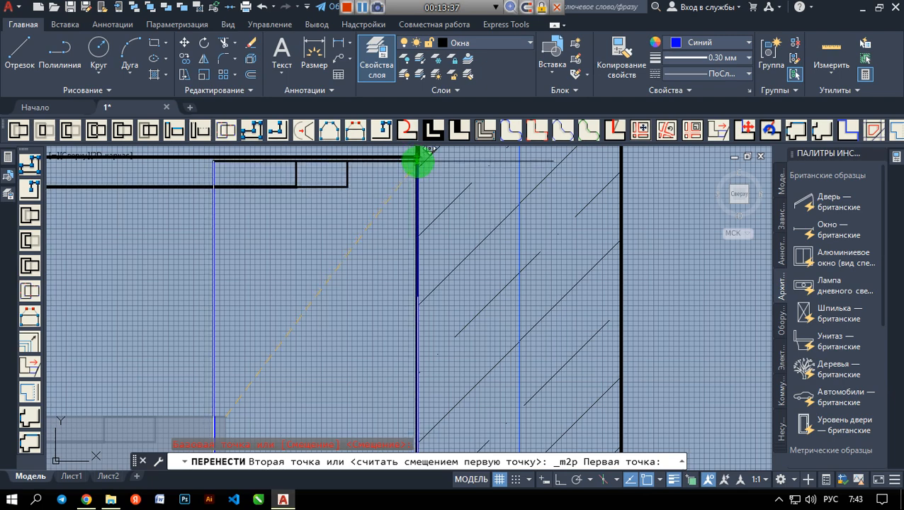
left_click(417, 157)
scroll(422, 230, "down", 3)
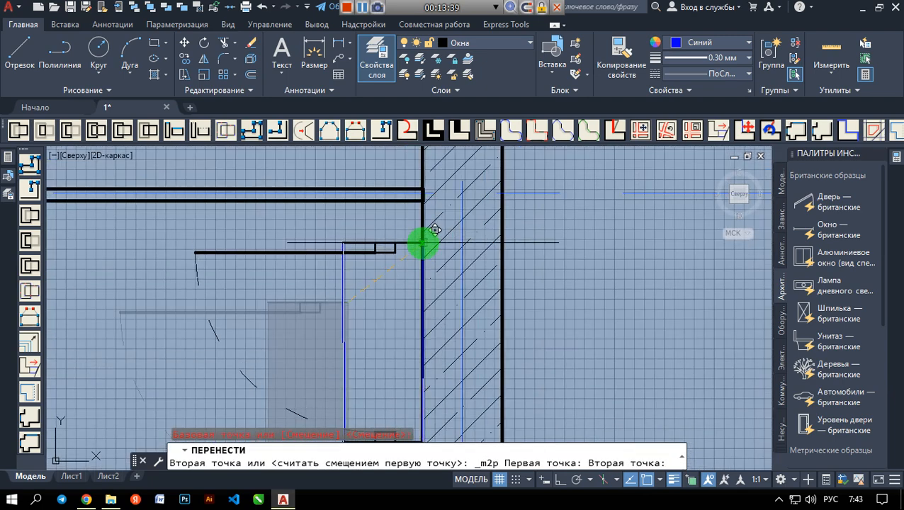
middle_click_drag(436, 273, 445, 228)
middle_click_drag(455, 329, 461, 221)
scroll(459, 222, "down", 3)
scroll(462, 376, "up", 8)
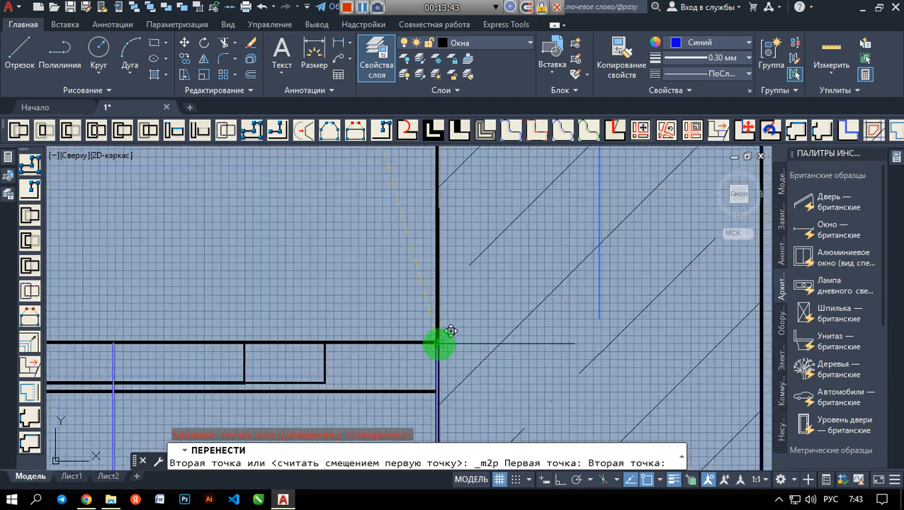
left_click(438, 343)
scroll(447, 323, "down", 5)
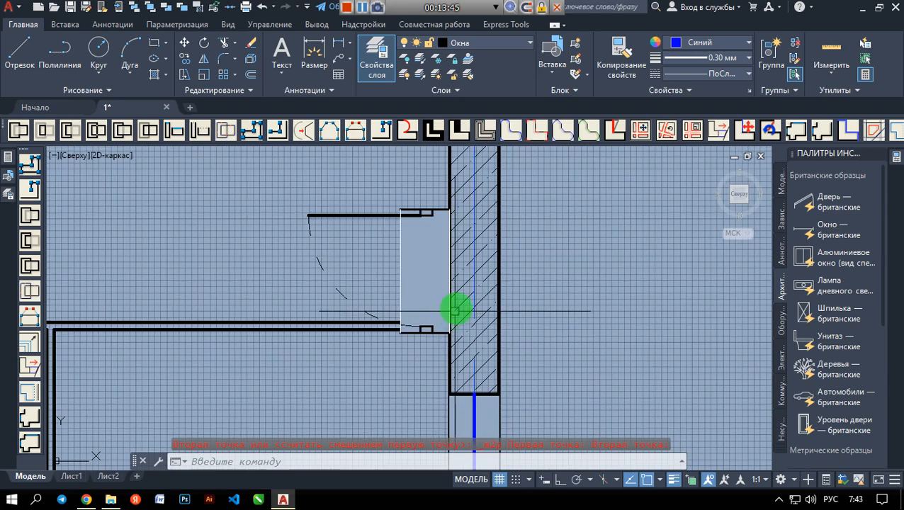
scroll(465, 283, "up", 4)
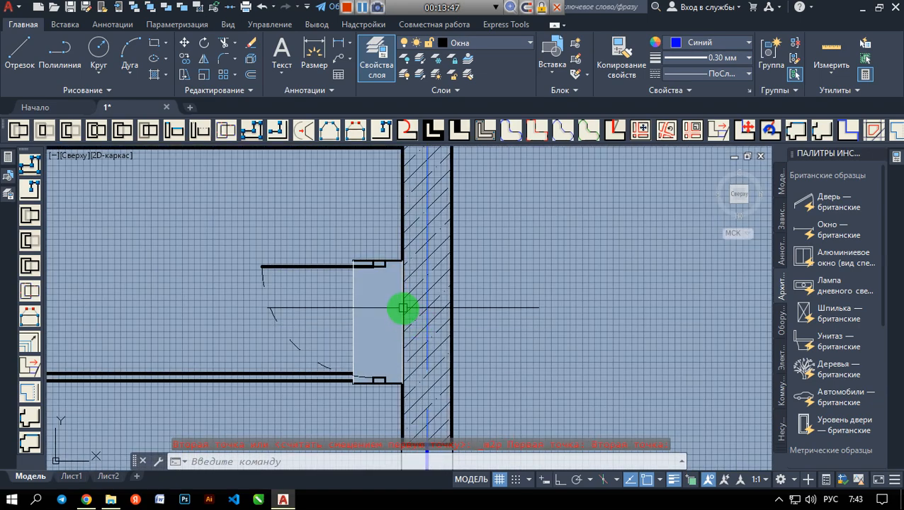
left_click(396, 306)
left_click(339, 287)
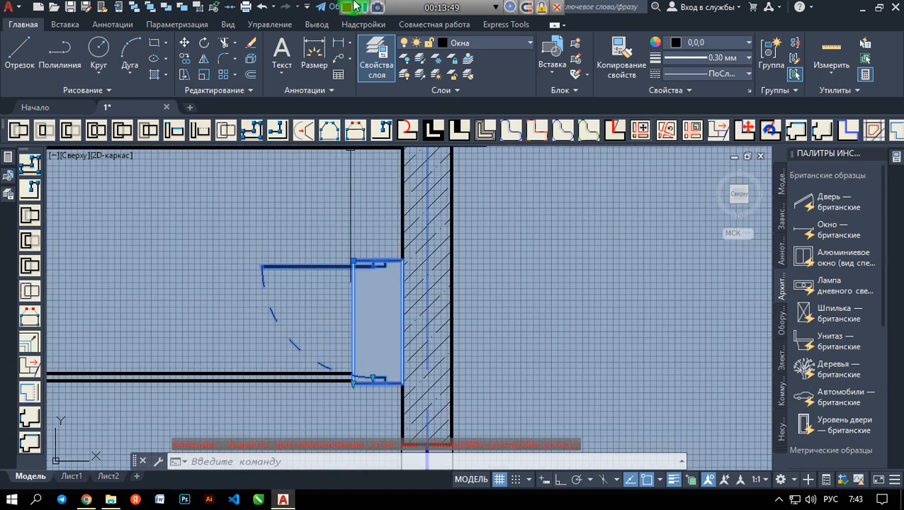
key("ctrl+z")
- Move the door by a point on its inner edge line to the midpoint between the two partition junctions, setting it into the outer wall
left_click(353, 270)
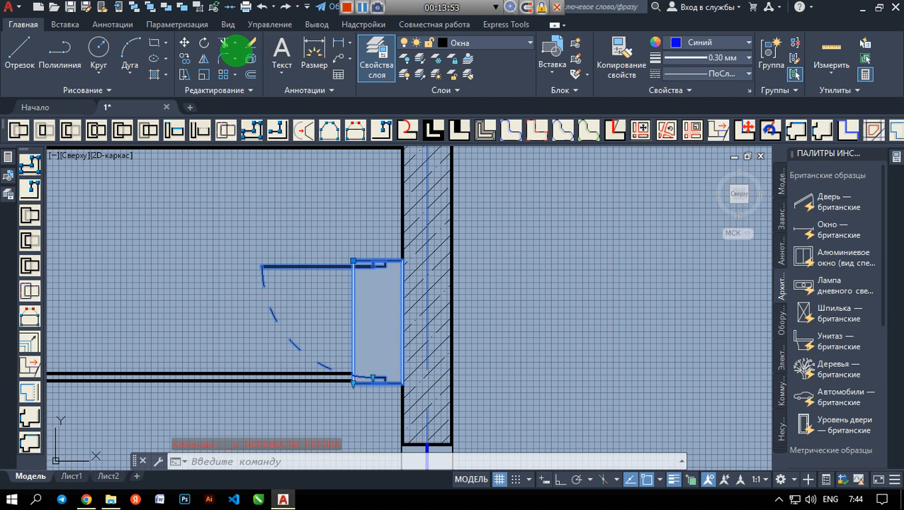
left_click(183, 47)
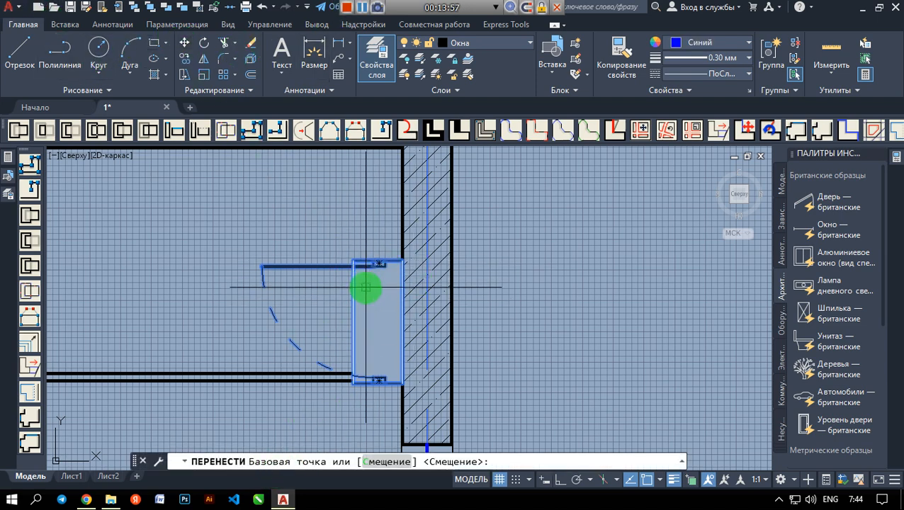
left_click(354, 288)
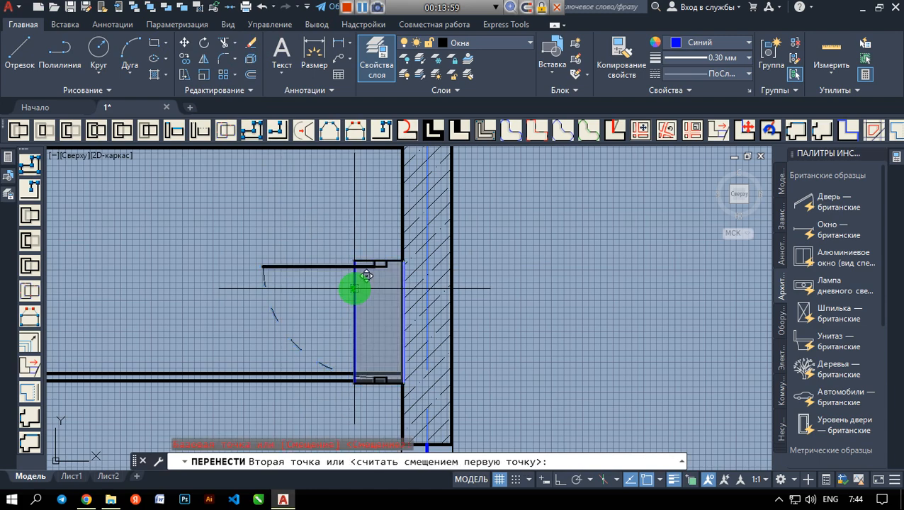
right_click(392, 210, "shift")
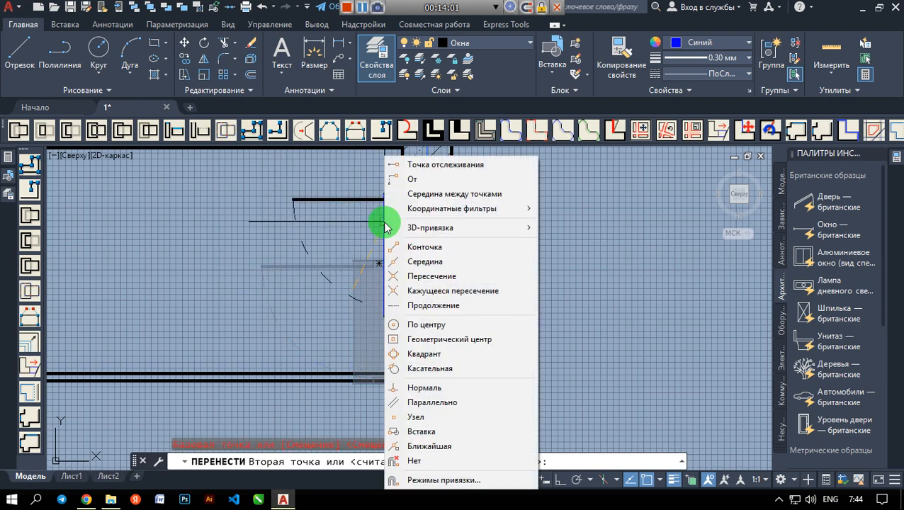
left_click(423, 202)
scroll(419, 196, "up", 5)
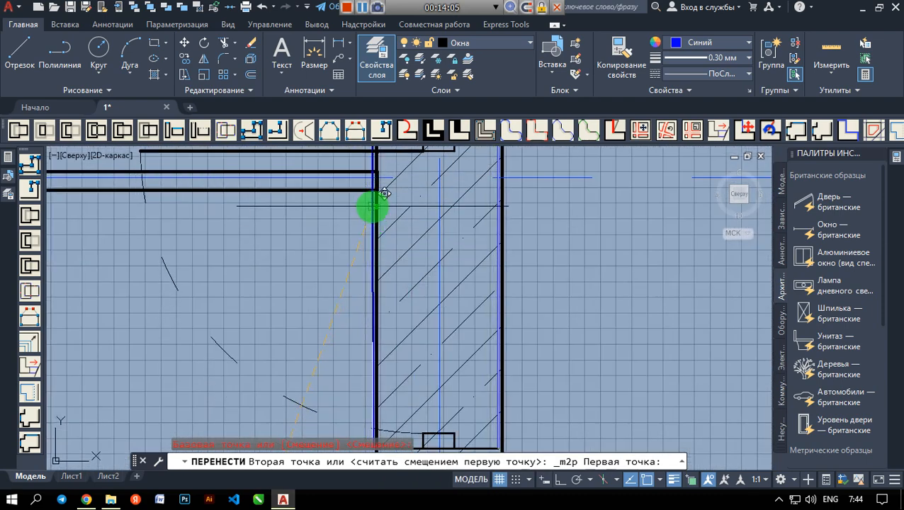
scroll(385, 192, "up", 4)
scroll(401, 246, "up", 3)
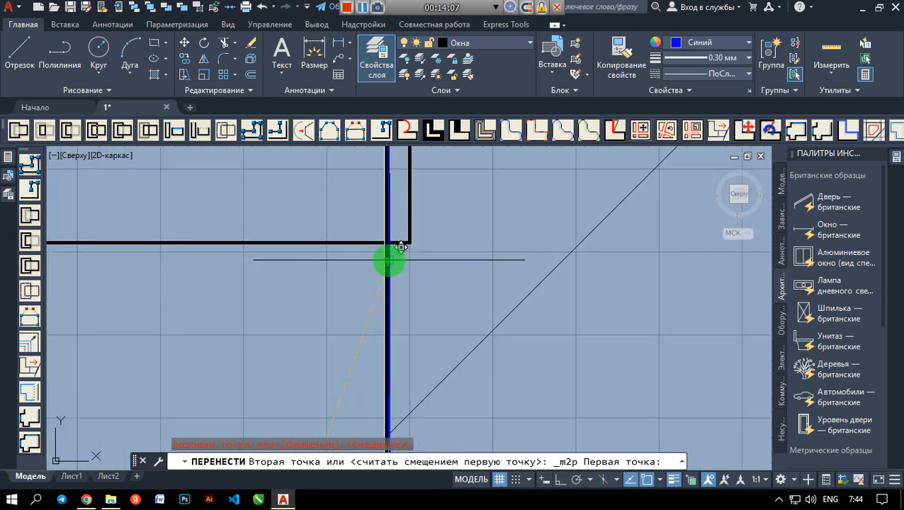
left_click(387, 244)
scroll(409, 333, "down", 3)
scroll(413, 283, "up", 2)
scroll(459, 218, "down", 4)
scroll(437, 310, "down", 2)
scroll(427, 383, "up", 4)
middle_click_drag(424, 408, 435, 354)
scroll(433, 355, "up", 6)
scroll(443, 330, "up", 4)
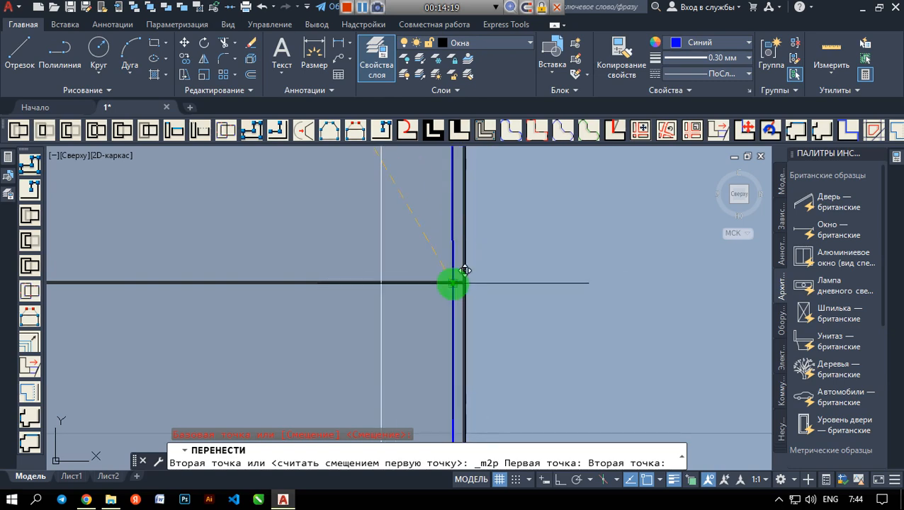
left_click(462, 282)
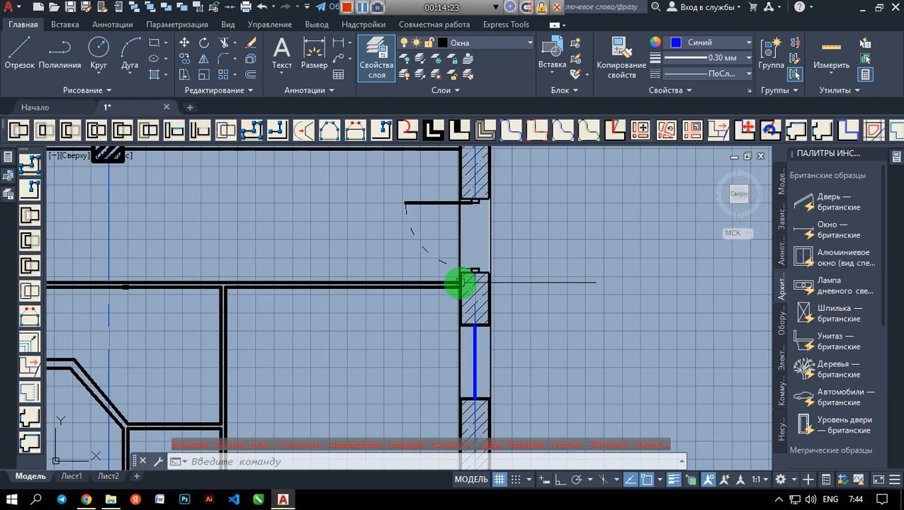
- Undo the last door move into the outer wall
scroll(464, 225, "up", 3)
scroll(459, 312, "down", 3)
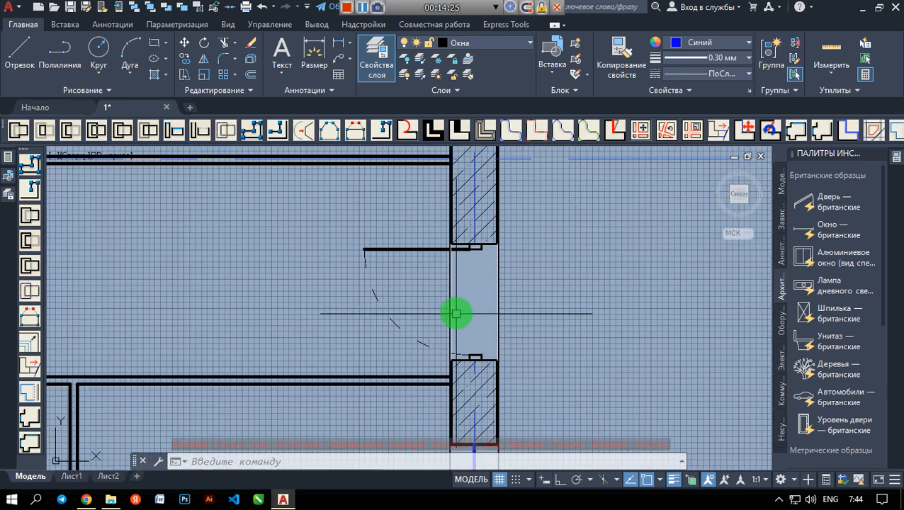
left_click(444, 278)
left_click(437, 253)
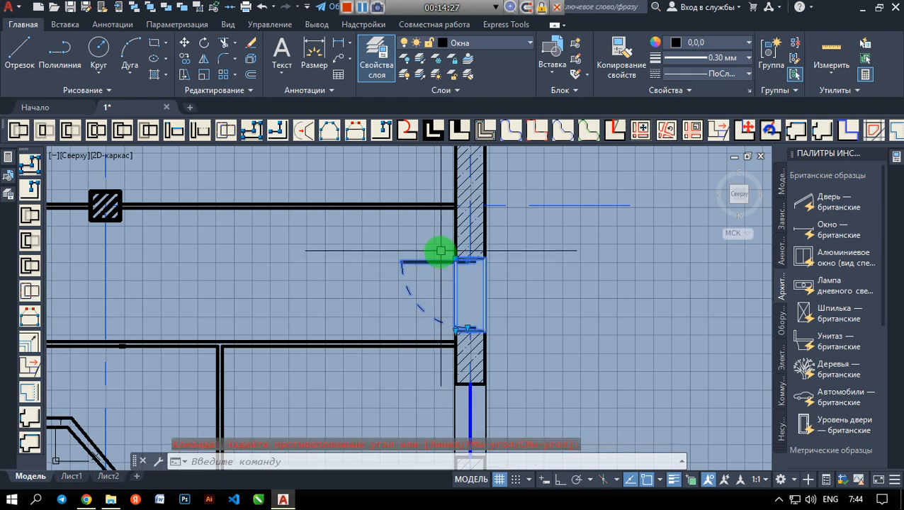
scroll(435, 253, "up", 3)
scroll(437, 266, "down", 2)
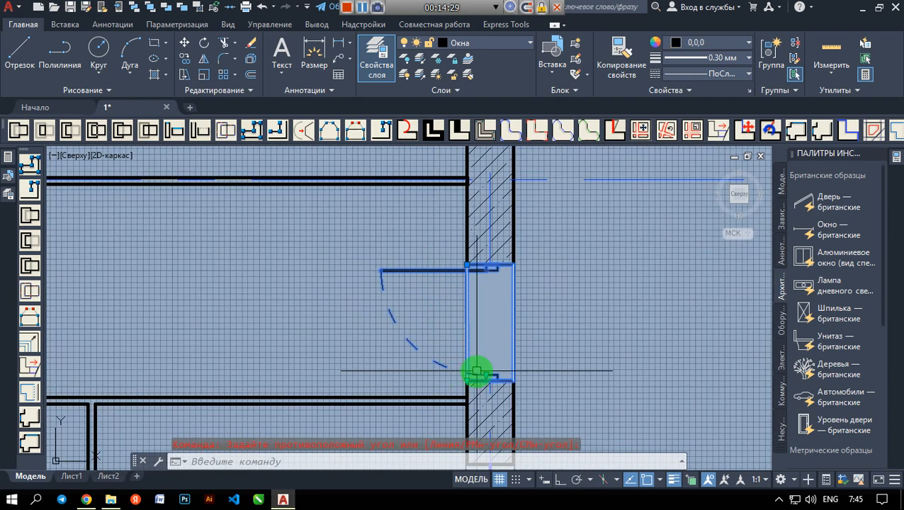
key("ctrl+z")
key("ctrl+z")
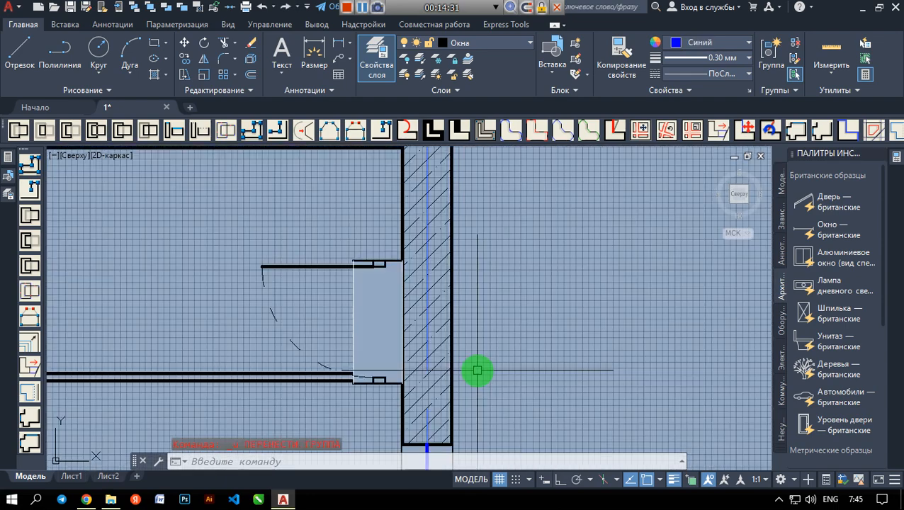
- Move the door away from the outer wall into the open space between the two partitions
left_click(349, 302)
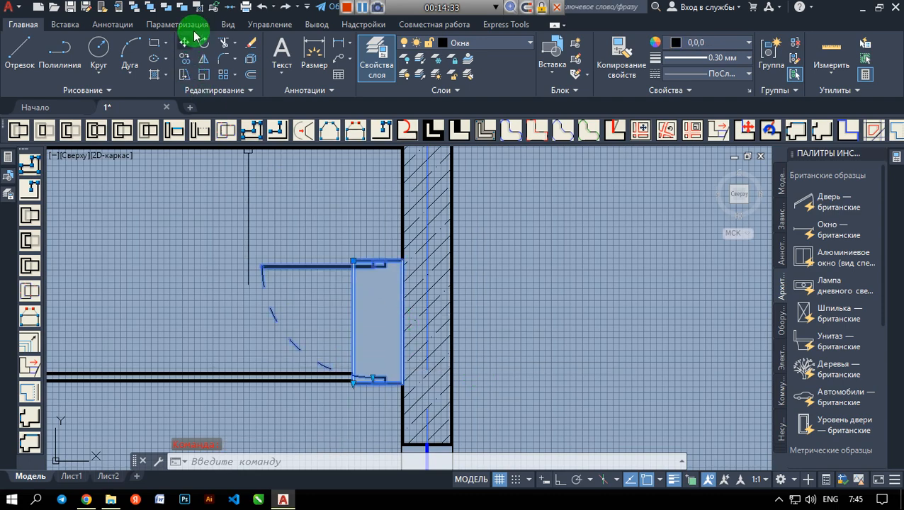
left_click(186, 43)
left_click(351, 299)
left_click(272, 239)
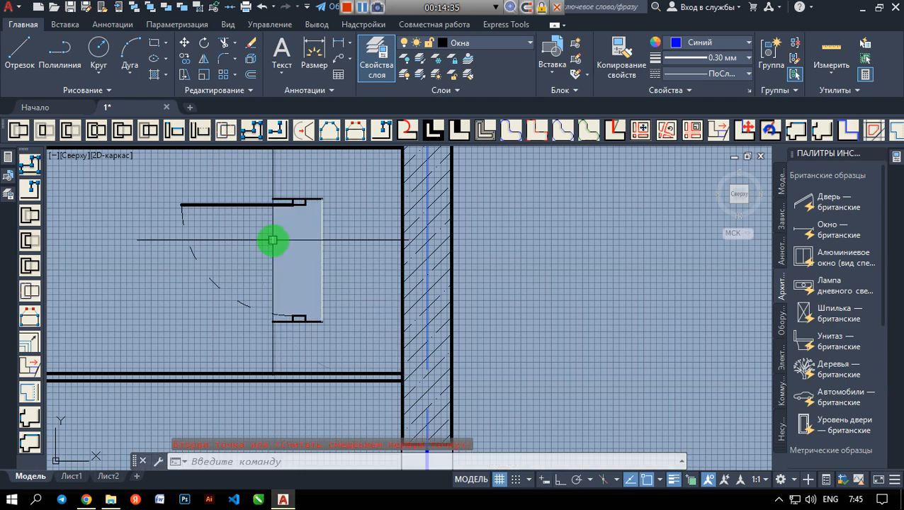
- Move the door by a point inside its opening to the midpoint between the two partition junctions on the outer wall's inner face
left_click(183, 44)
left_click(318, 238)
key("Return")
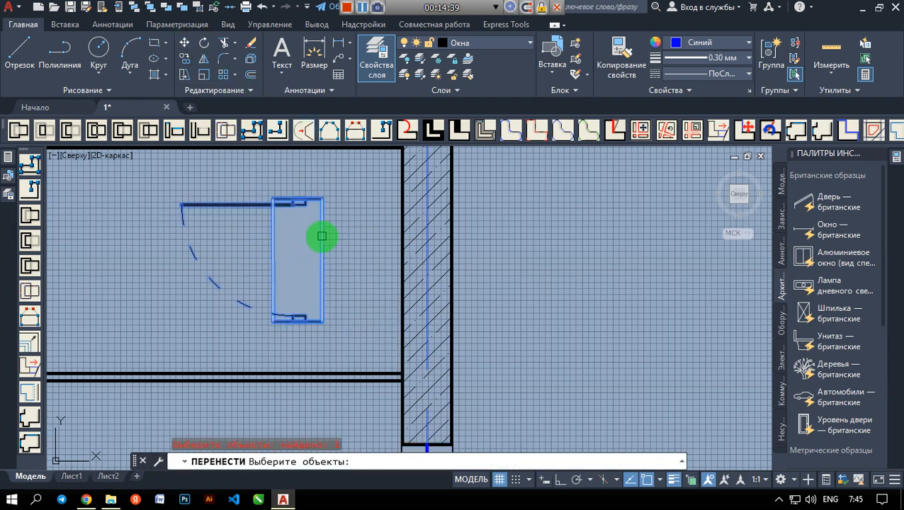
left_click(305, 256)
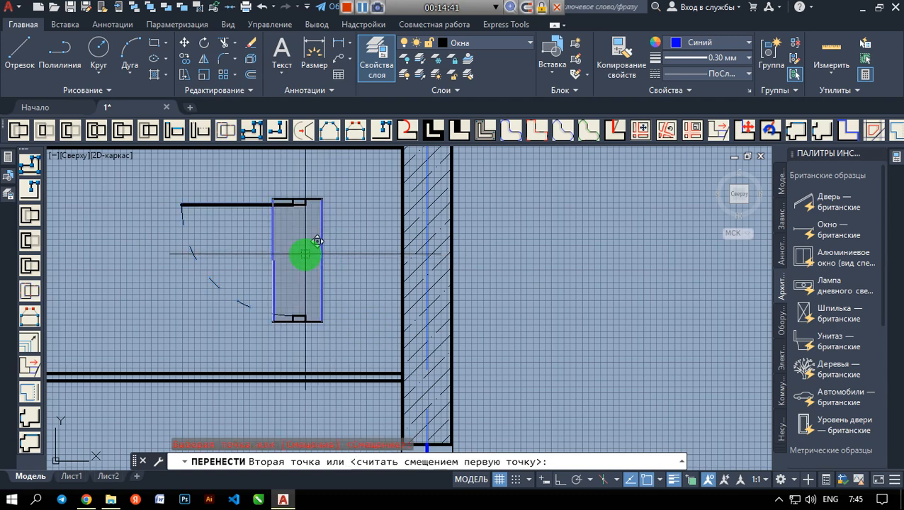
right_click(328, 245, "shift")
left_click(367, 194)
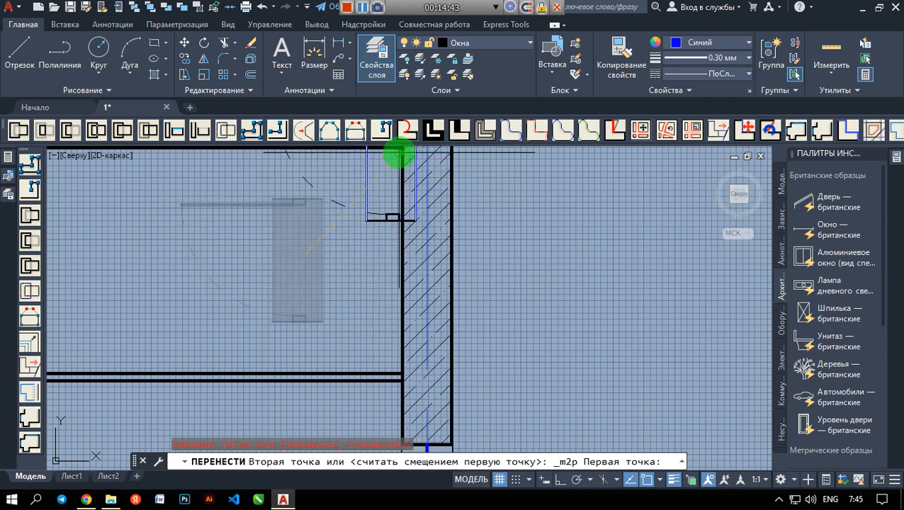
middle_click_drag(406, 176, 377, 230)
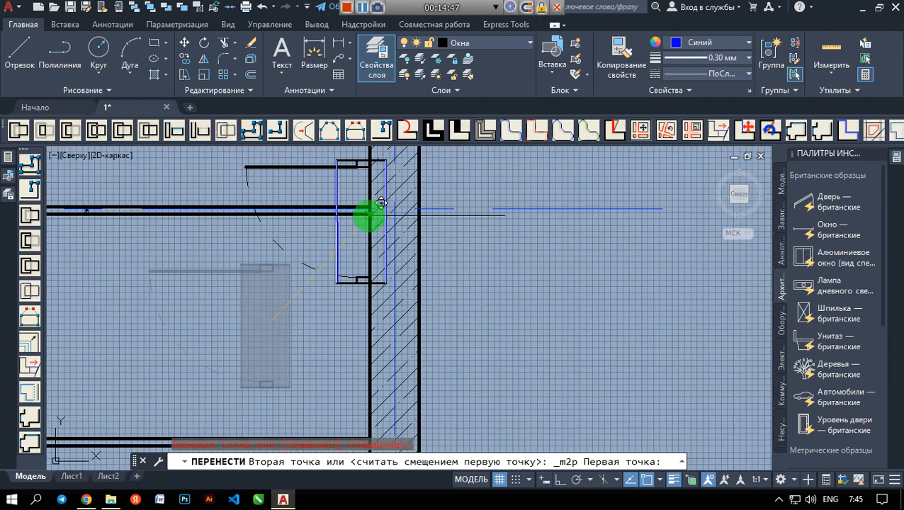
scroll(377, 206, "up", 5)
scroll(365, 219, "up", 3)
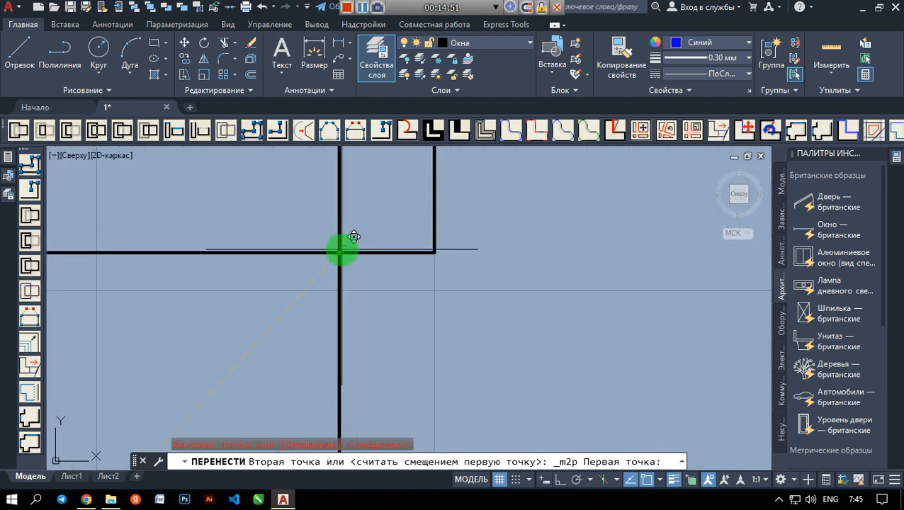
left_click(353, 237)
scroll(357, 269, "down", 5)
scroll(370, 304, "up", 10)
scroll(363, 384, "up", 5)
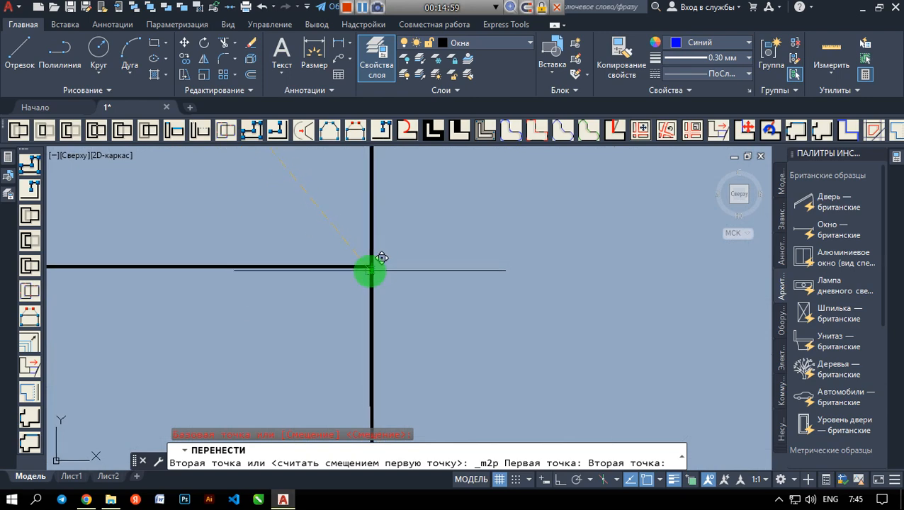
left_click(371, 267)
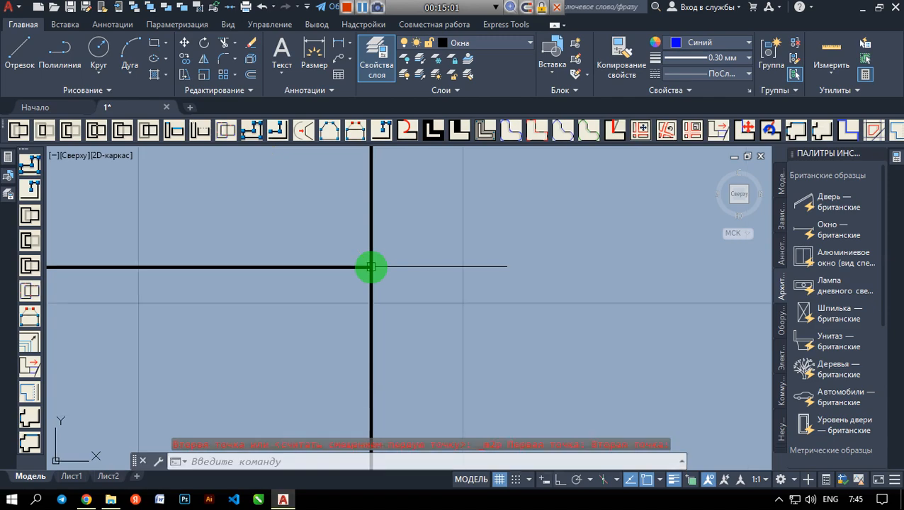
- With Ortho on, move the door horizontally by its upper-right corner to the outer wall's outer face
scroll(370, 267, "down", 4)
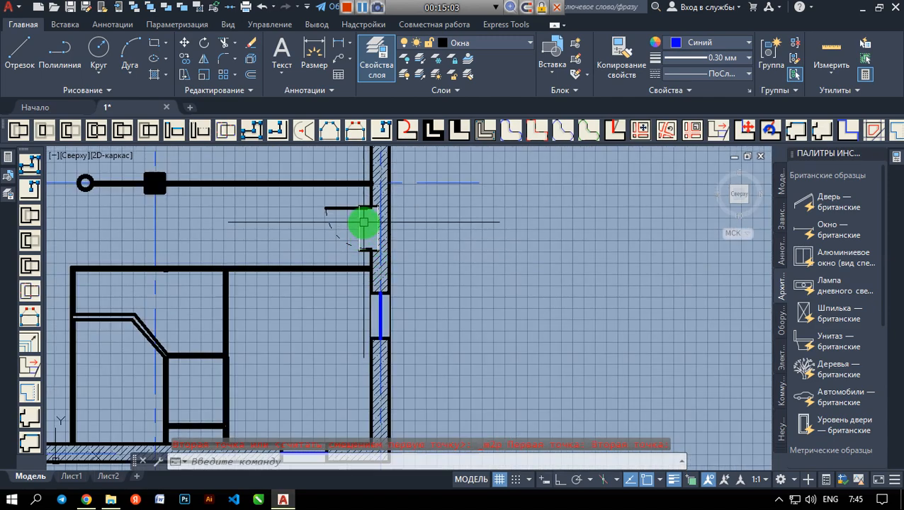
scroll(364, 222, "up", 4)
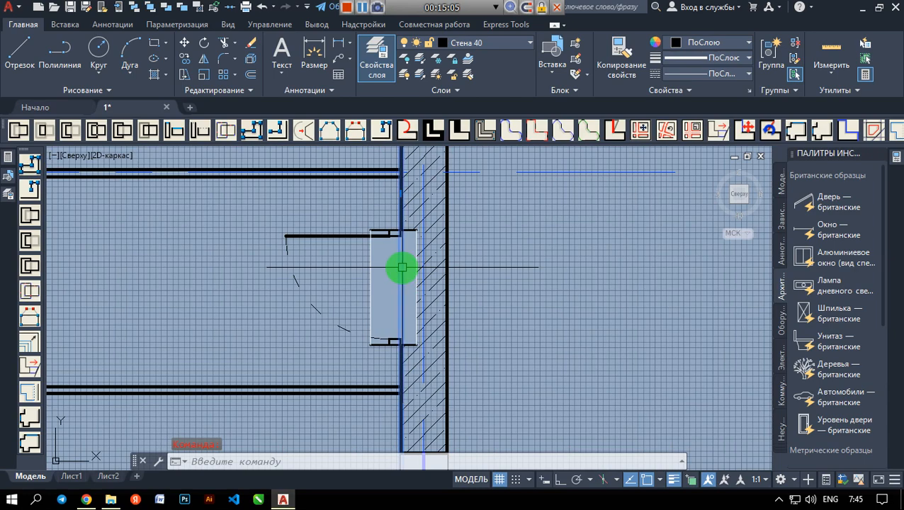
left_click(357, 260)
key("Escape")
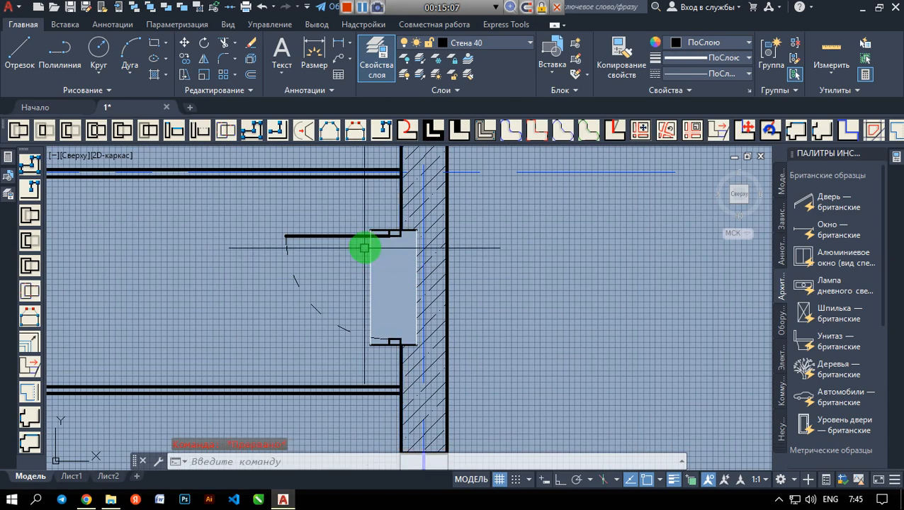
scroll(368, 240, "up", 2)
left_click(192, 63)
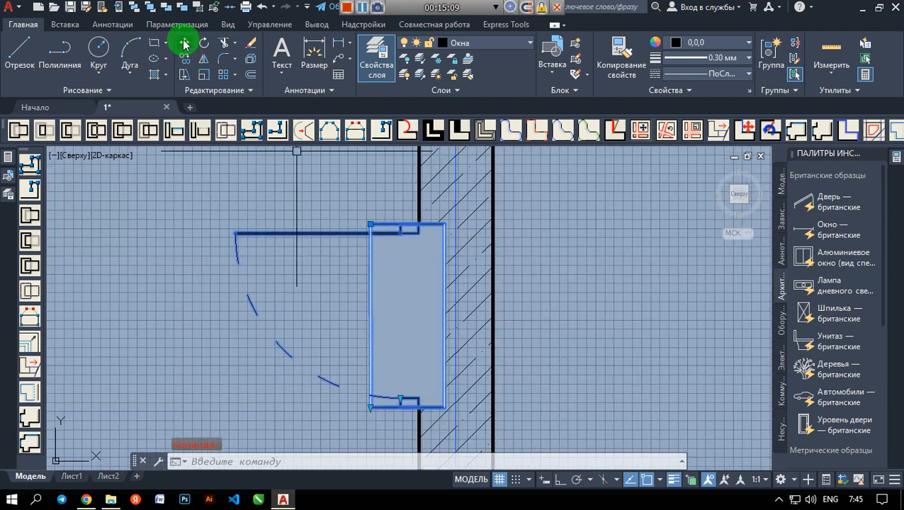
left_click(184, 44)
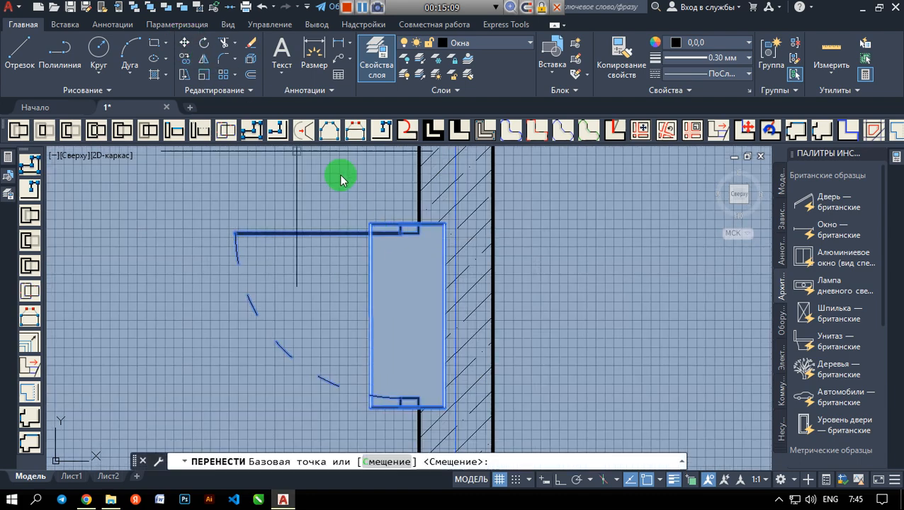
left_click(559, 480)
scroll(442, 231, "up", 4)
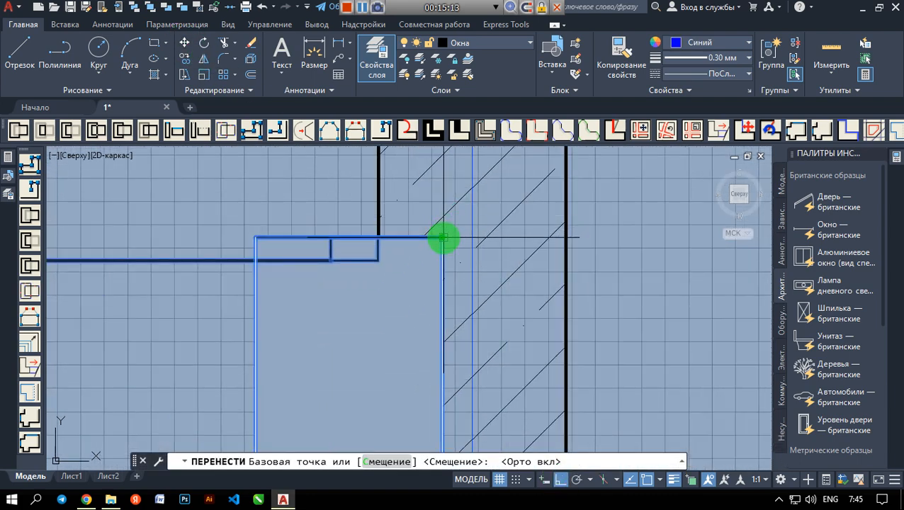
left_click(442, 238)
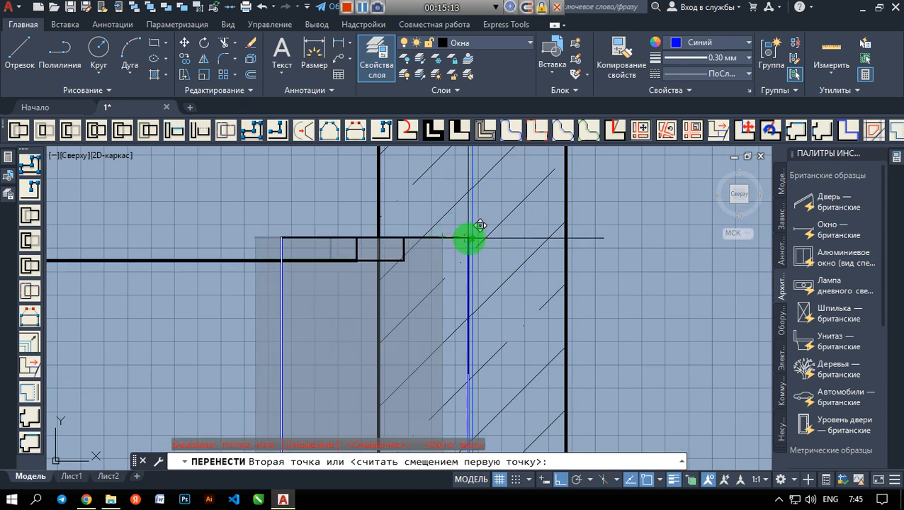
left_click(565, 243)
scroll(559, 263, "down", 5)
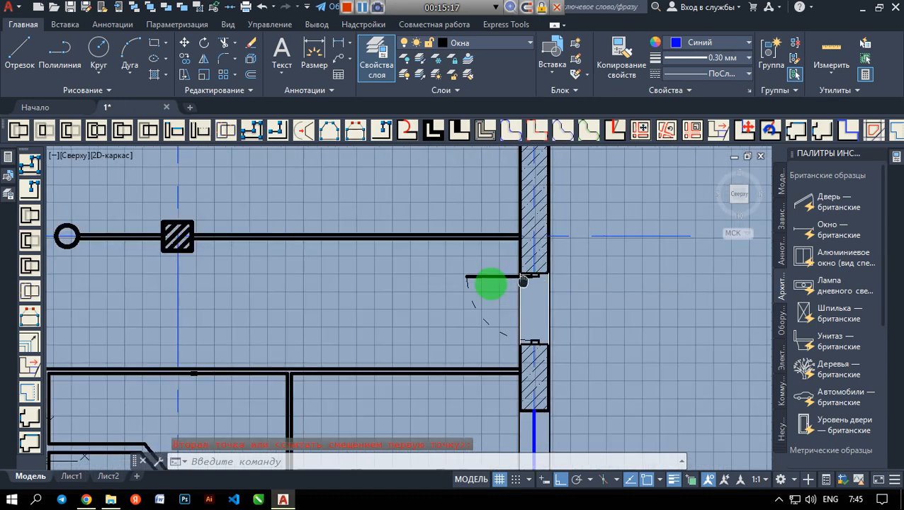
- Open the door block placed in the outer wall in the Block Editor
scroll(453, 306, "up", 6)
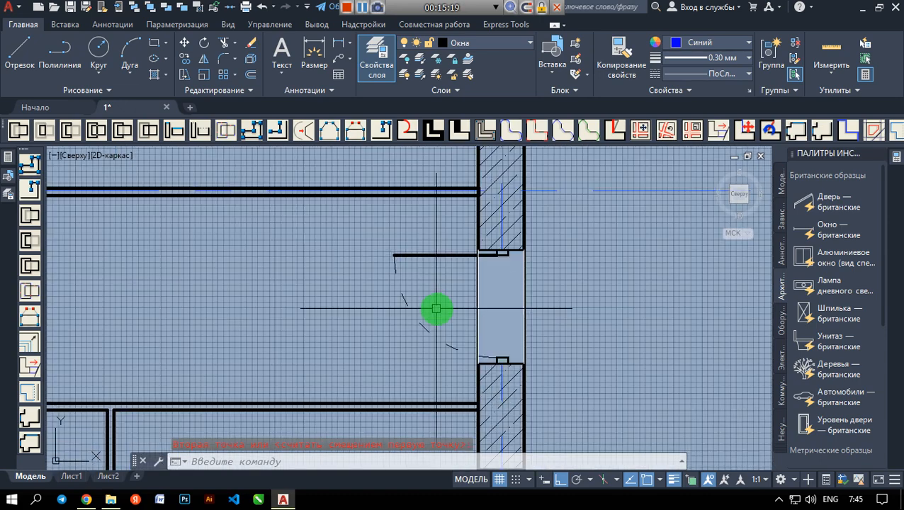
middle_click_drag(499, 300, 472, 311)
left_click(357, 186)
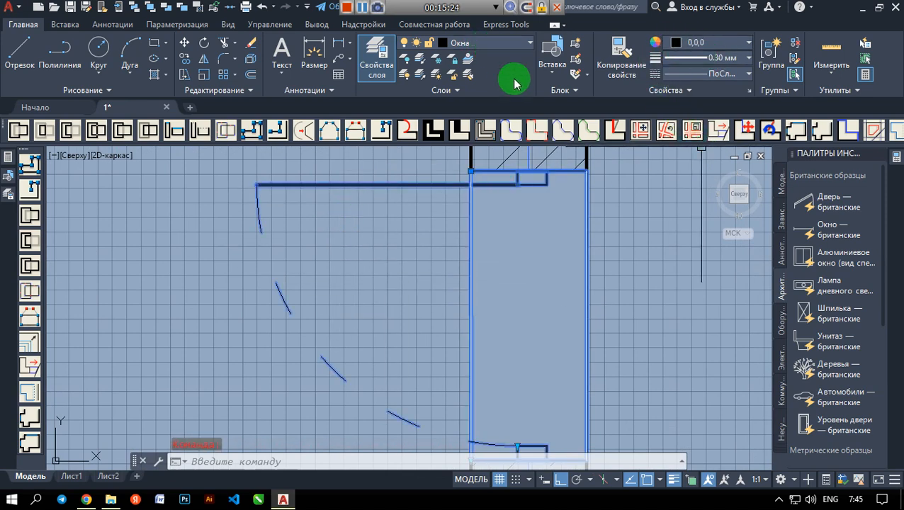
right_click(450, 235)
left_click(504, 145)
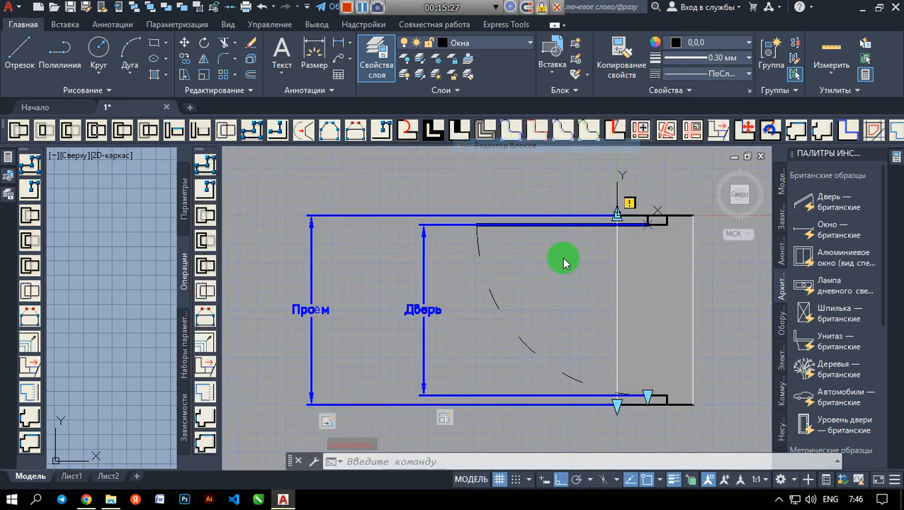
- Set the lineweight of the two white vertical opening polylines to 0.40 mm
scroll(632, 275, "down", 2)
middle_click_drag(636, 270, 564, 265)
scroll(520, 258, "up", 4)
left_click(536, 252)
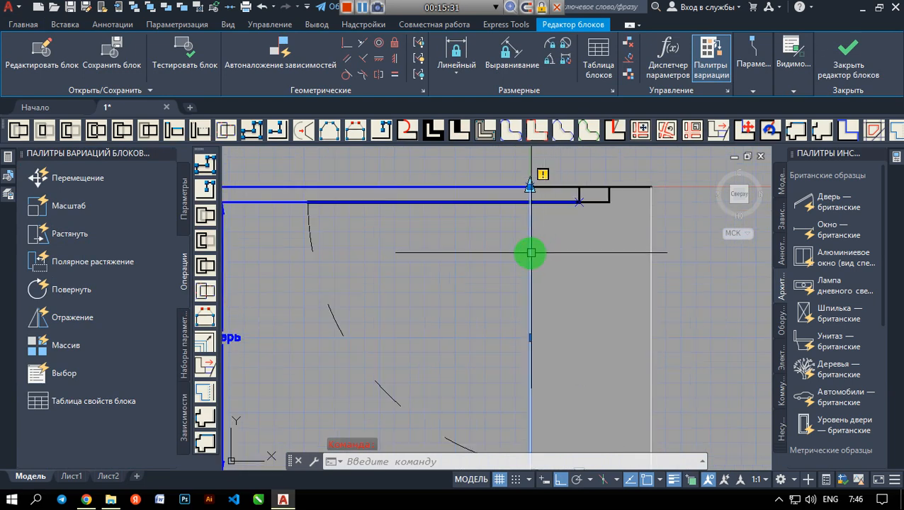
left_click(650, 238)
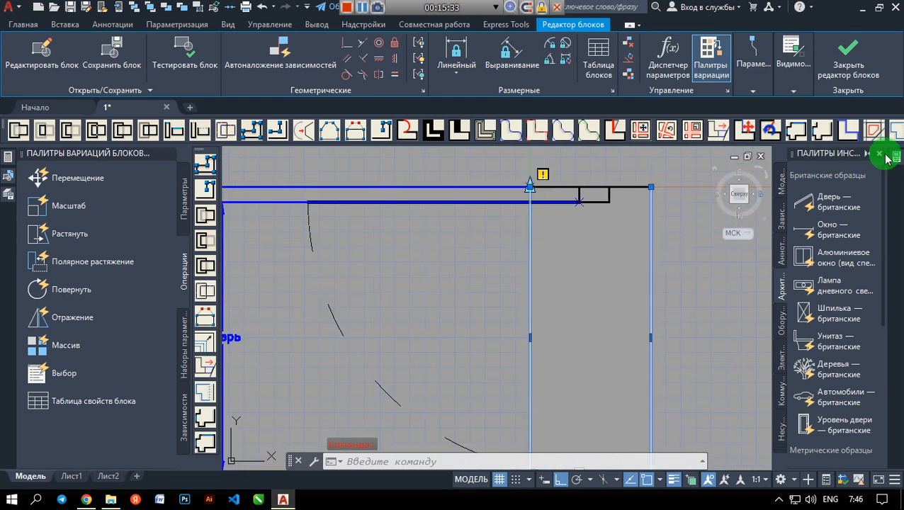
left_click(896, 157)
left_click(832, 257)
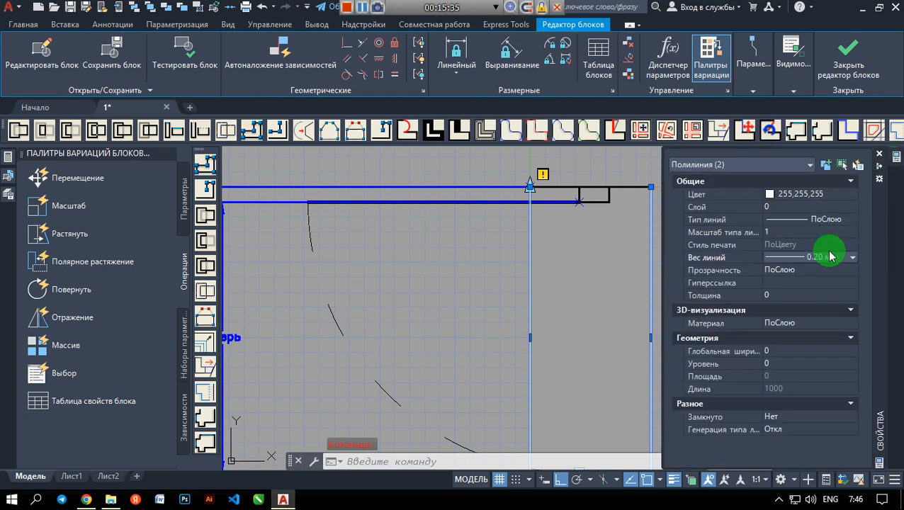
left_click(829, 257)
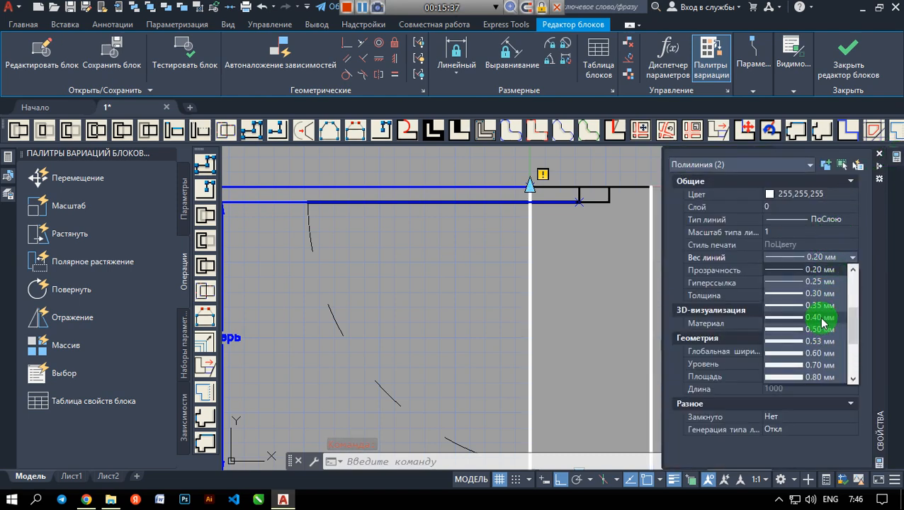
left_click(814, 316)
- Close the Block Editor and save the changes to the door block
scroll(556, 299, "down", 5)
middle_click_drag(543, 296, 509, 288)
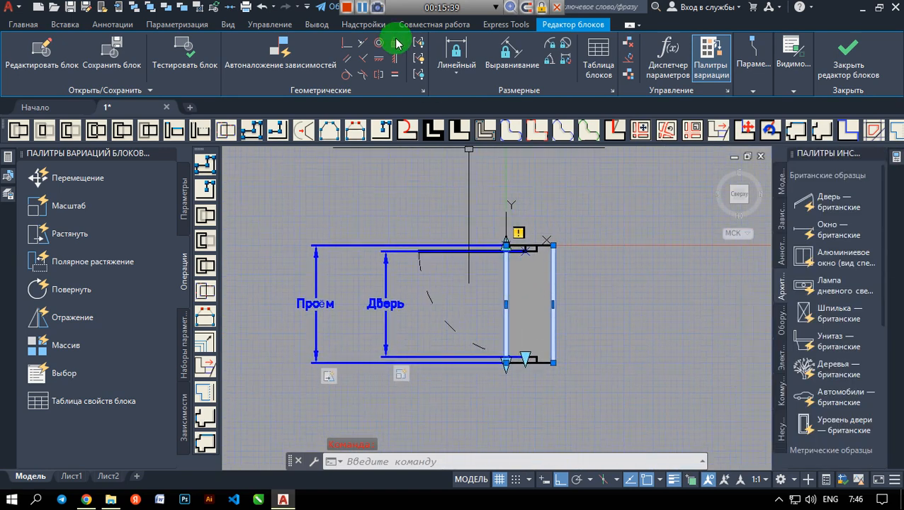
left_click(857, 71)
left_click(447, 245)
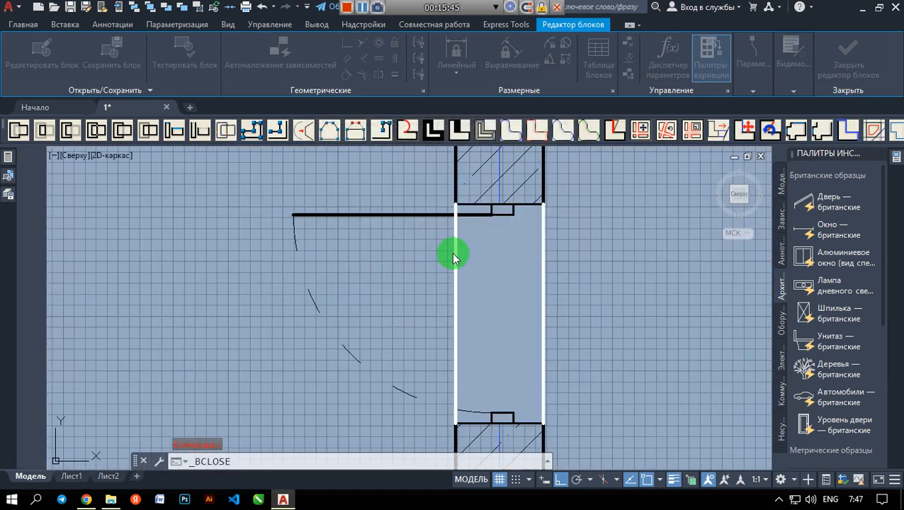
- Reopen the door block in the Block Editor after checking where its leaf crosses the white opening line
scroll(461, 219, "up", 4)
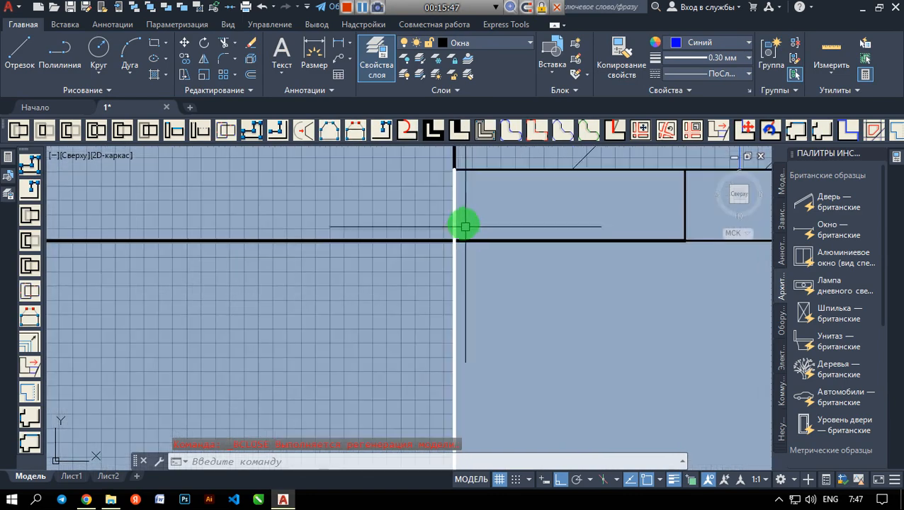
scroll(444, 225, "down", 2)
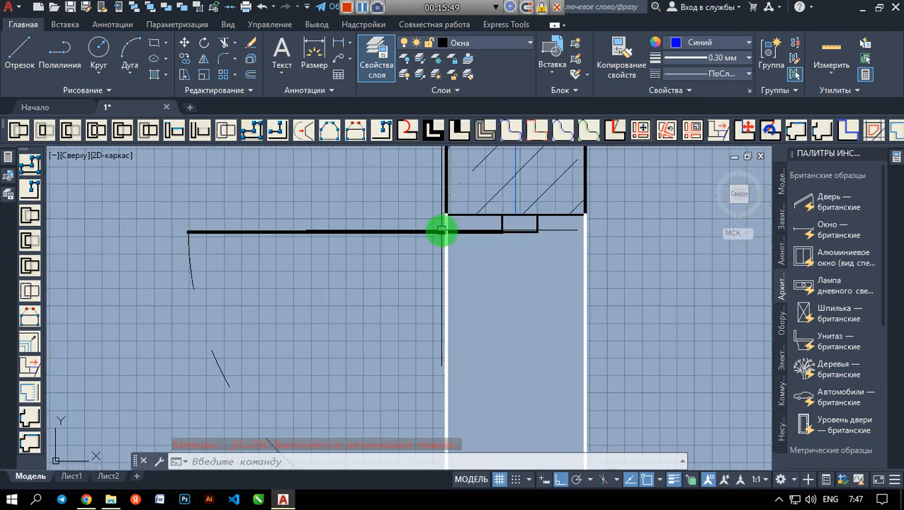
scroll(444, 242, "down", 2)
scroll(445, 243, "up", 2)
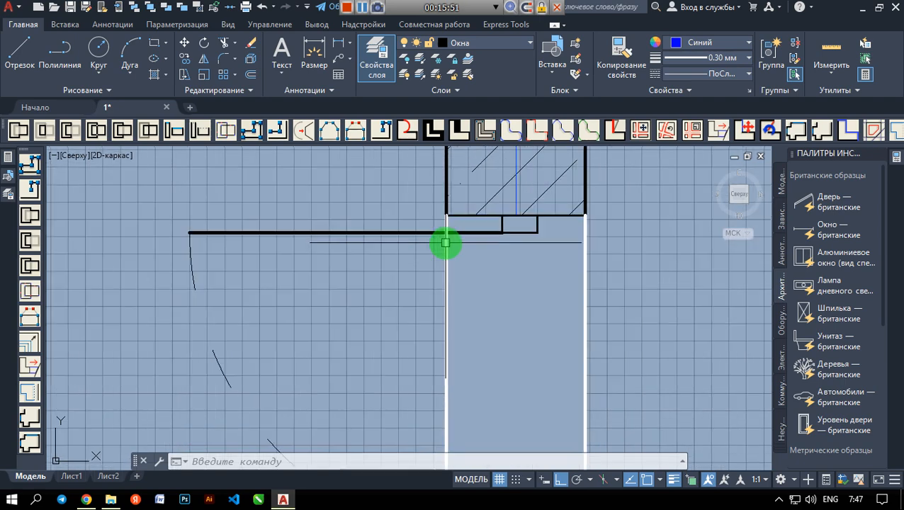
left_click(446, 243)
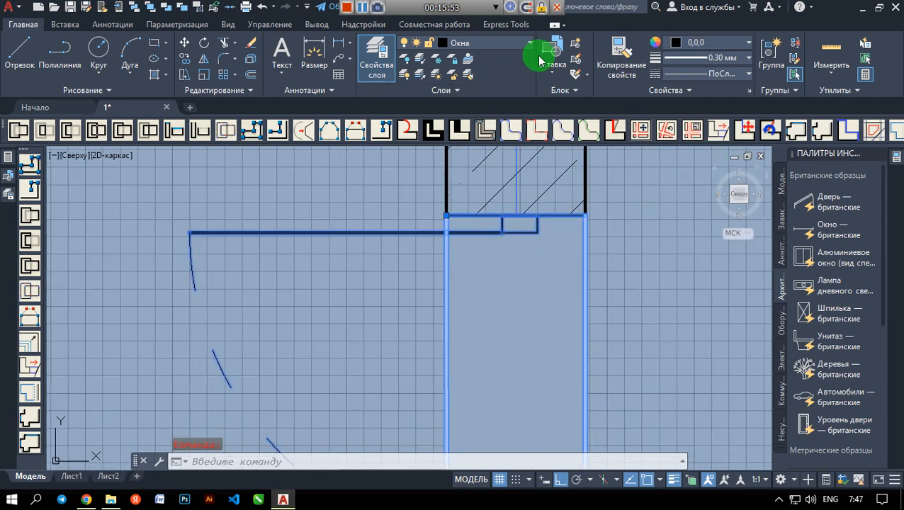
right_click(425, 299)
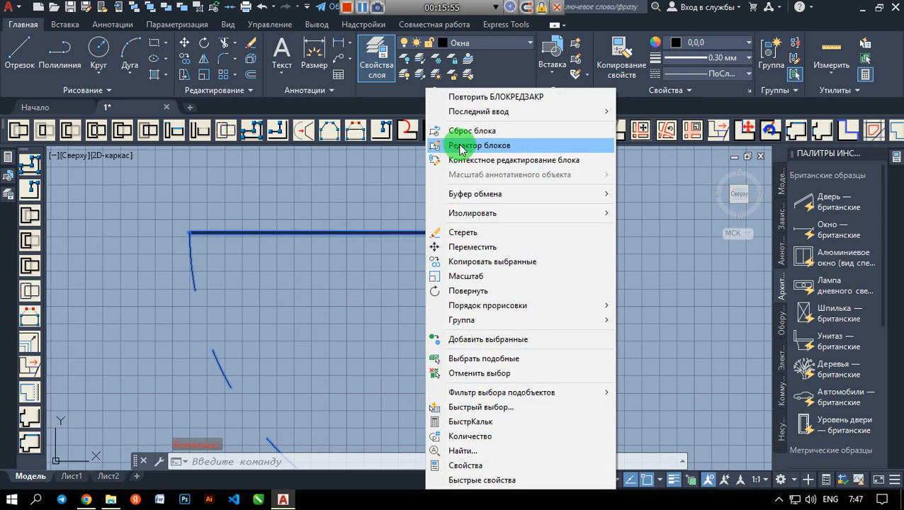
left_click(460, 145)
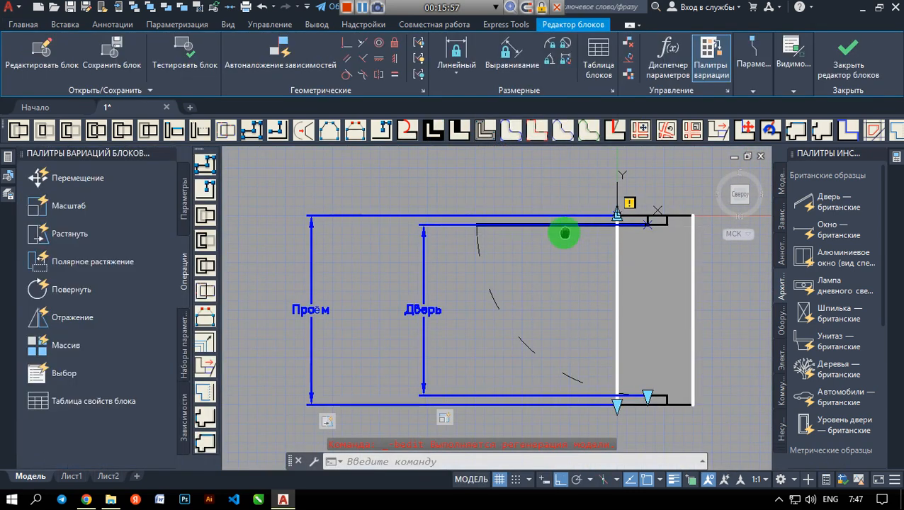
- Bring the door leaf polyline in front of the white opening line where the two cross
middle_click_drag(563, 232, 467, 247)
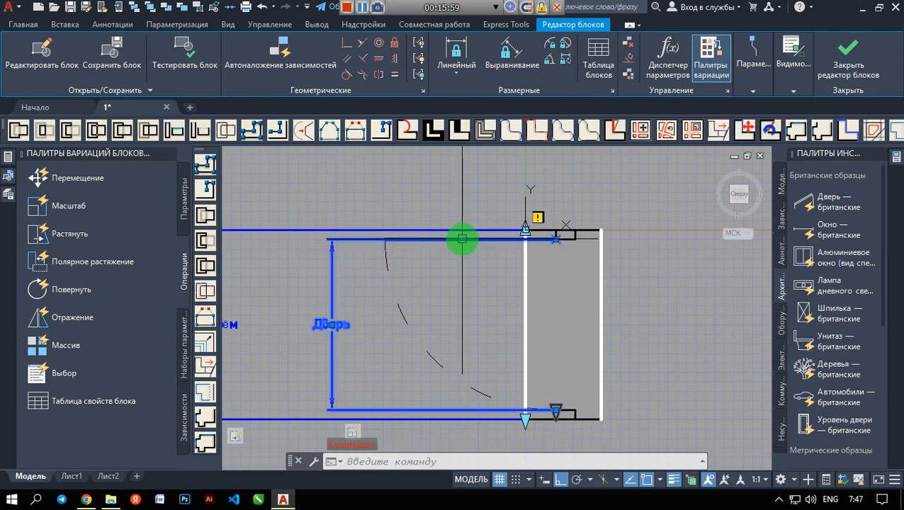
scroll(462, 239, "up", 2)
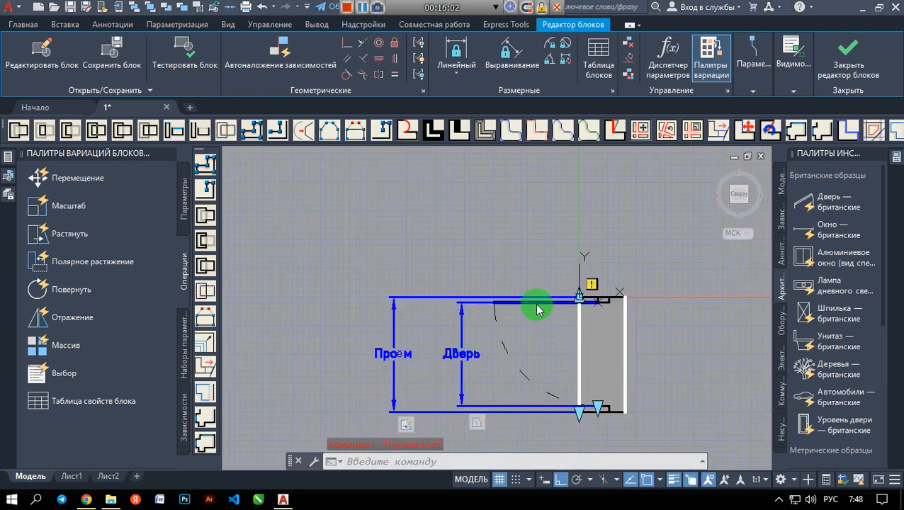
scroll(536, 309, "up", 4)
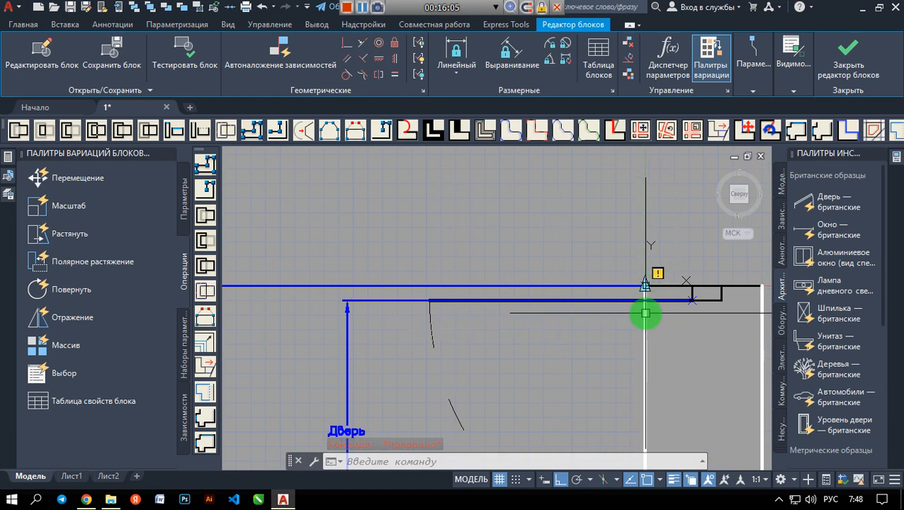
scroll(588, 315, "down", 2)
middle_click_drag(499, 309, 443, 308)
scroll(443, 308, "up", 4)
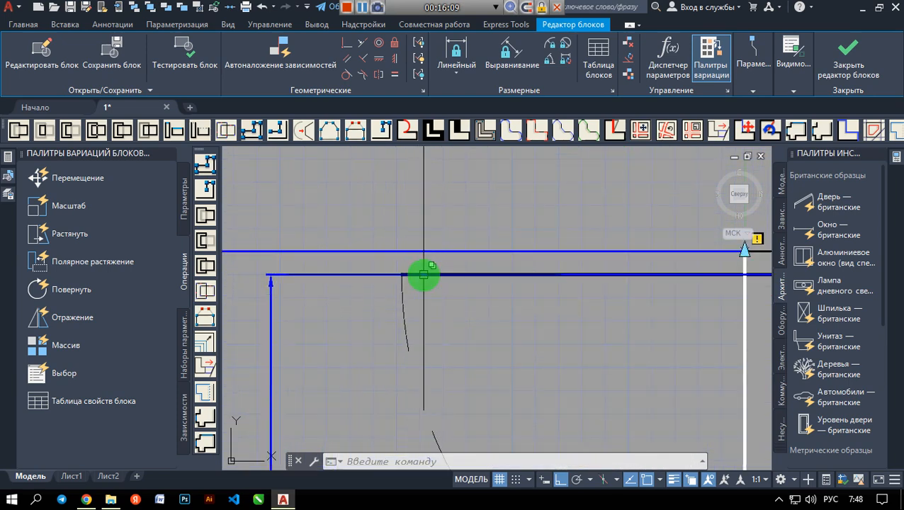
scroll(424, 275, "down", 4)
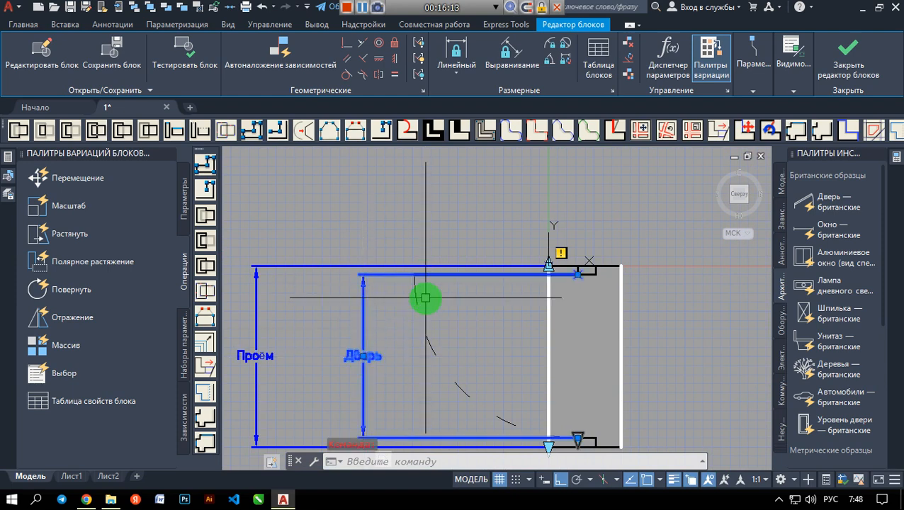
scroll(430, 294, "up", 4)
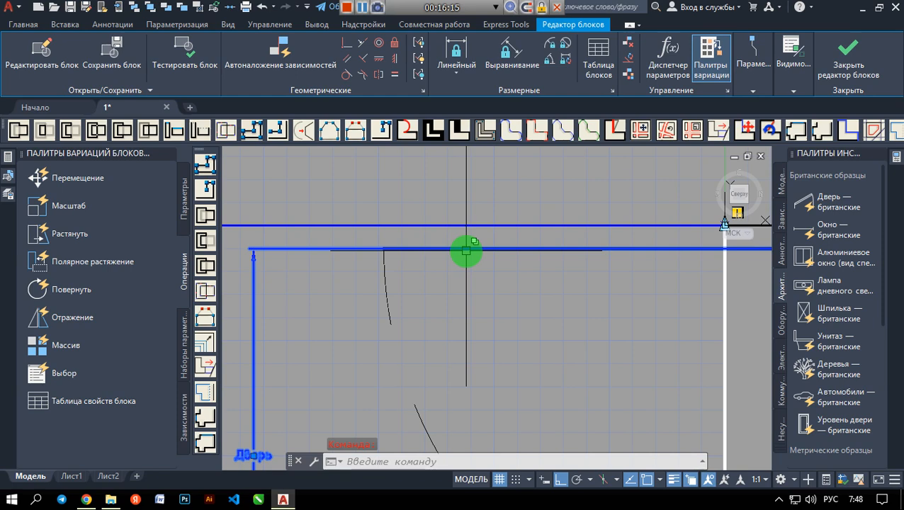
right_click(466, 250)
left_click(473, 253)
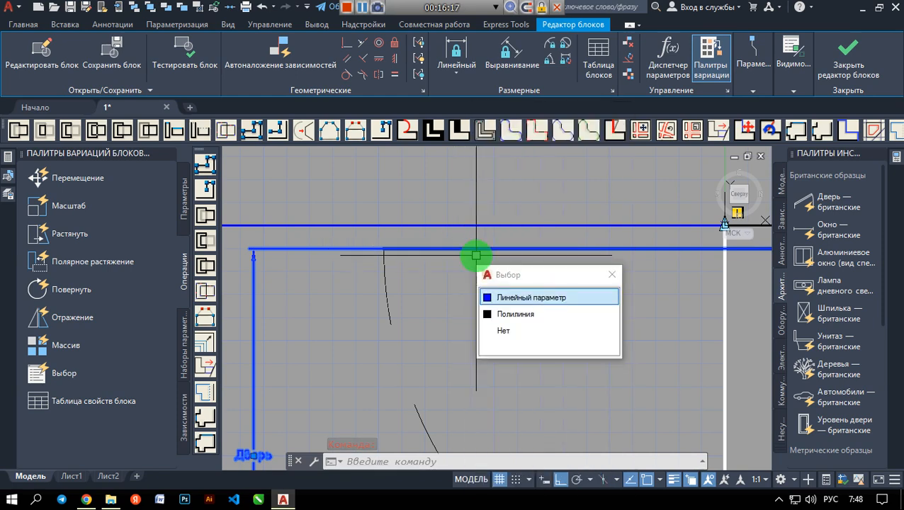
left_click(510, 314)
scroll(494, 315, "down", 4)
scroll(494, 314, "up", 2)
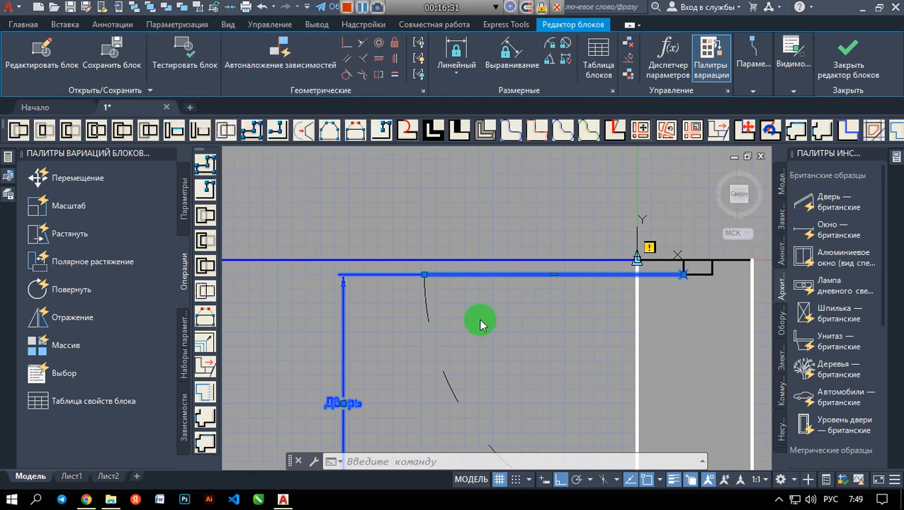
scroll(476, 318, "down", 2)
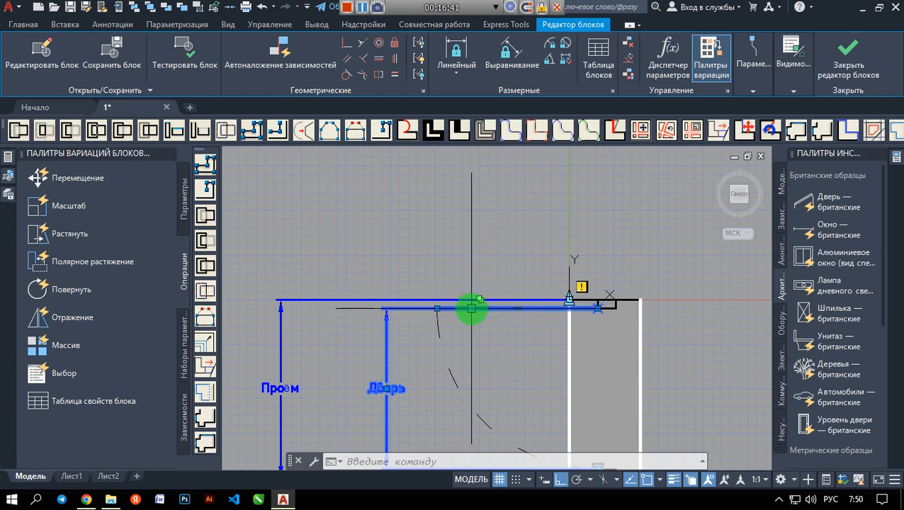
left_click(516, 359)
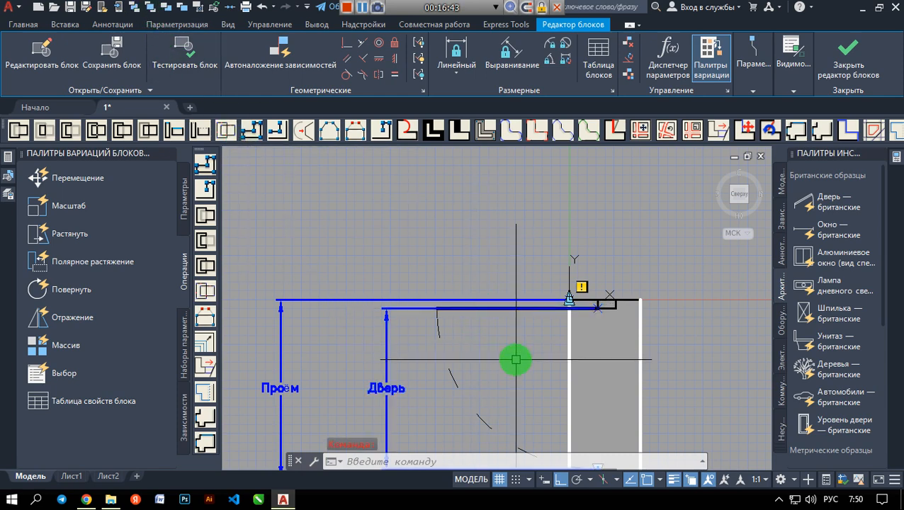
right_click(472, 310)
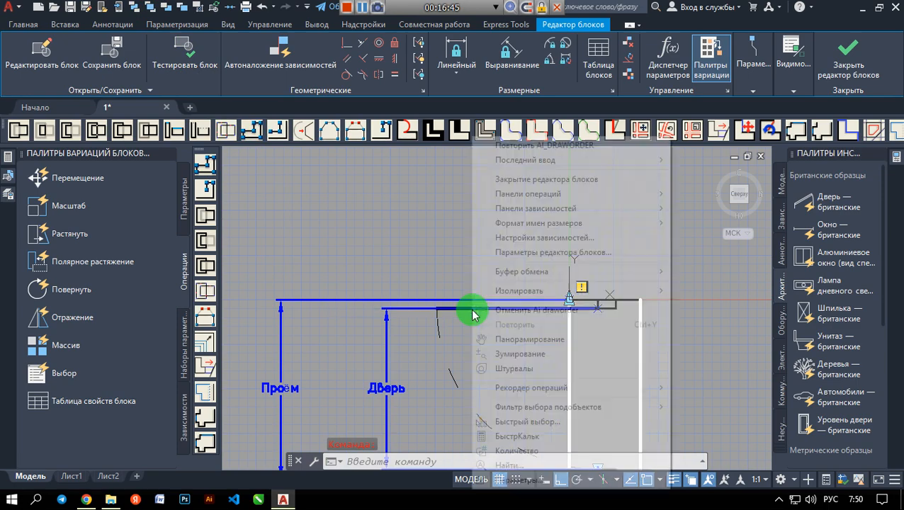
left_click(464, 309)
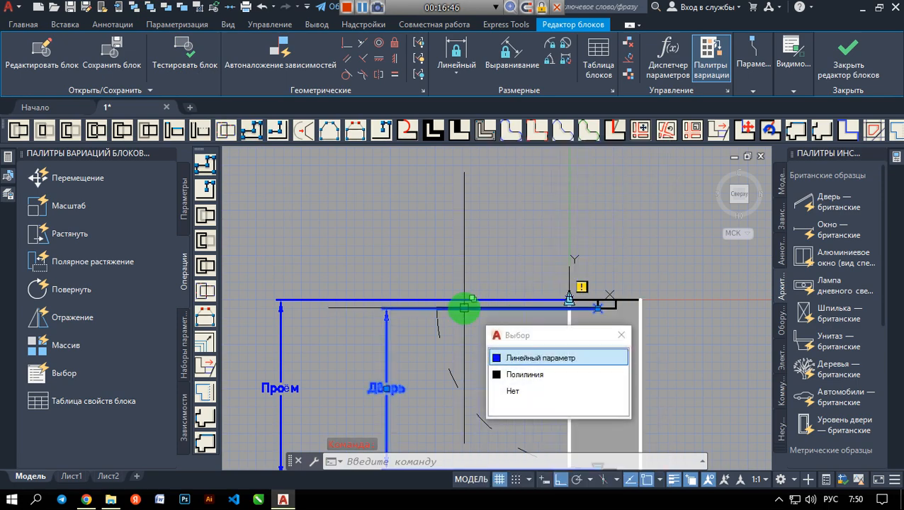
left_click(518, 376)
scroll(411, 324, "down", 4)
middle_click_drag(416, 330, 412, 291)
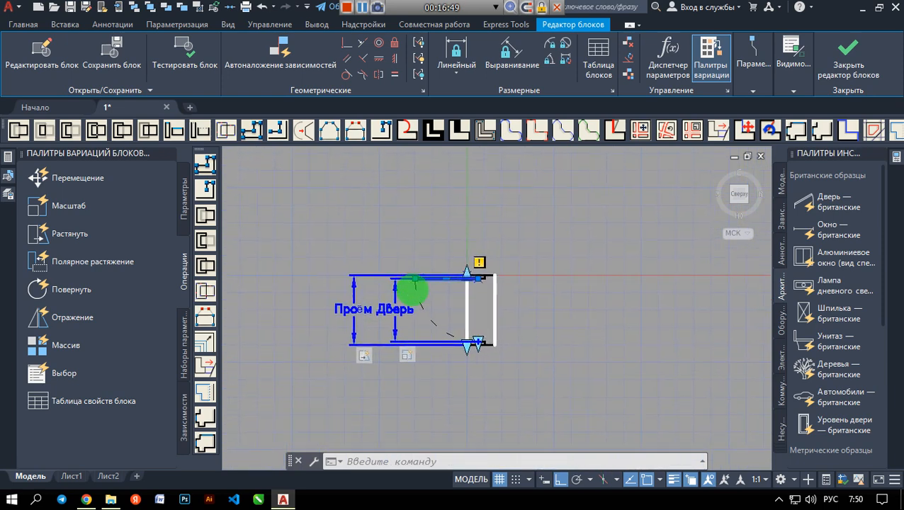
scroll(412, 291, "up", 4)
key("Escape")
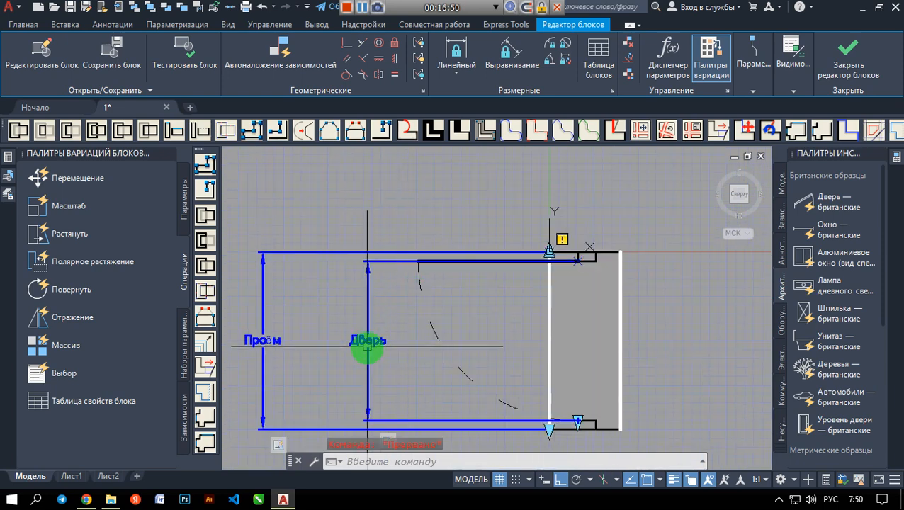
- Bring the door leaf polyline to the front again and close the Block Editor, saving the block changes
left_click(455, 263)
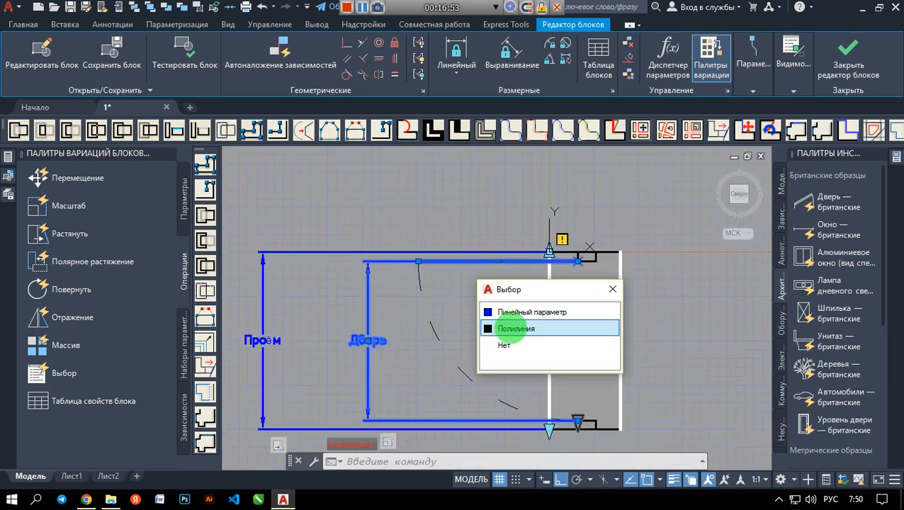
left_click(512, 329)
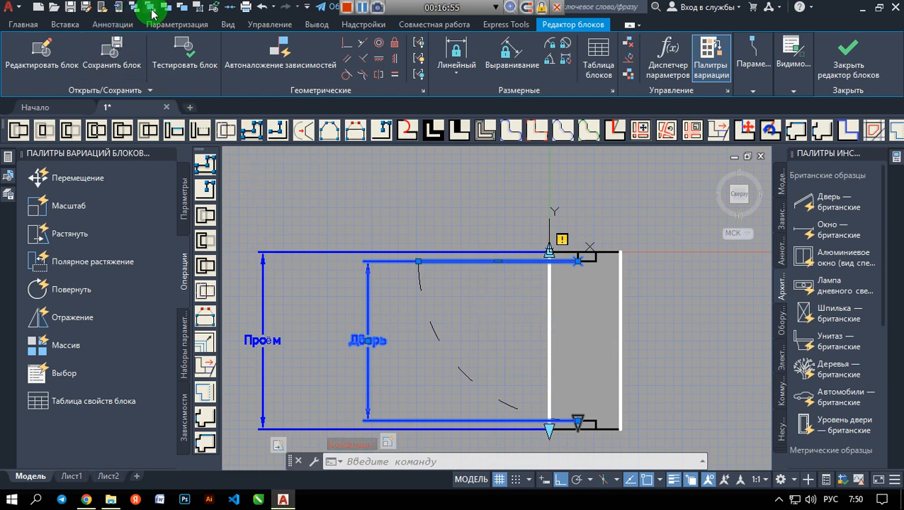
left_click(850, 68)
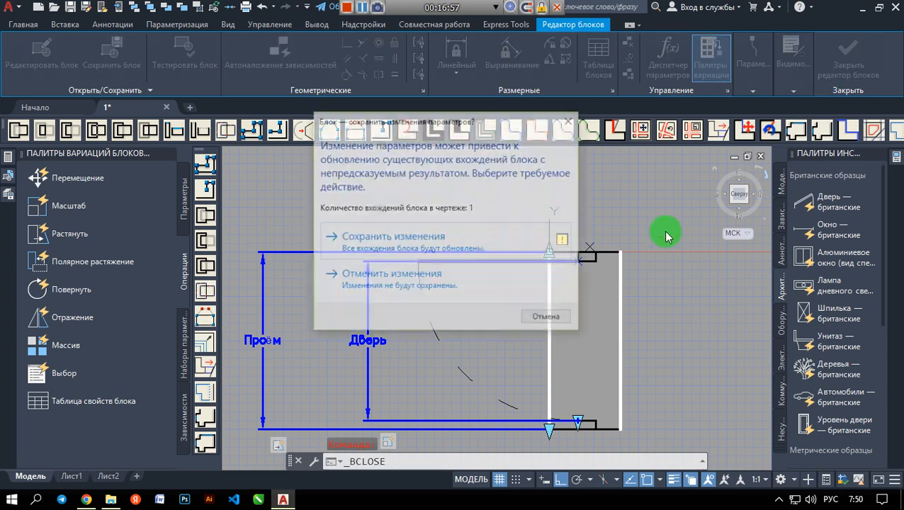
left_click(422, 234)
scroll(481, 301, "down", 6)
middle_click_drag(470, 293, 525, 232)
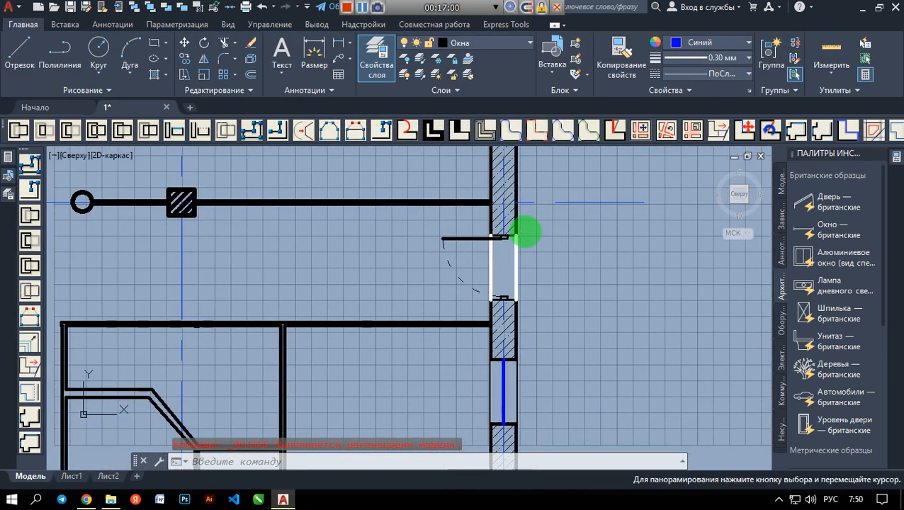
- Copy the door block from the outer wall to the free space in the room beside it
left_click(447, 257)
left_click(216, 133)
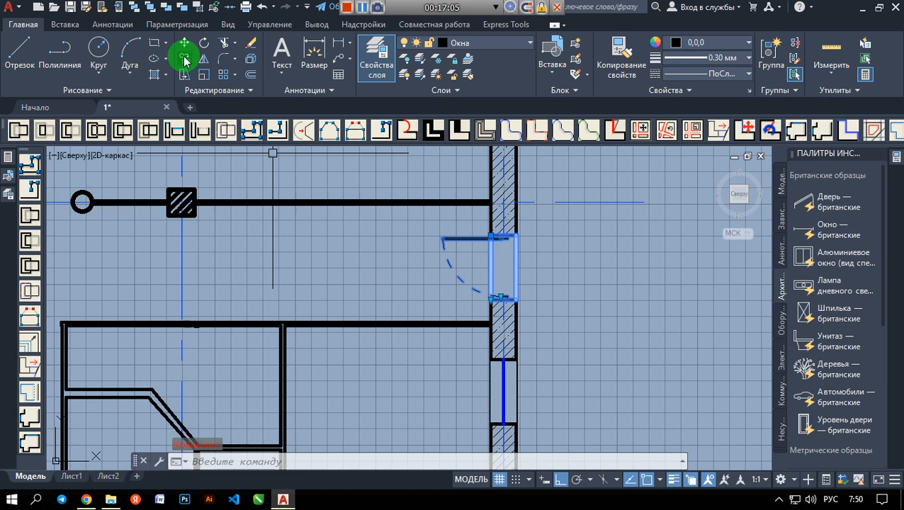
left_click(184, 60)
left_click(489, 270)
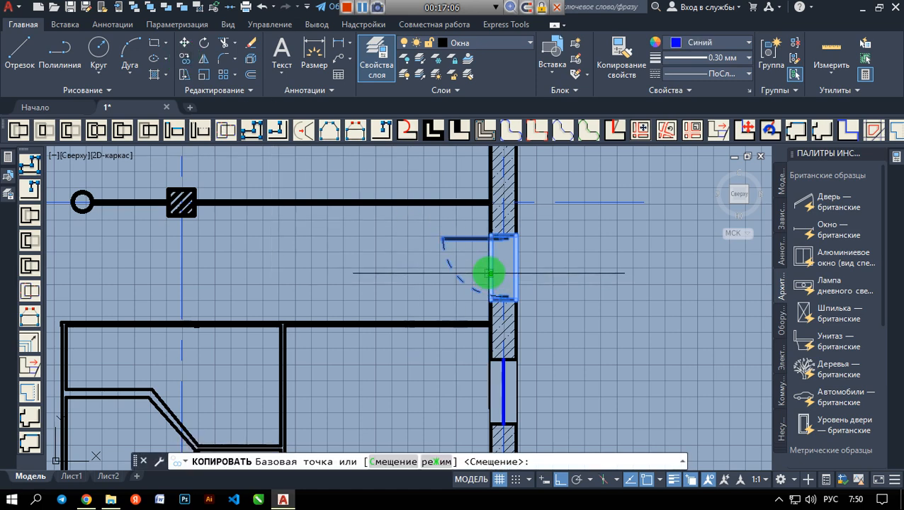
left_click(371, 253)
key("Escape")
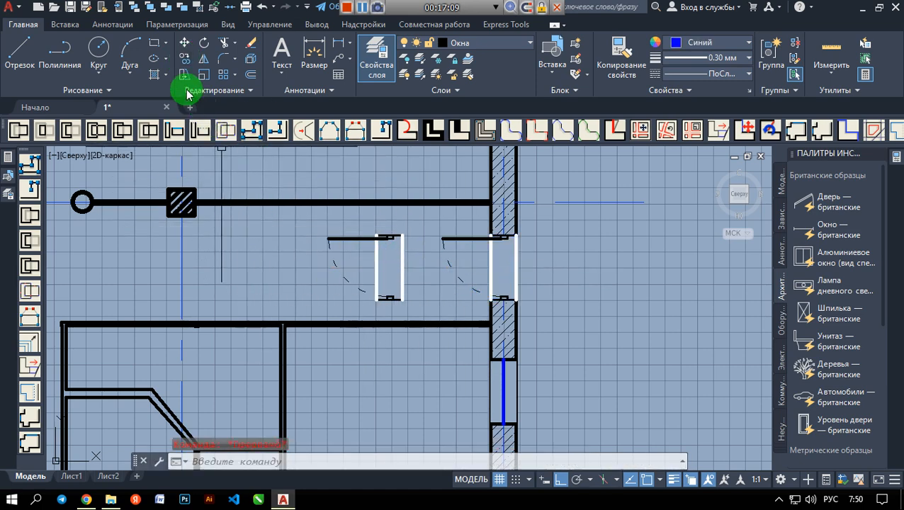
- Rotate the copied door 90° clockwise about its upper corner on the outer wall side, so its leaf points up
left_click(204, 44)
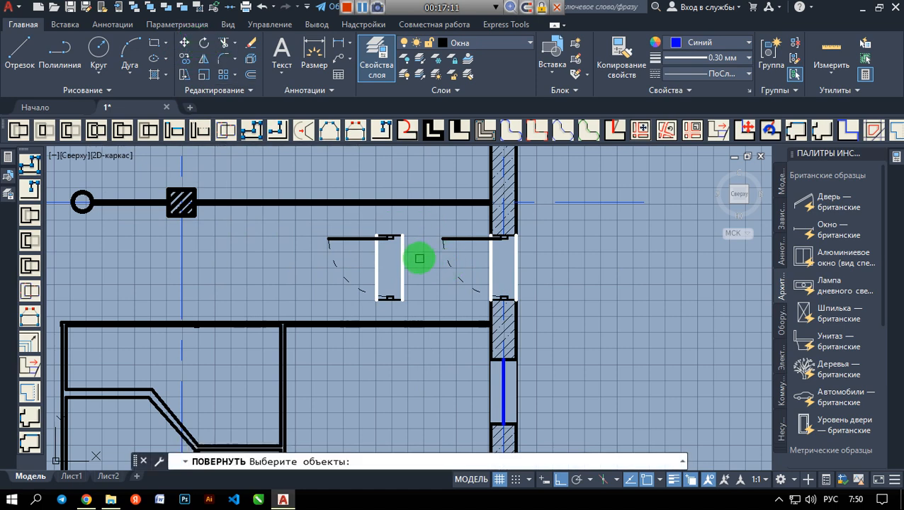
left_click(405, 236)
key("Return")
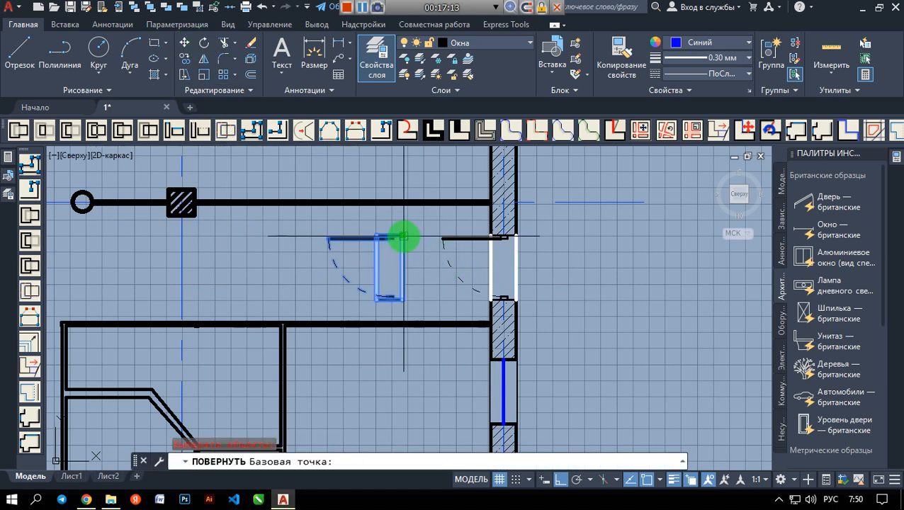
left_click(405, 235)
left_click(369, 202)
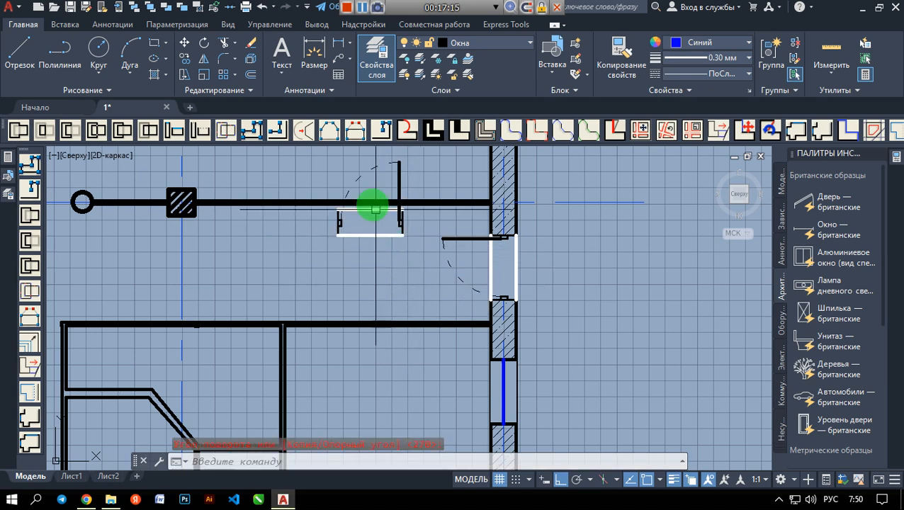
- Move the rotated door copy straight down onto the horizontal partition below, near the outer wall
left_click(184, 44)
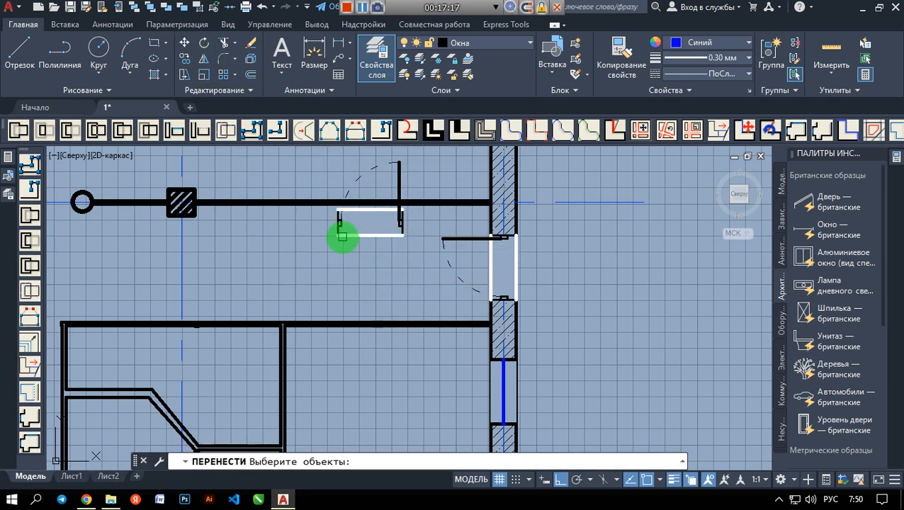
left_click(341, 236)
key("Return")
left_click(338, 236)
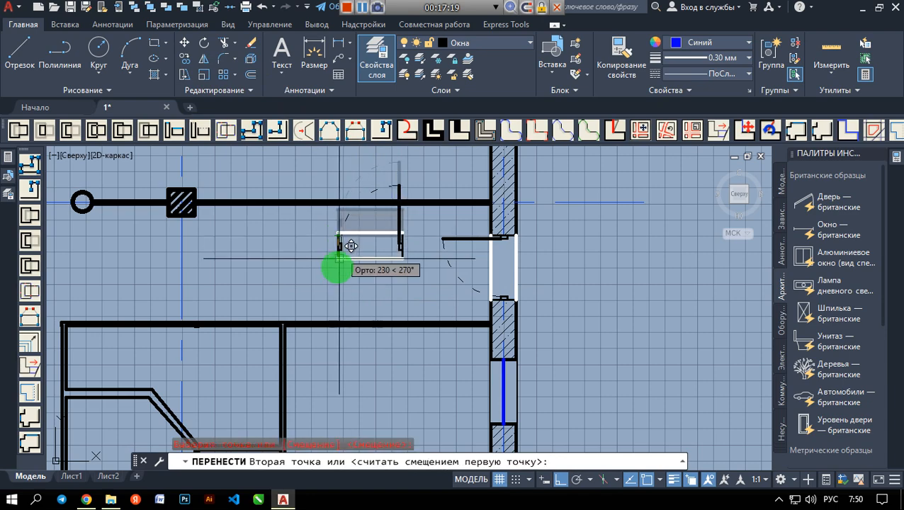
scroll(340, 324, "down", 2)
scroll(329, 333, "down", 2)
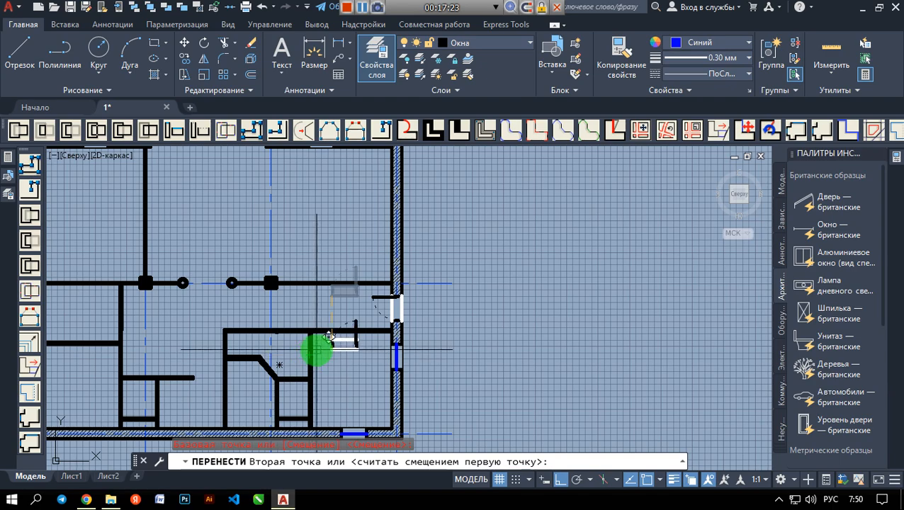
mouse_move(323, 343)
middle_mouse_down()
mouse_move(388, 324)
mouse_move(454, 376)
mouse_move(454, 389)
mouse_move(461, 335)
middle_mouse_up()
scroll(394, 308, "up", 5)
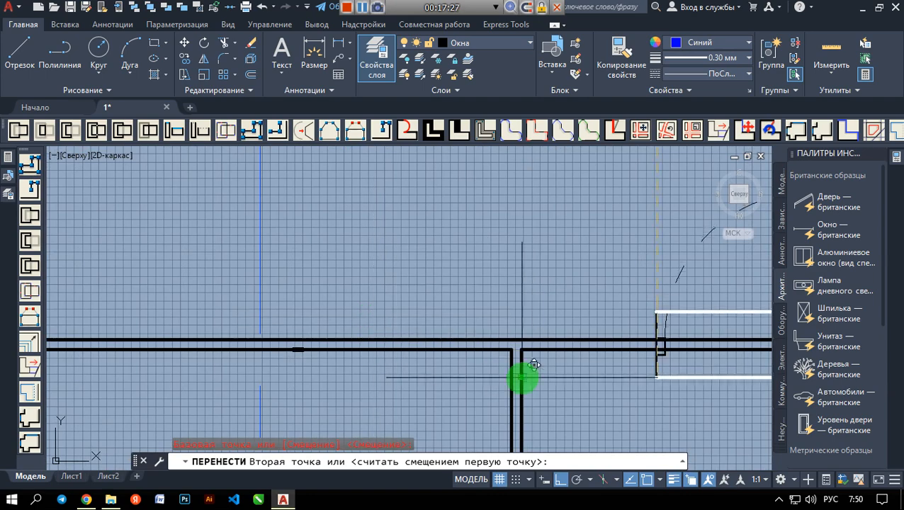
middle_click_drag(609, 354, 240, 331)
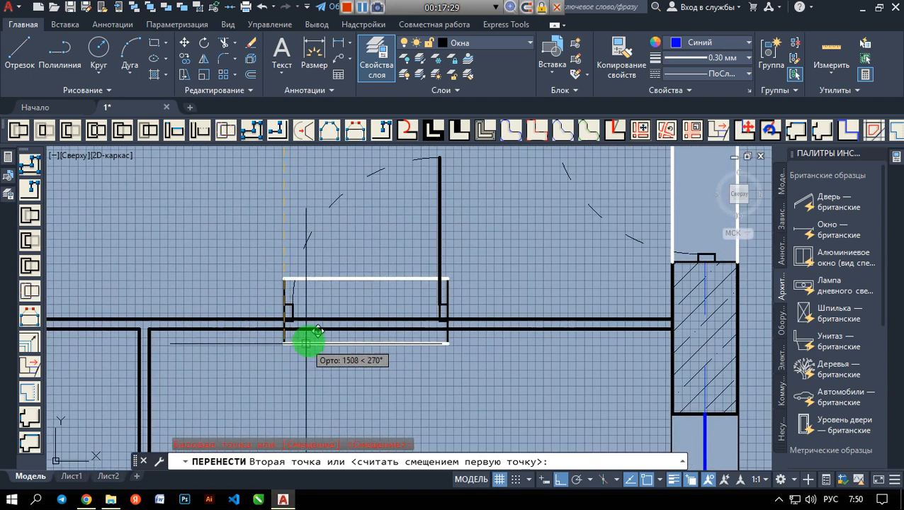
left_click(301, 365)
- Open the door block placed in the partition in the Block Editor and bring up the available block parameter types
scroll(335, 342, "up", 2)
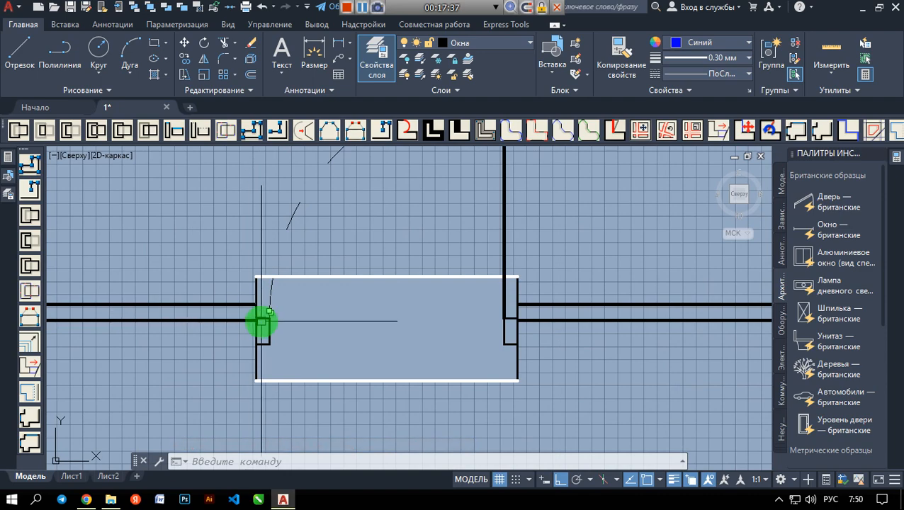
scroll(261, 321, "down", 1)
scroll(262, 320, "up", 1)
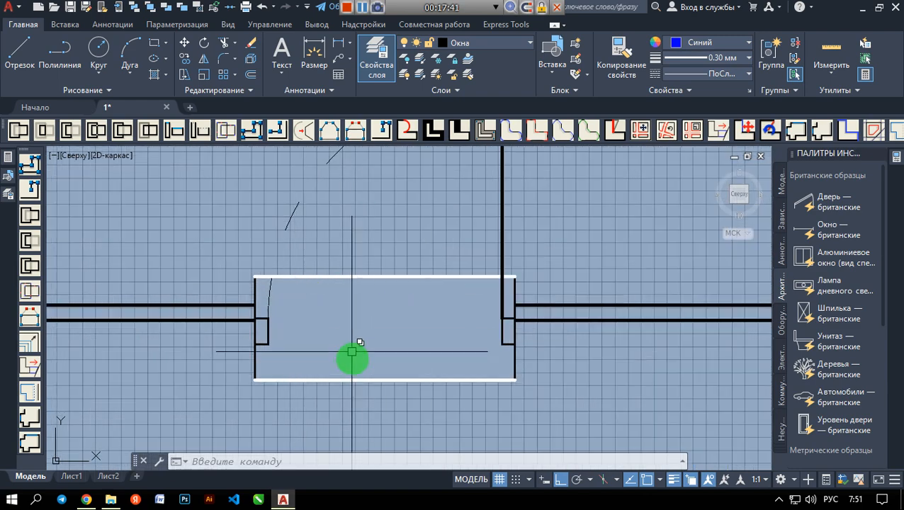
left_click(355, 381)
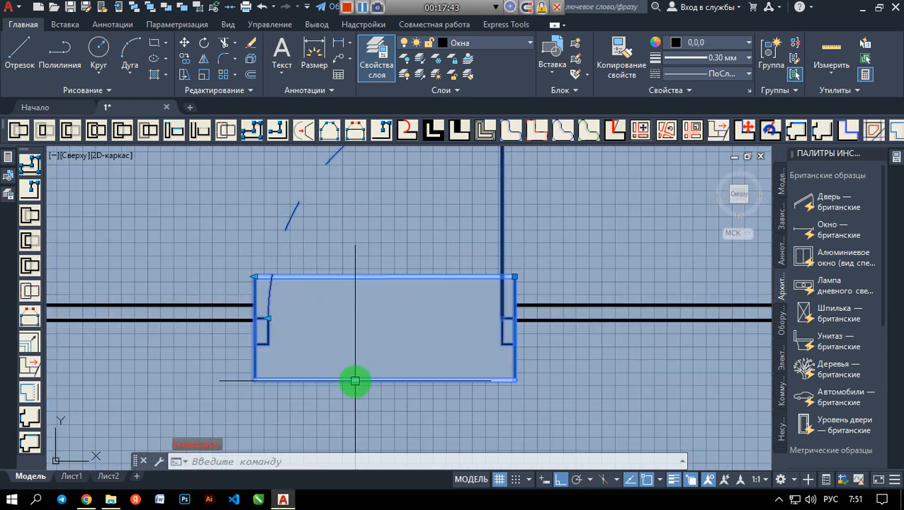
right_click(355, 381)
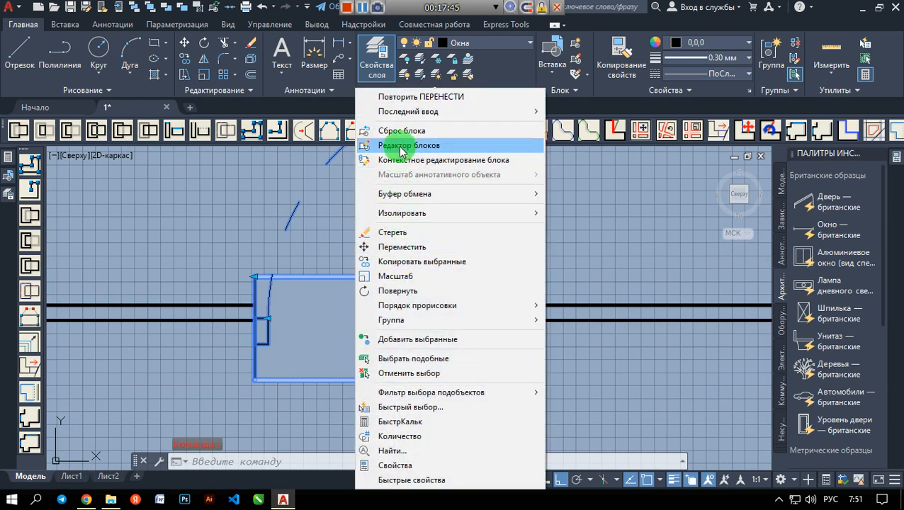
left_click(403, 144)
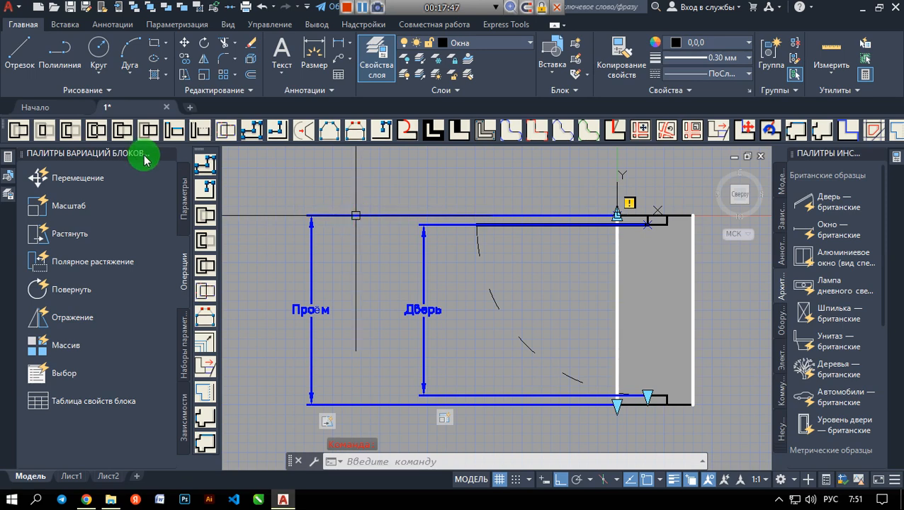
left_click(187, 198)
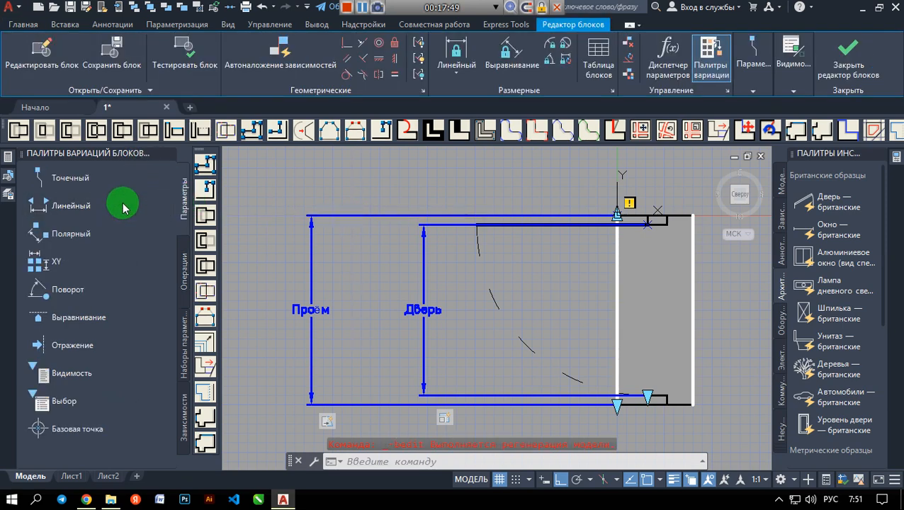
- Add a linear parameter across the wall thickness between its two upper corners, with its label above, and bring up the available block action types
left_click(125, 203)
scroll(453, 276, "up", 8)
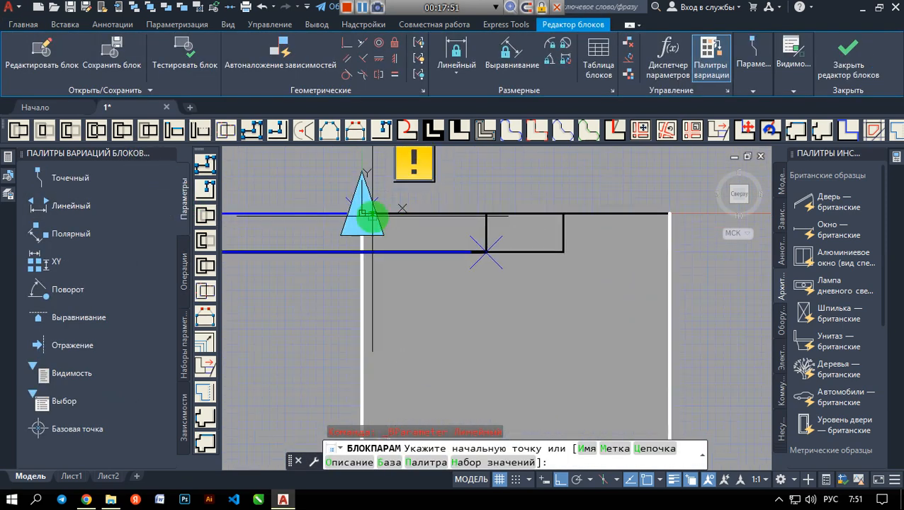
left_click(361, 214)
scroll(508, 246, "down", 3)
scroll(537, 307, "up", 3)
scroll(537, 308, "up", 5)
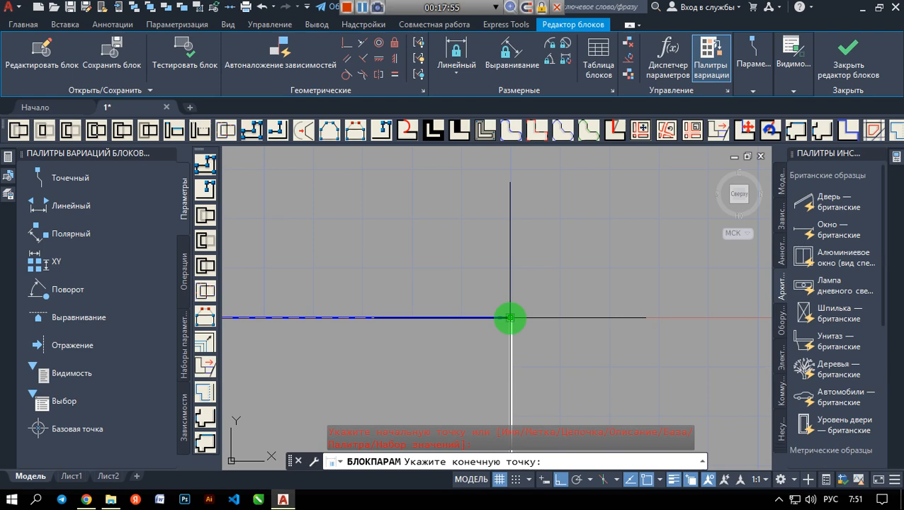
left_click(508, 317)
middle_click_drag(477, 321, 618, 376)
scroll(579, 275, "down", 4)
middle_click_drag(549, 282, 669, 350)
left_click(625, 250)
scroll(545, 261, "down", 5)
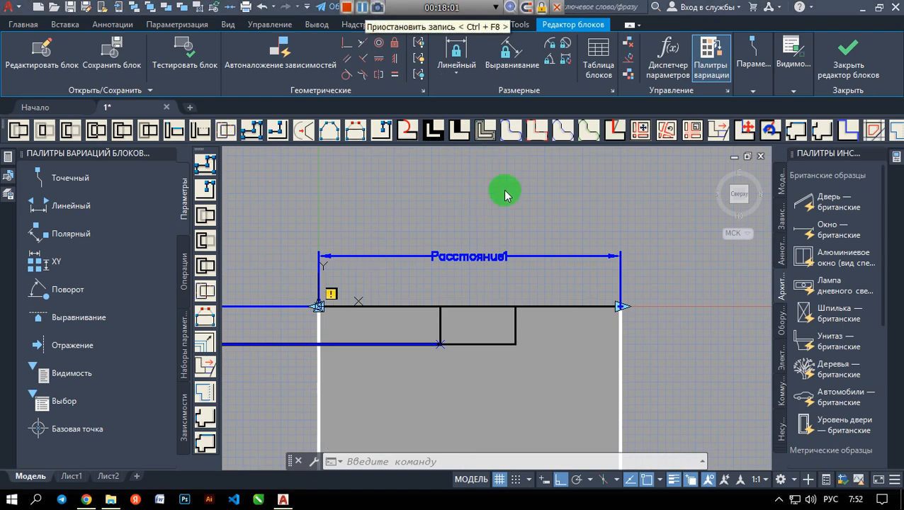
scroll(510, 241, "down", 6)
scroll(525, 278, "up", 3)
scroll(526, 278, "down", 2)
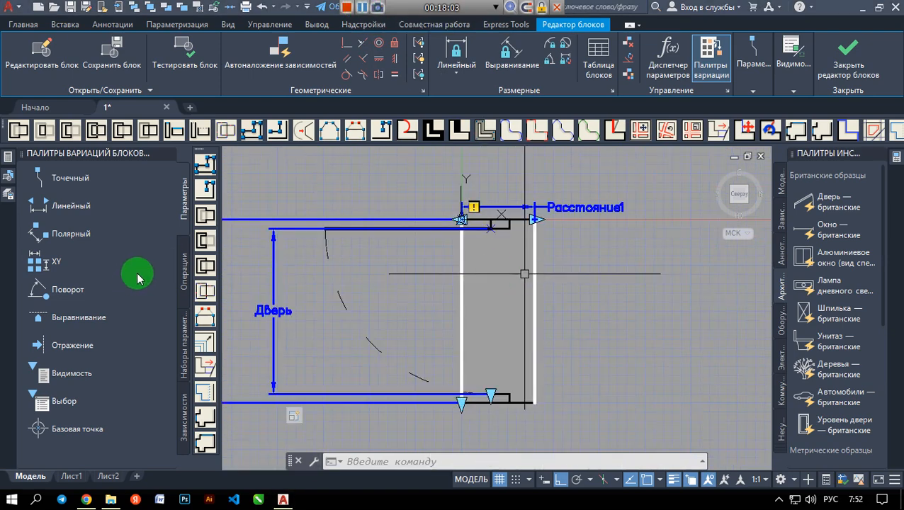
left_click(184, 266)
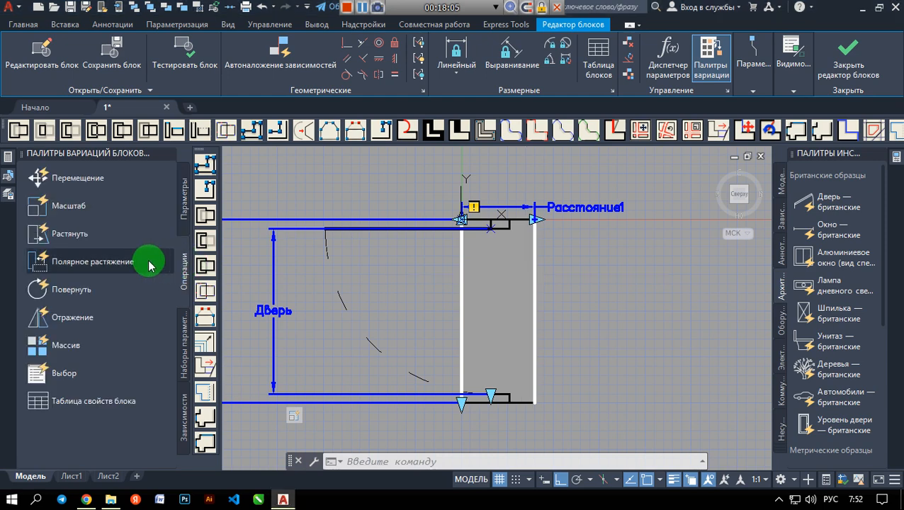
left_click(125, 235)
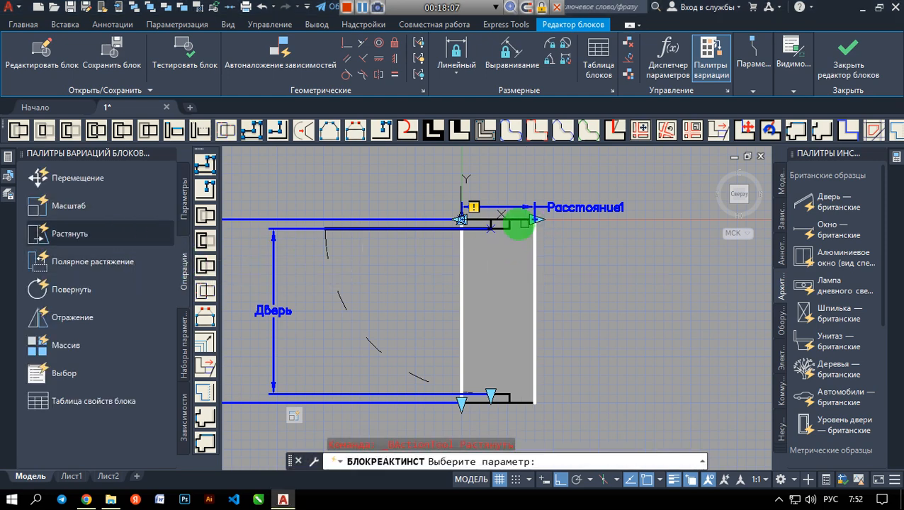
scroll(531, 221, "up", 5)
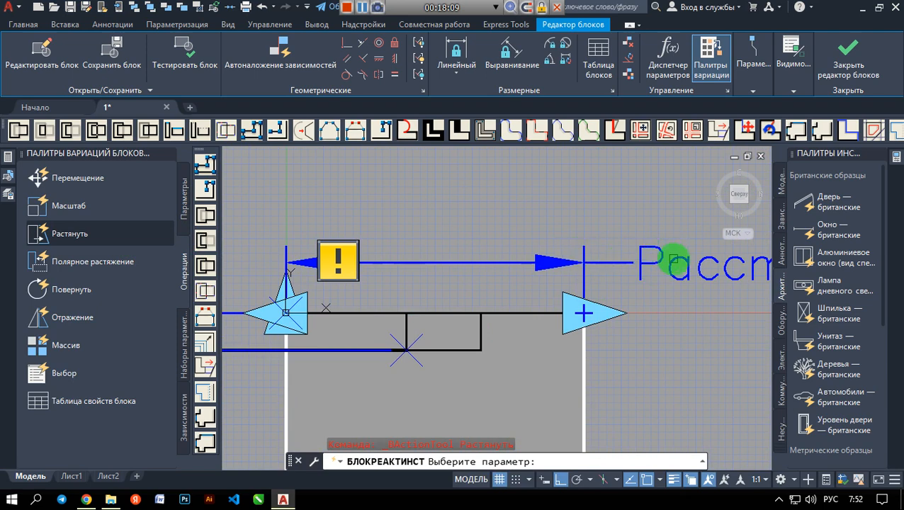
scroll(674, 262, "down", 2)
left_click(674, 261)
scroll(656, 288, "down", 5)
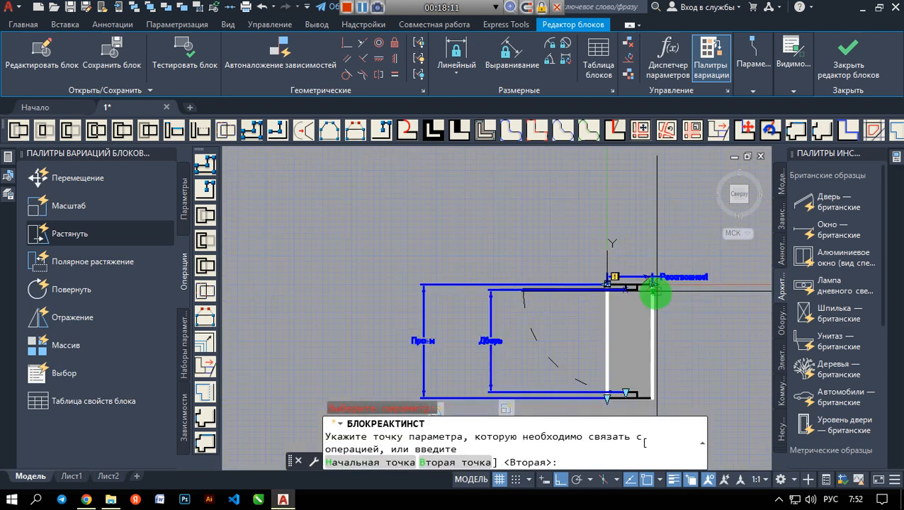
scroll(550, 221, "up", 6)
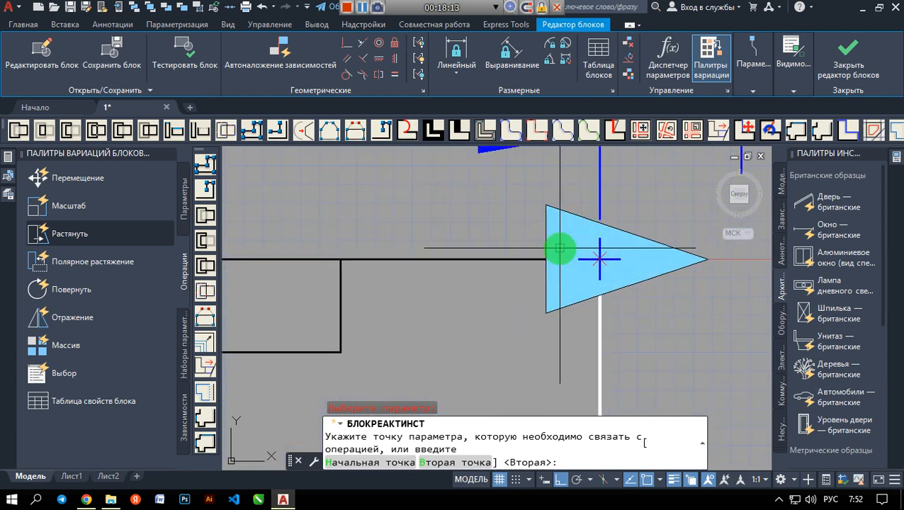
left_click(599, 258)
scroll(605, 263, "down", 5)
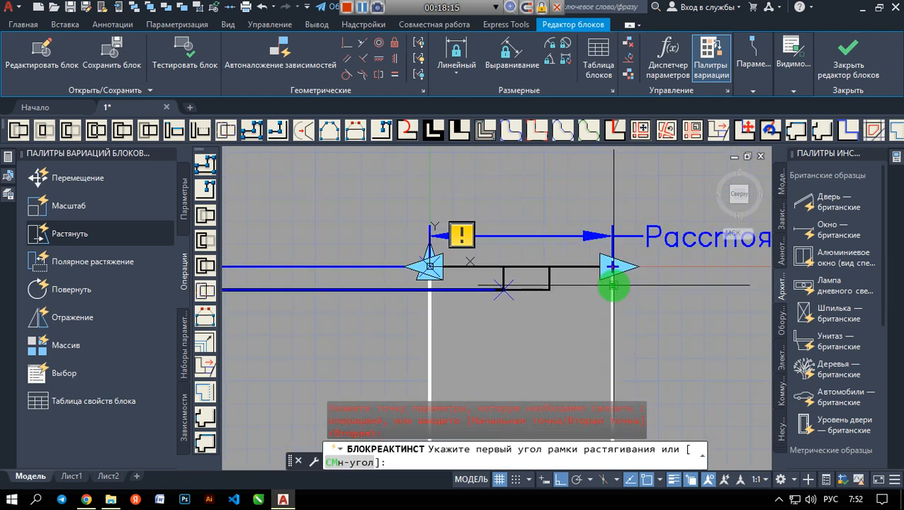
left_click(613, 353)
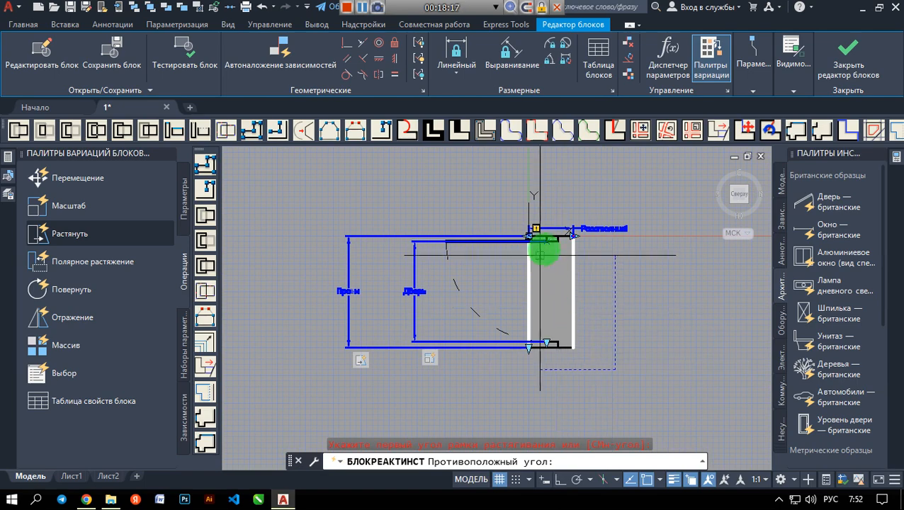
scroll(549, 226, "up", 5)
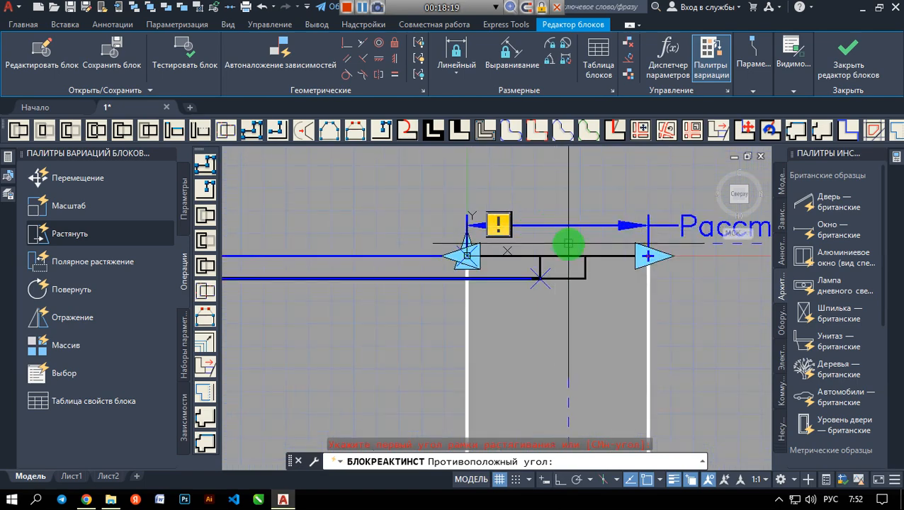
left_click(568, 244)
scroll(645, 338, "down", 5)
scroll(659, 347, "up", 5)
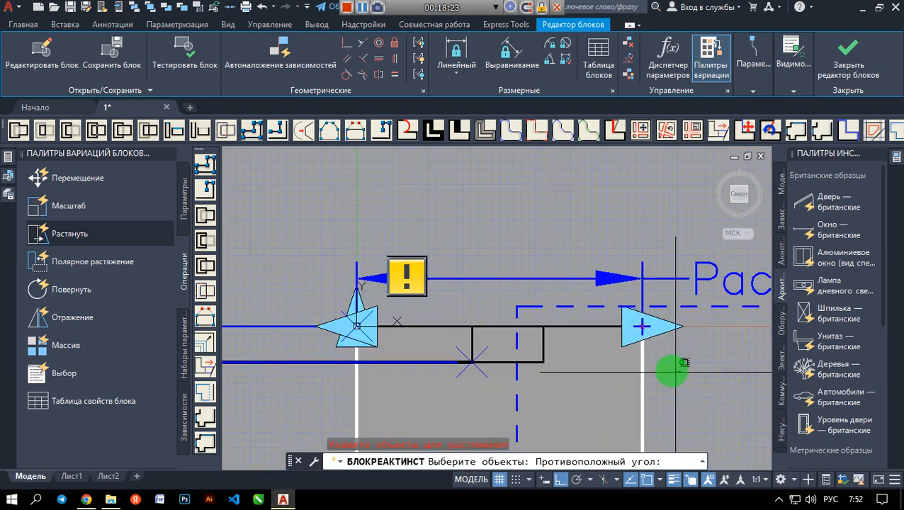
left_click(585, 321)
scroll(637, 381, "down", 2)
scroll(637, 381, "up", 2)
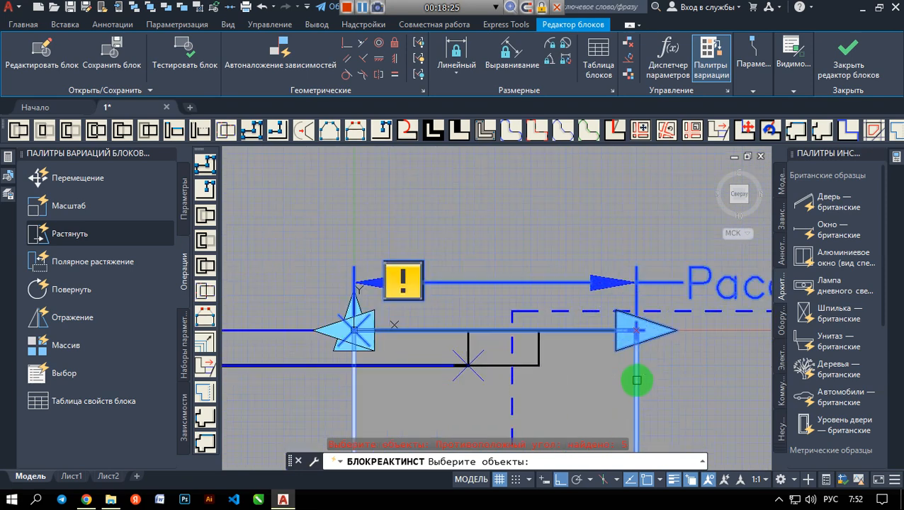
scroll(635, 365, "down", 2)
scroll(614, 307, "down", 3)
key("Escape")
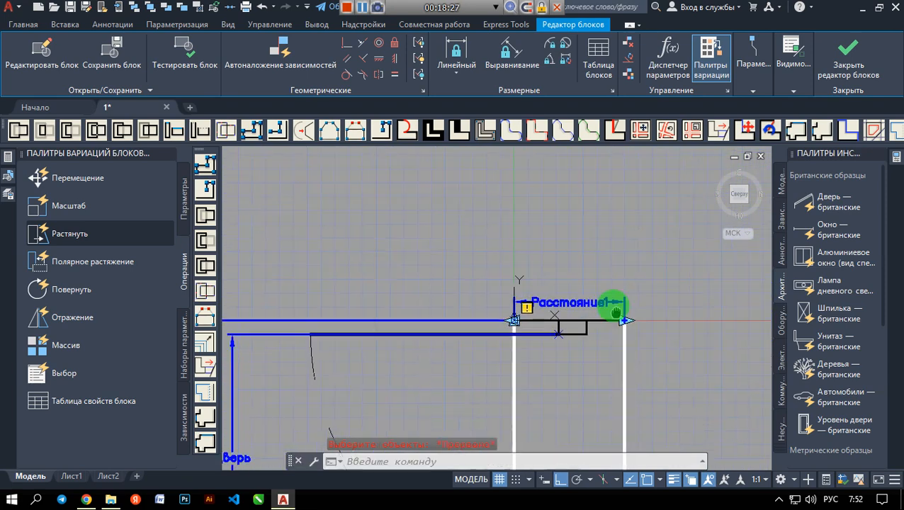
left_click(85, 241)
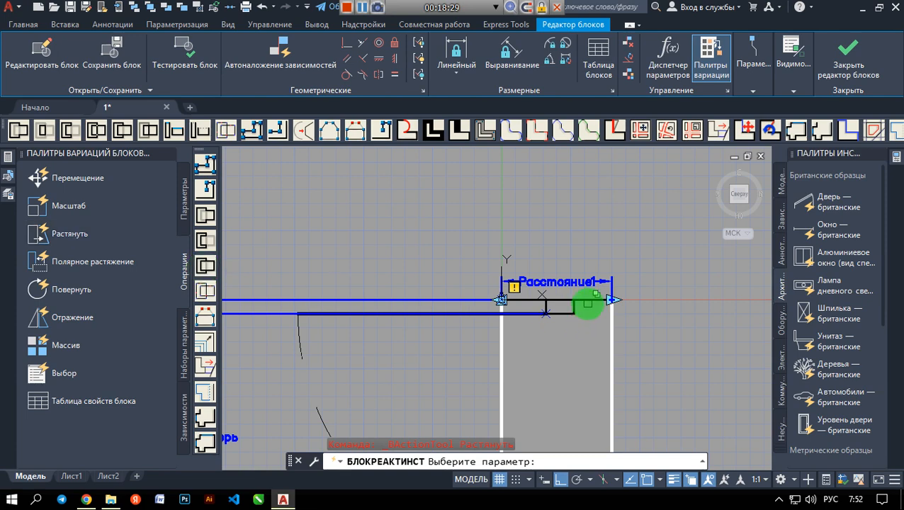
left_click(573, 282)
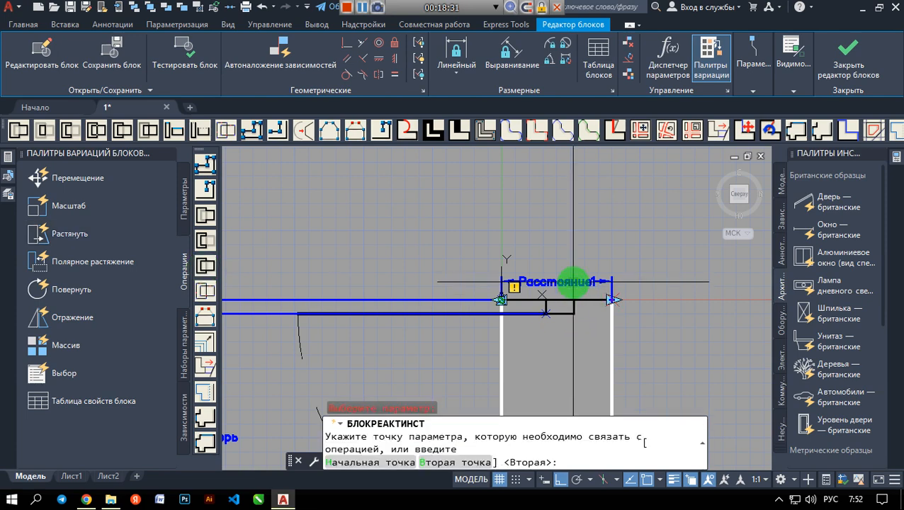
scroll(581, 309, "down", 3)
scroll(591, 268, "up", 5)
scroll(592, 231, "up", 4)
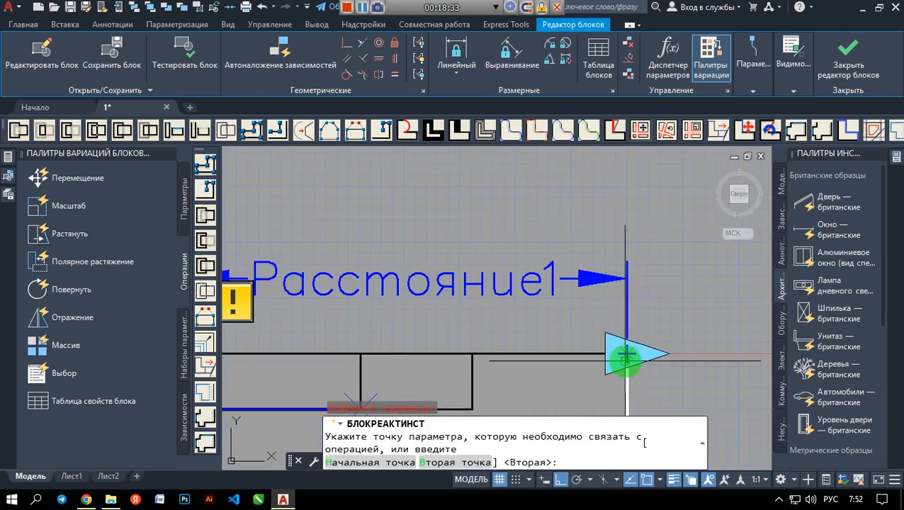
left_click(626, 353)
scroll(631, 385, "down", 5)
mouse_move(631, 384)
middle_mouse_down()
mouse_move(583, 177)
mouse_move(589, 305)
middle_mouse_up()
scroll(582, 172, "down", 2)
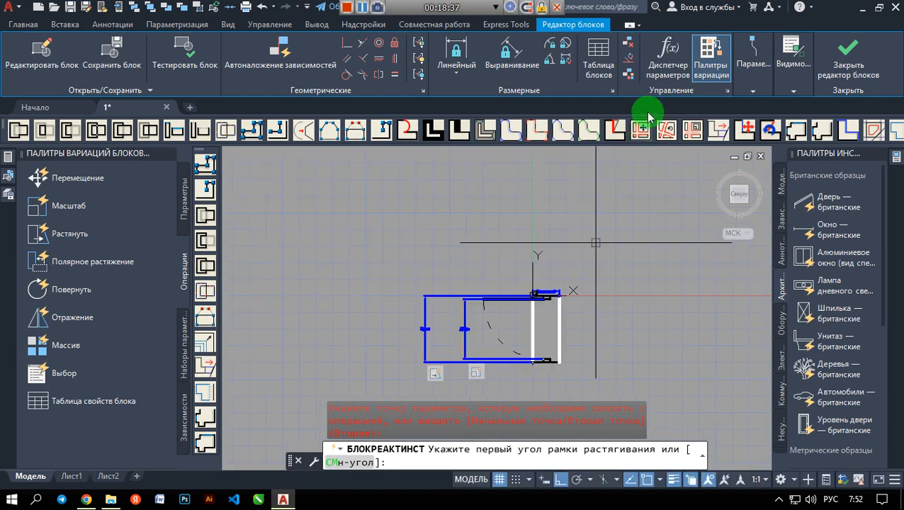
scroll(549, 307, "up", 2)
mouse_move(583, 354)
middle_mouse_down()
mouse_move(549, 307)
mouse_move(561, 367)
middle_mouse_up()
scroll(549, 307, "up", 2)
left_click(551, 381)
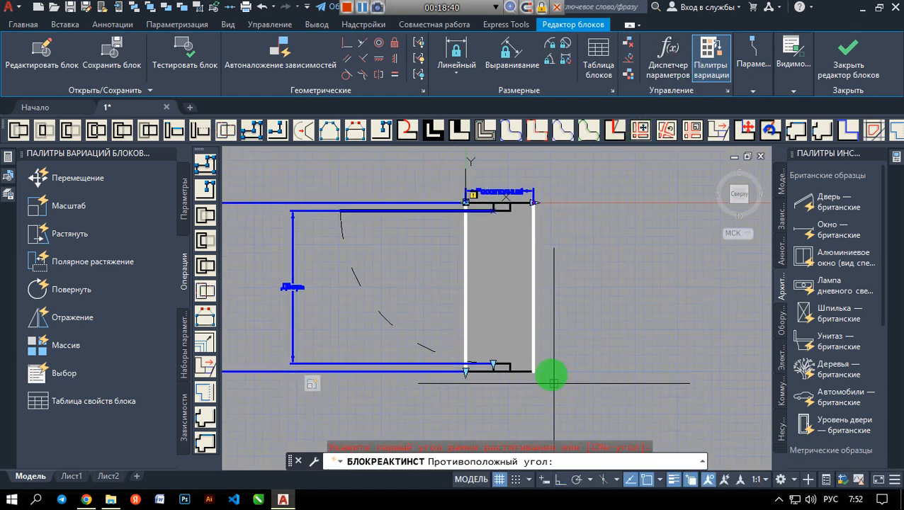
left_click(529, 206)
scroll(530, 208, "up", 1)
scroll(530, 208, "down", 1)
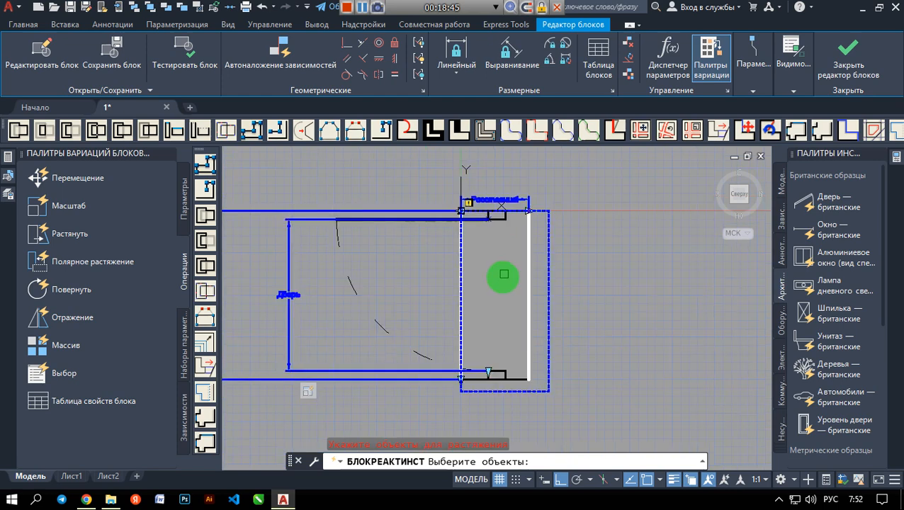
key("Escape")
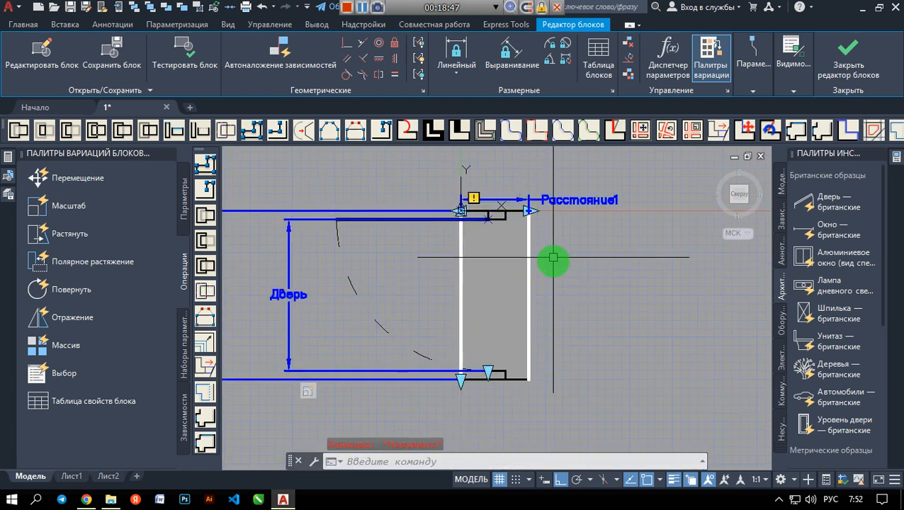
- Rename the wall-thickness linear parameter as "Девор оралиғи"
middle_click_drag(549, 256, 539, 302)
left_click(558, 235)
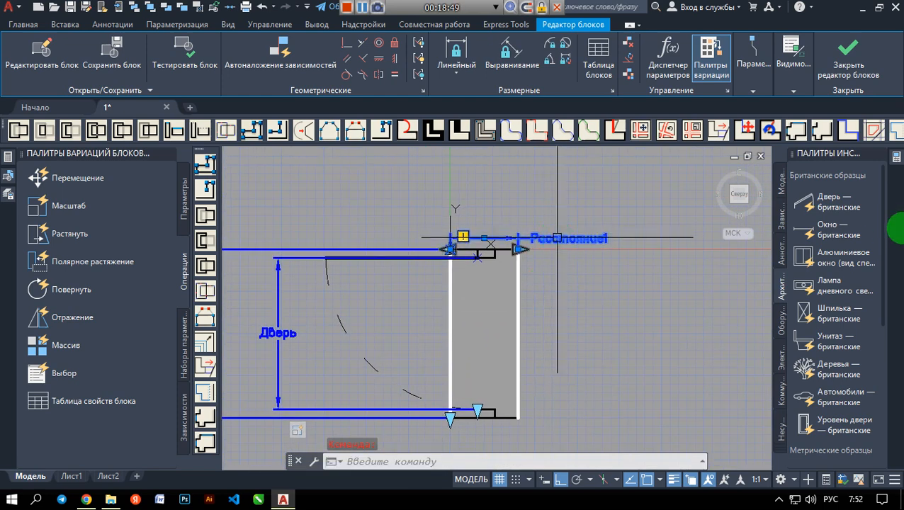
mouse_move(894, 227)
left_click(806, 338)
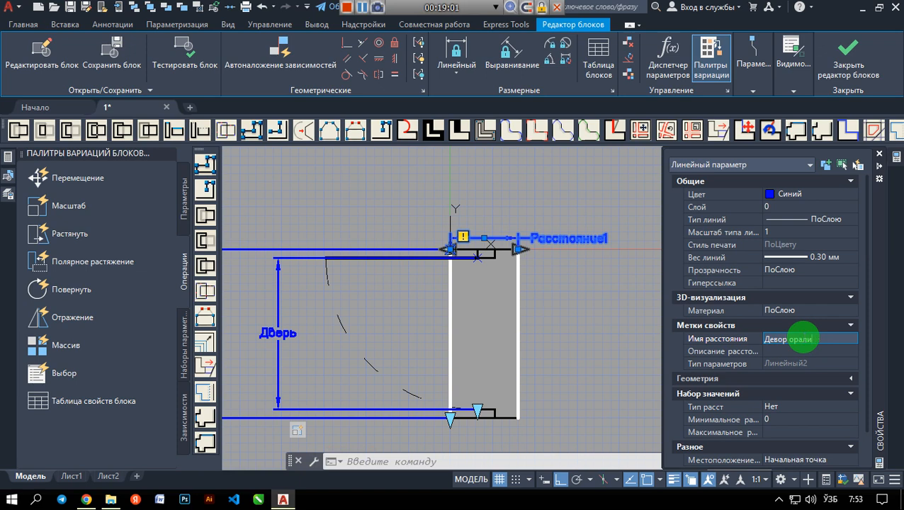
type("и")
key("Return")
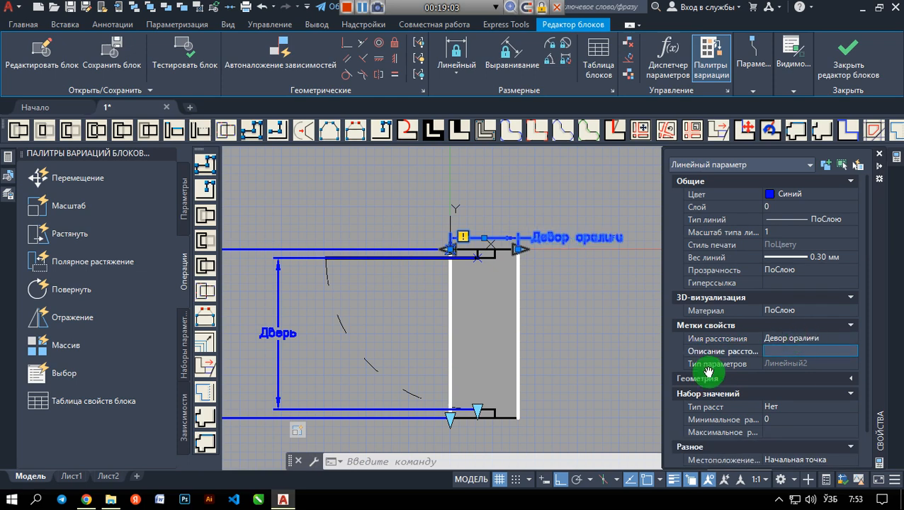
key("Escape")
key("ctrl+1")
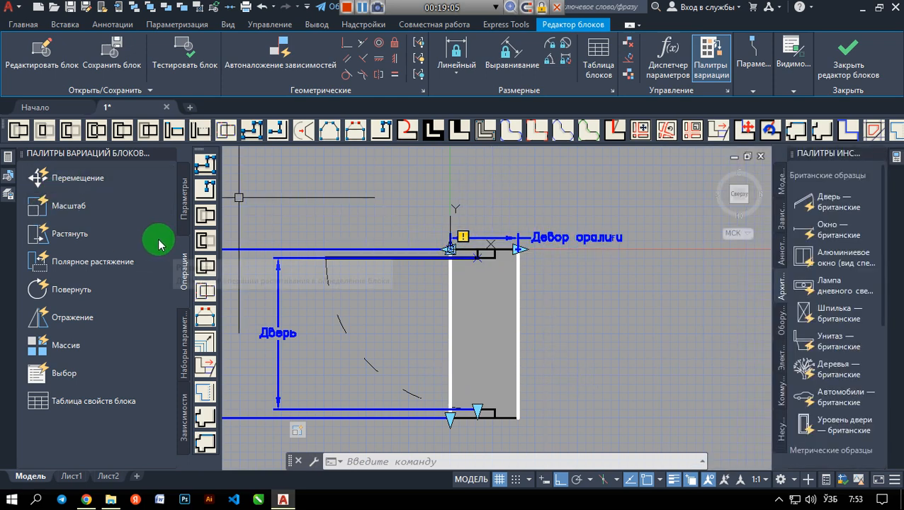
- Start a Stretch action on the Девор оралиғи parameter's outer point, with the stretch frame enclosing the wall's outer edge beyond the jambs
left_click(117, 239)
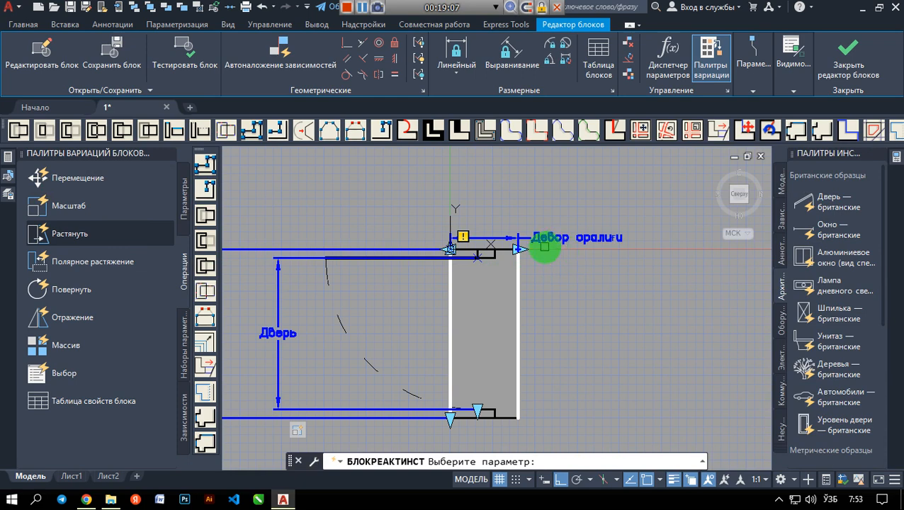
scroll(544, 247, "up", 4)
left_click(528, 222)
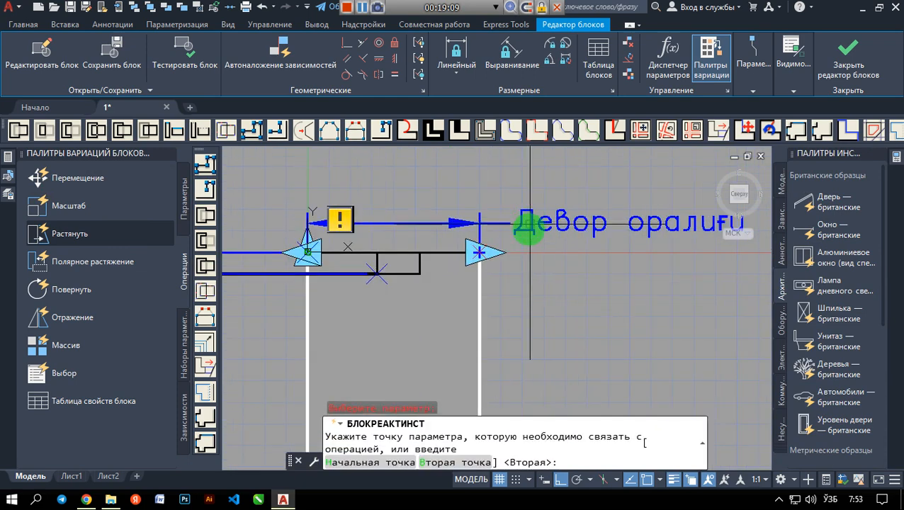
scroll(501, 313, "down", 2)
scroll(470, 257, "up", 2)
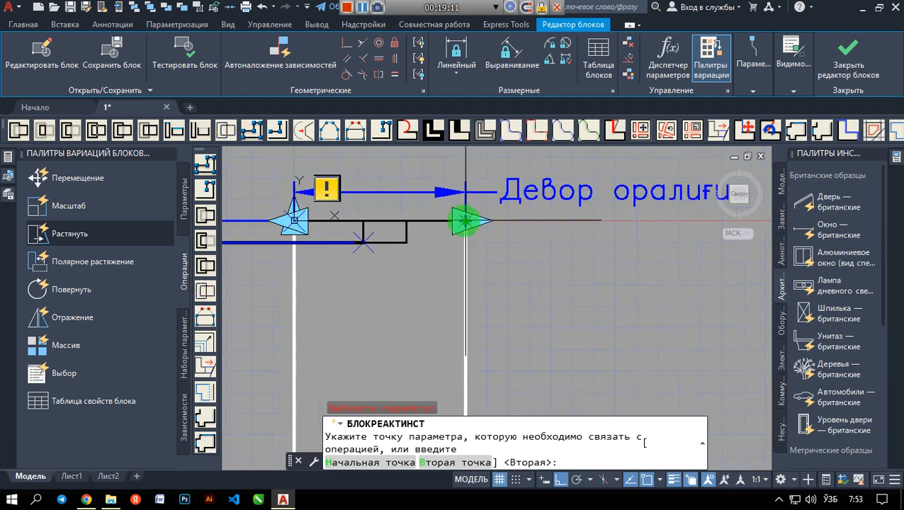
left_click(464, 221)
scroll(462, 319, "down", 3)
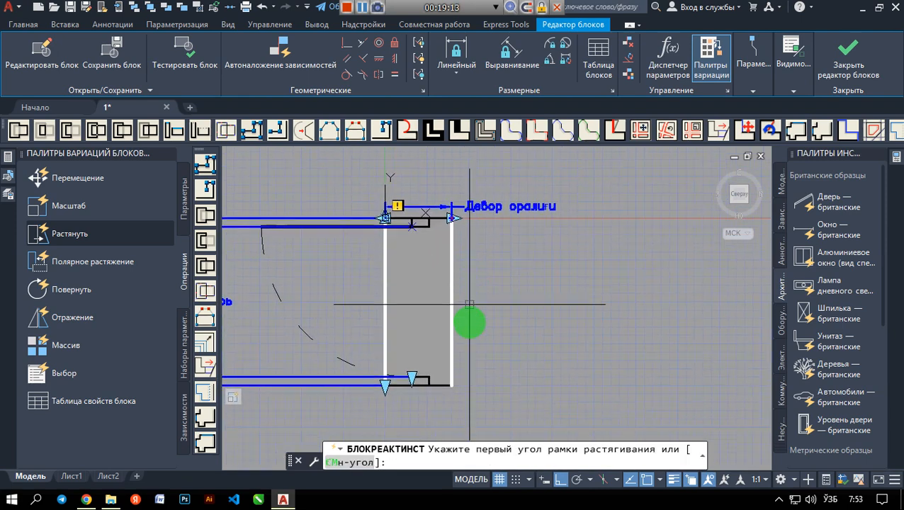
left_click(477, 395)
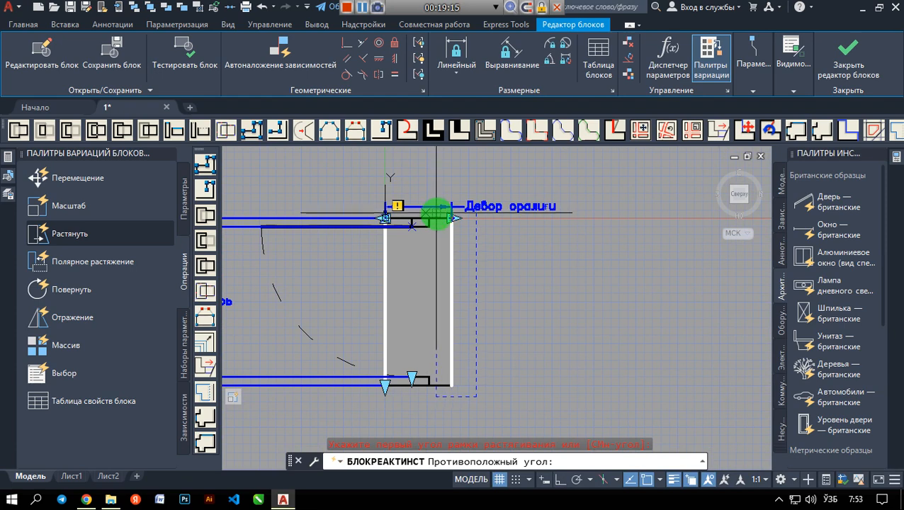
scroll(435, 217, "up", 4)
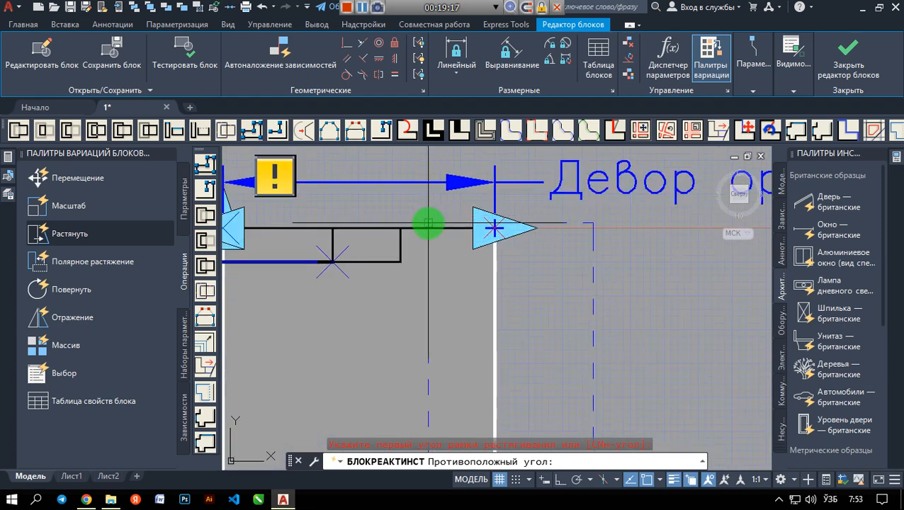
left_click(416, 202)
- Select the wall's outline polyline and its wipeout at the outer upper corner as objects for the stretch action
scroll(434, 265, "down", 3)
middle_click_drag(458, 319, 445, 345)
scroll(462, 242, "up", 6)
left_click(457, 295)
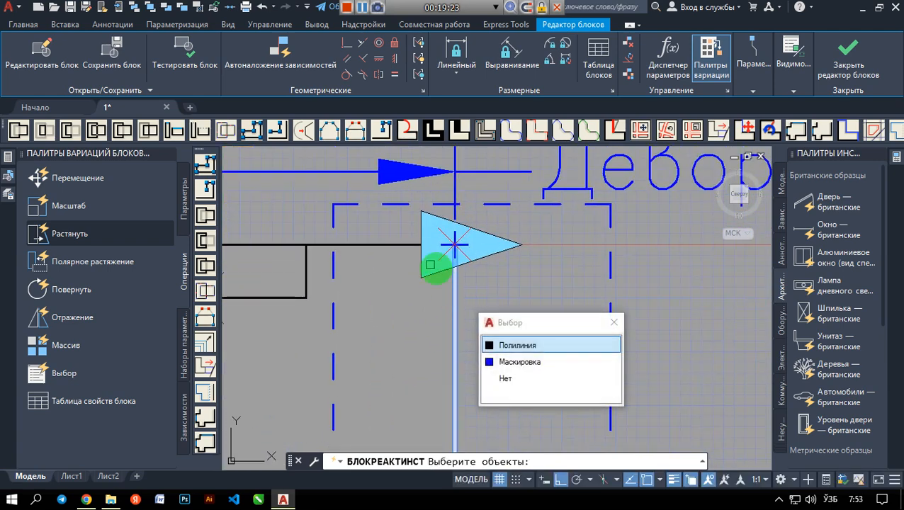
left_click(614, 324)
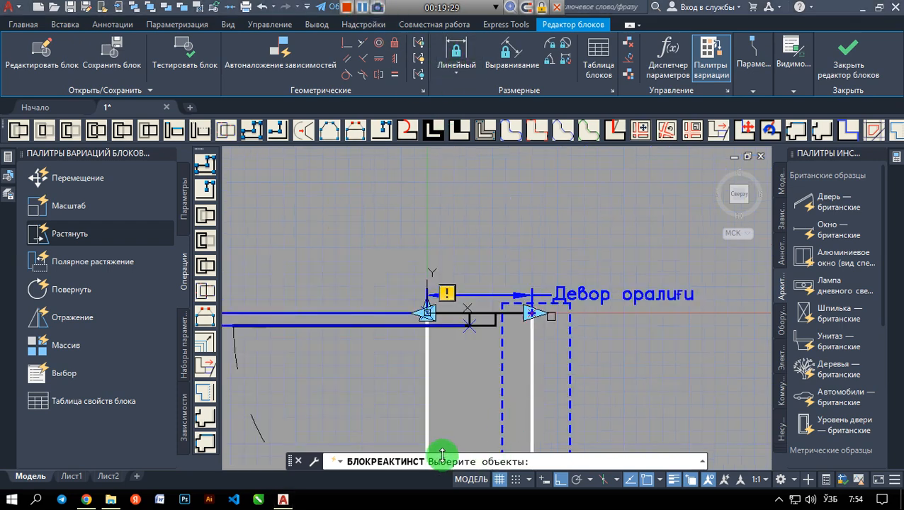
scroll(542, 327, "up", 2)
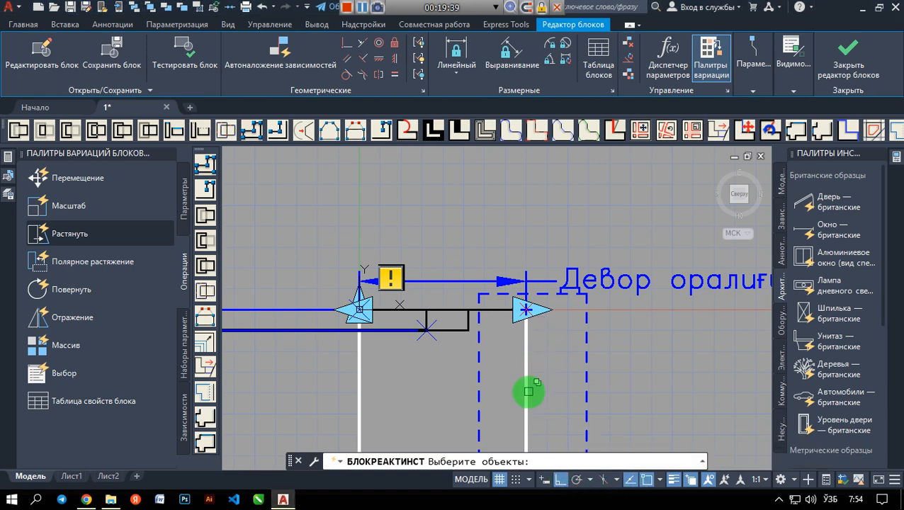
scroll(522, 303, "up", 3)
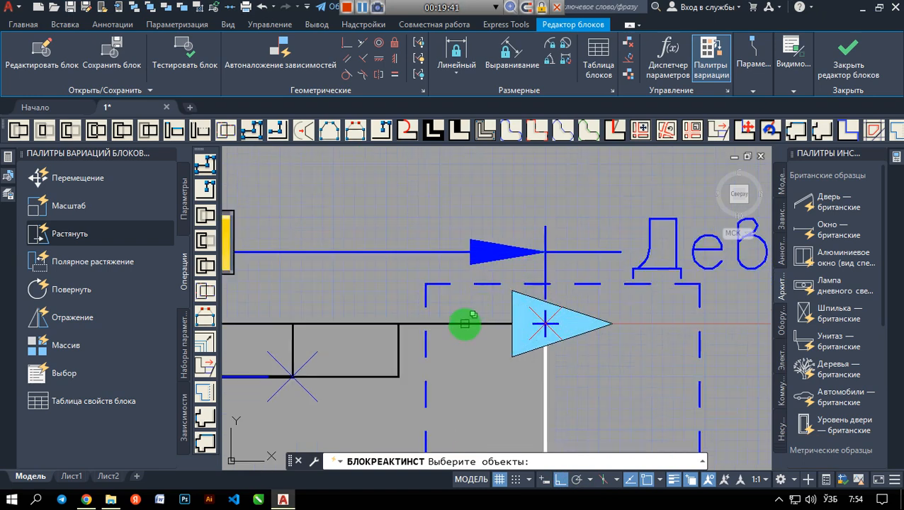
left_click(465, 324)
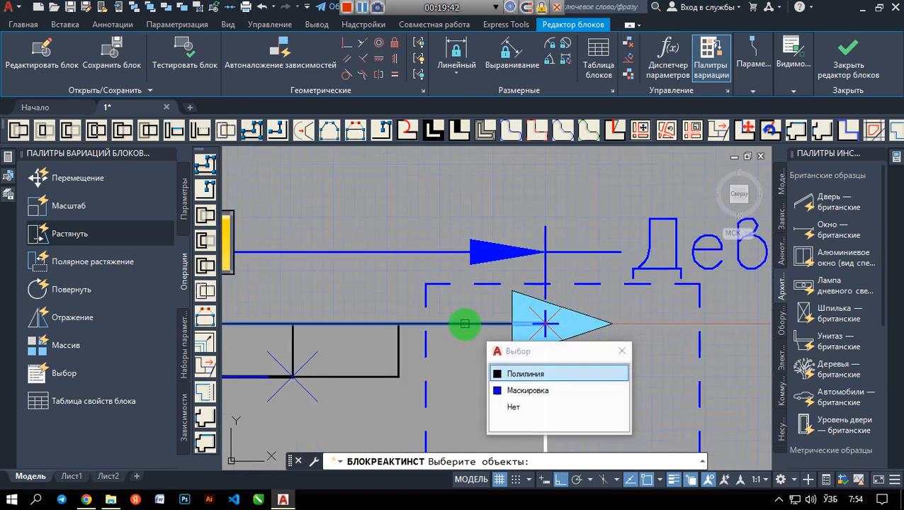
left_click(548, 376)
left_click(556, 393)
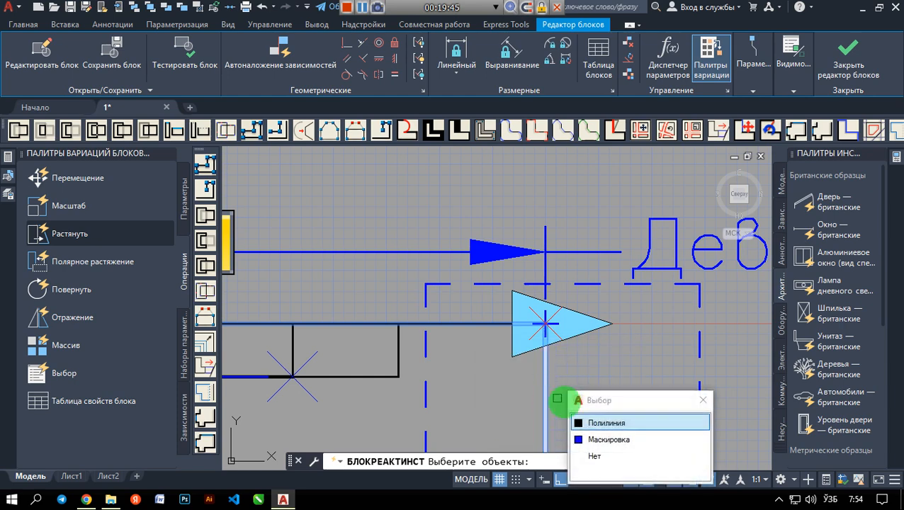
left_click(605, 434)
- Include the wall outline's polyline at the lower edge in the selection and complete the stretch action
scroll(591, 390, "down", 5)
middle_click_drag(586, 381, 560, 226)
scroll(551, 320, "down", 2)
middle_click_drag(562, 356, 550, 292)
scroll(532, 367, "up", 10)
left_click(564, 304)
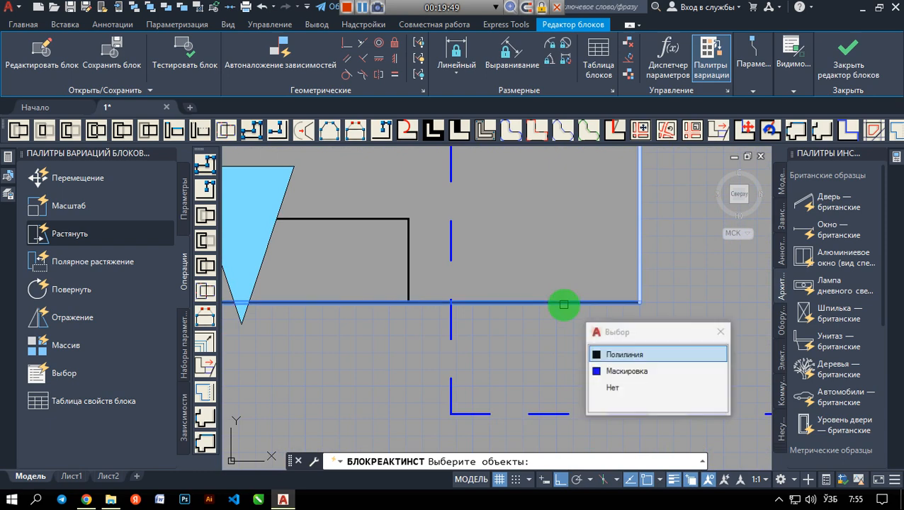
left_click(624, 360)
scroll(620, 353, "down", 10)
scroll(619, 278, "up", 4)
middle_click_drag(628, 276, 595, 399)
scroll(595, 398, "down", 4)
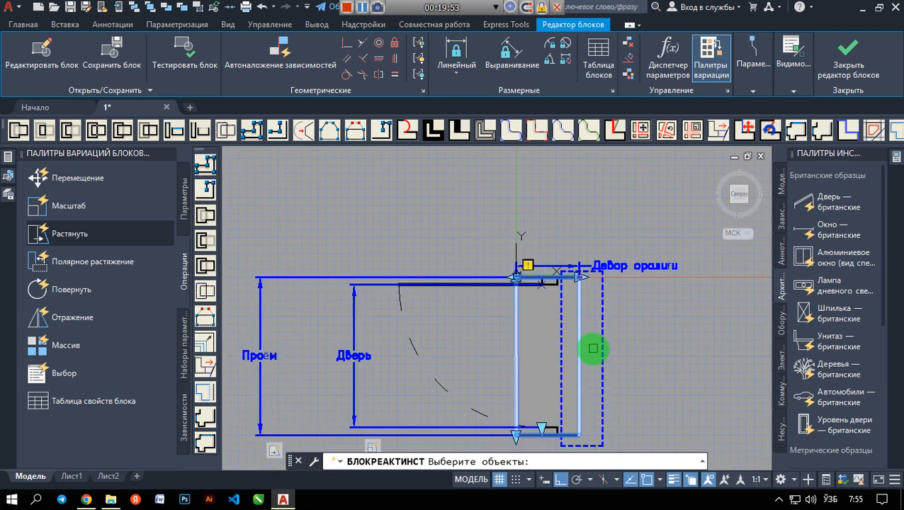
key("Return")
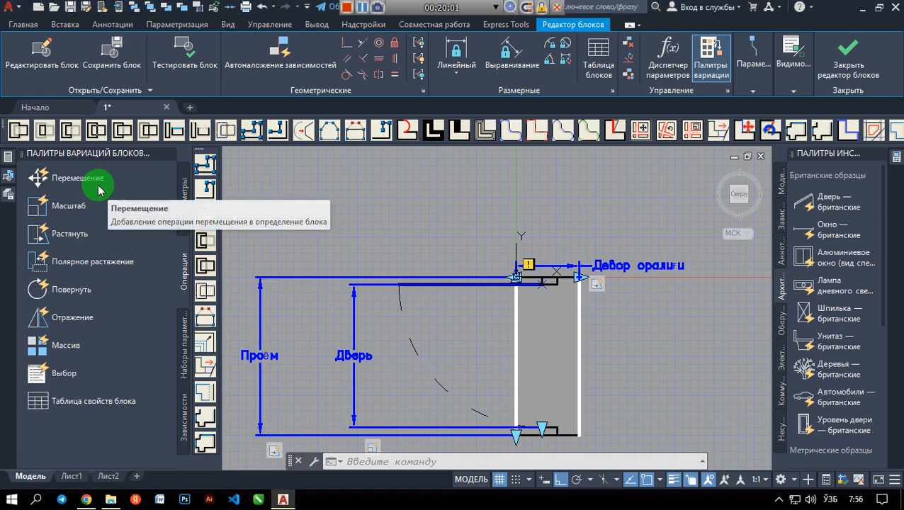
- Start a Move action on the Девор оралиғи parameter, tied to its outer point
left_click(90, 173)
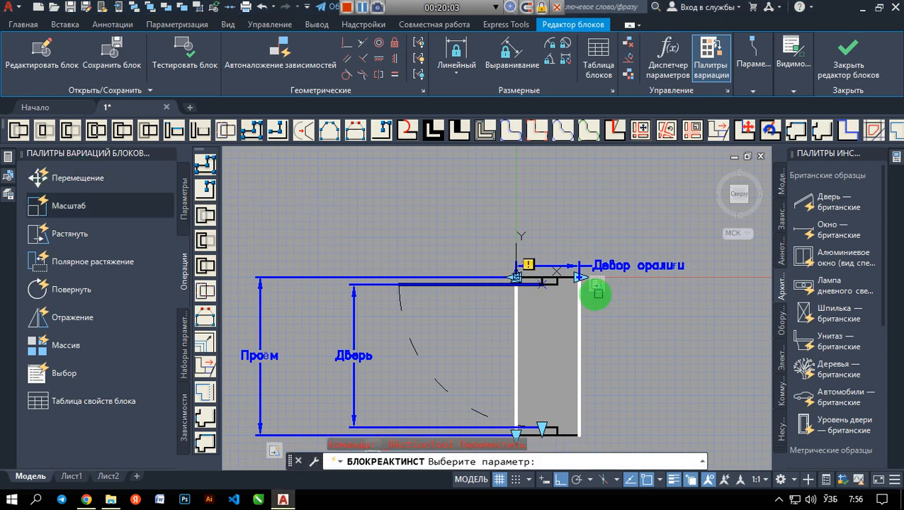
scroll(595, 270, "up", 6)
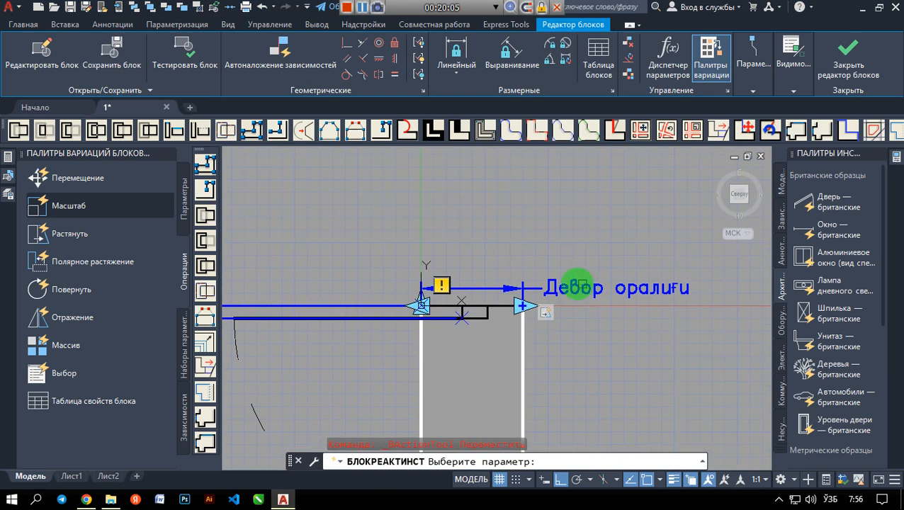
left_click(601, 267)
scroll(591, 263, "down", 5)
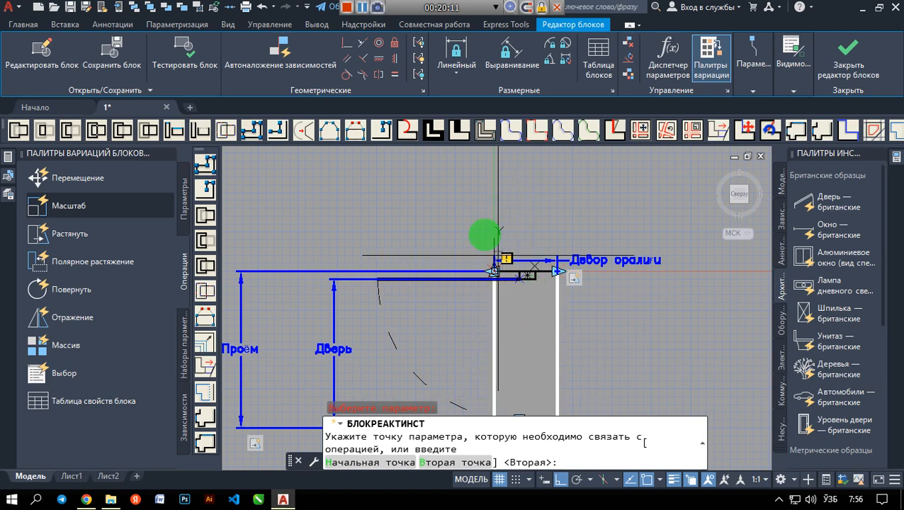
left_click(364, 6)
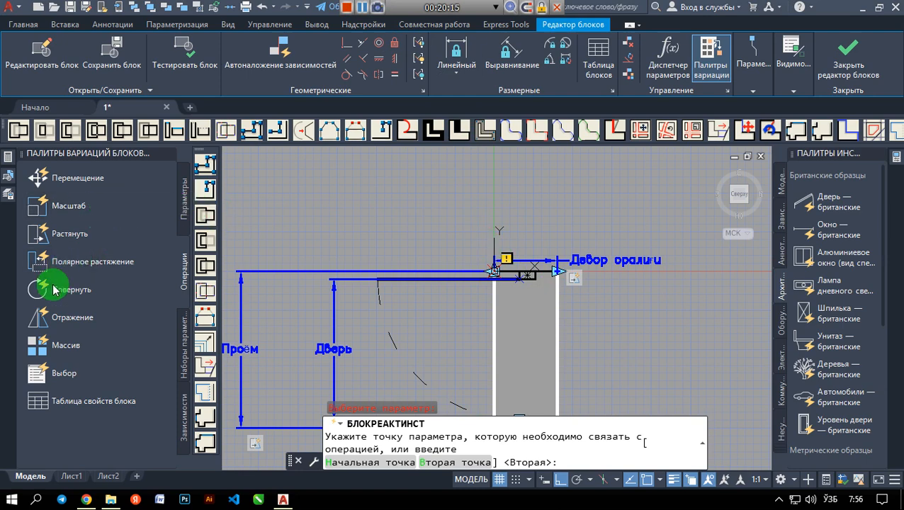
scroll(557, 273, "up", 6)
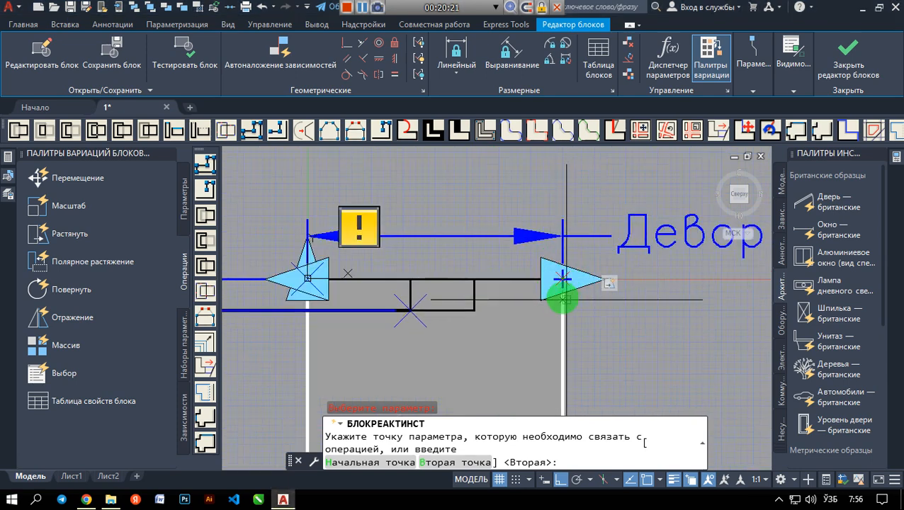
left_click(561, 279)
scroll(496, 301, "down", 6)
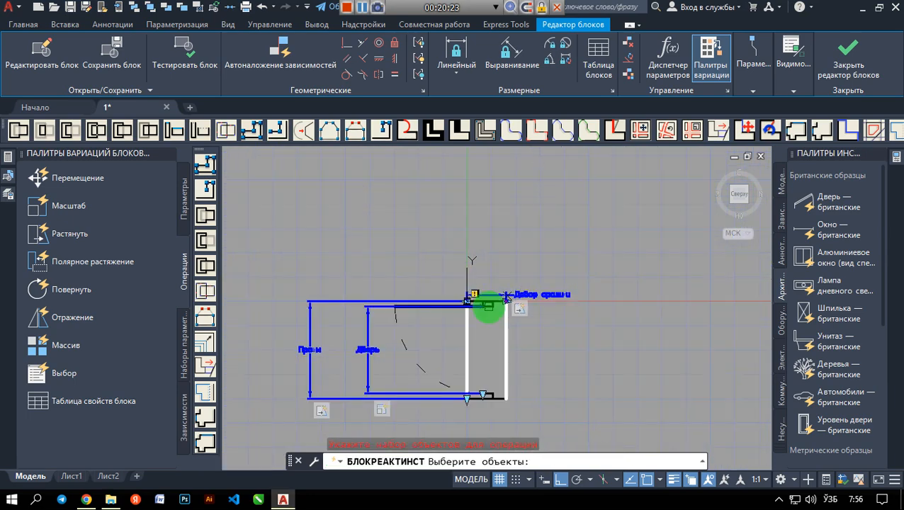
- Select the upper door jamb, the door leaf polyline and the swing arc as objects for the move action
scroll(510, 308, "up", 6)
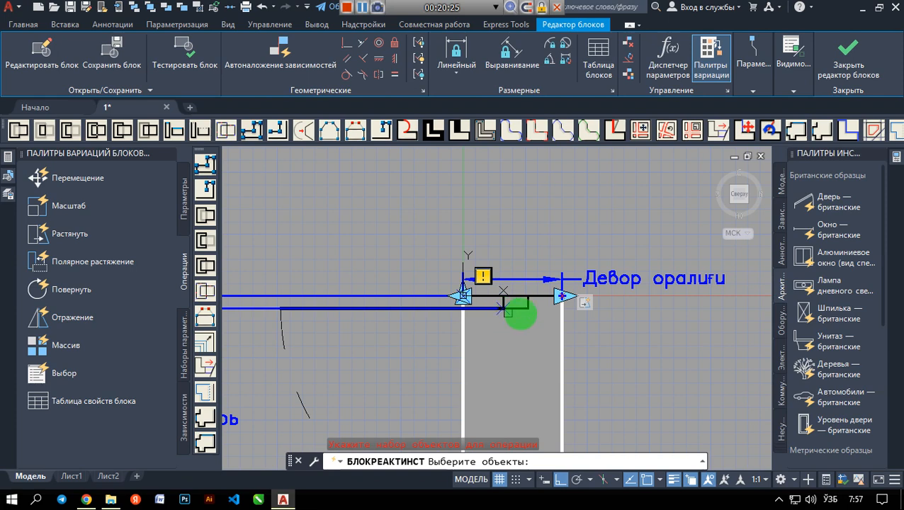
left_click(579, 306)
left_click(421, 311)
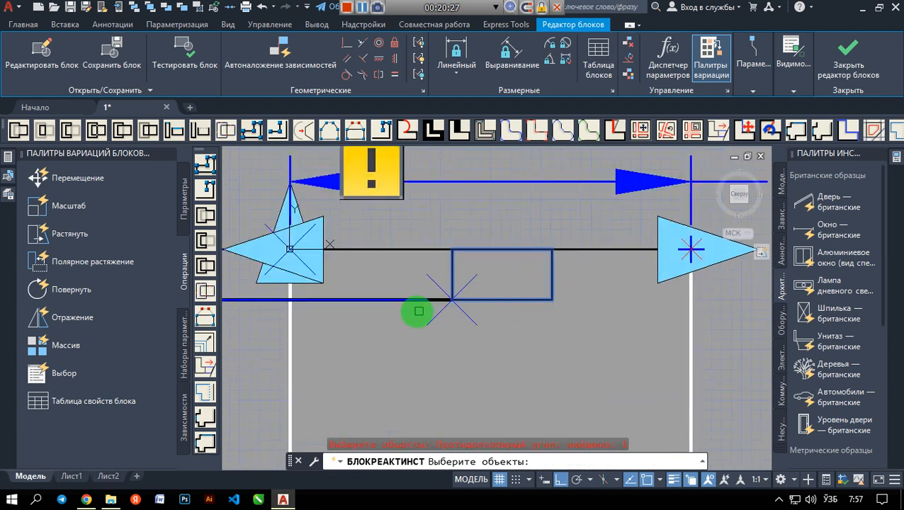
left_click(403, 303)
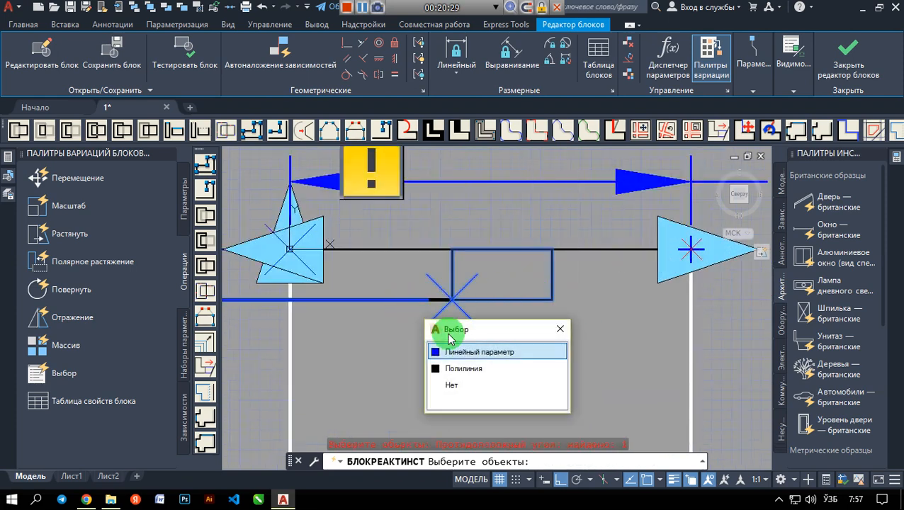
left_click(470, 369)
scroll(359, 372, "down", 4)
middle_click_drag(375, 360, 454, 295)
scroll(453, 294, "down", 3)
scroll(416, 331, "up", 5)
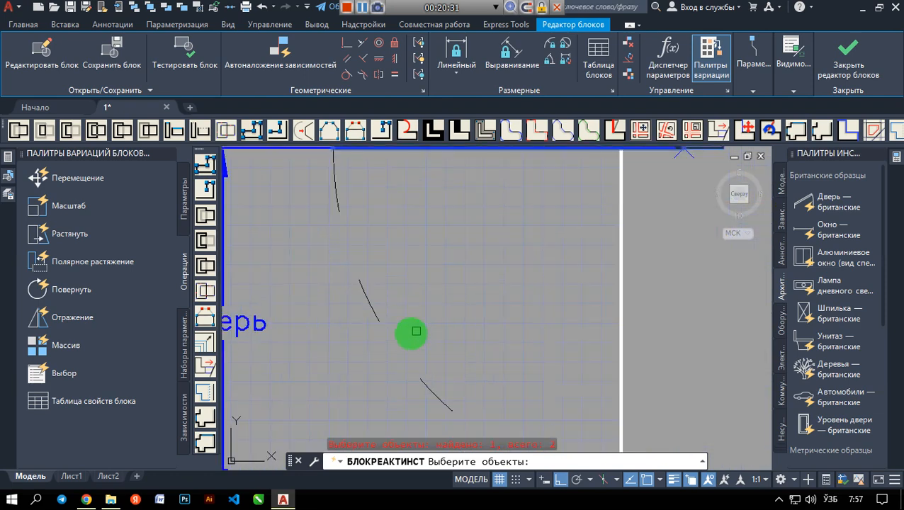
scroll(443, 347, "down", 5)
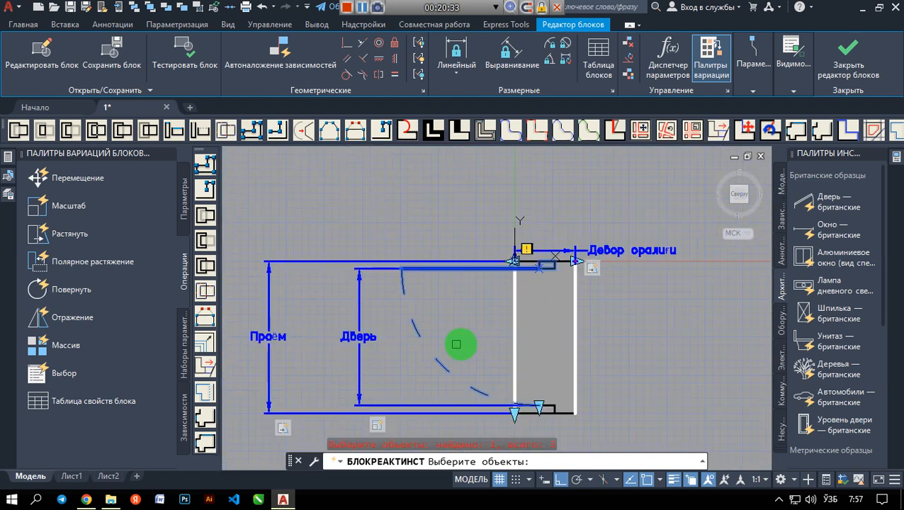
- Add the lower door jamb to the move action's selected objects
scroll(471, 345, "up", 6)
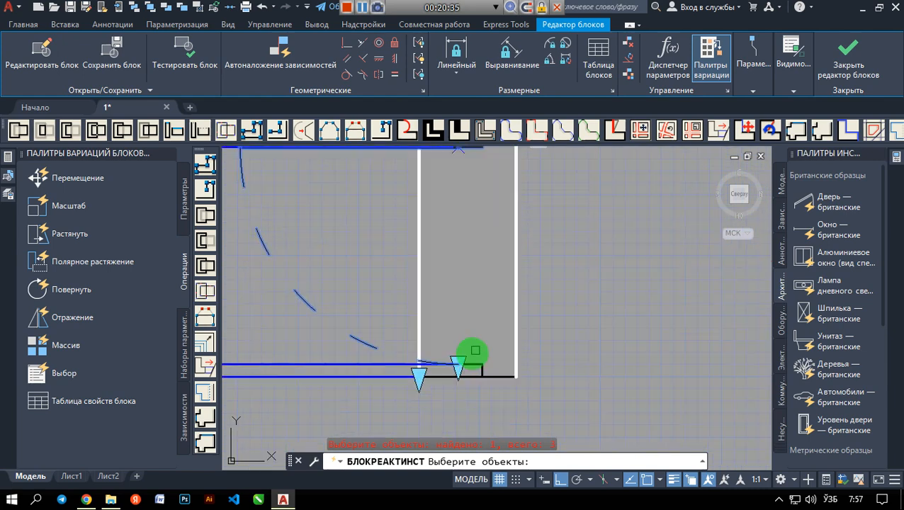
left_click(501, 344)
left_click(450, 374)
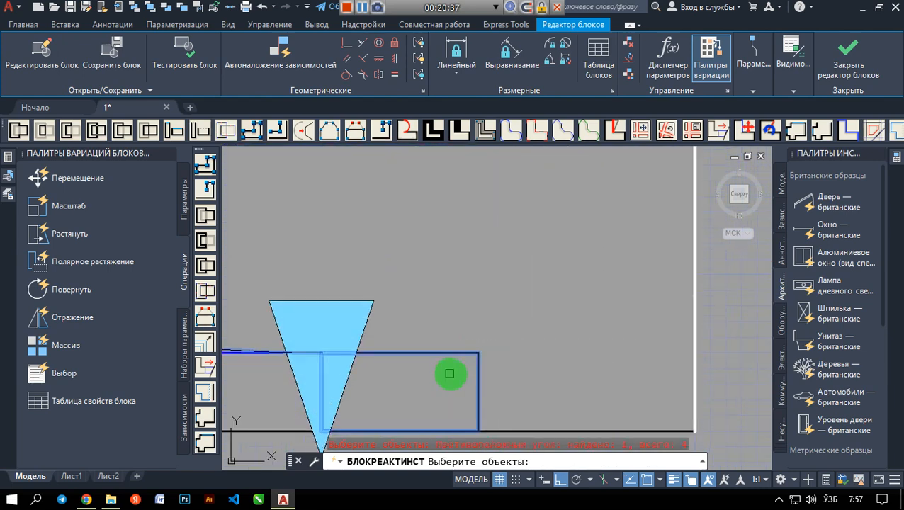
scroll(452, 368, "down", 8)
scroll(449, 342, "up", 4)
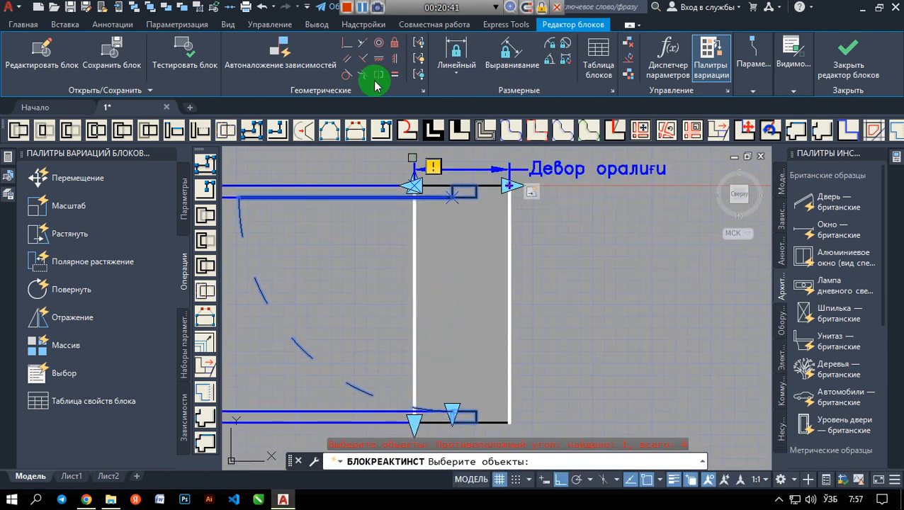
left_click(362, 8)
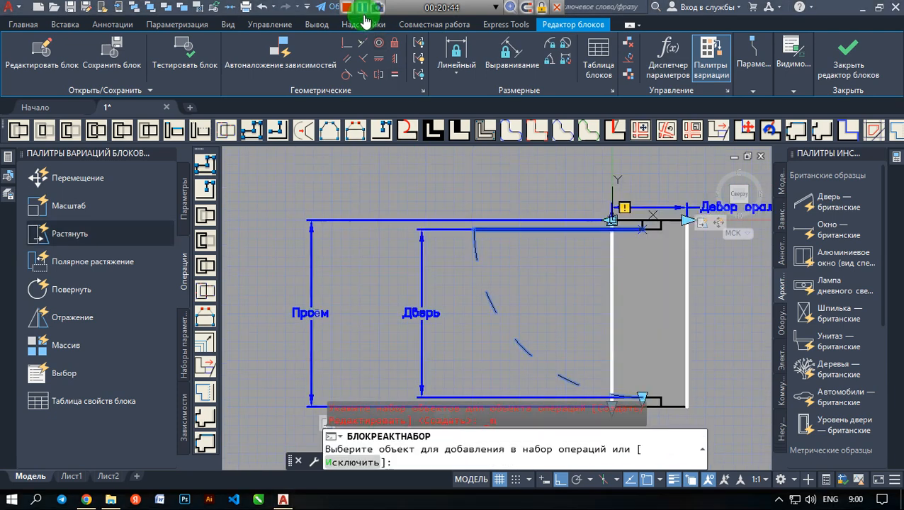
scroll(588, 295, "down", 5)
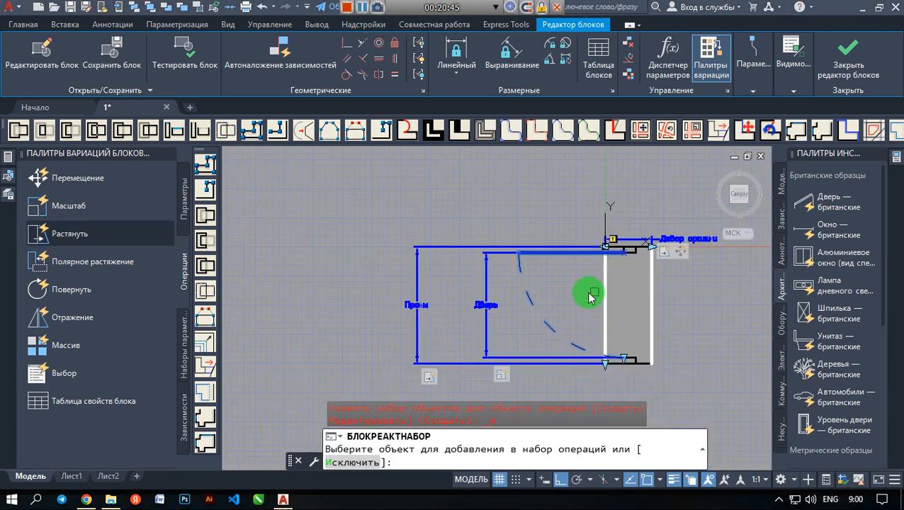
middle_click_drag(583, 287, 480, 272)
scroll(486, 276, "up", 3)
scroll(492, 279, "down", 1)
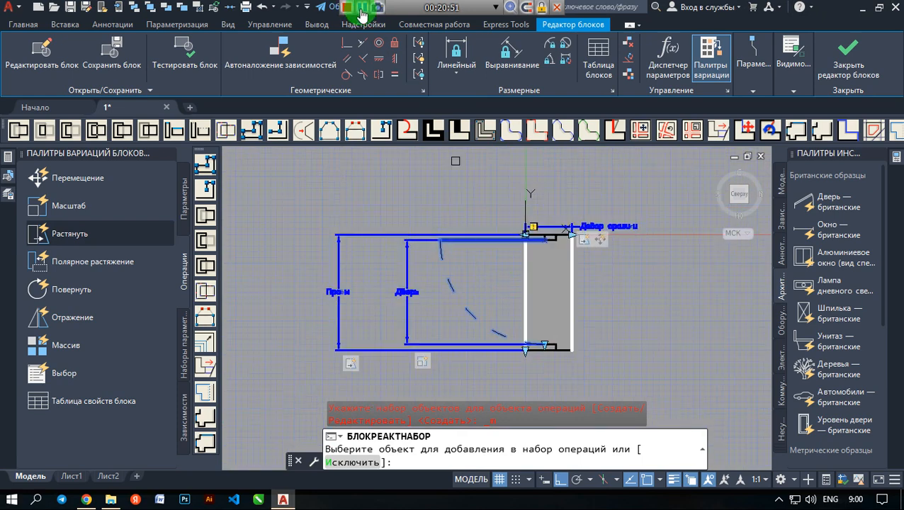